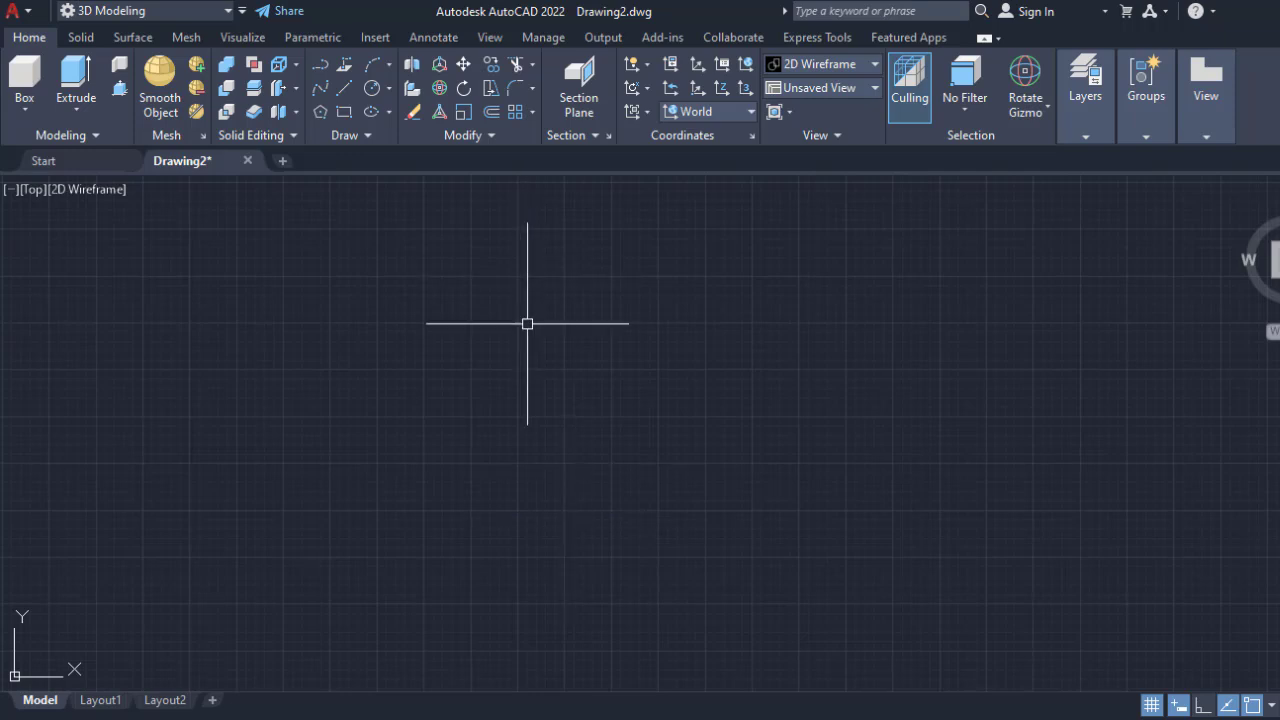
Draw a rectangle 4' wide and 7' high for the outer frame.
{"action": "type", "text": "rec"}
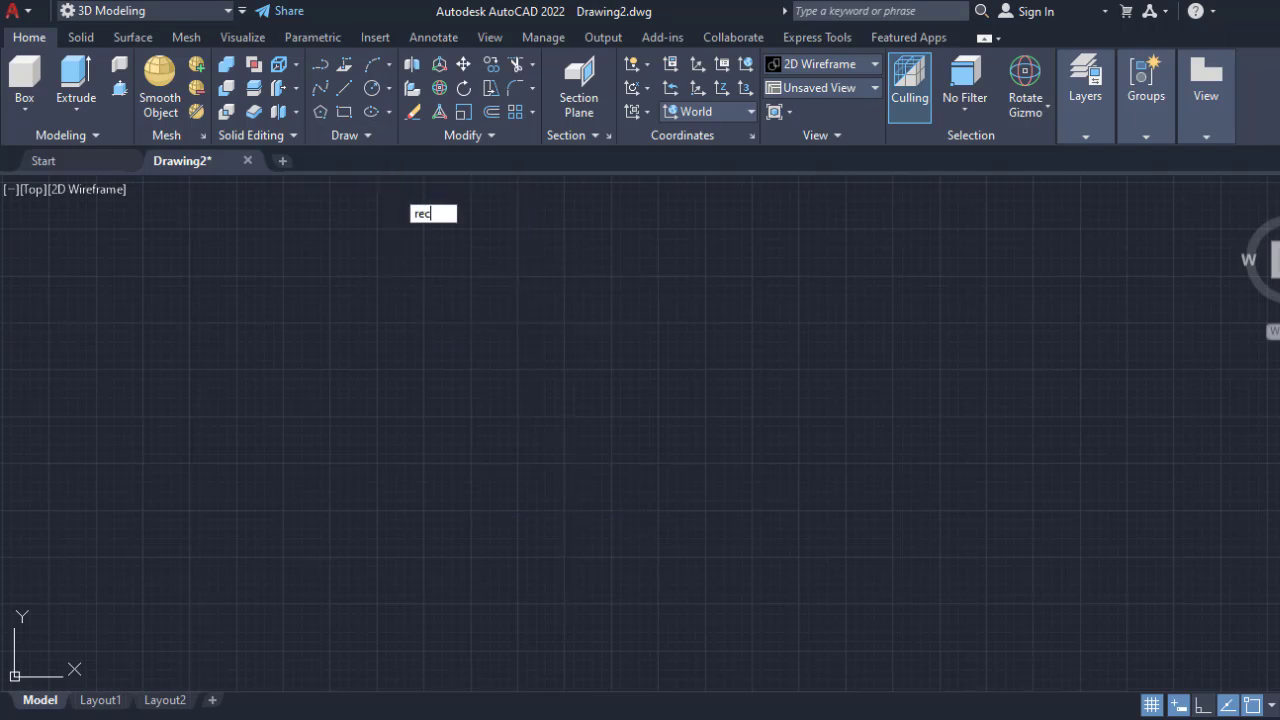
{"action": "key", "text": "Return"}
{"action": "left_click", "coordinate": [466, 252]}
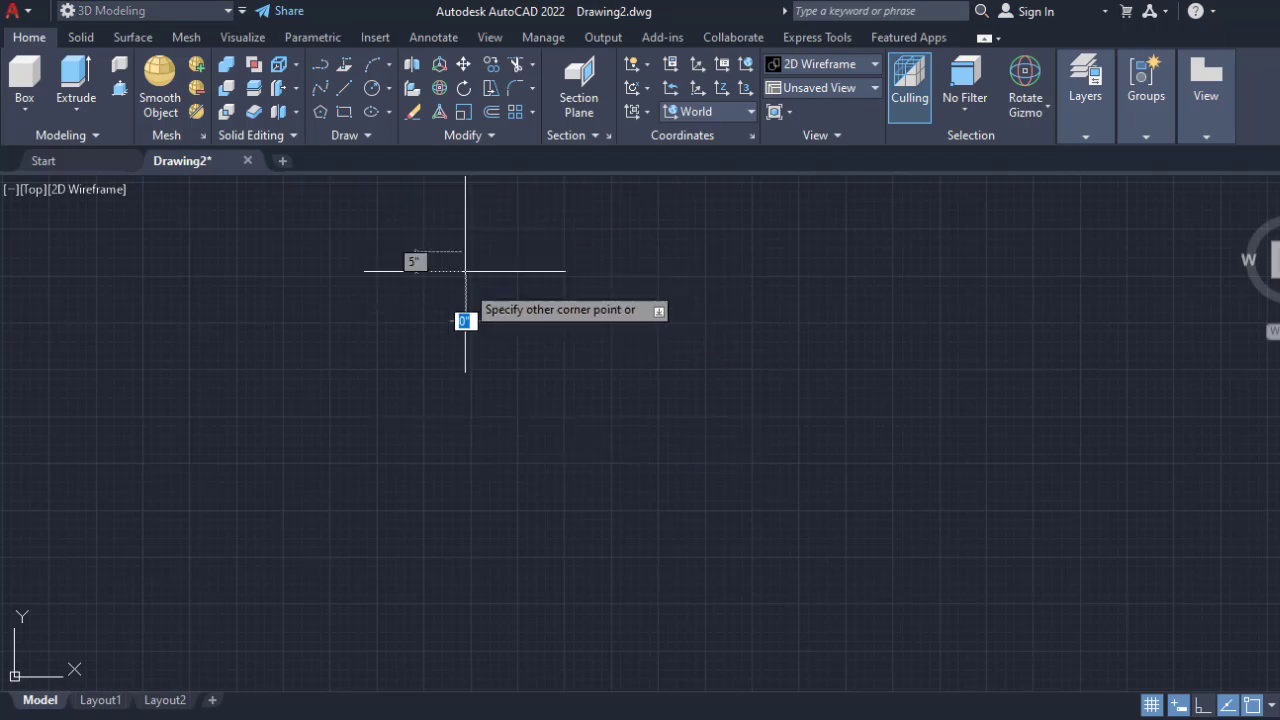
{"action": "type", "text": "4"}
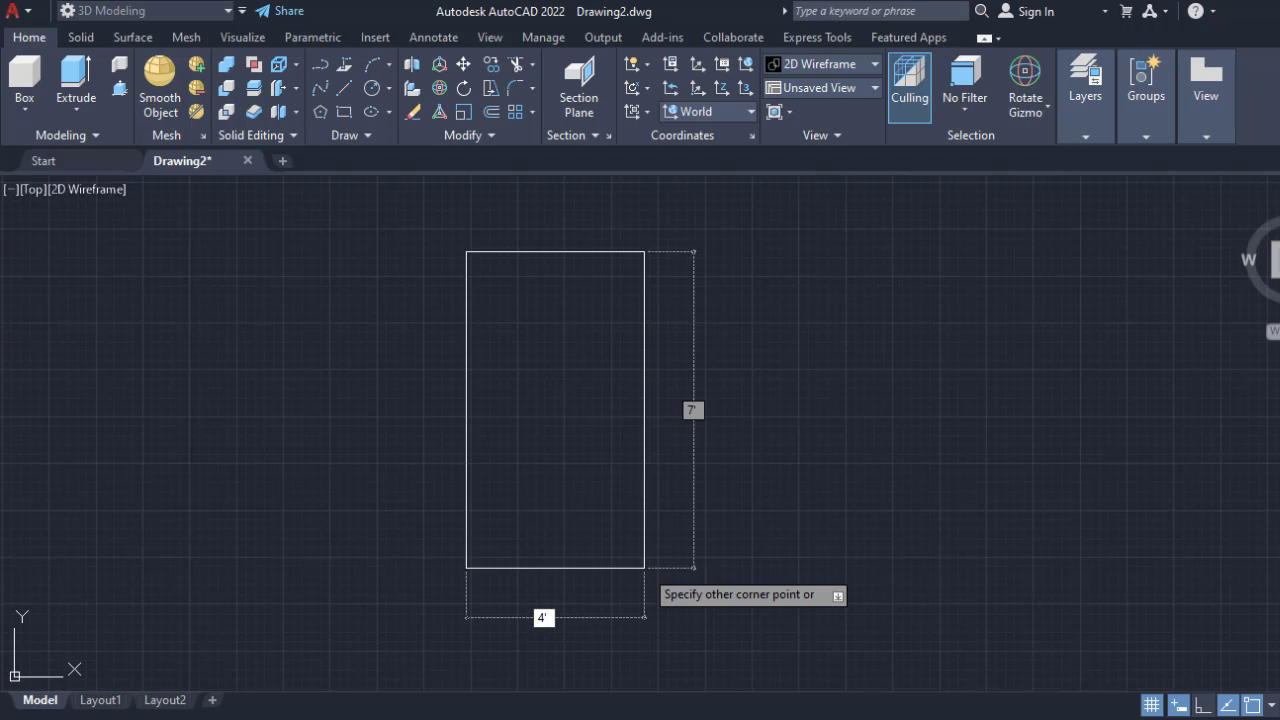
{"action": "key", "text": "Tab"}
{"action": "type", "text": "7"}
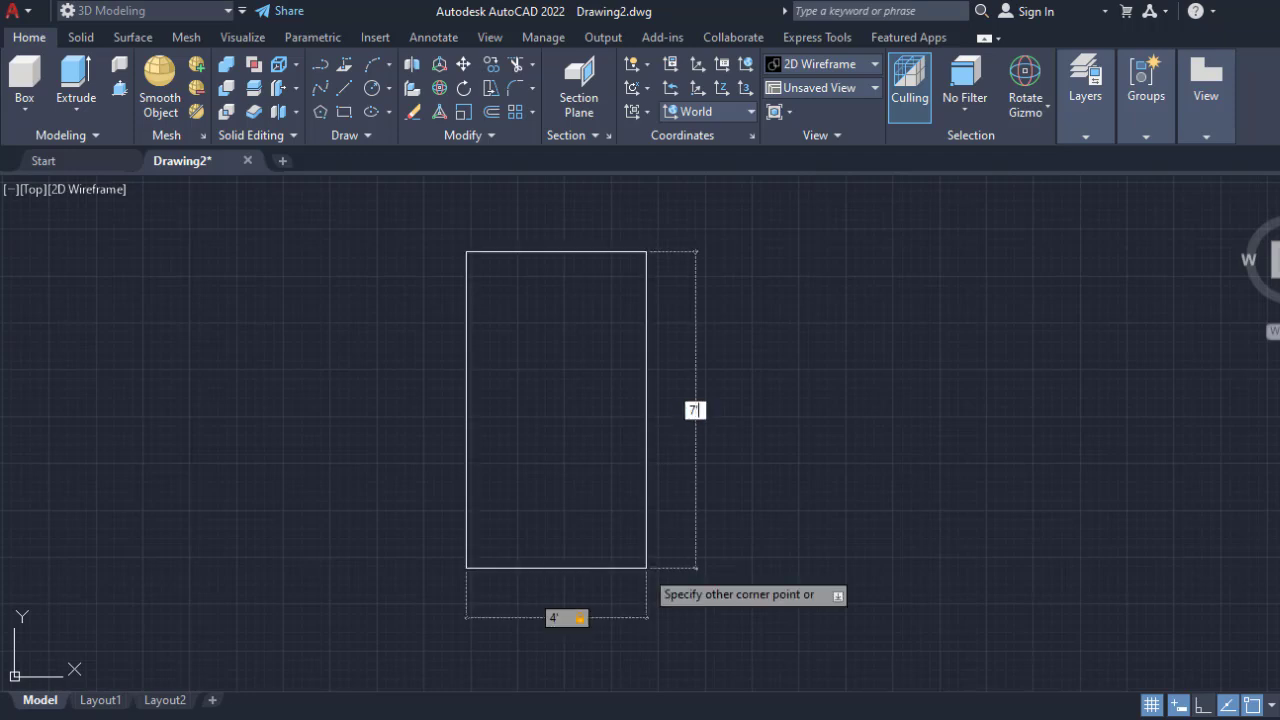
{"action": "key", "text": "Return"}
{"action": "middle_click_drag", "start_coordinate": [735, 421], "coordinate": [844, 425]}
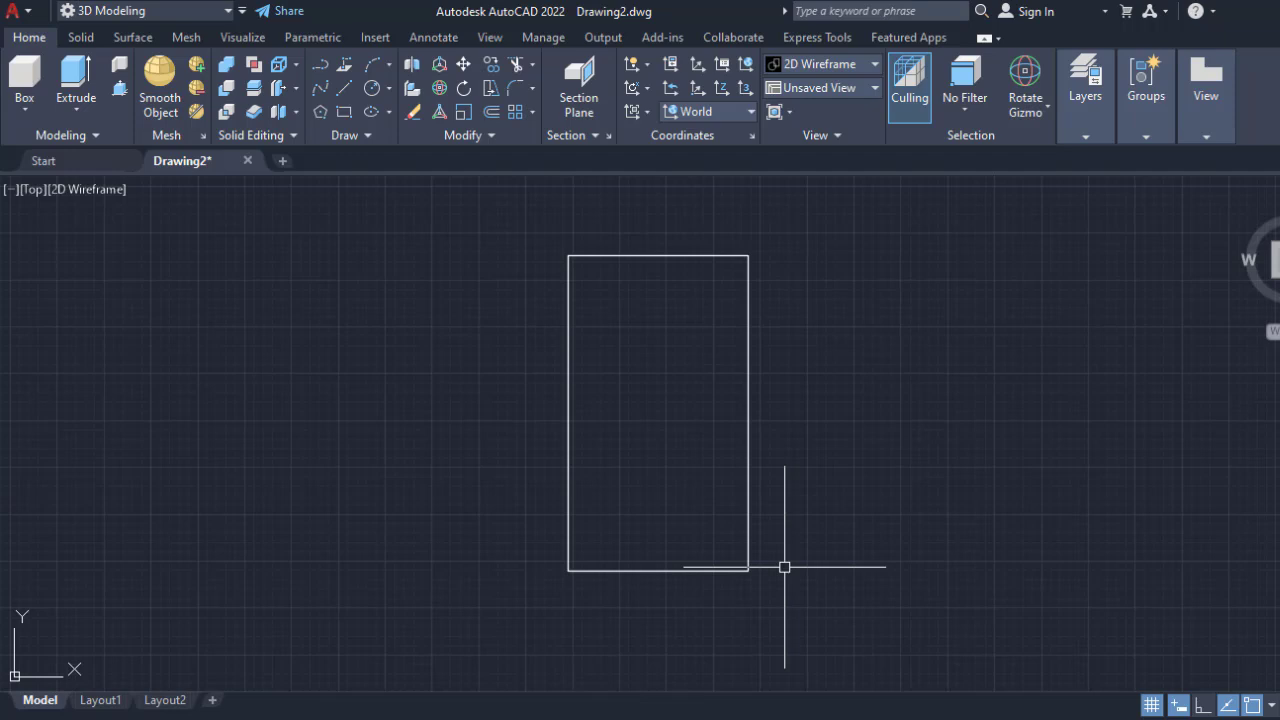
Offset the outer rectangle 3" inward to form the inner edge of the frame.
{"action": "type", "text": "o"}
{"action": "key", "text": "Return"}
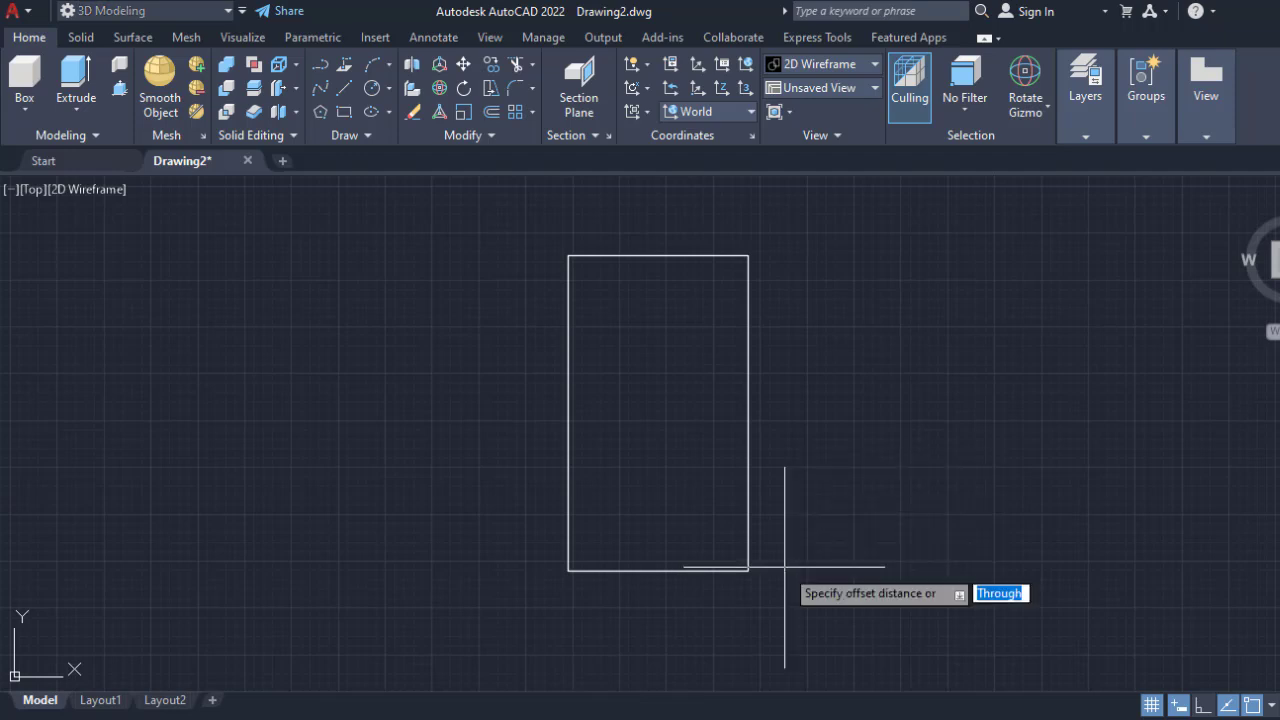
{"action": "type", "text": "3"}
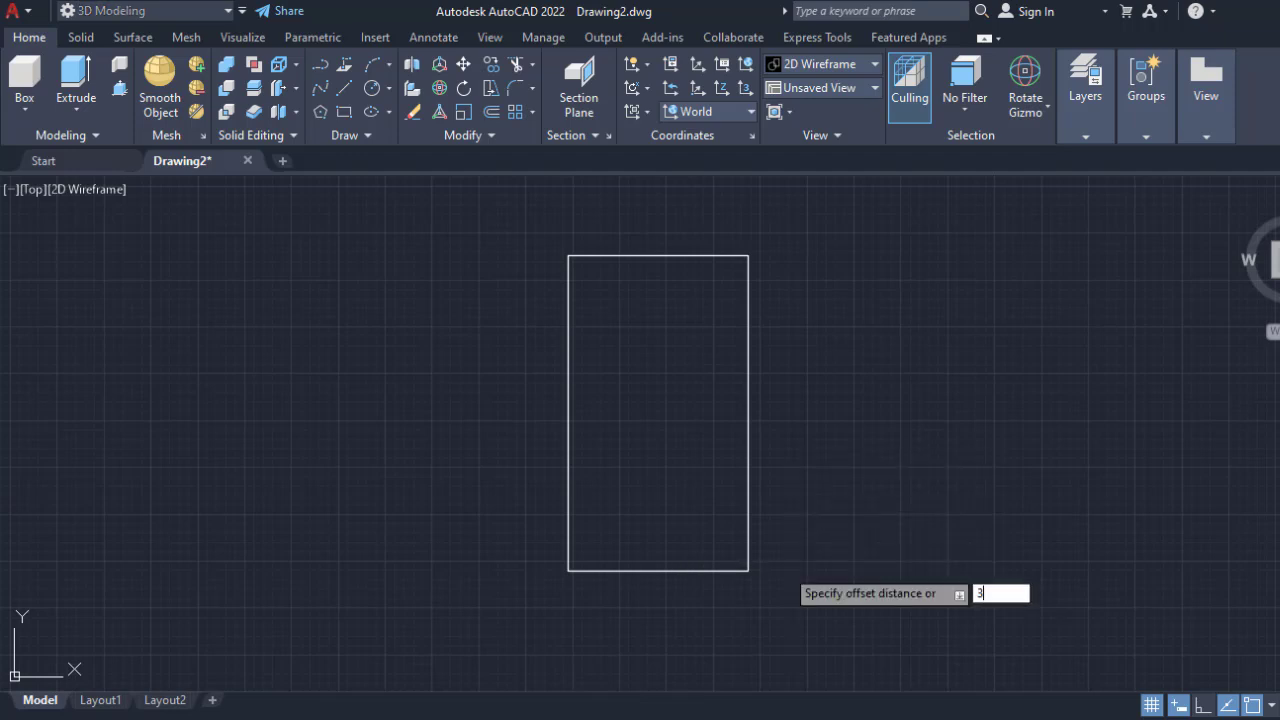
{"action": "key", "text": "Return"}
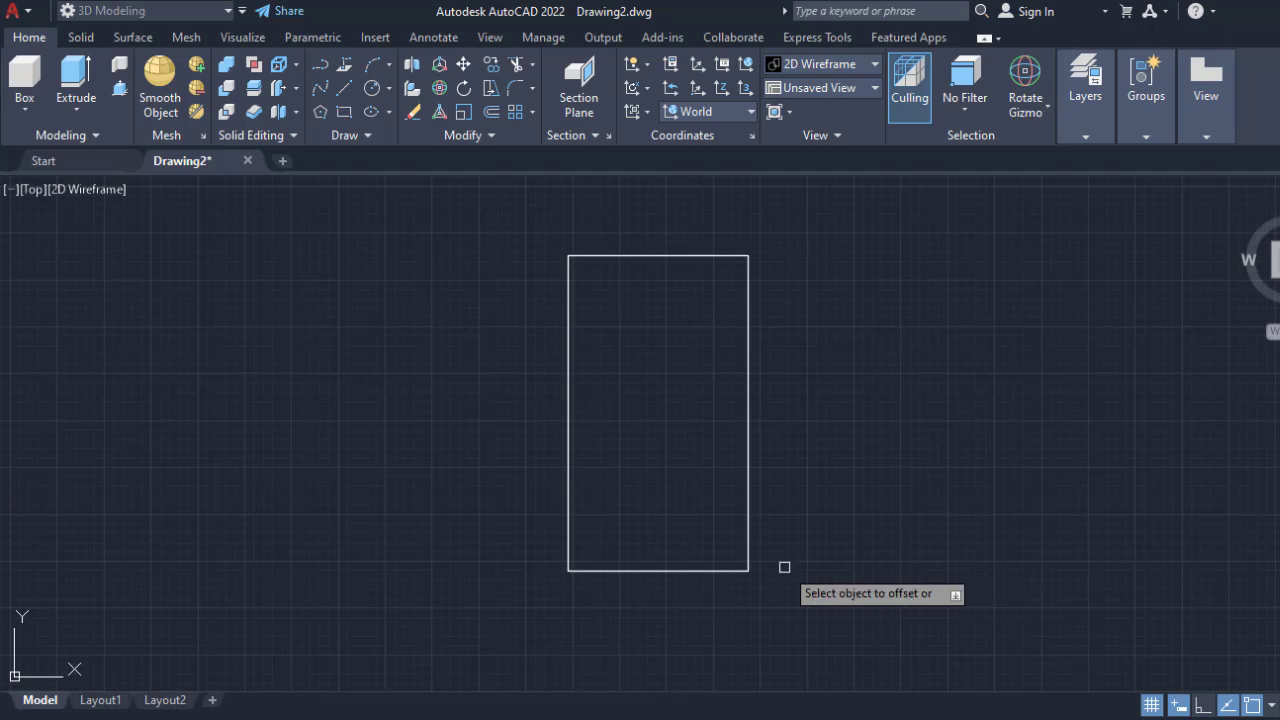
{"action": "left_click", "coordinate": [748, 494]}
{"action": "left_click", "coordinate": [740, 505]}
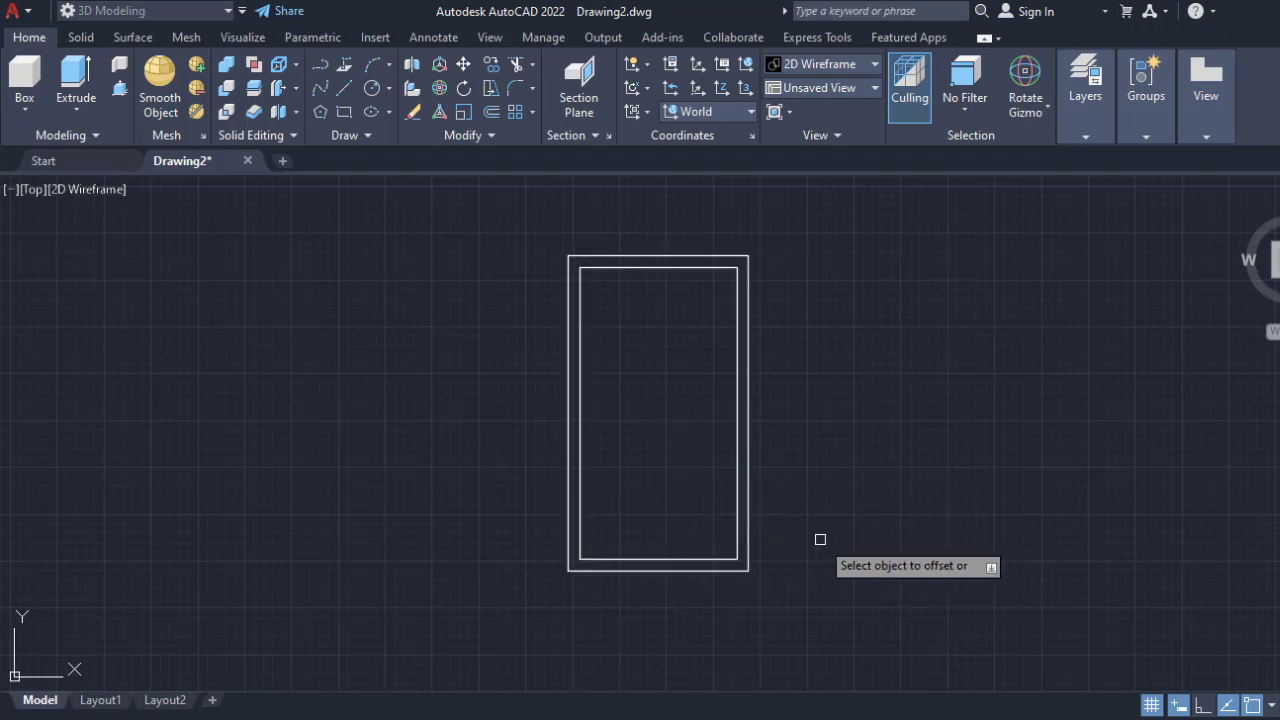
Draw vertical and horizontal centre lines across the inner rectangle between the midpoints of its opposite sides.
{"action": "left_click", "coordinate": [344, 87]}
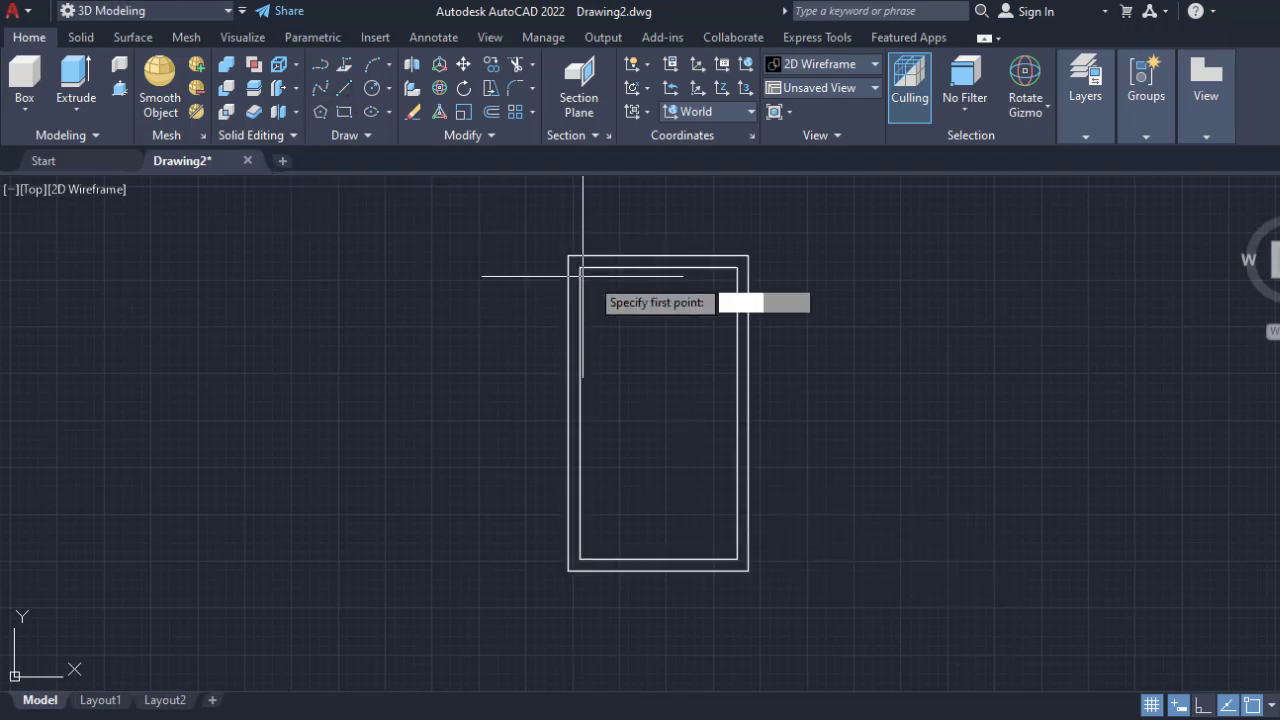
{"action": "left_click", "coordinate": [658, 267]}
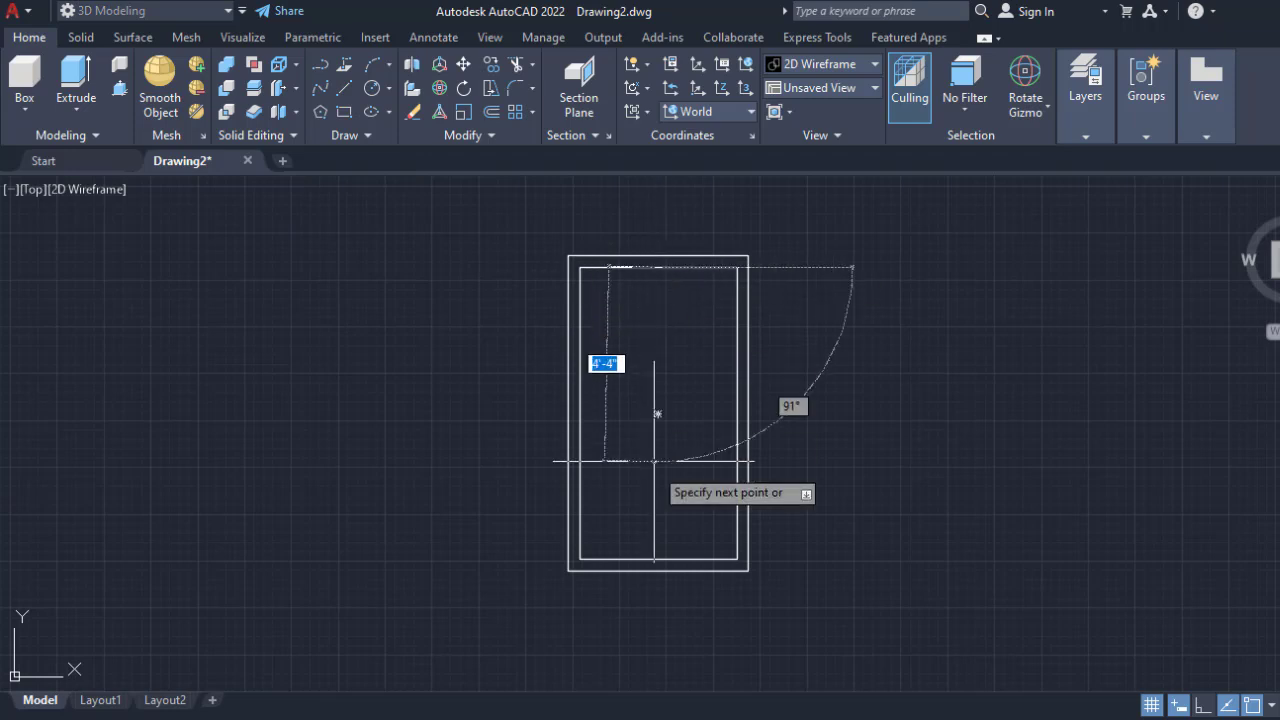
{"action": "left_click", "coordinate": [658, 558]}
{"action": "key", "text": "Return"}
{"action": "key", "text": "Return"}
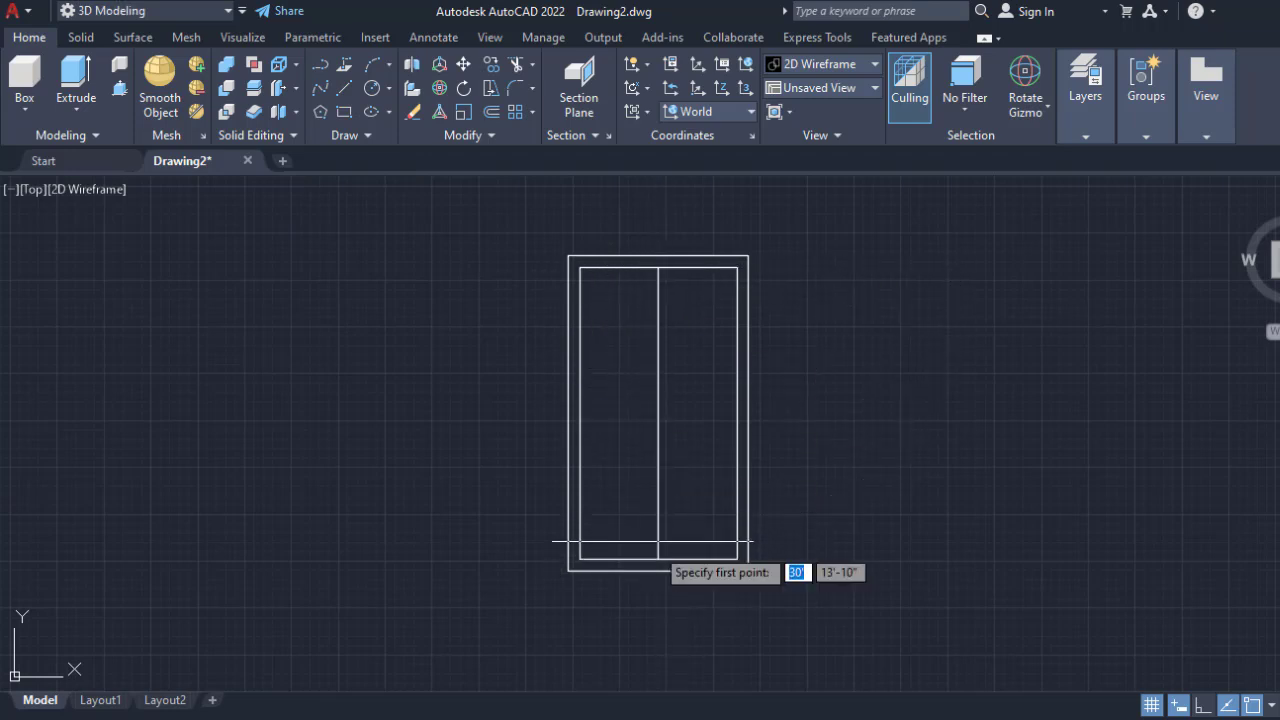
{"action": "left_click", "coordinate": [658, 413]}
{"action": "left_click", "coordinate": [579, 413]}
{"action": "left_click", "coordinate": [737, 413]}
{"action": "key", "text": "Return"}
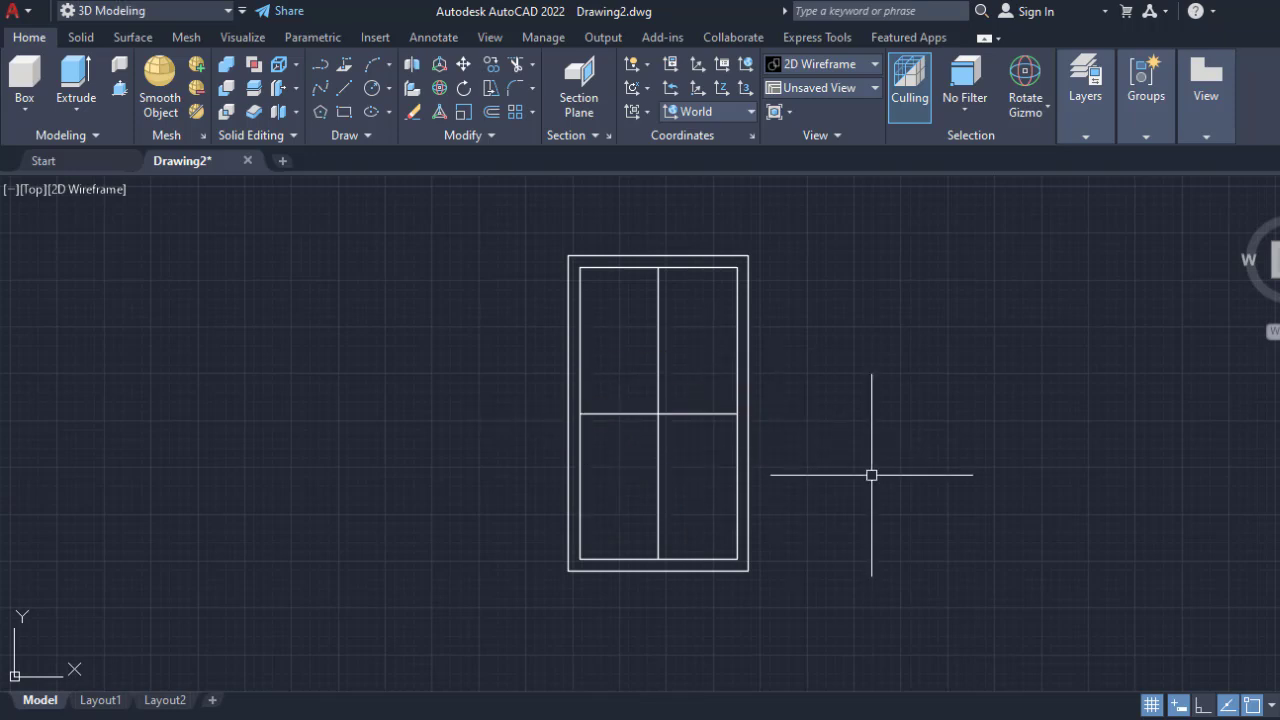
Offset the horizontal centre line 3" downward to form the middle rail.
{"action": "type", "text": "o"}
{"action": "key", "text": "Return"}
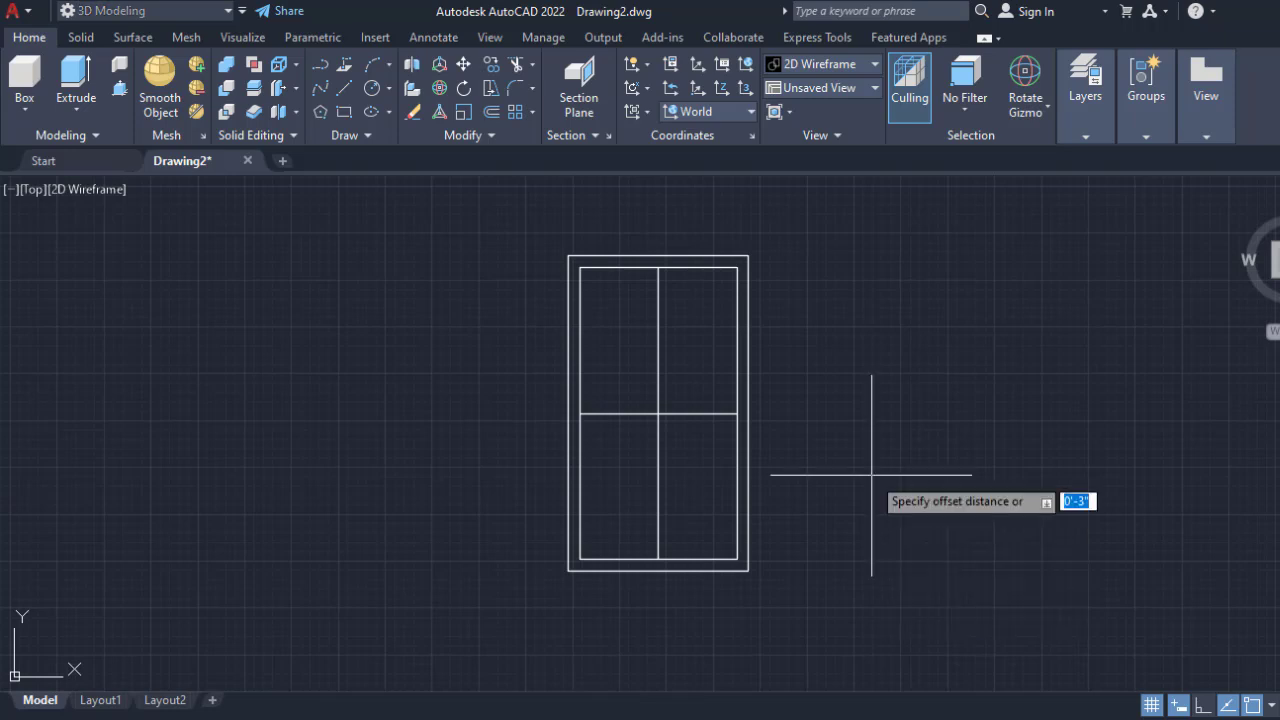
{"action": "type", "text": "3"}
{"action": "key", "text": "Return"}
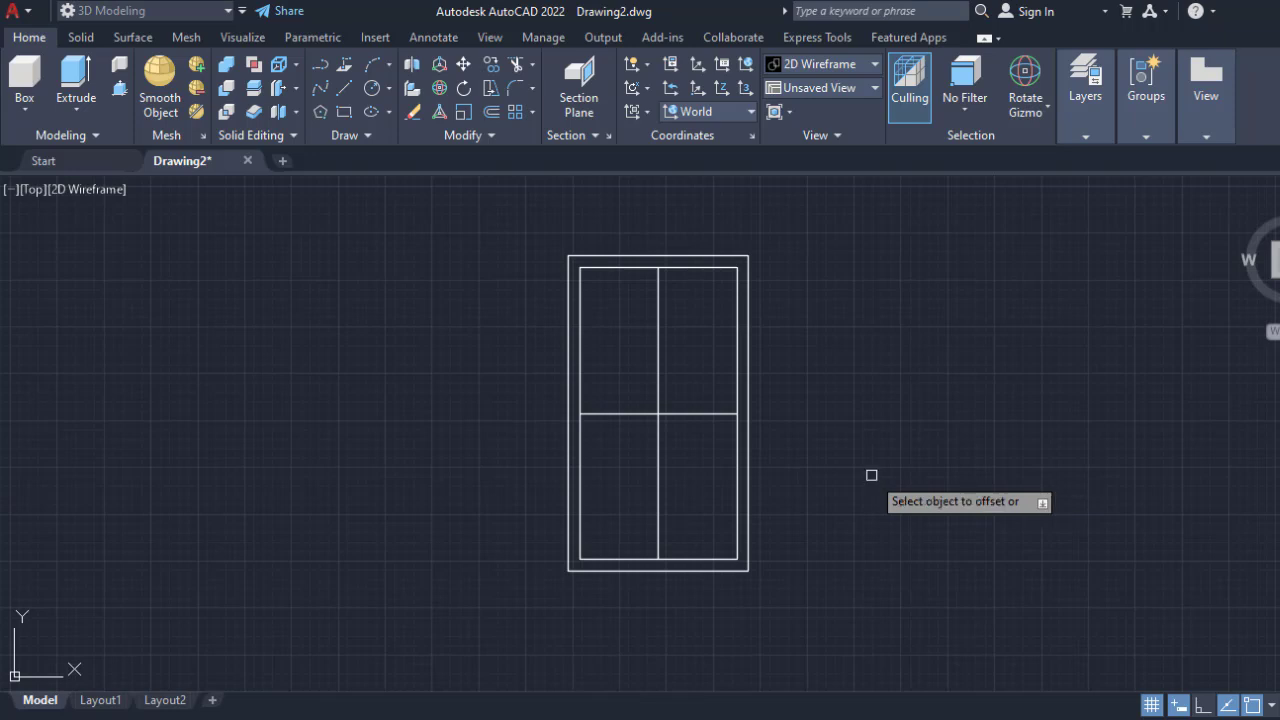
{"action": "left_click", "coordinate": [677, 413]}
{"action": "left_click", "coordinate": [701, 469]}
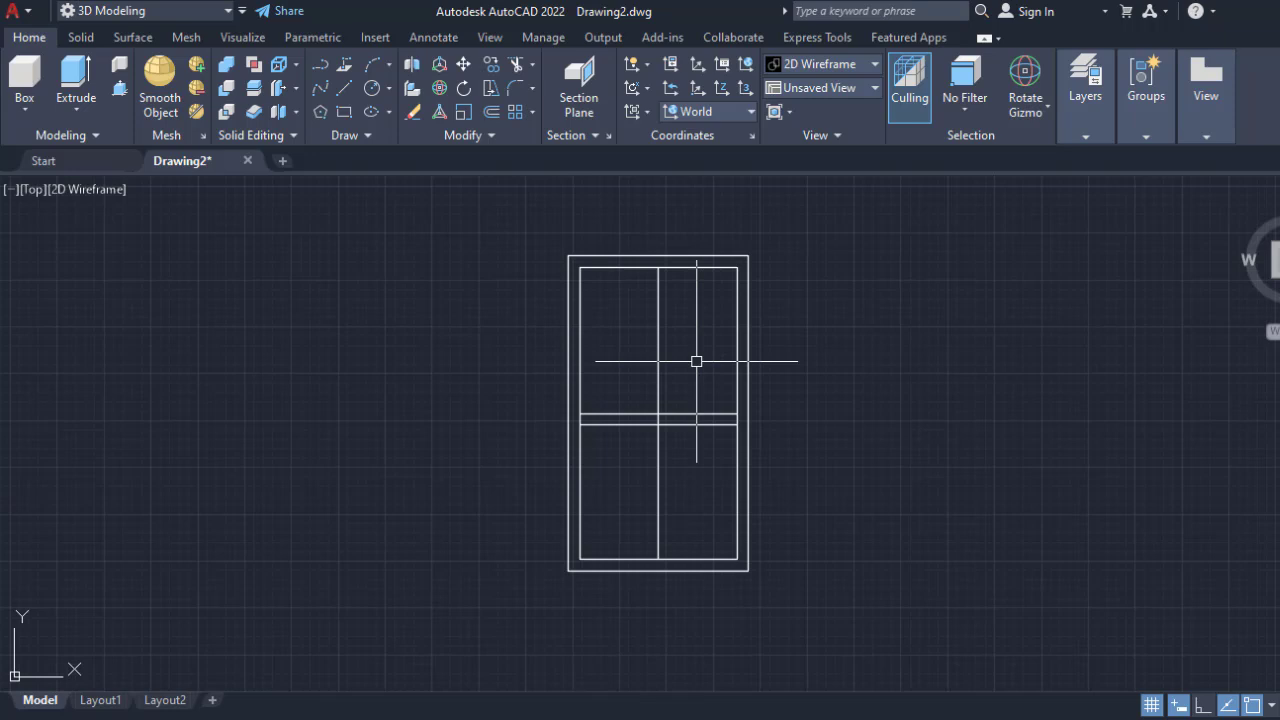
Offset the vertical centre line 1.5" to both sides to form the central mullion.
{"action": "key", "text": "Return"}
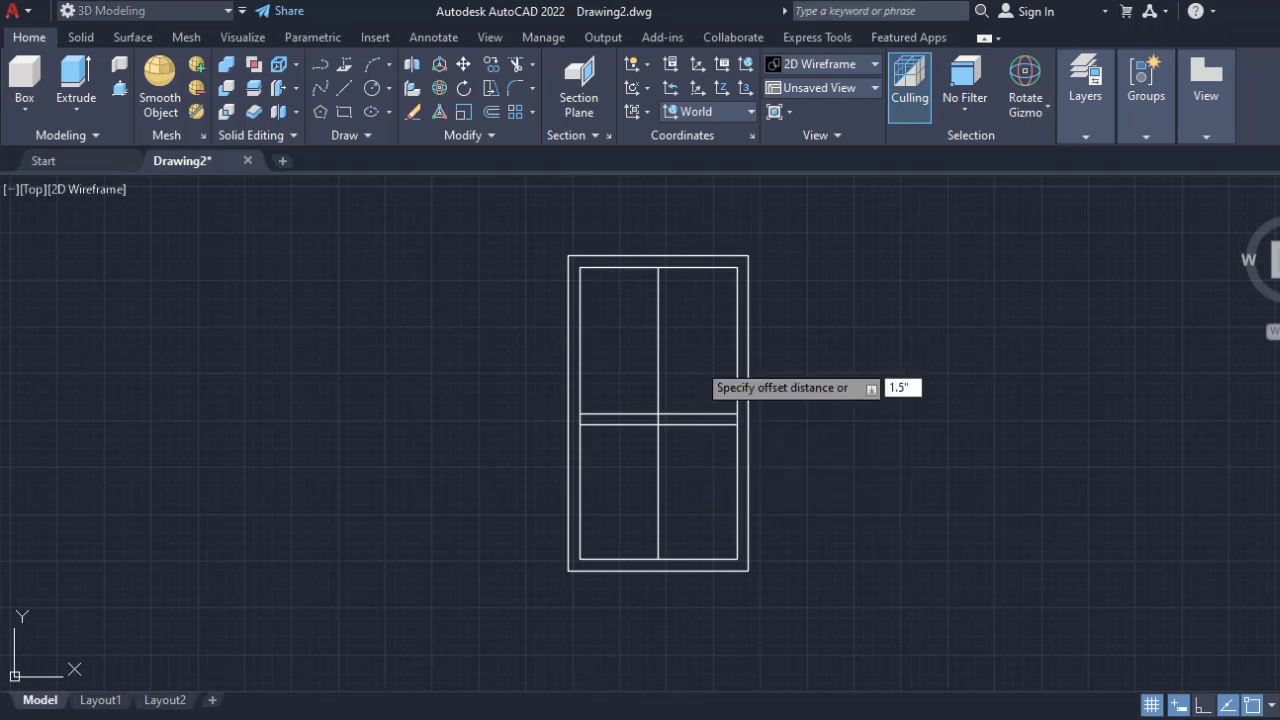
{"action": "type", "text": "1.5\""}
{"action": "key", "text": "Return"}
{"action": "left_click", "coordinate": [660, 363]}
{"action": "left_click", "coordinate": [691, 375]}
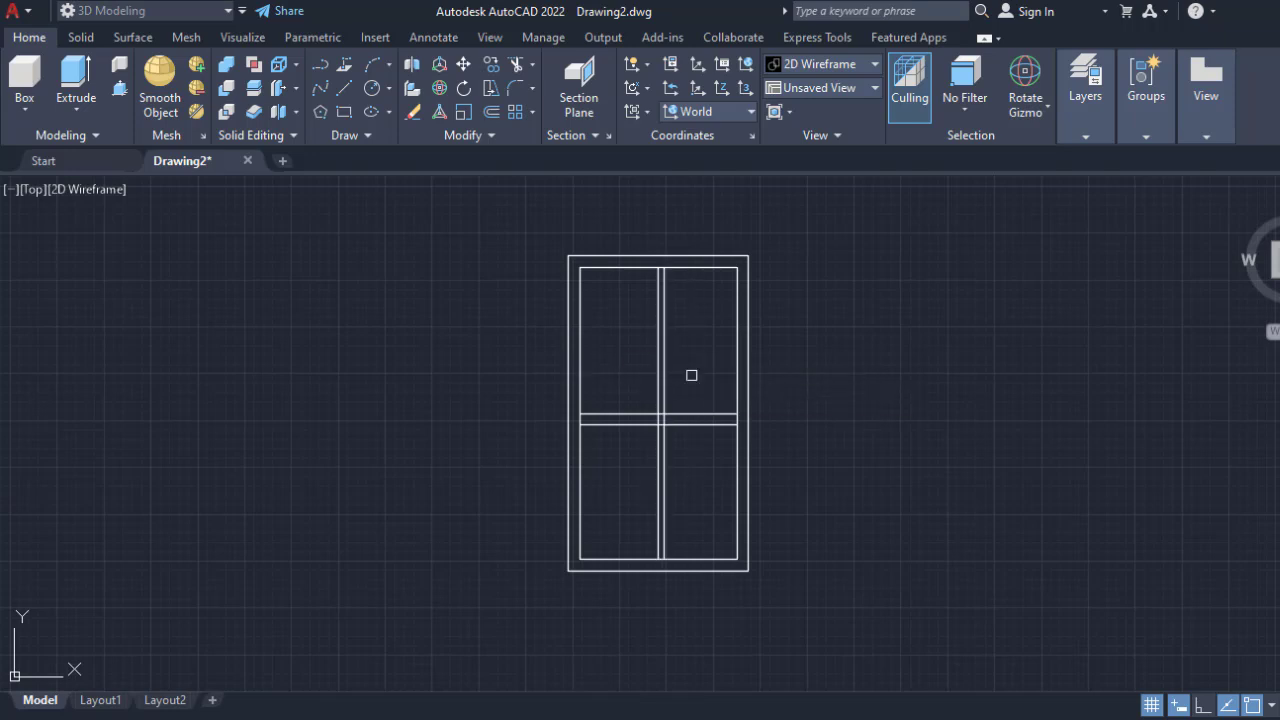
{"action": "left_click", "coordinate": [658, 385]}
{"action": "left_click", "coordinate": [625, 394]}
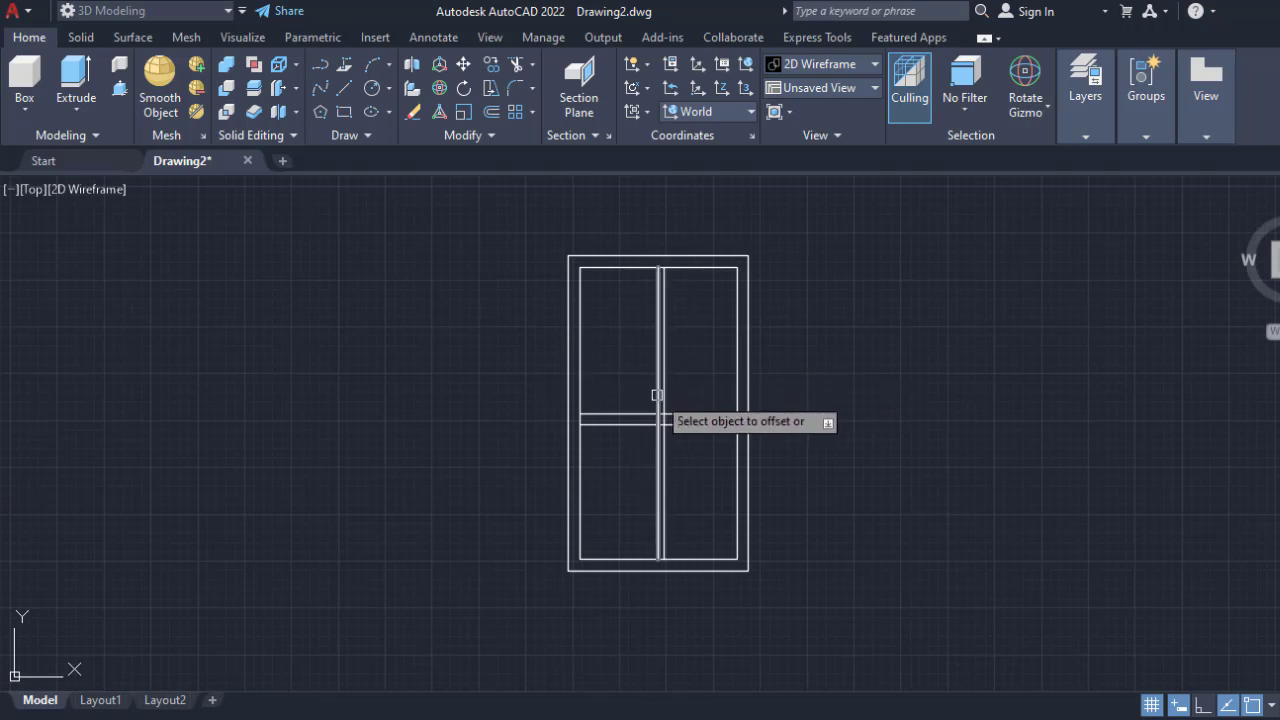
{"action": "scroll", "coordinate": [656, 406], "scroll_direction": "up", "scroll_amount": 4}
{"action": "left_click", "coordinate": [656, 406]}
{"action": "key", "text": "Escape"}
{"action": "scroll", "coordinate": [658, 406], "scroll_direction": "down", "scroll_amount": 4}
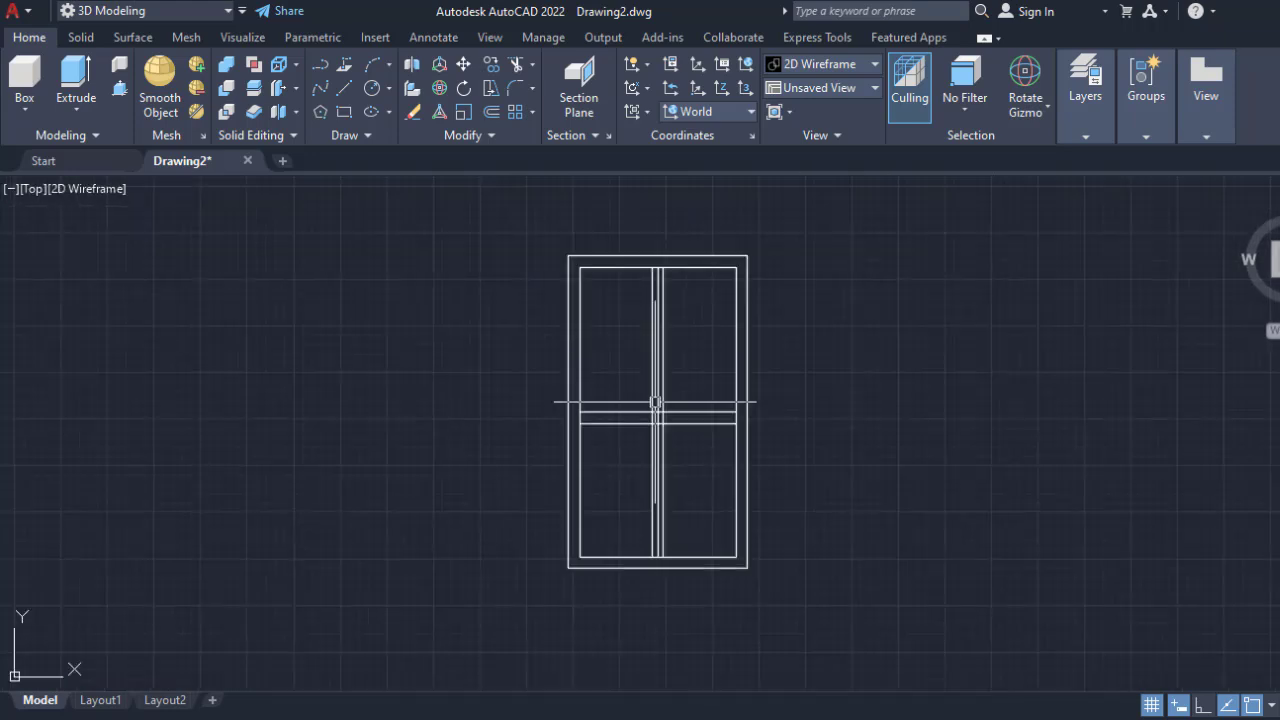
Delete the original vertical centre line between the two mullion lines.
{"action": "scroll", "coordinate": [650, 452], "scroll_direction": "up", "scroll_amount": 4}
{"action": "left_click", "coordinate": [665, 481]}
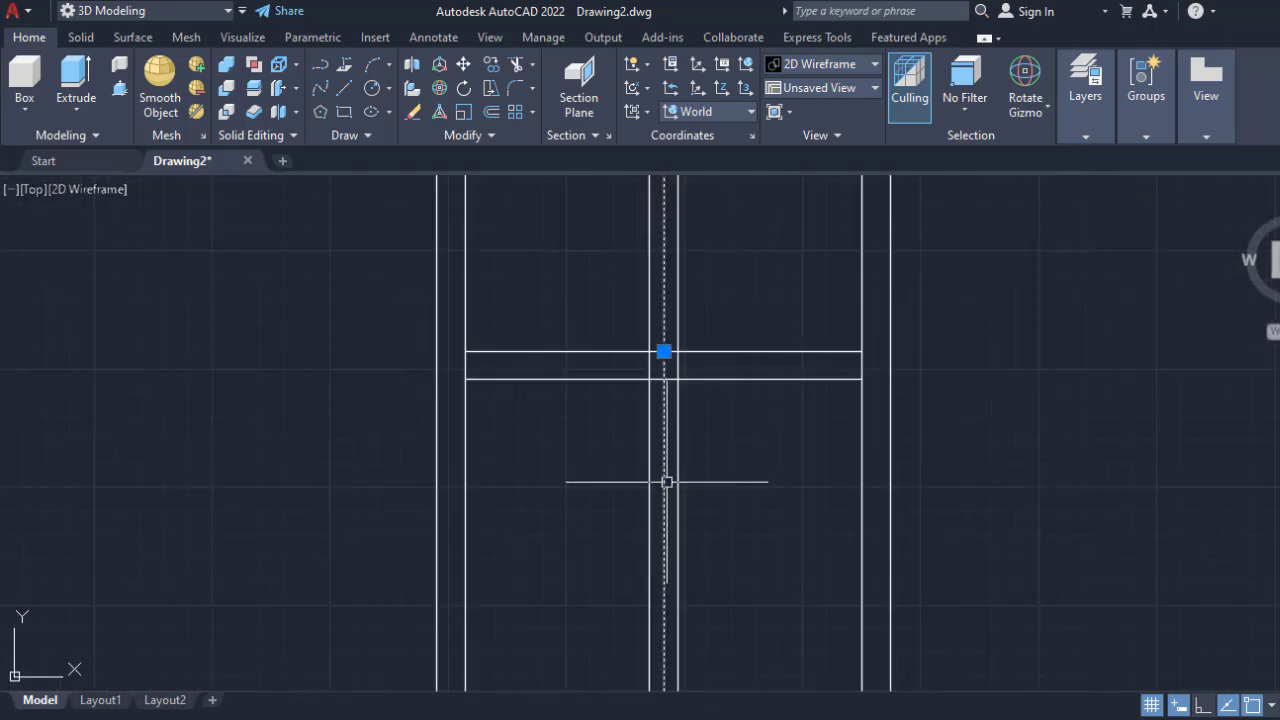
{"action": "key", "text": "Delete"}
Trim the inner rectangle's top edge between the two mullion lines.
{"action": "type", "text": "tr"}
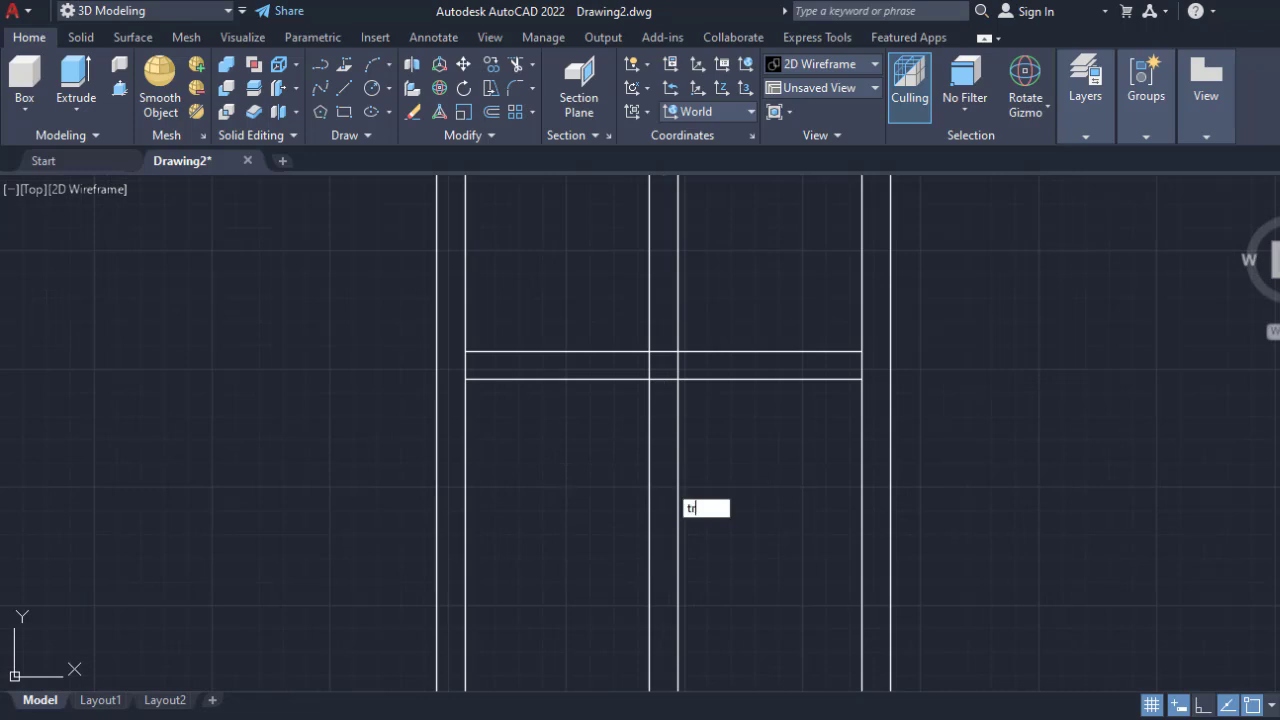
{"action": "key", "text": "Return"}
{"action": "scroll", "coordinate": [667, 482], "scroll_direction": "down", "scroll_amount": 4}
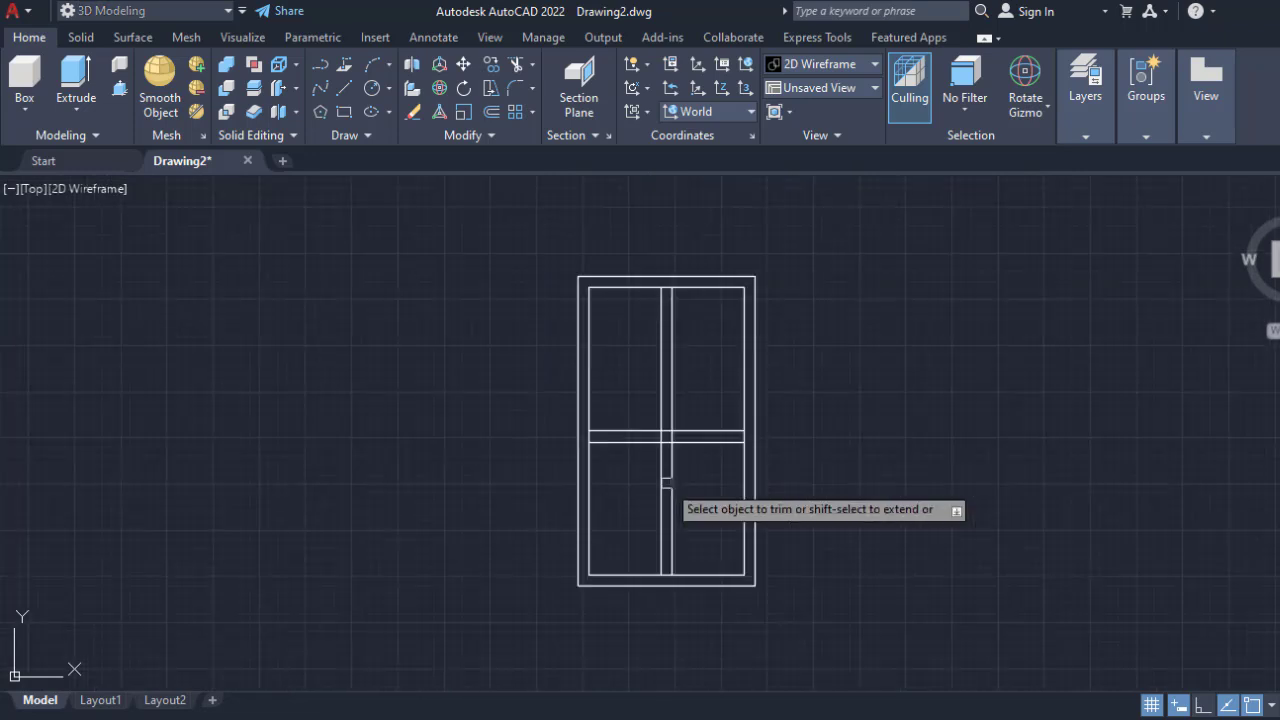
{"action": "scroll", "coordinate": [669, 294], "scroll_direction": "up", "scroll_amount": 5}
{"action": "left_click", "coordinate": [666, 288]}
{"action": "scroll", "coordinate": [666, 288], "scroll_direction": "down", "scroll_amount": 5}
Trim the mullion lines inside and below the middle rail, and the inner rectangle's side edges between the rail lines.
{"action": "scroll", "coordinate": [671, 515], "scroll_direction": "up", "scroll_amount": 4}
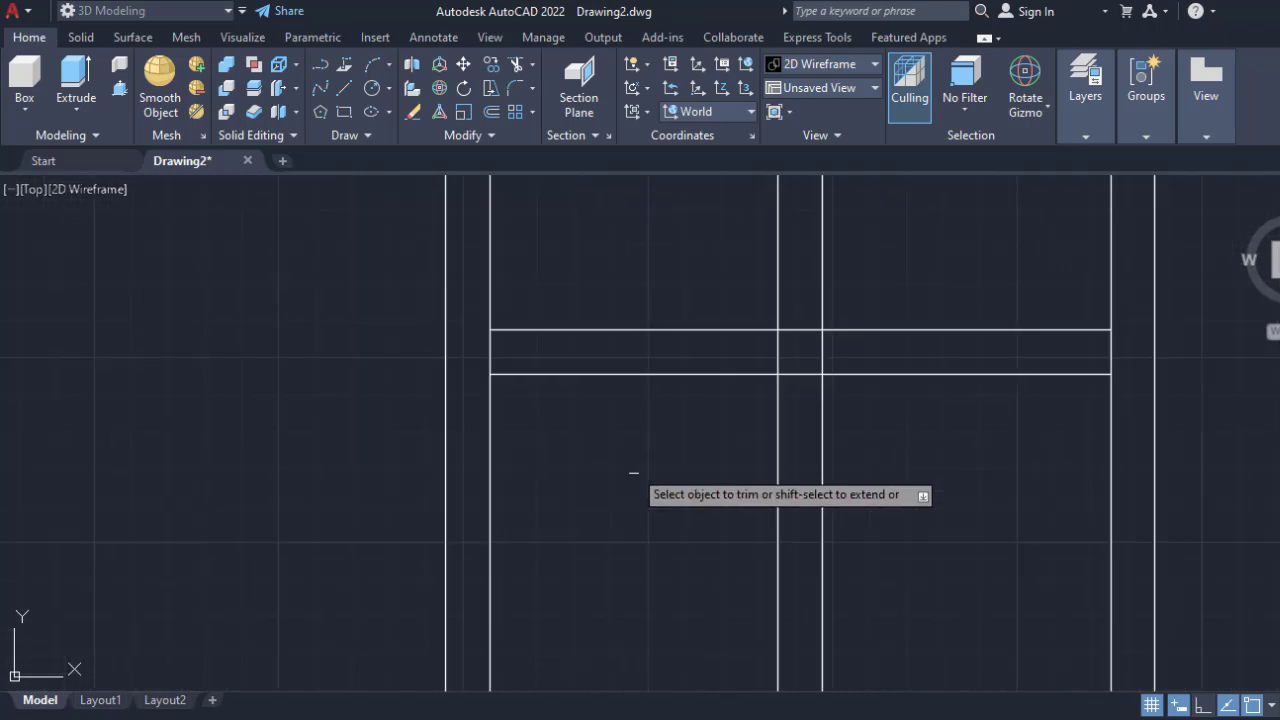
{"action": "left_click_drag", "start_coordinate": [839, 348], "coordinate": [745, 352]}
{"action": "scroll", "coordinate": [805, 383], "scroll_direction": "down", "scroll_amount": 2}
{"action": "left_click_drag", "start_coordinate": [868, 483], "coordinate": [760, 486]}
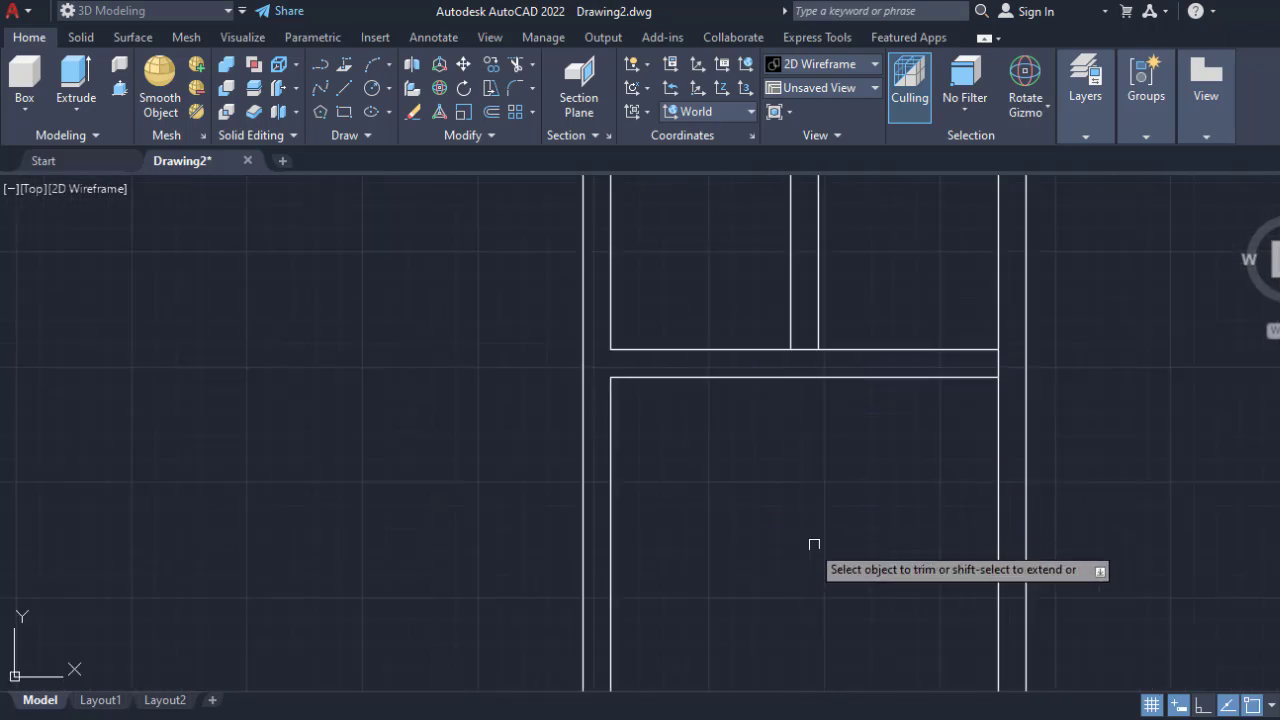
{"action": "scroll", "coordinate": [828, 543], "scroll_direction": "down", "scroll_amount": 4}
{"action": "scroll", "coordinate": [896, 465], "scroll_direction": "up", "scroll_amount": 4}
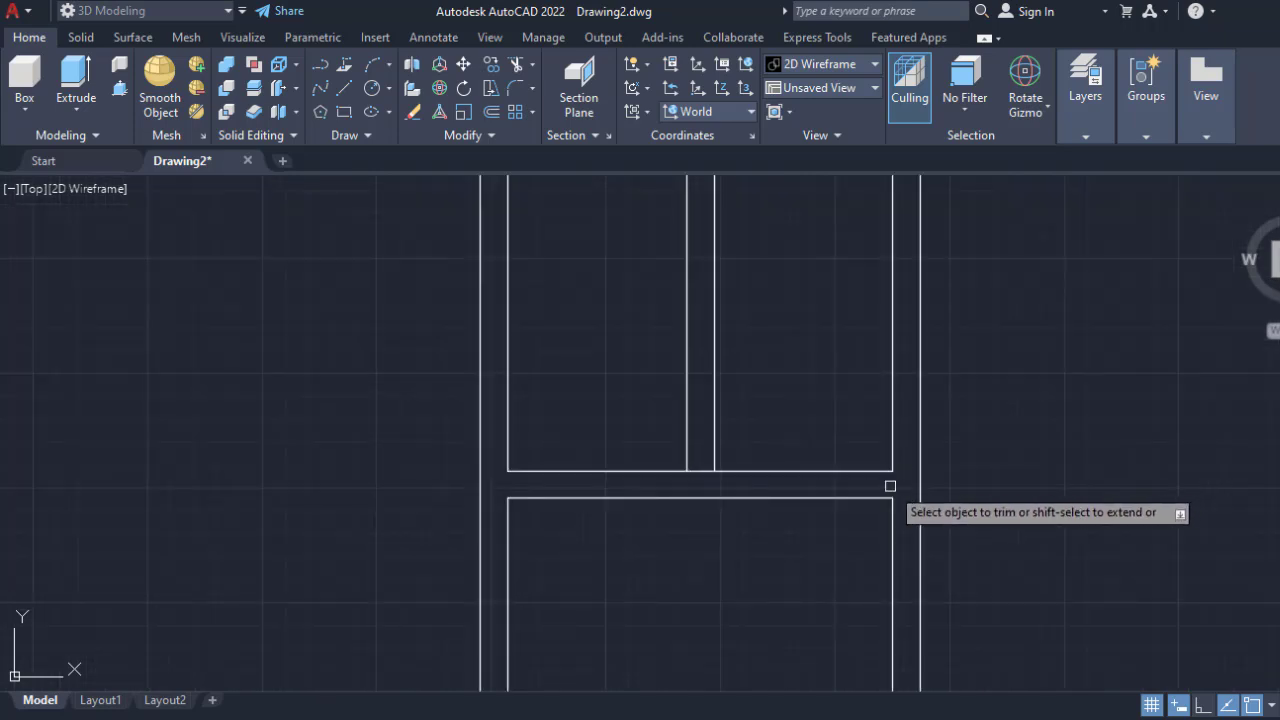
{"action": "scroll", "coordinate": [889, 486], "scroll_direction": "down", "scroll_amount": 4}
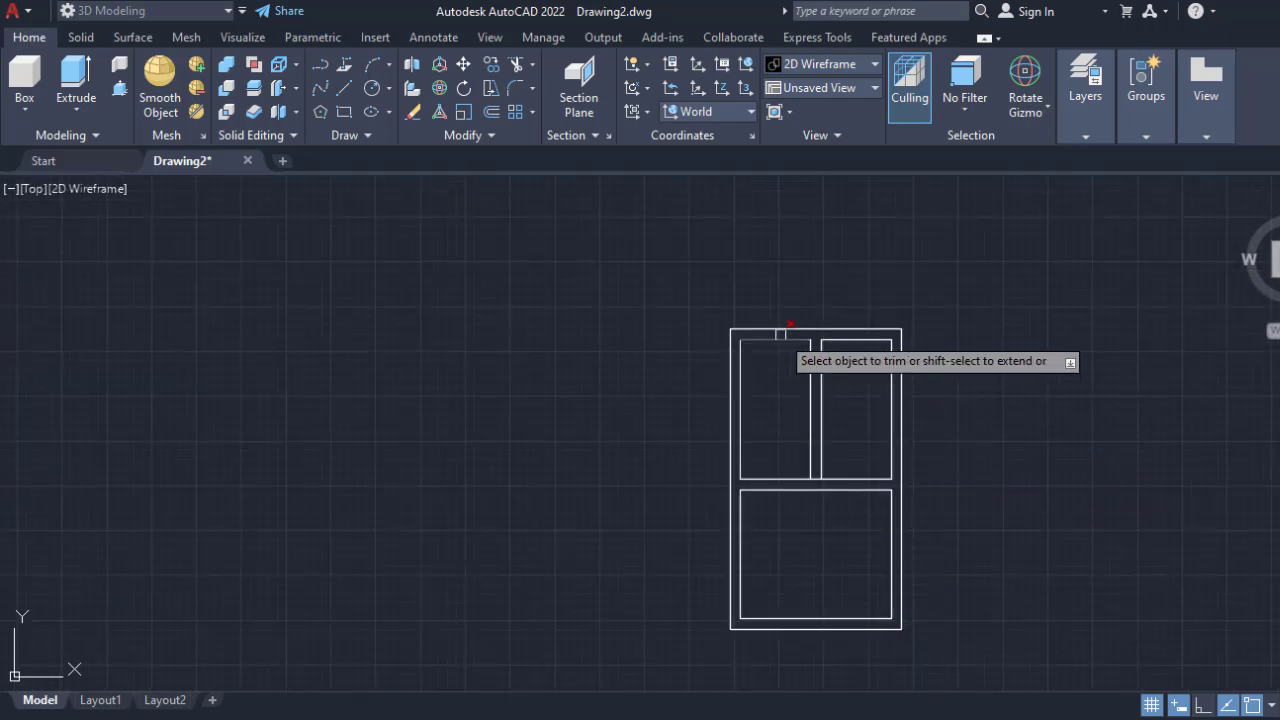
{"action": "middle_click_drag", "start_coordinate": [966, 494], "coordinate": [766, 471]}
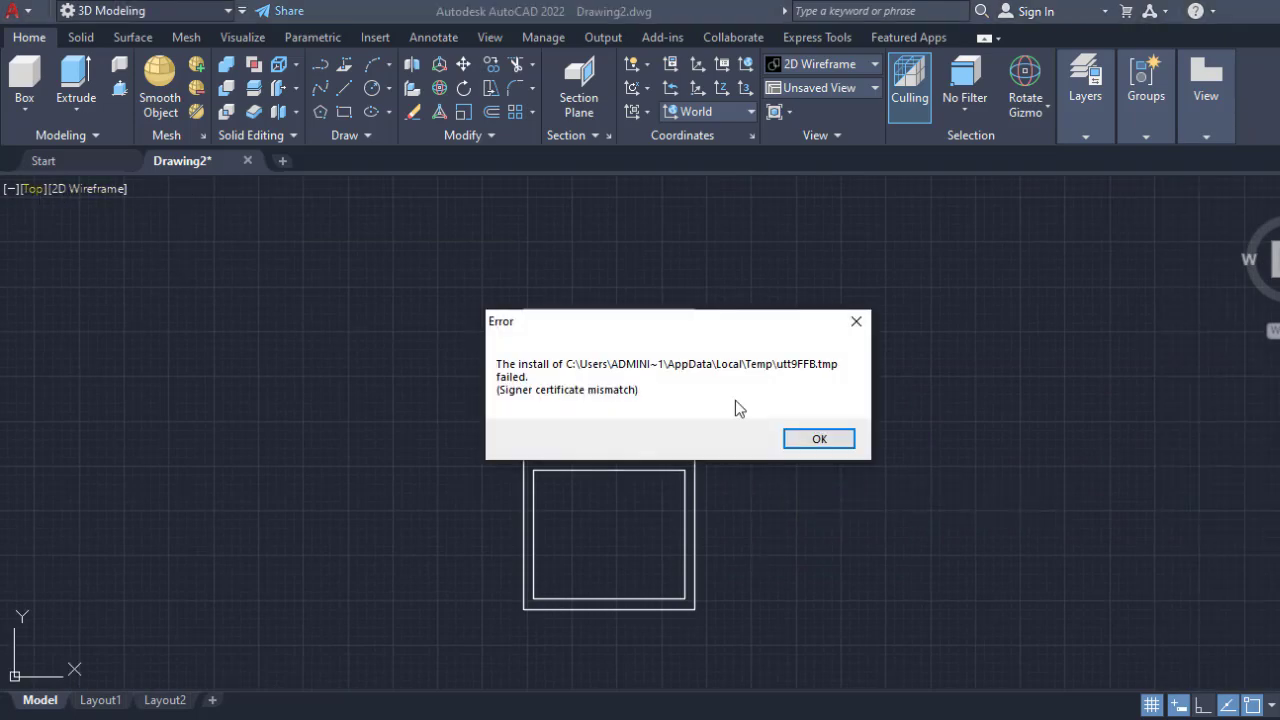
Dismiss the error message and switch the model to the SW Isometric view.
{"action": "left_click", "coordinate": [857, 322]}
{"action": "left_click", "coordinate": [33, 190]}
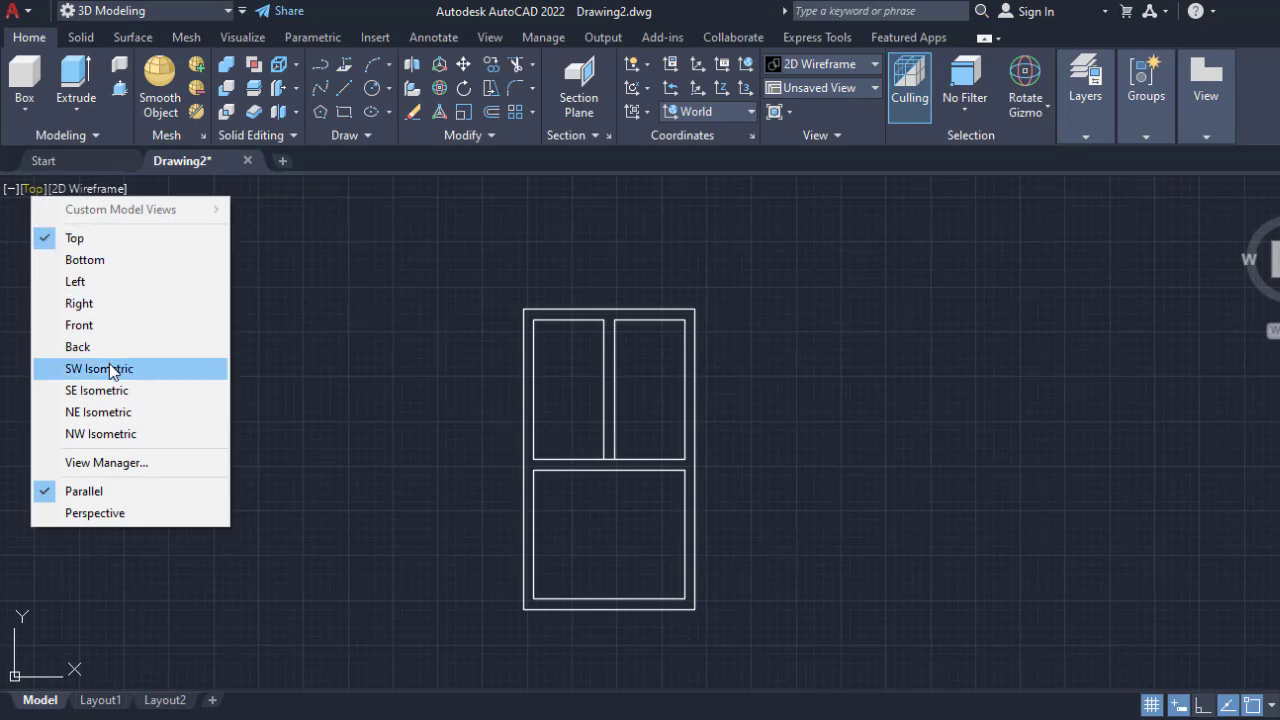
{"action": "left_click", "coordinate": [111, 369]}
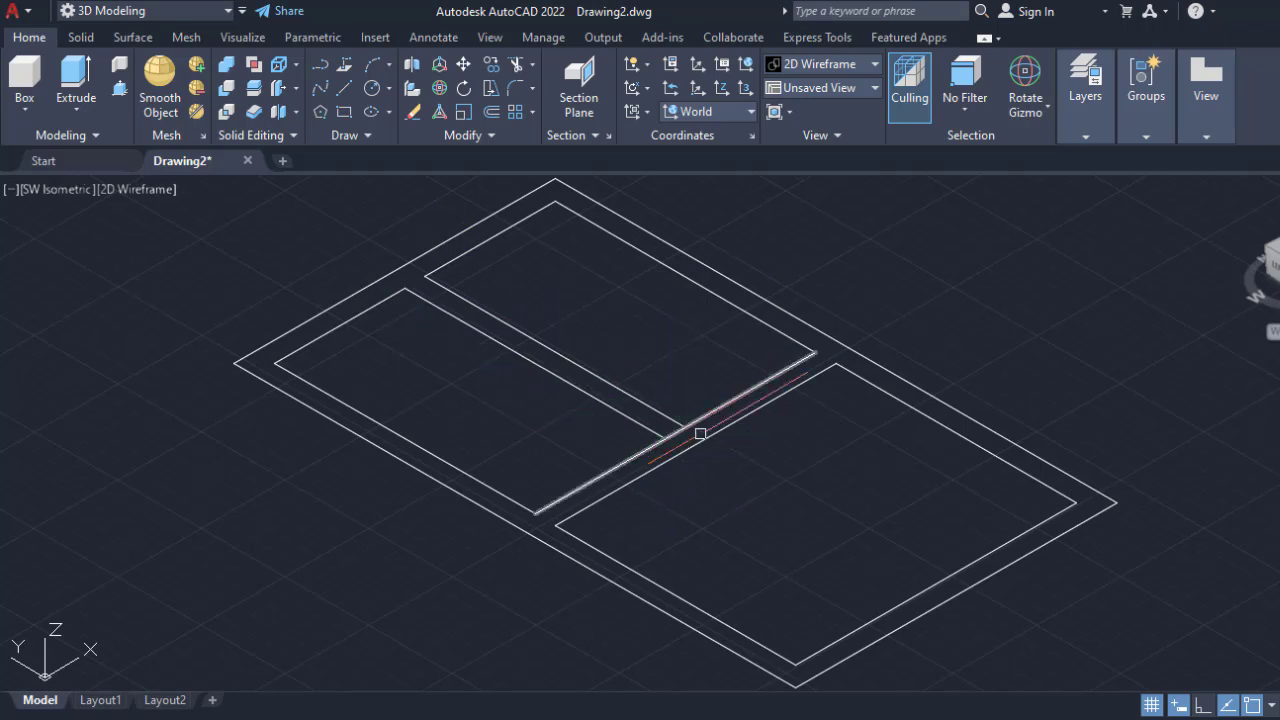
Trim the short piece of the upper rail line between the two mullion lines.
{"action": "type", "text": "TR"}
{"action": "key", "text": "Return"}
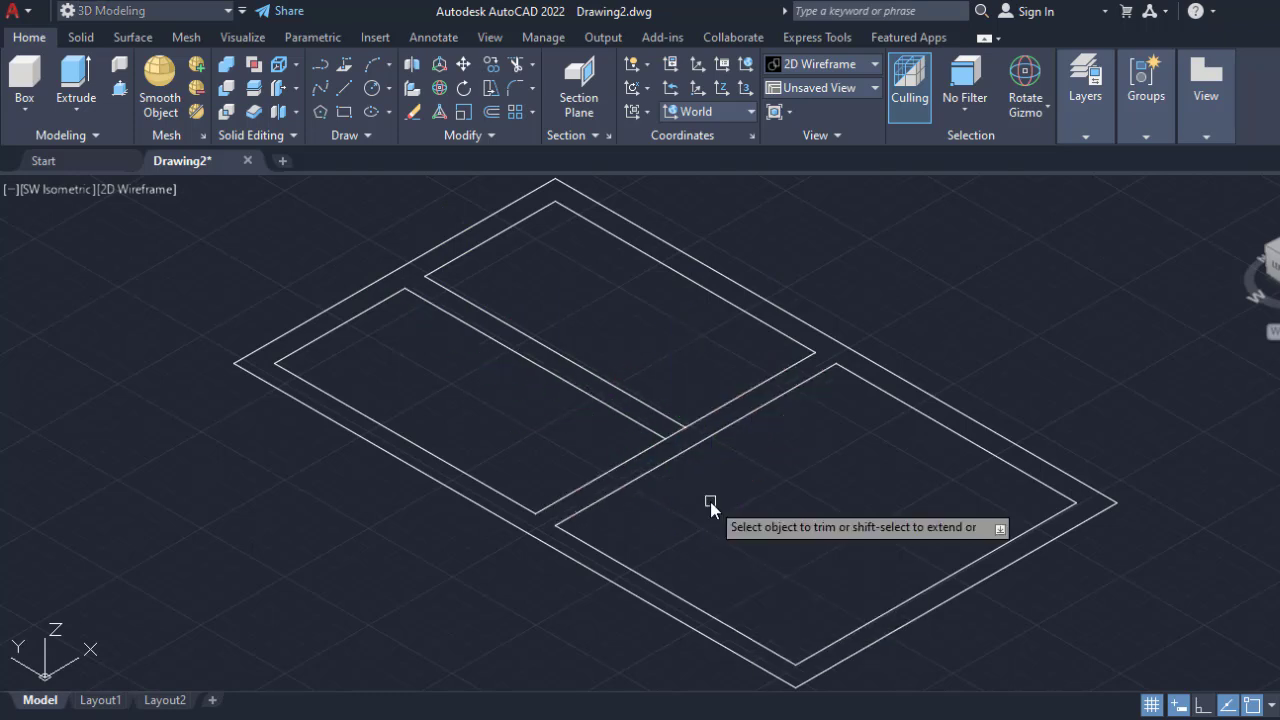
{"action": "left_click", "coordinate": [676, 433]}
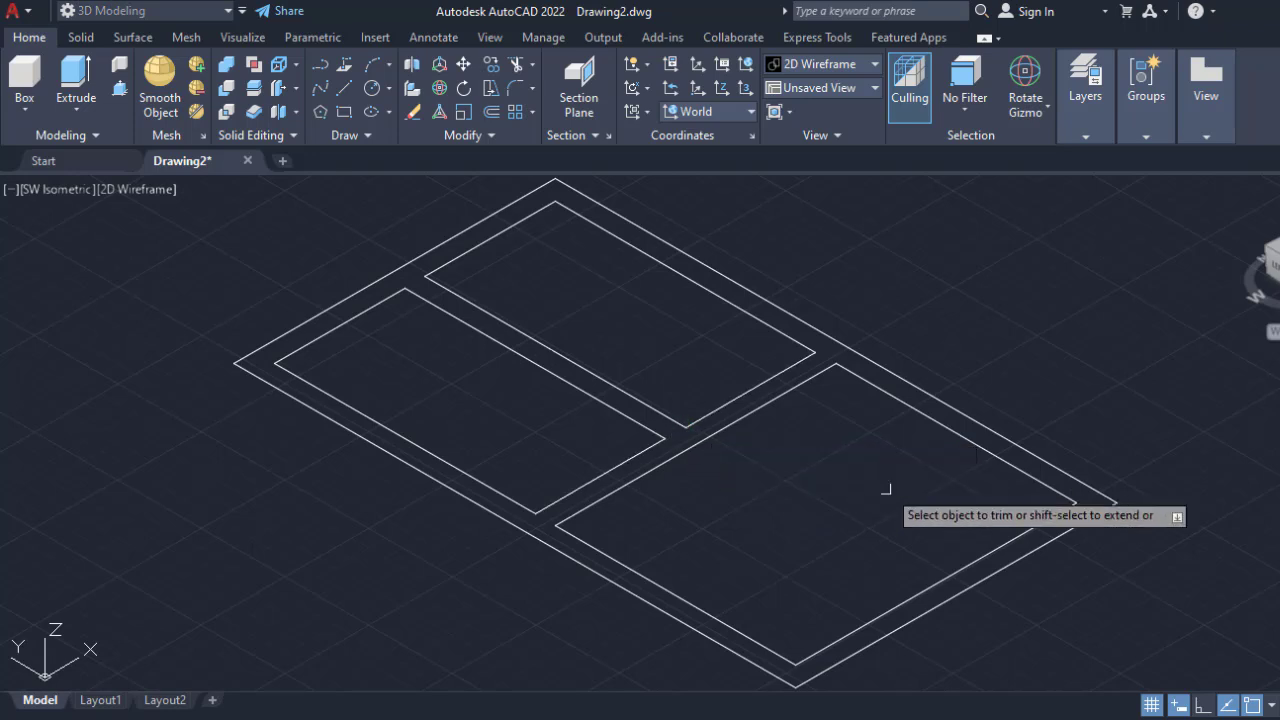
Presspull the bounded area of the frame, rail and mullion to a height of 2".
{"action": "left_click", "coordinate": [120, 88]}
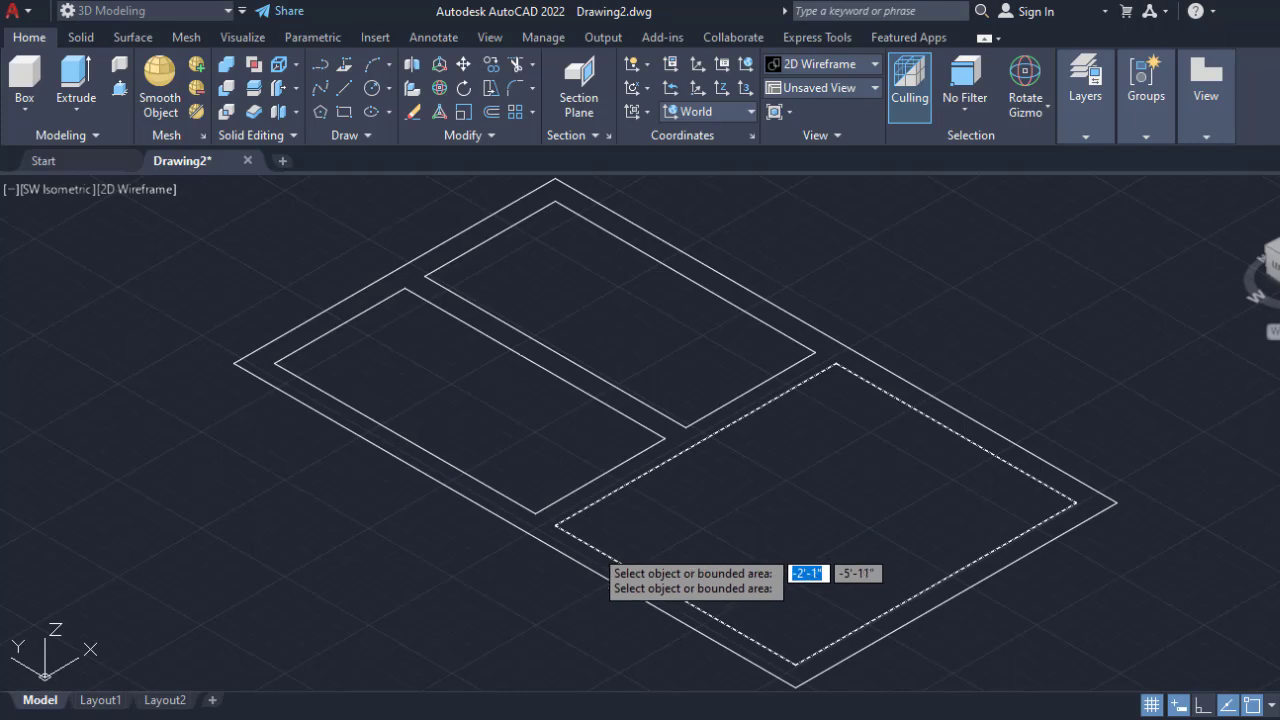
{"action": "left_click", "coordinate": [546, 528]}
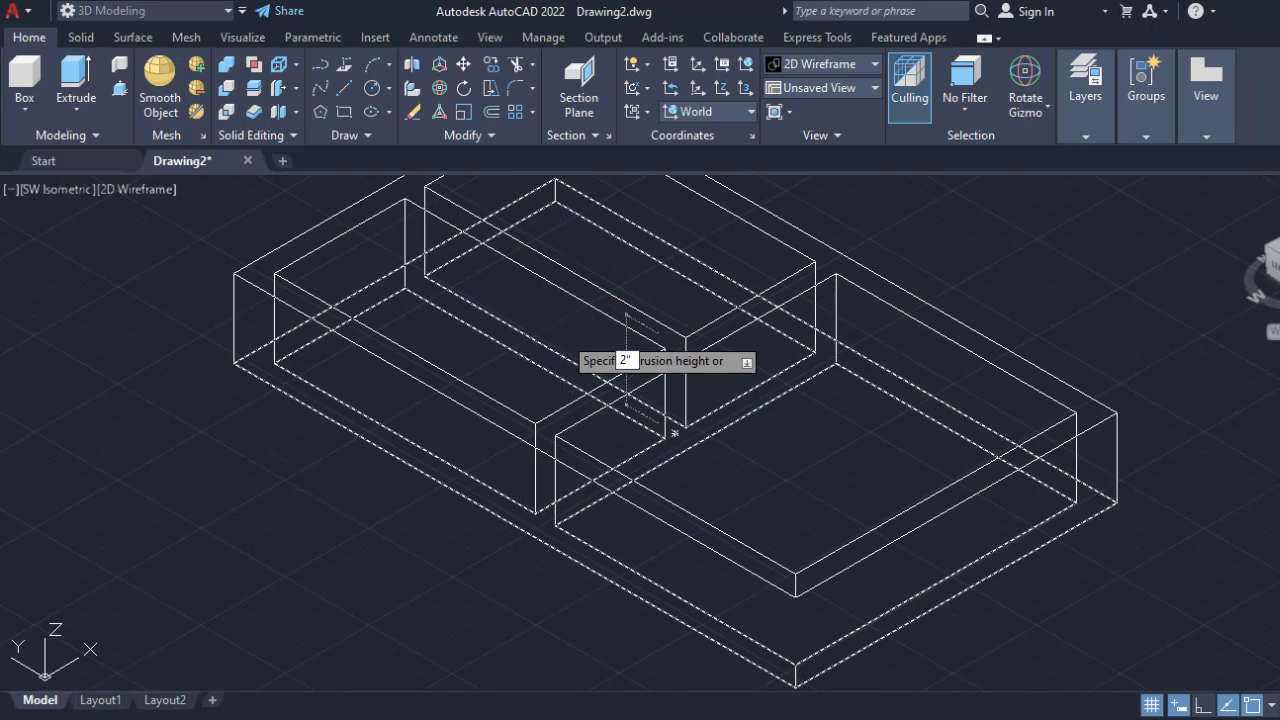
{"action": "key", "text": "Return"}
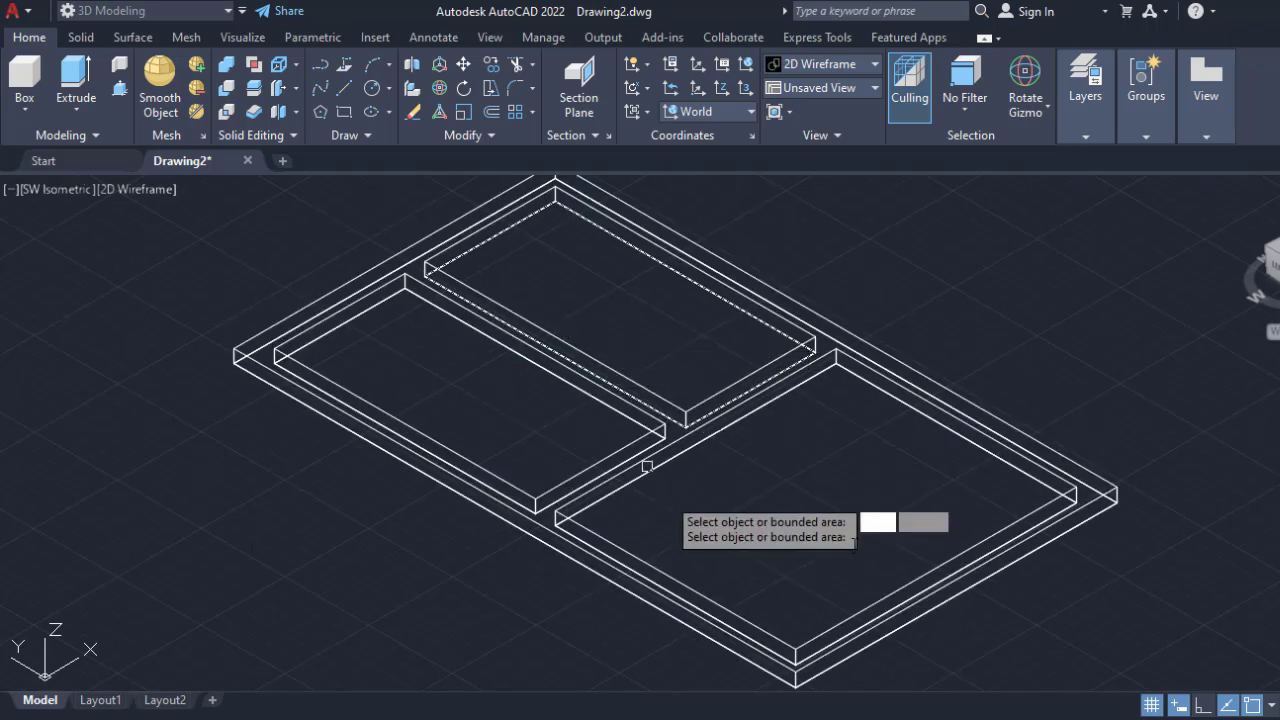
Presspull the large undivided opening of the frame into a panel, and the two smaller openings beside the mullion to a height of .3".
{"action": "left_click", "coordinate": [820, 514]}
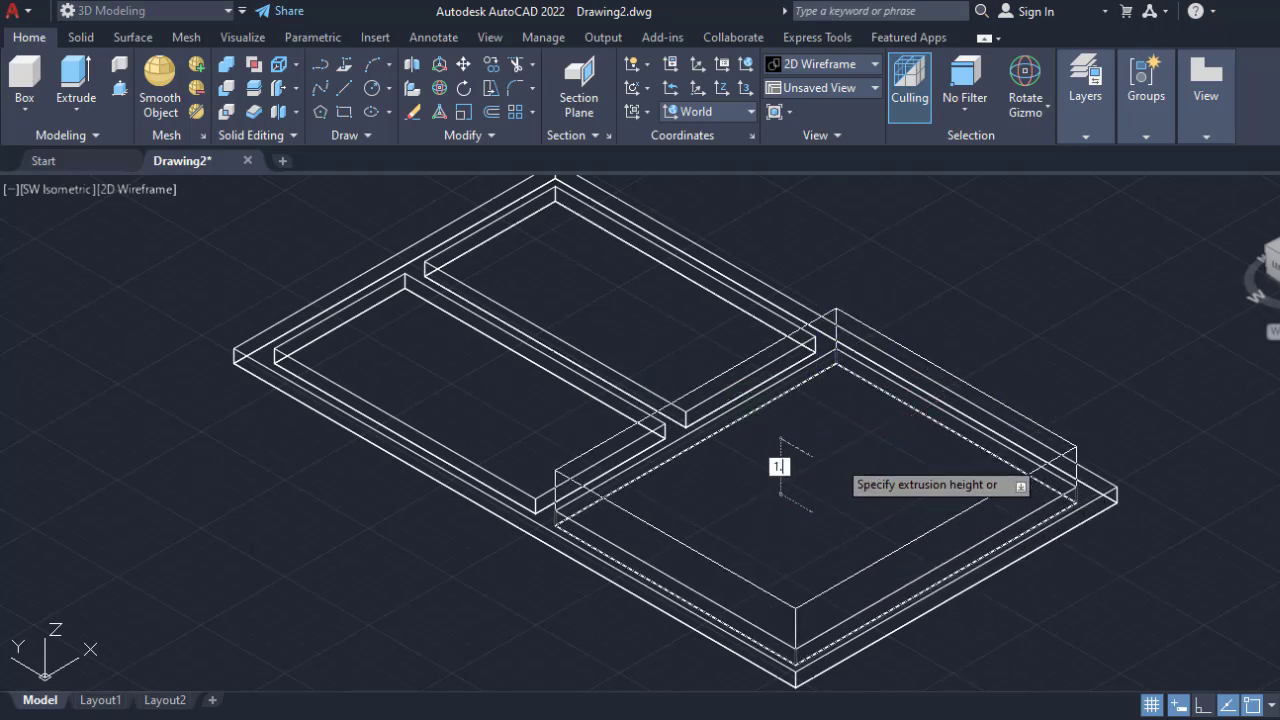
{"action": "left_click", "coordinate": [837, 458]}
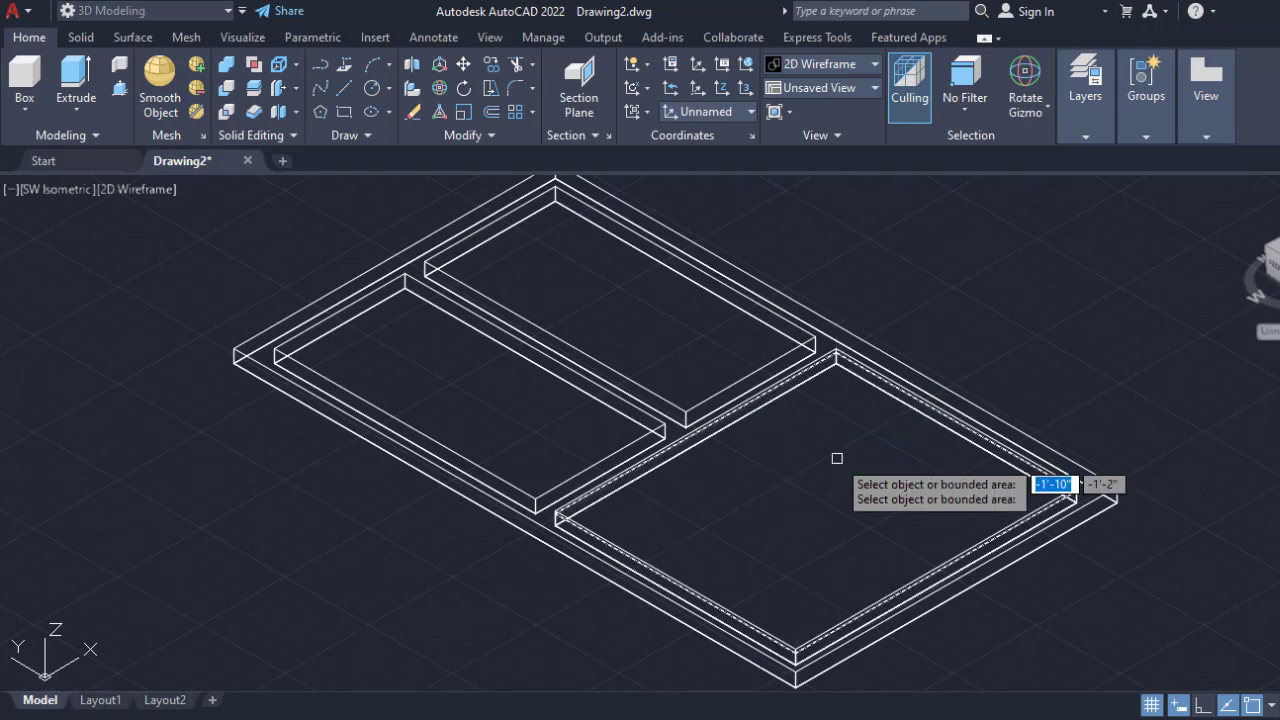
{"action": "left_click", "coordinate": [480, 370]}
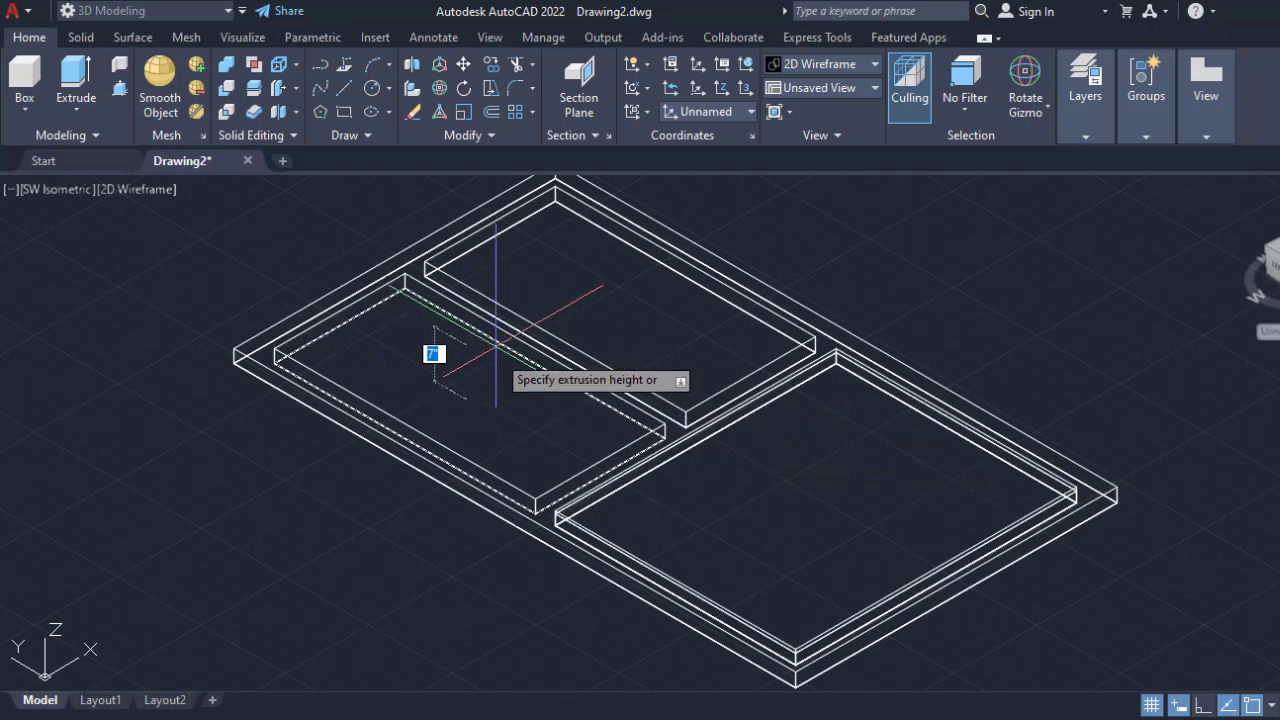
{"action": "key", "text": "BackSpace"}
{"action": "type", "text": ".3"}
{"action": "key", "text": "Return"}
{"action": "left_click", "coordinate": [664, 295]}
{"action": "key", "text": "BackSpace"}
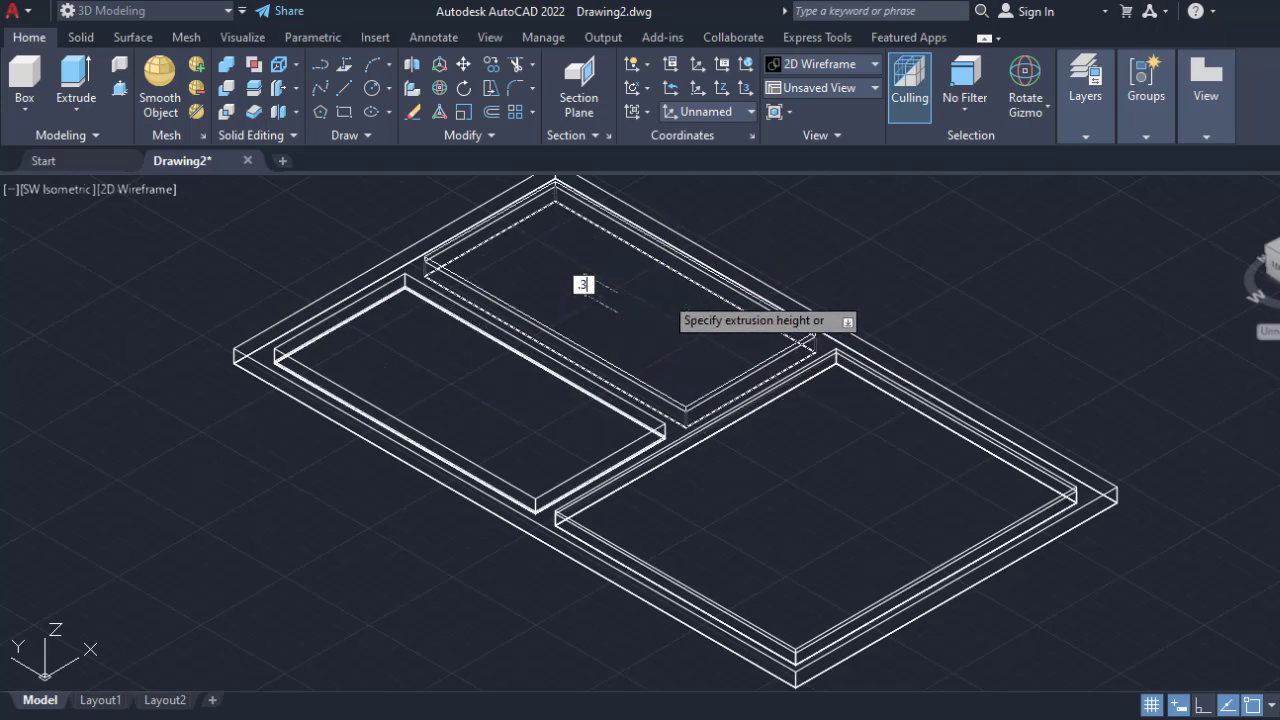
{"action": "type", "text": ".3"}
{"action": "key", "text": "Return"}
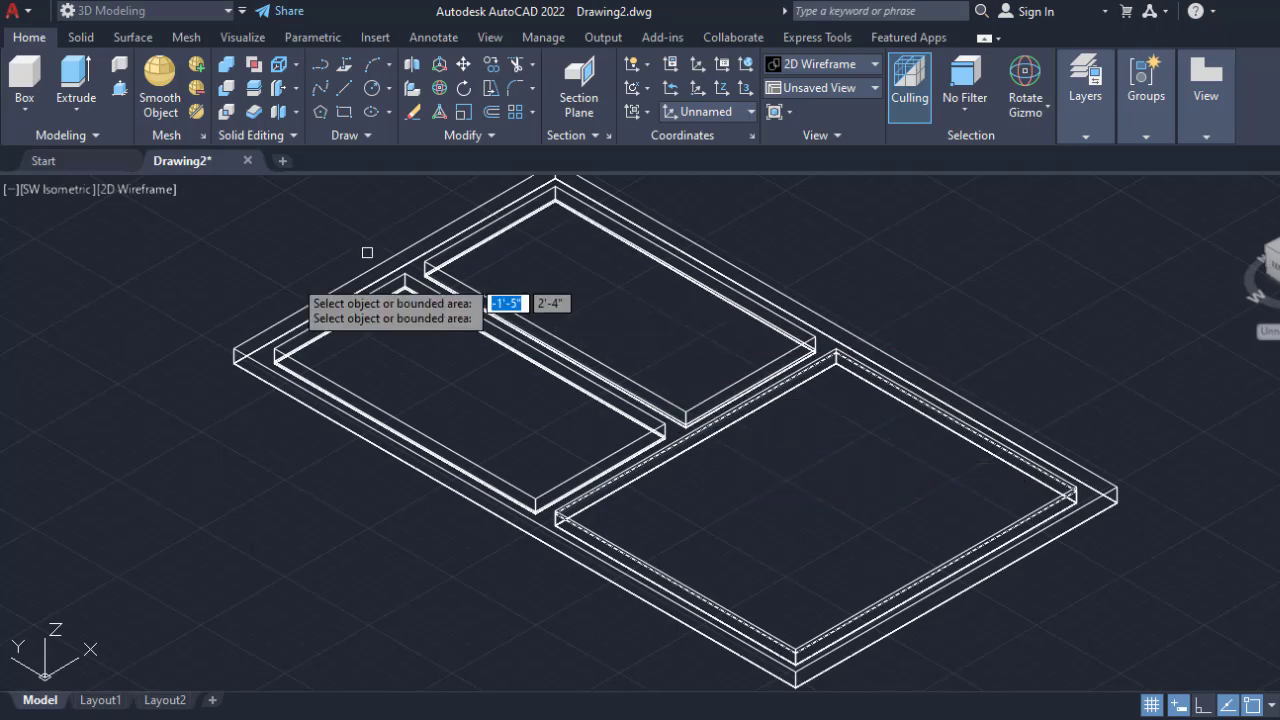
{"action": "key", "text": "Escape"}
Set the visual style to Realistic and orbit to an angled view of the whole panelled frame.
{"action": "left_click", "coordinate": [140, 192]}
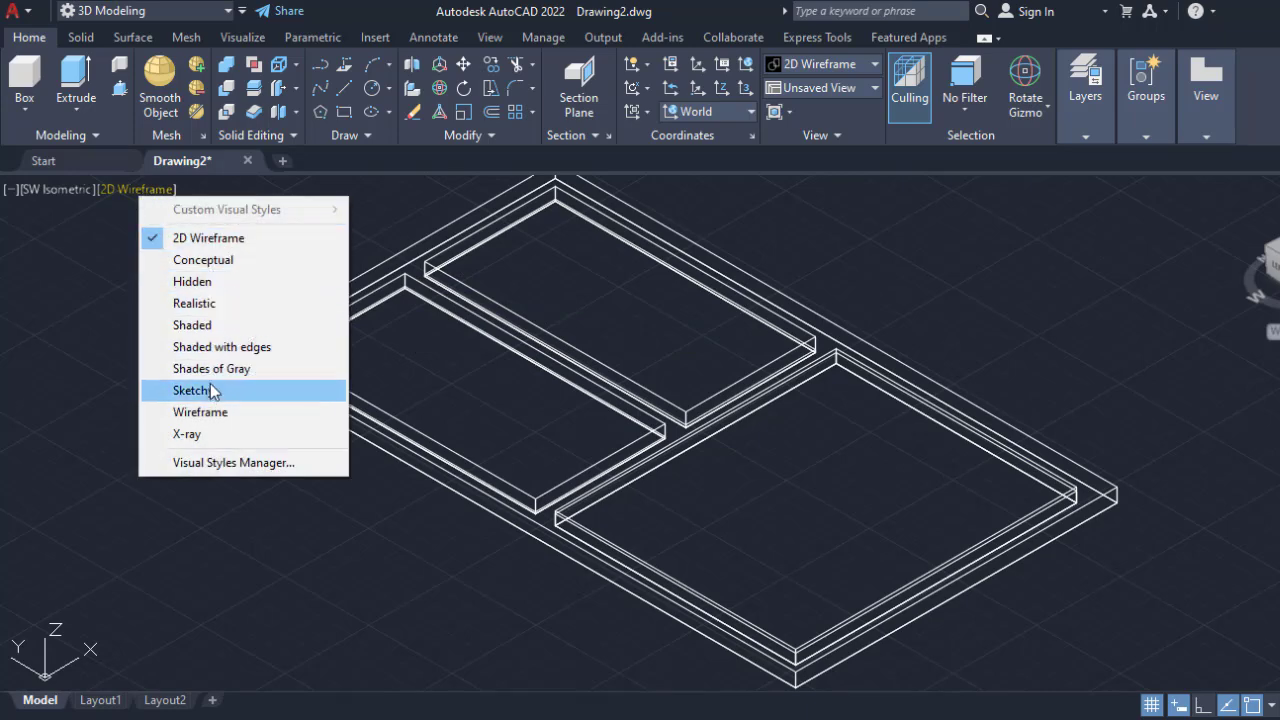
{"action": "left_click", "coordinate": [212, 305]}
{"action": "scroll", "coordinate": [539, 368], "scroll_direction": "down", "scroll_amount": 1}
{"action": "mouse_move", "coordinate": [901, 467]}
{"action": "middle_mouse_down", "text": "shift"}
{"action": "mouse_move", "coordinate": [920, 534]}
{"action": "mouse_move", "coordinate": [808, 403]}
{"action": "mouse_move", "coordinate": [854, 420]}
{"action": "mouse_move", "coordinate": [906, 498]}
{"action": "mouse_move", "coordinate": [963, 451]}
{"action": "mouse_move", "coordinate": [909, 471]}
{"action": "middle_mouse_up", "text": "shift"}
{"action": "middle_click_drag", "start_coordinate": [738, 454], "coordinate": [846, 437]}
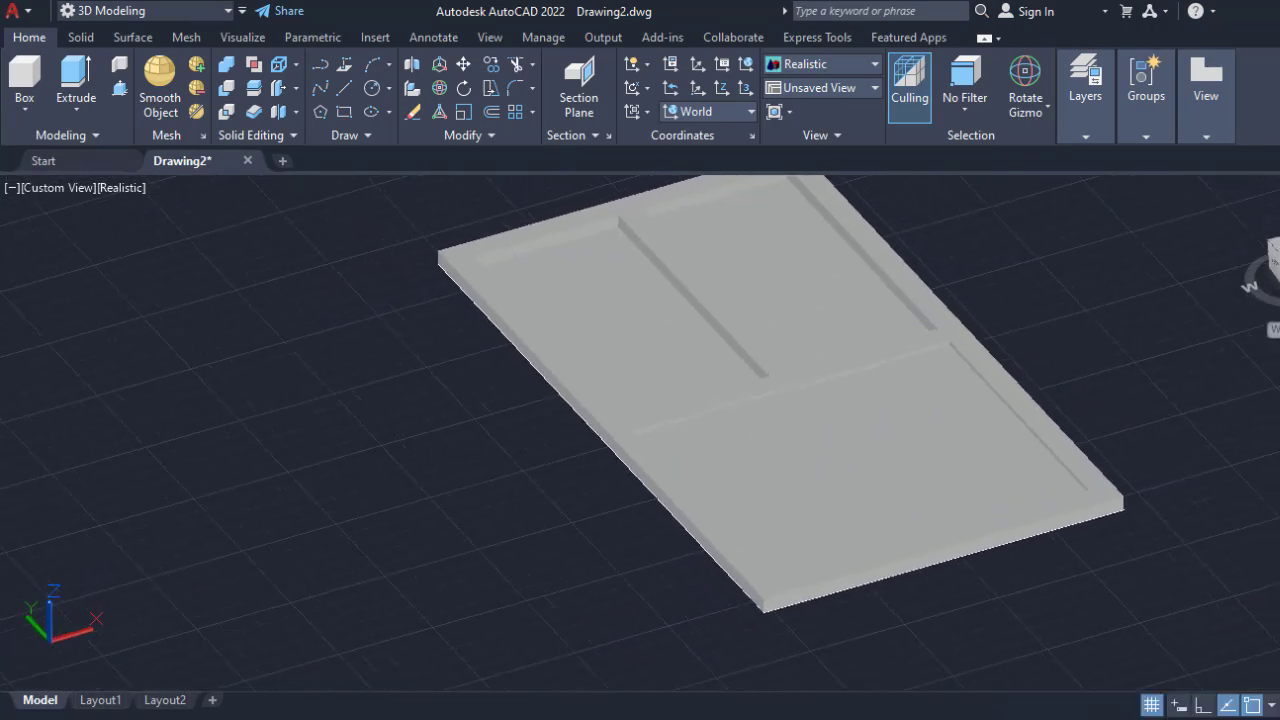
{"action": "scroll", "coordinate": [834, 434], "scroll_direction": "down", "scroll_amount": 2}
{"action": "scroll", "coordinate": [816, 435], "scroll_direction": "up", "scroll_amount": 1}
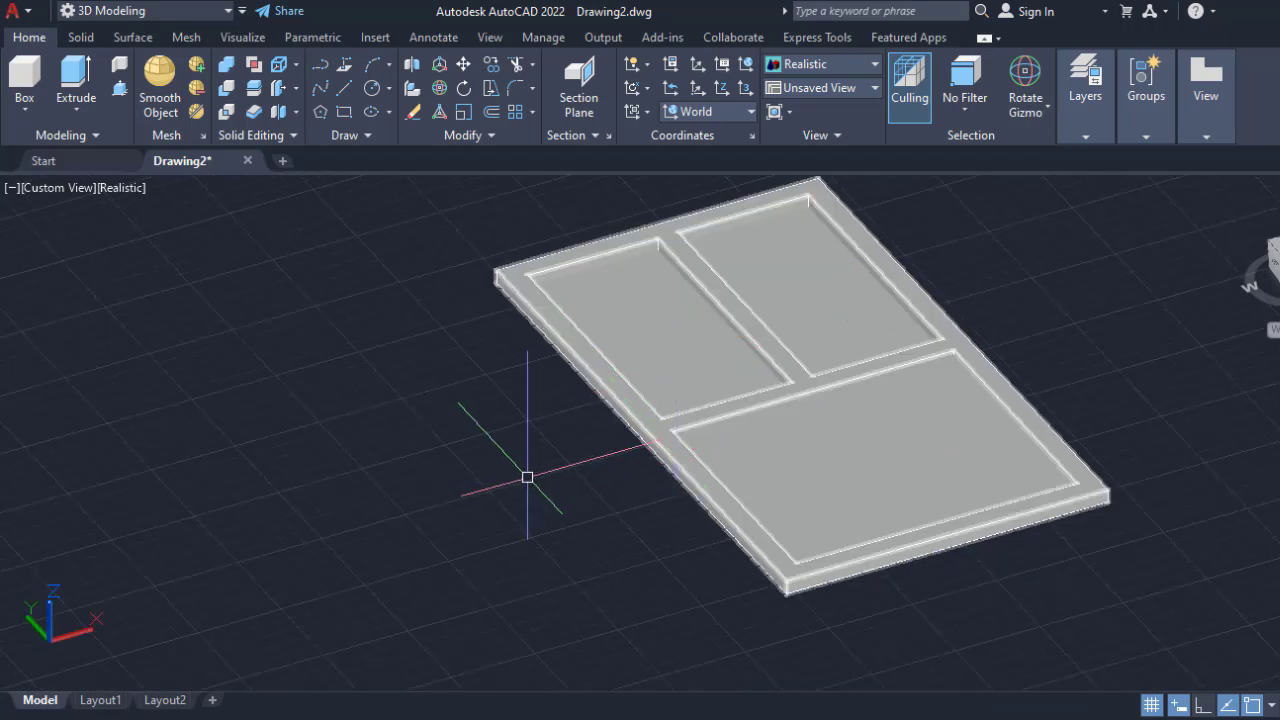
With Ortho on, draw a 7" line beside the frame, parallel to its long side, with a 2" perpendicular leg at its end.
{"action": "left_click", "coordinate": [344, 87]}
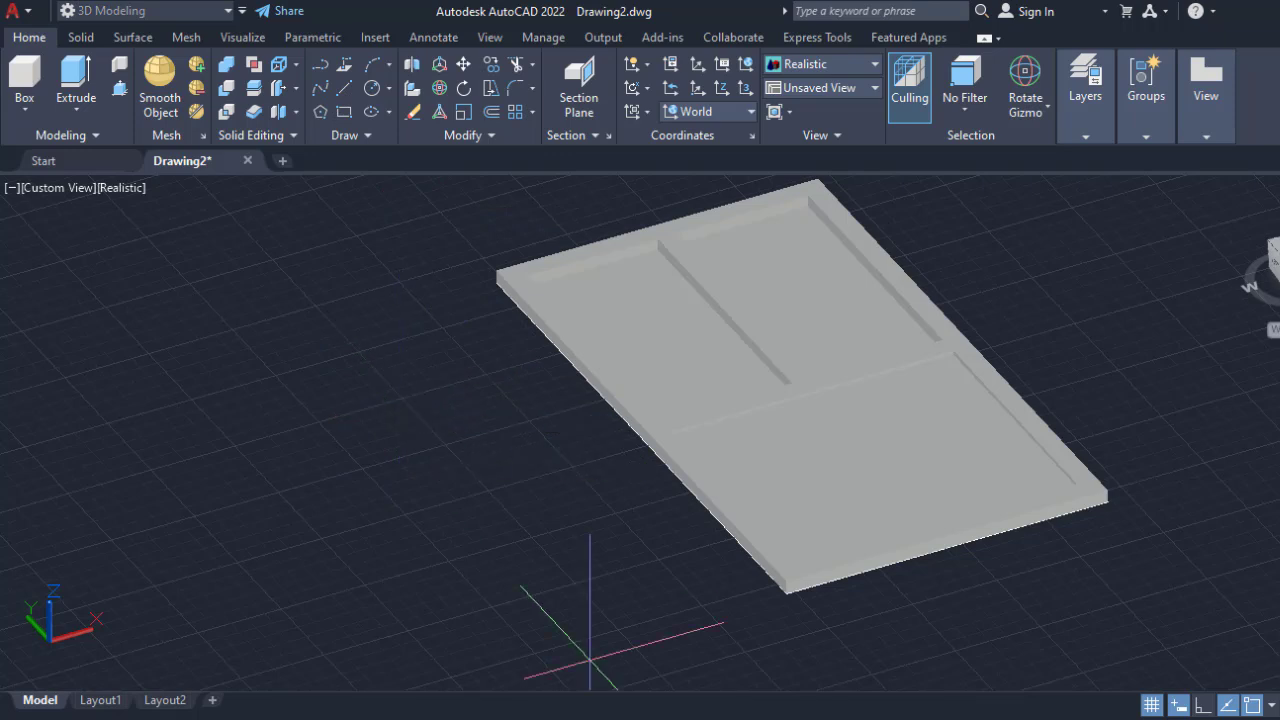
{"action": "left_click", "coordinate": [1202, 705]}
{"action": "left_click", "coordinate": [391, 390]}
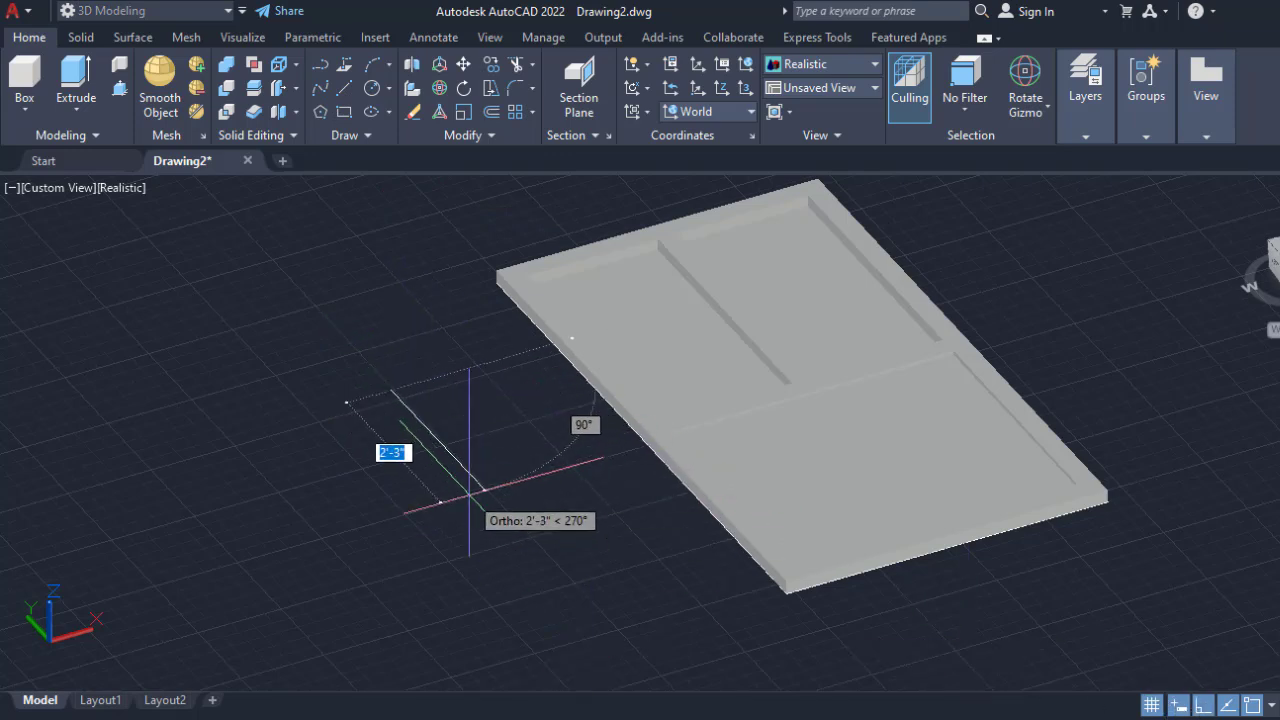
{"action": "type", "text": "7"}
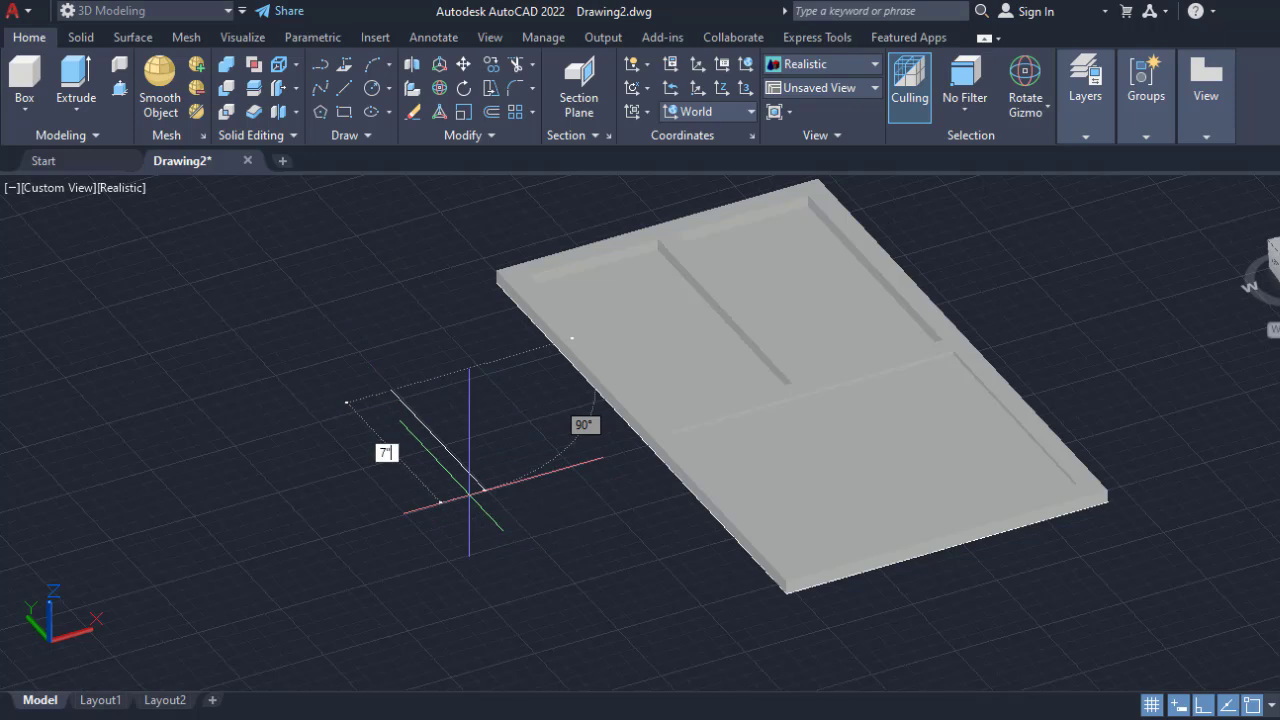
{"action": "key", "text": "Return"}
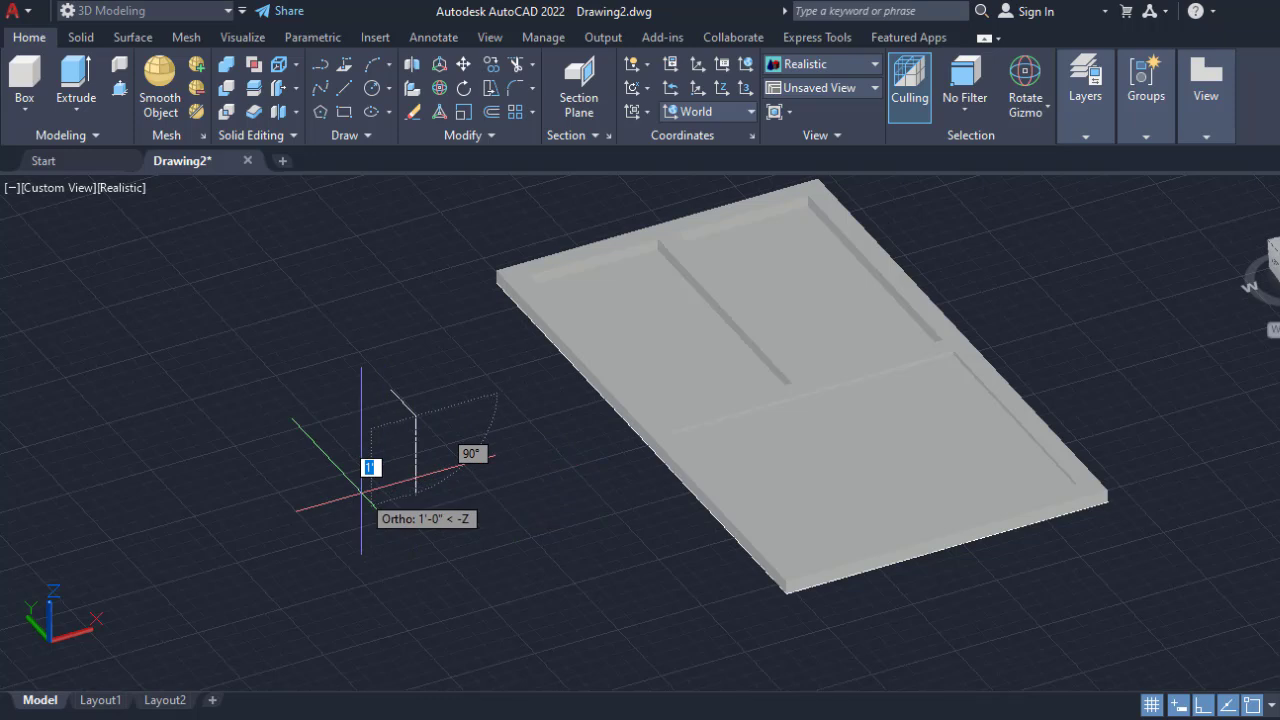
{"action": "type", "text": "2"}
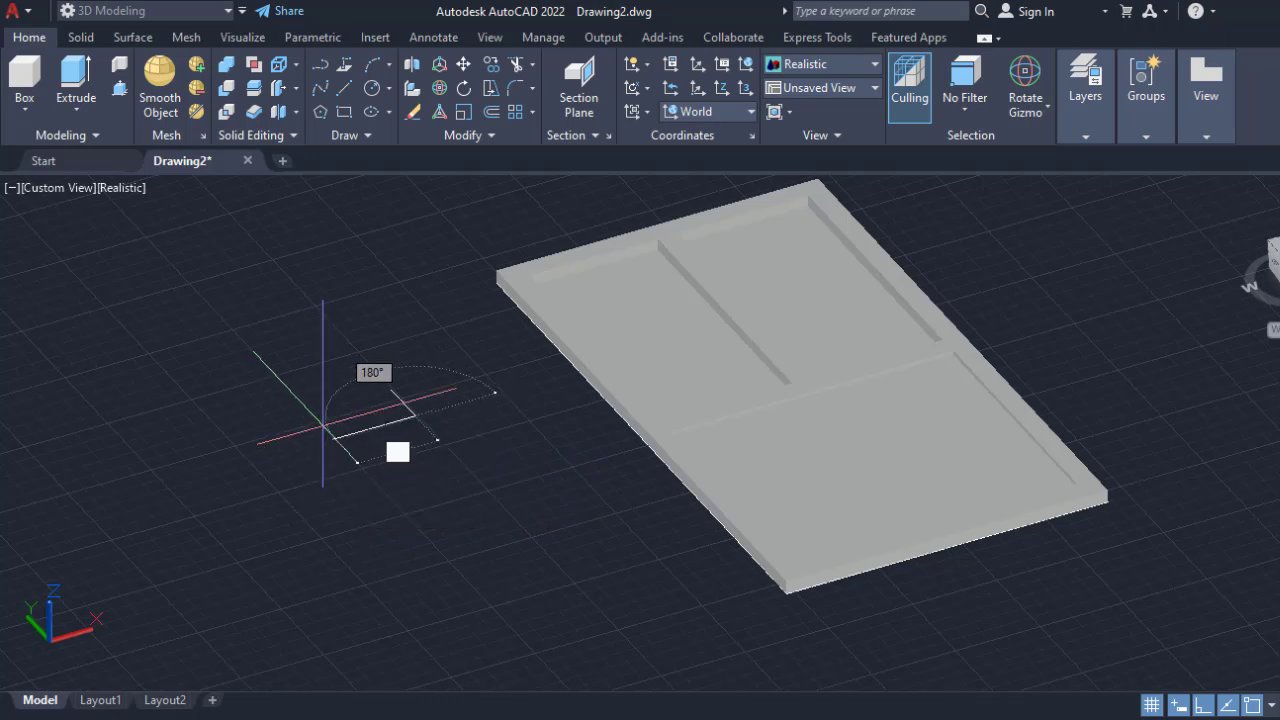
{"action": "key", "text": "Return"}
Draw a second 2" leg from the free end of the 7" line, parallel to the first leg.
{"action": "scroll", "coordinate": [384, 397], "scroll_direction": "up", "scroll_amount": 3}
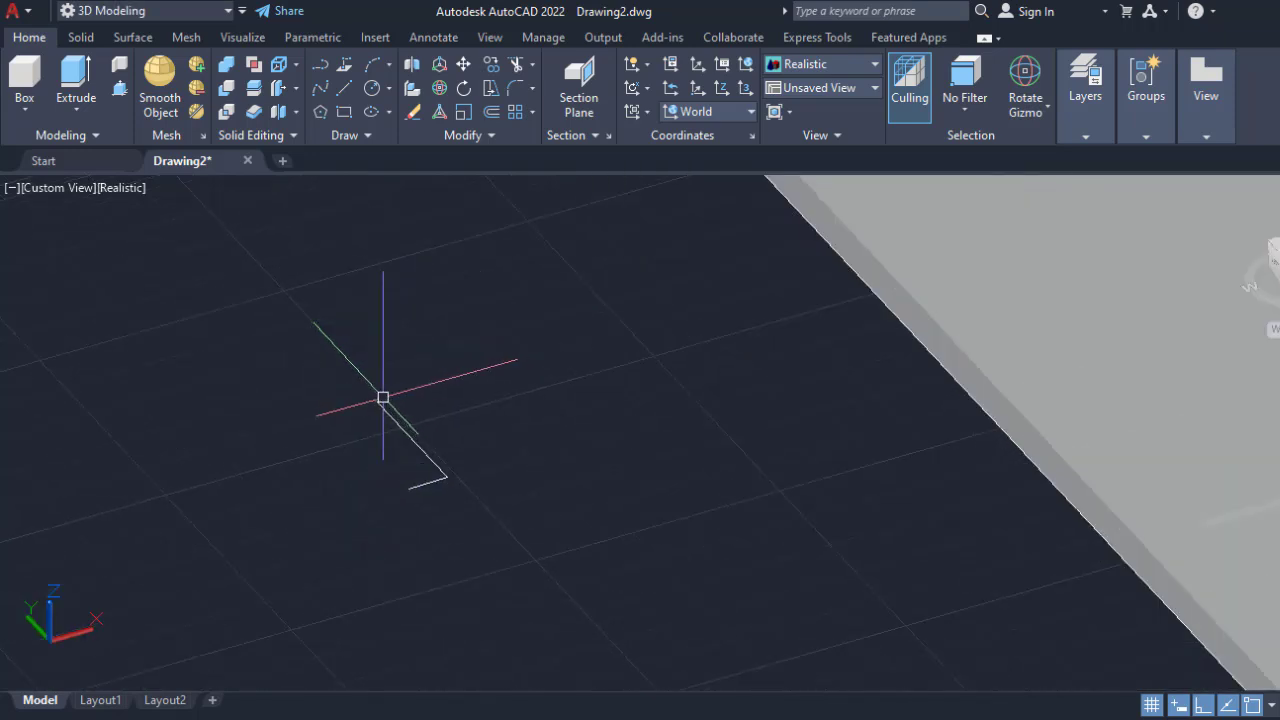
{"action": "scroll", "coordinate": [384, 397], "scroll_direction": "up", "scroll_amount": 2}
{"action": "type", "text": "l"}
{"action": "key", "text": "Return"}
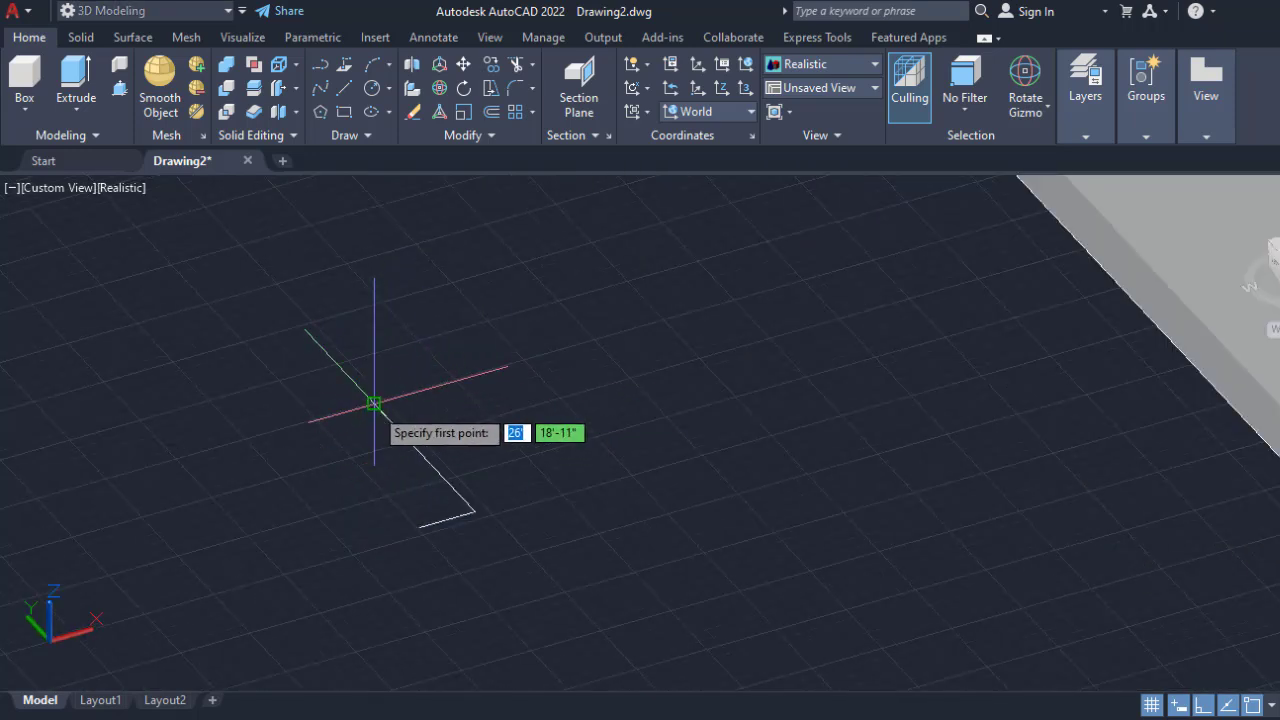
{"action": "left_click", "coordinate": [375, 407]}
{"action": "type", "text": "2"}
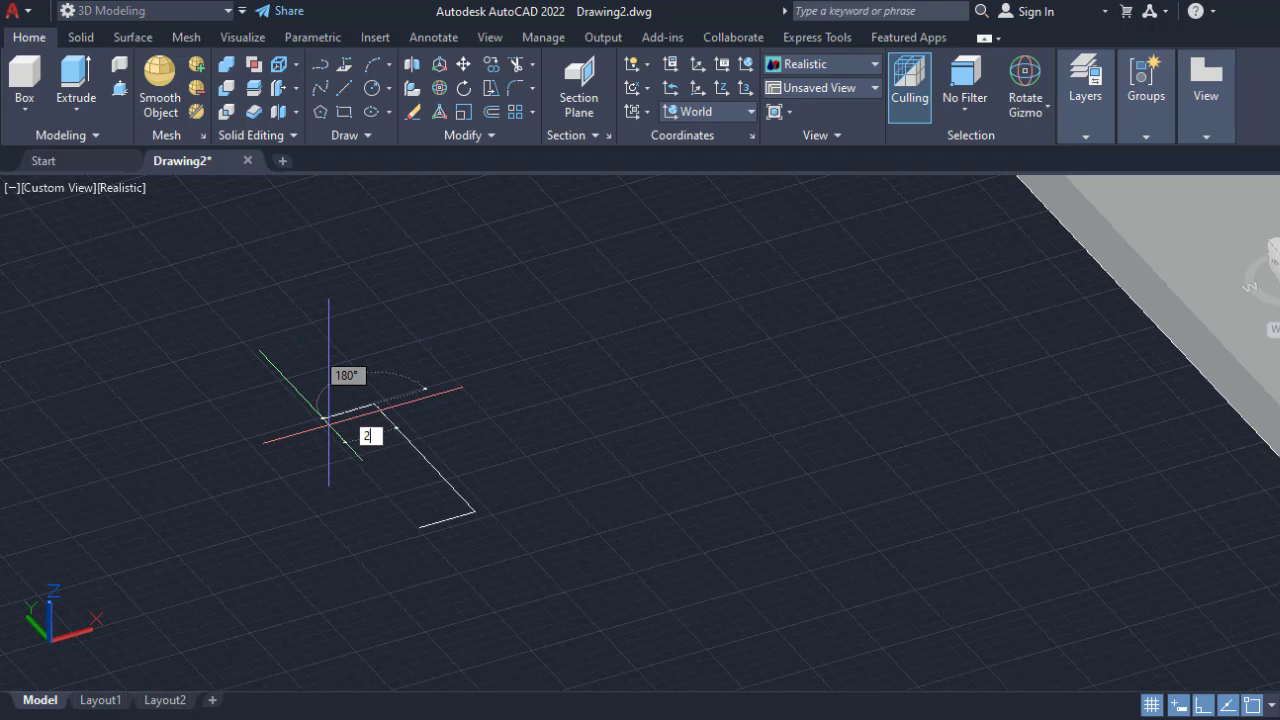
{"action": "key", "text": "Return"}
{"action": "key", "text": "Return"}
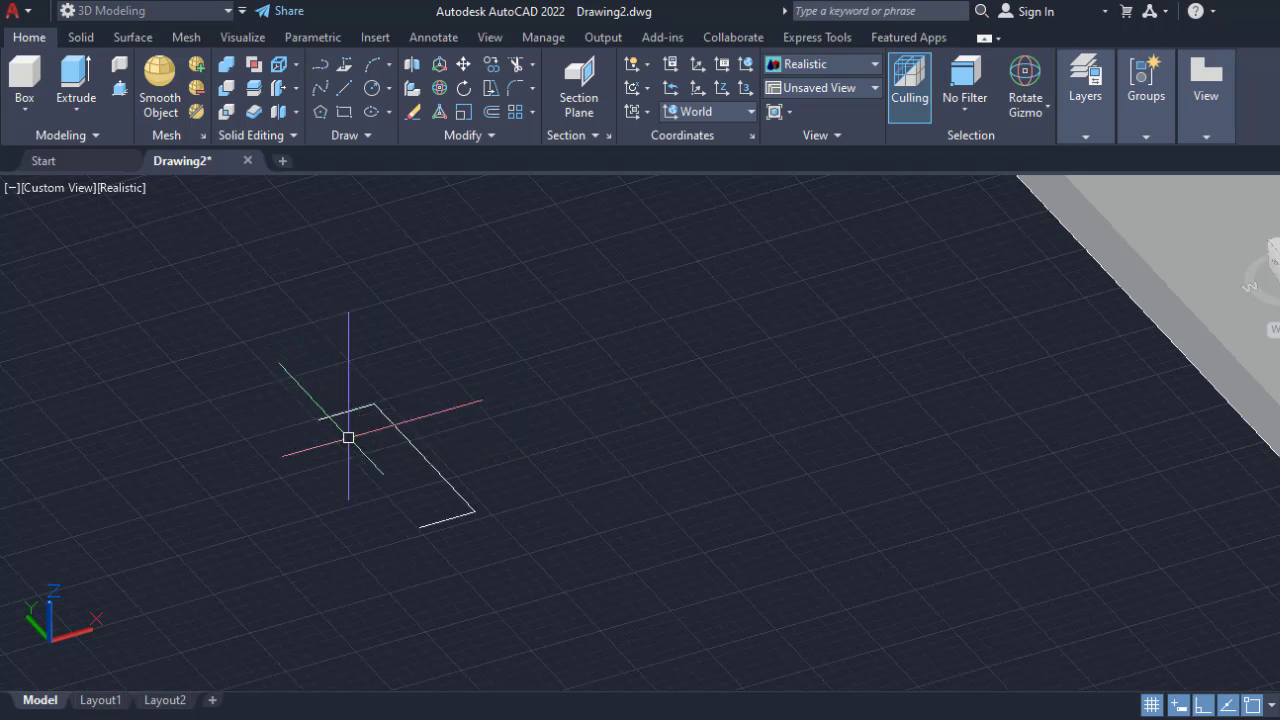
Show the command line and leave the started Fillet command.
{"action": "type", "text": "f"}
{"action": "key", "text": "Return"}
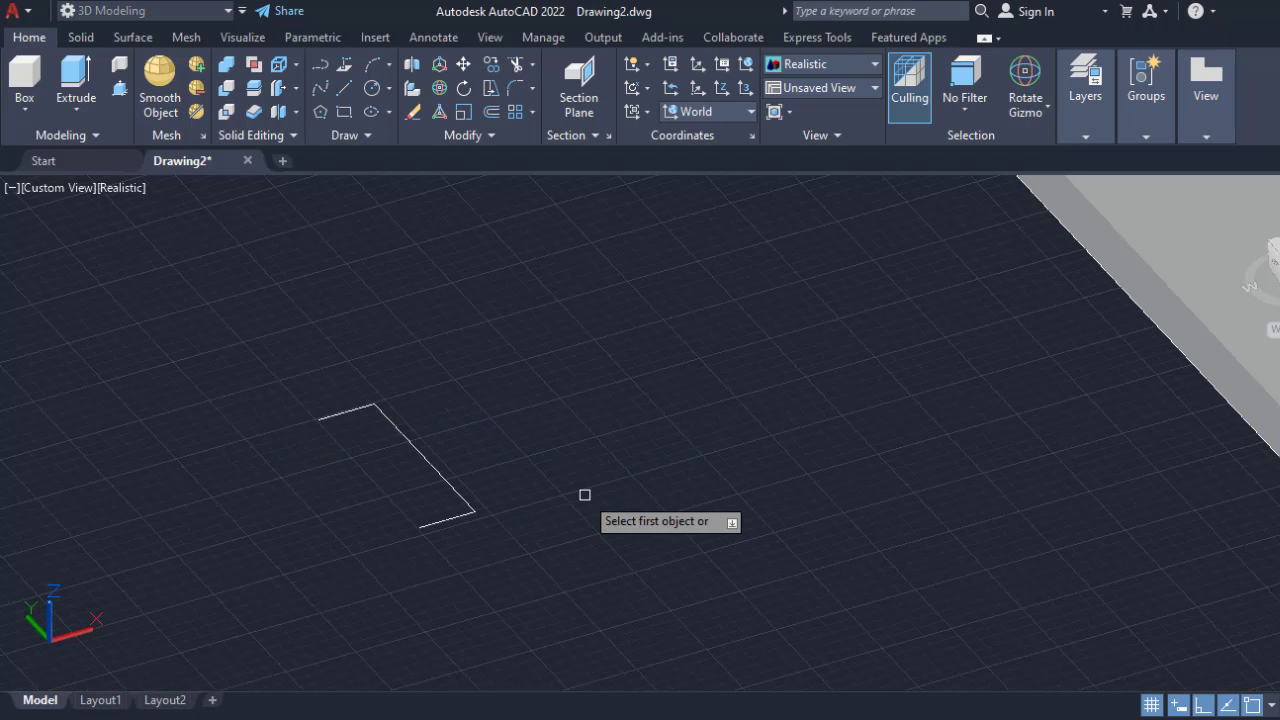
{"action": "key", "text": "ctrl+9"}
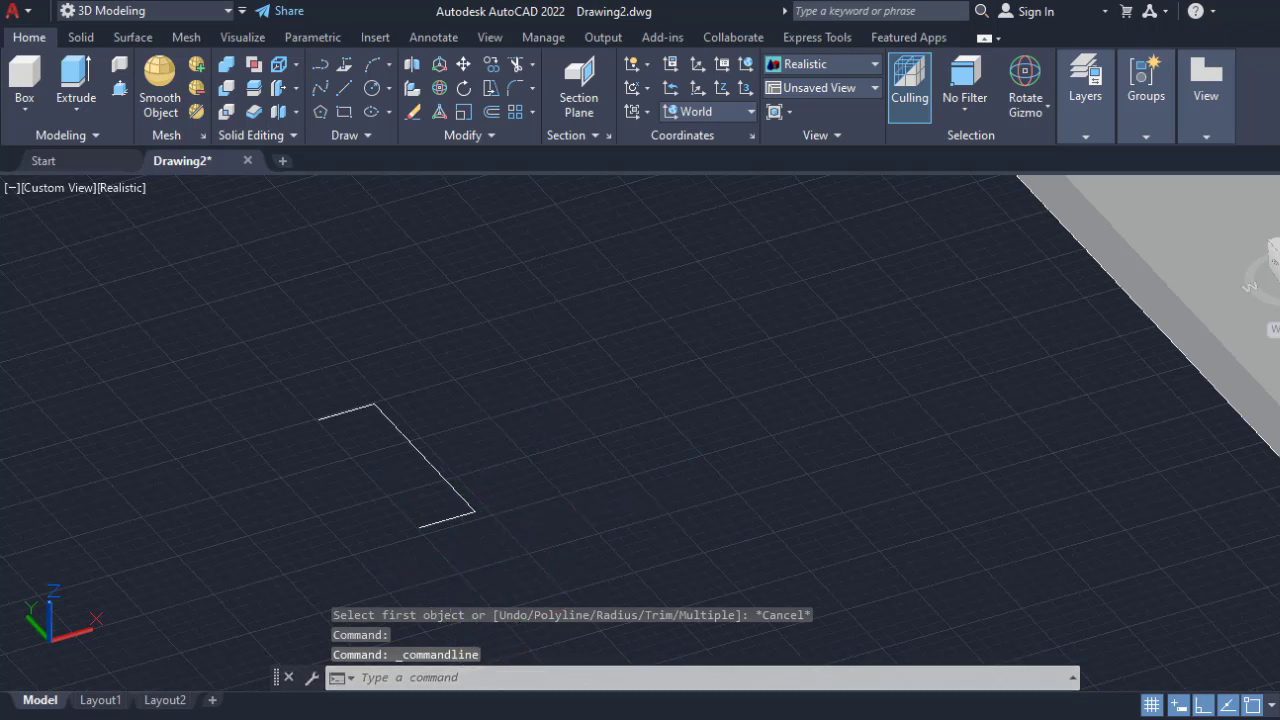
{"action": "key", "text": "Escape"}
{"action": "key", "text": "Escape"}
Fillet the corner between the 7" line and the first 2" leg with a radius of .3".
{"action": "type", "text": "f"}
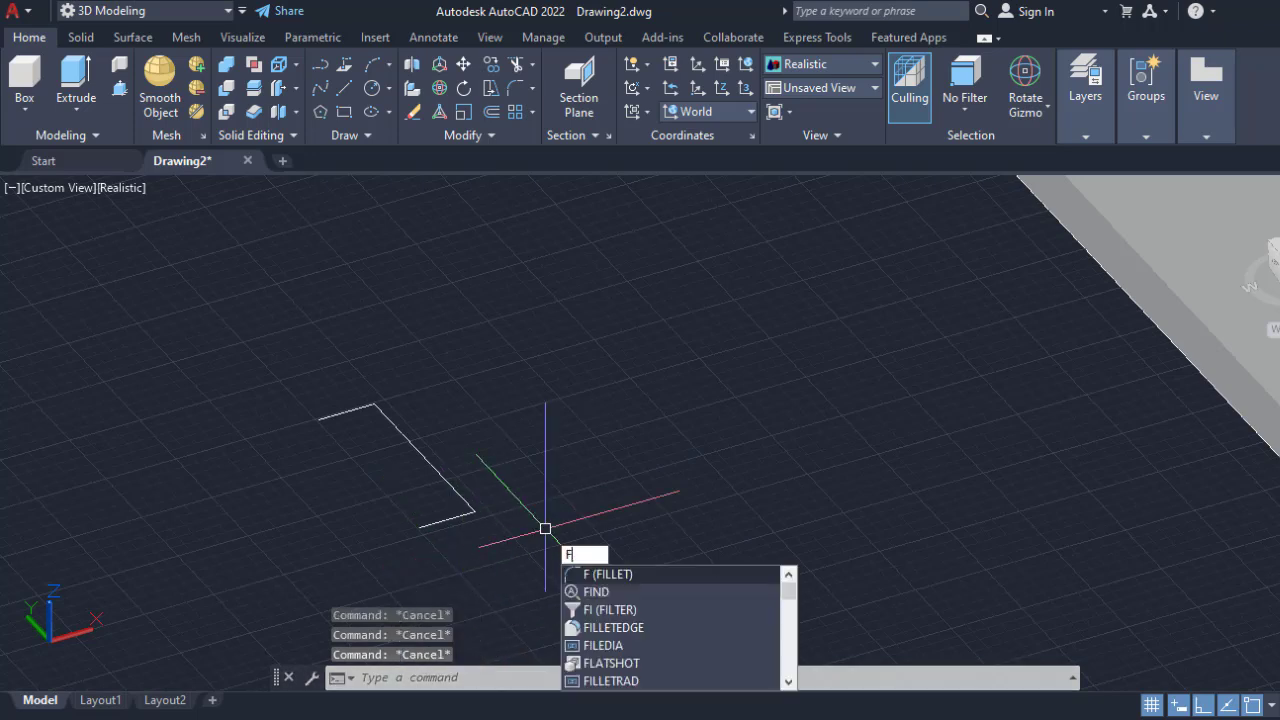
{"action": "key", "text": "Return"}
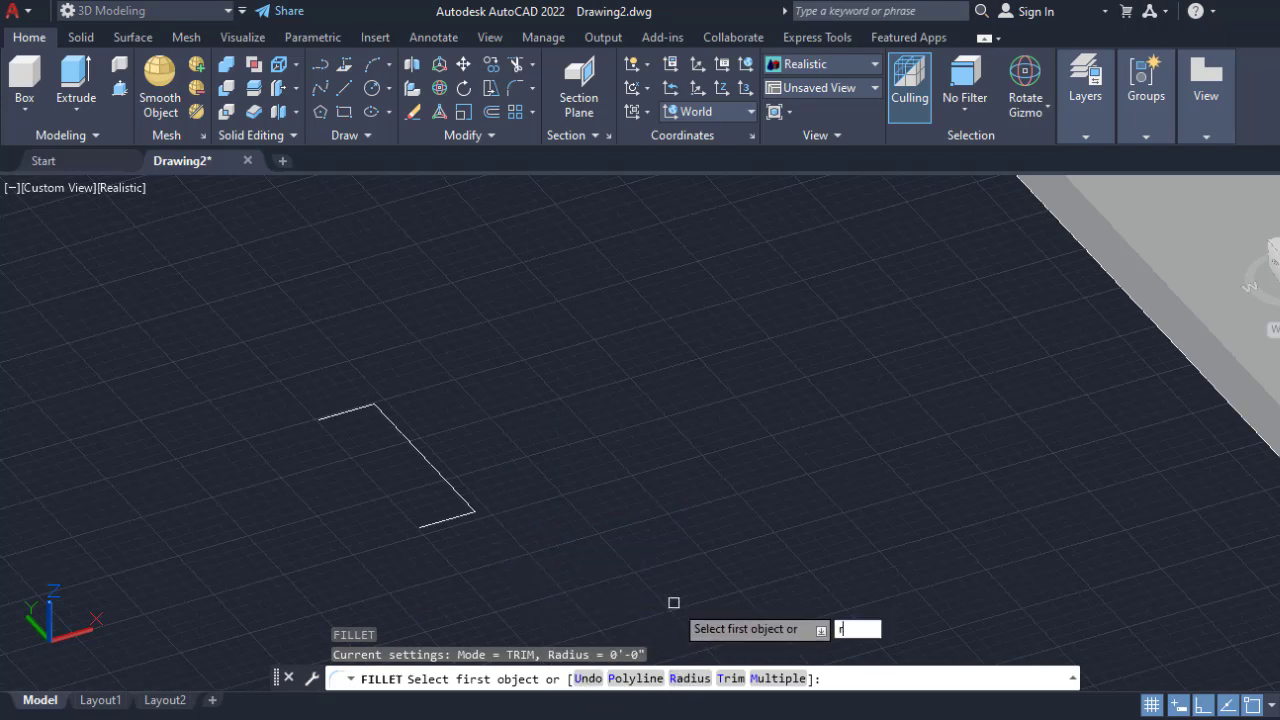
{"action": "key", "text": "Return"}
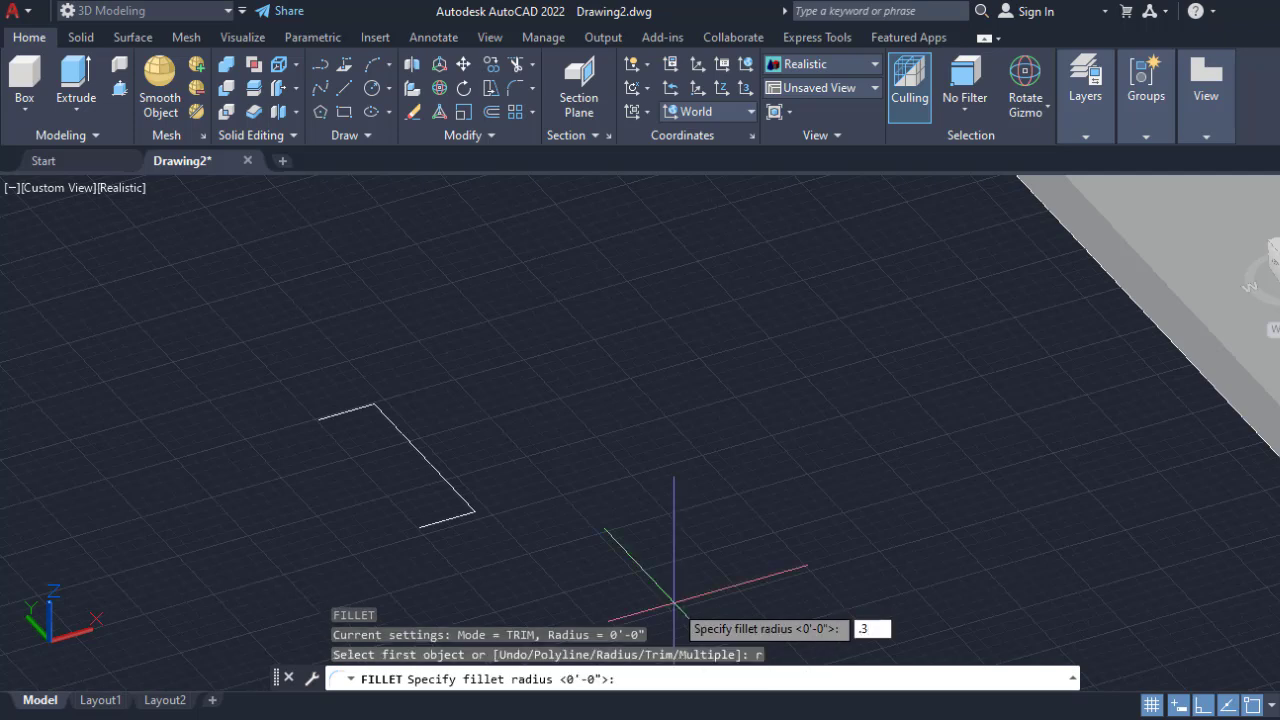
{"action": "type", "text": ".3"}
{"action": "key", "text": "Return"}
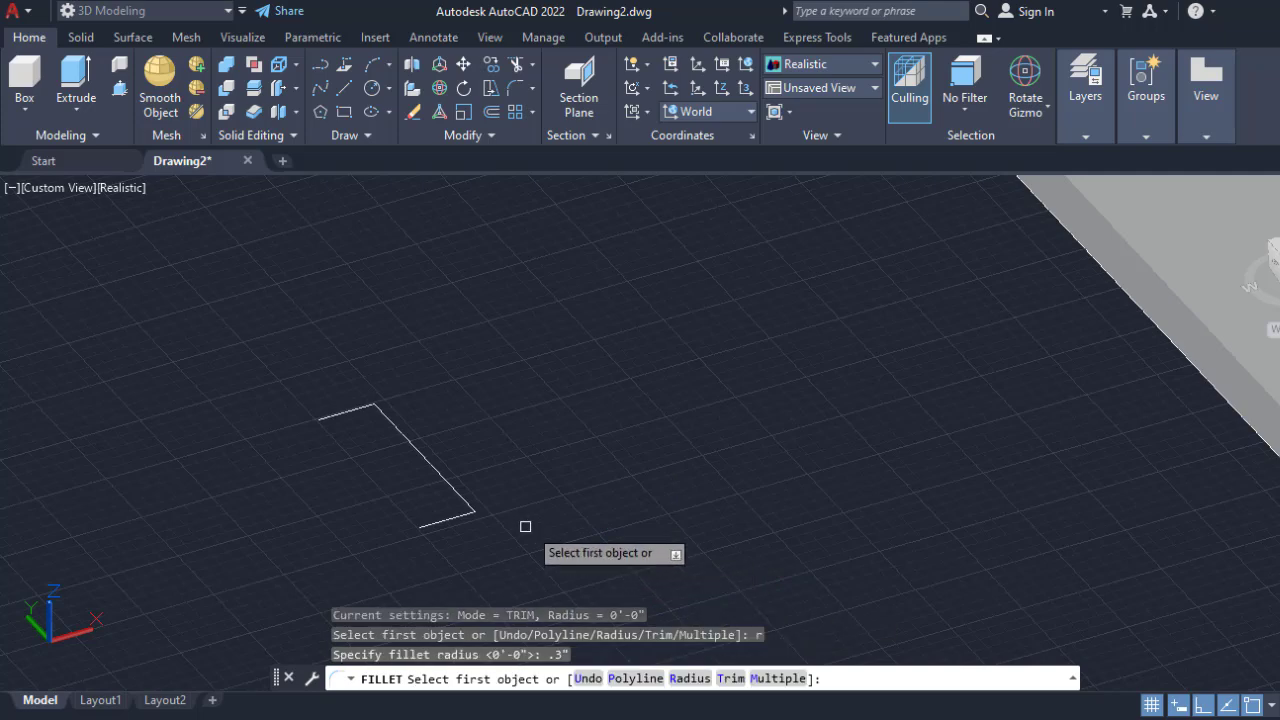
{"action": "scroll", "coordinate": [466, 514], "scroll_direction": "up", "scroll_amount": 5}
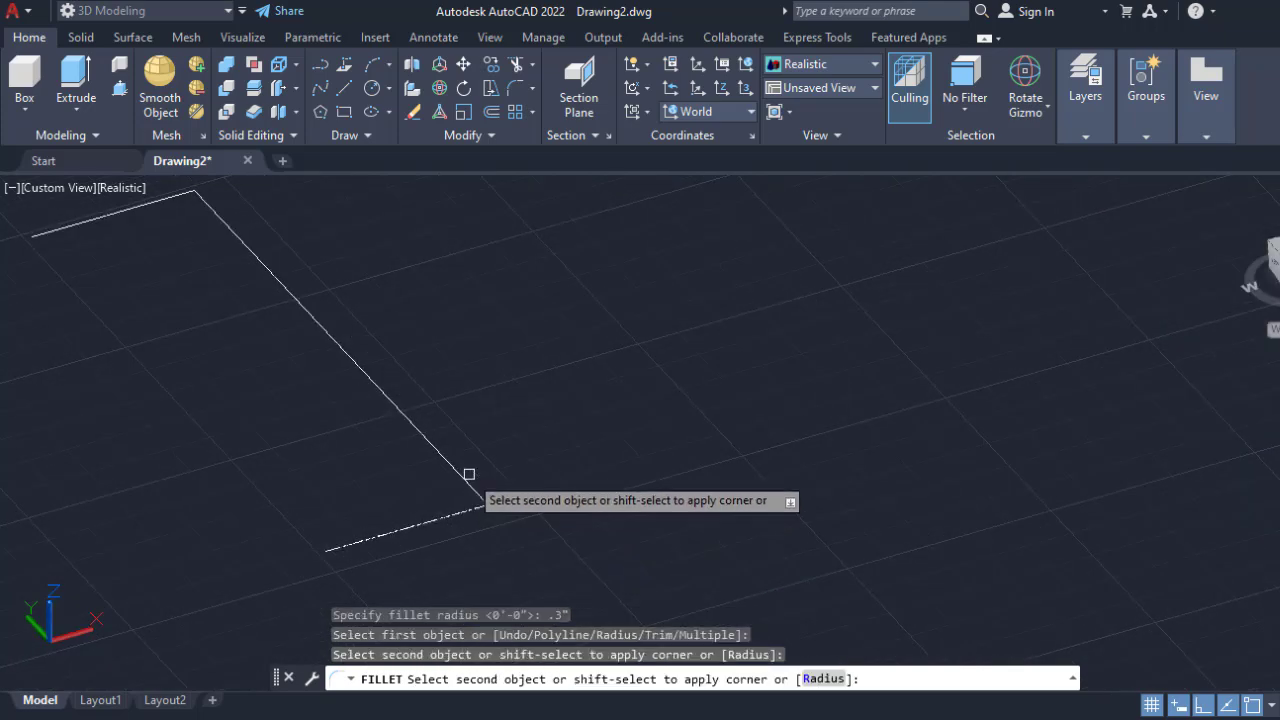
{"action": "left_click", "coordinate": [461, 474]}
{"action": "scroll", "coordinate": [461, 472], "scroll_direction": "down", "scroll_amount": 2}
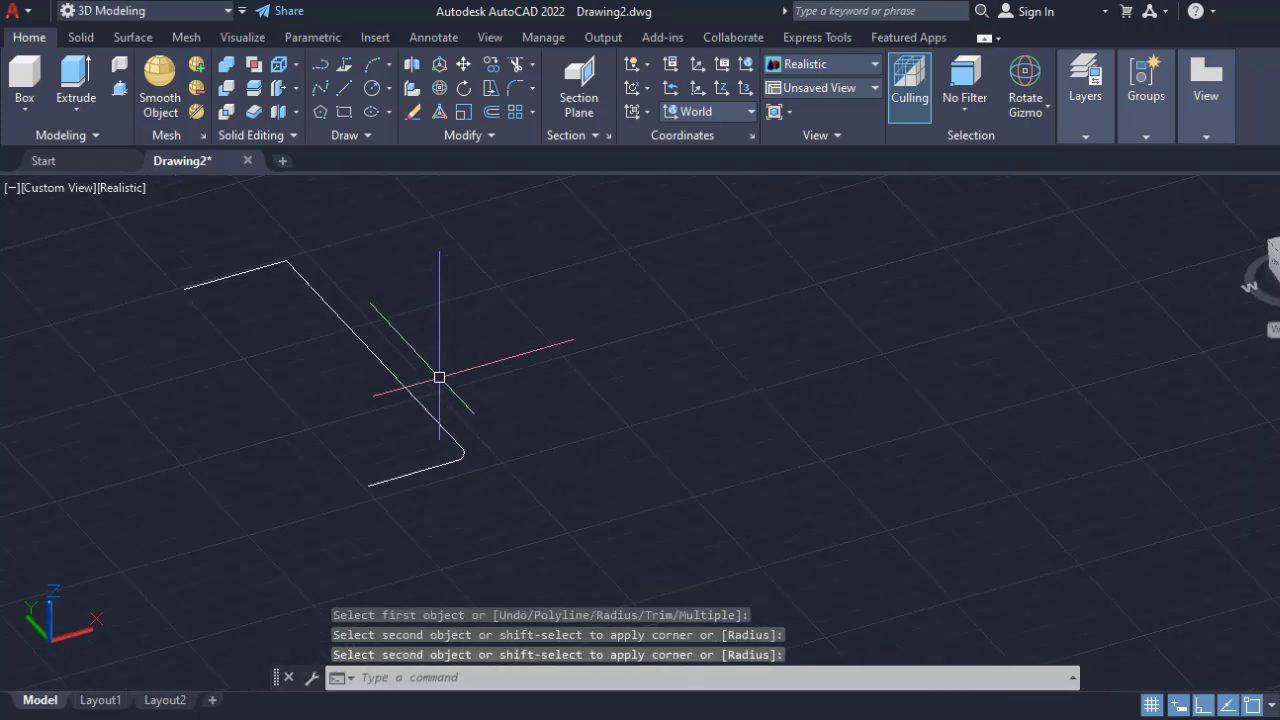
Fillet the other corner, between the 7" line and the second leg, with the same radius.
{"action": "key", "text": "Return"}
{"action": "left_click", "coordinate": [305, 275]}
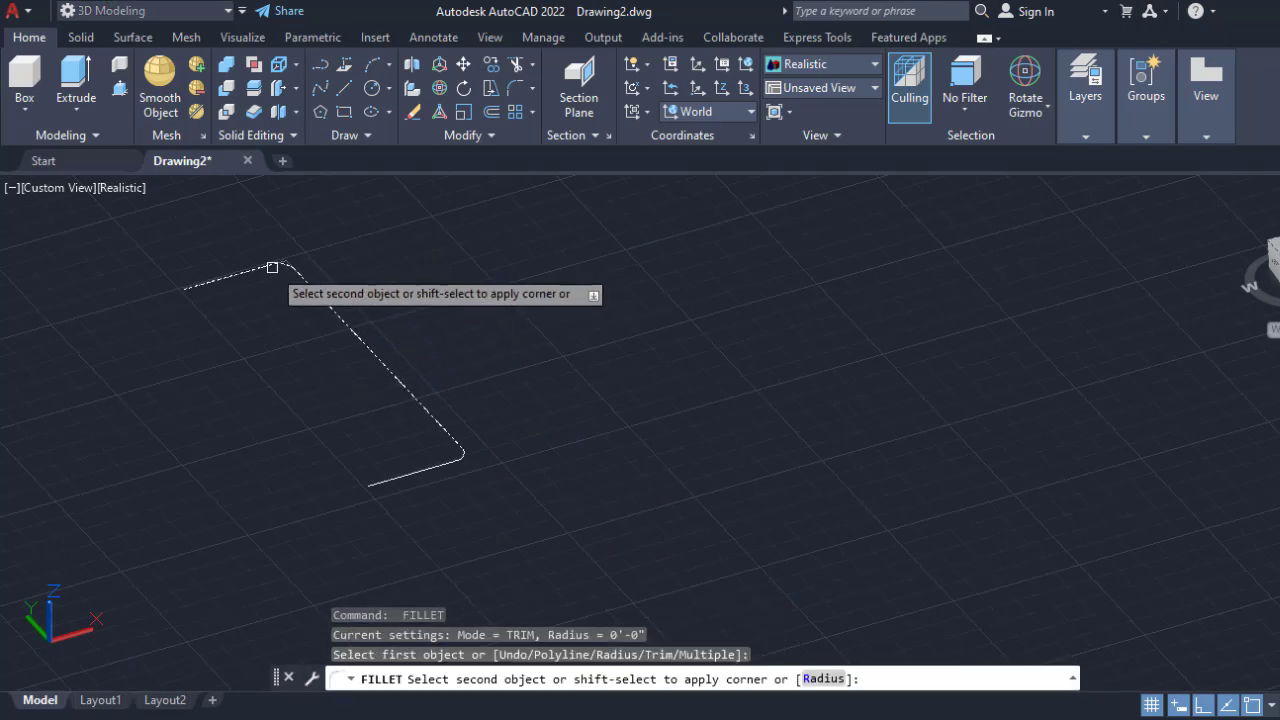
{"action": "left_click", "coordinate": [263, 267]}
{"action": "scroll", "coordinate": [471, 352], "scroll_direction": "down", "scroll_amount": 2}
{"action": "key", "text": "Escape"}
{"action": "key", "text": "Escape"}
{"action": "key", "text": "Escape"}
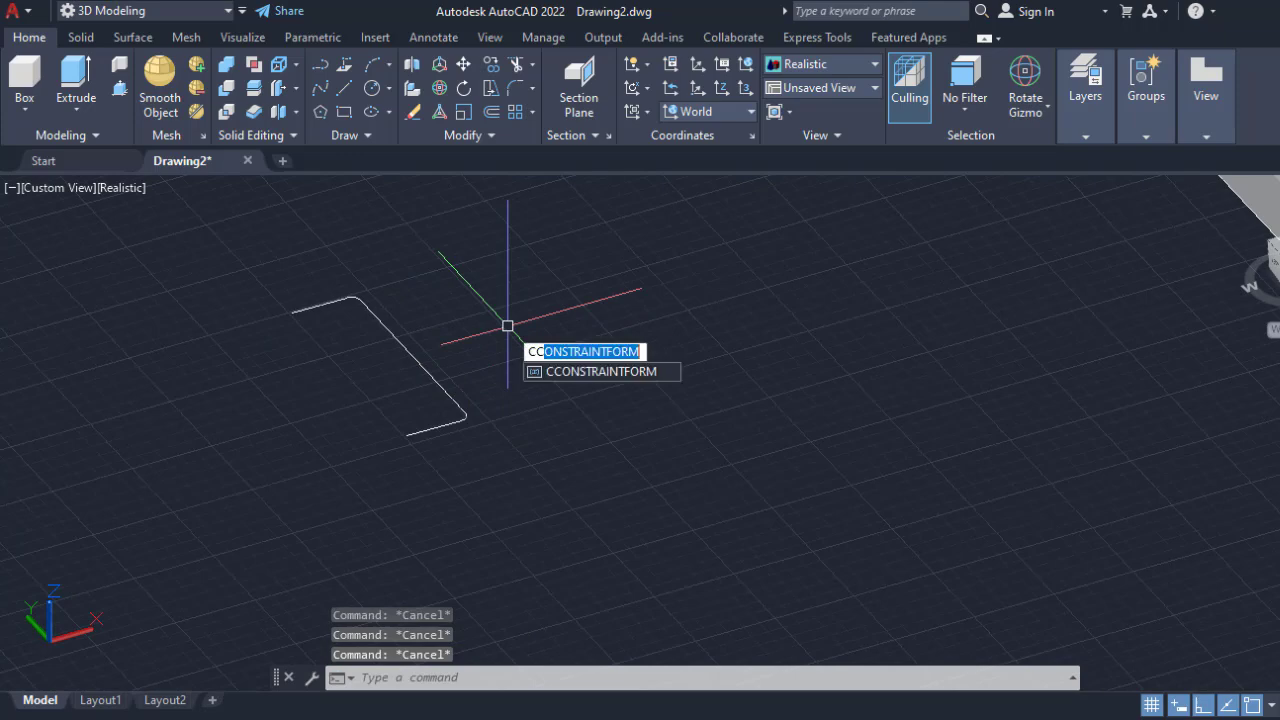
Draw a circle of radius .3" centred on the free end of the first 2" leg, and delete it.
{"action": "key", "text": "BackSpace"}
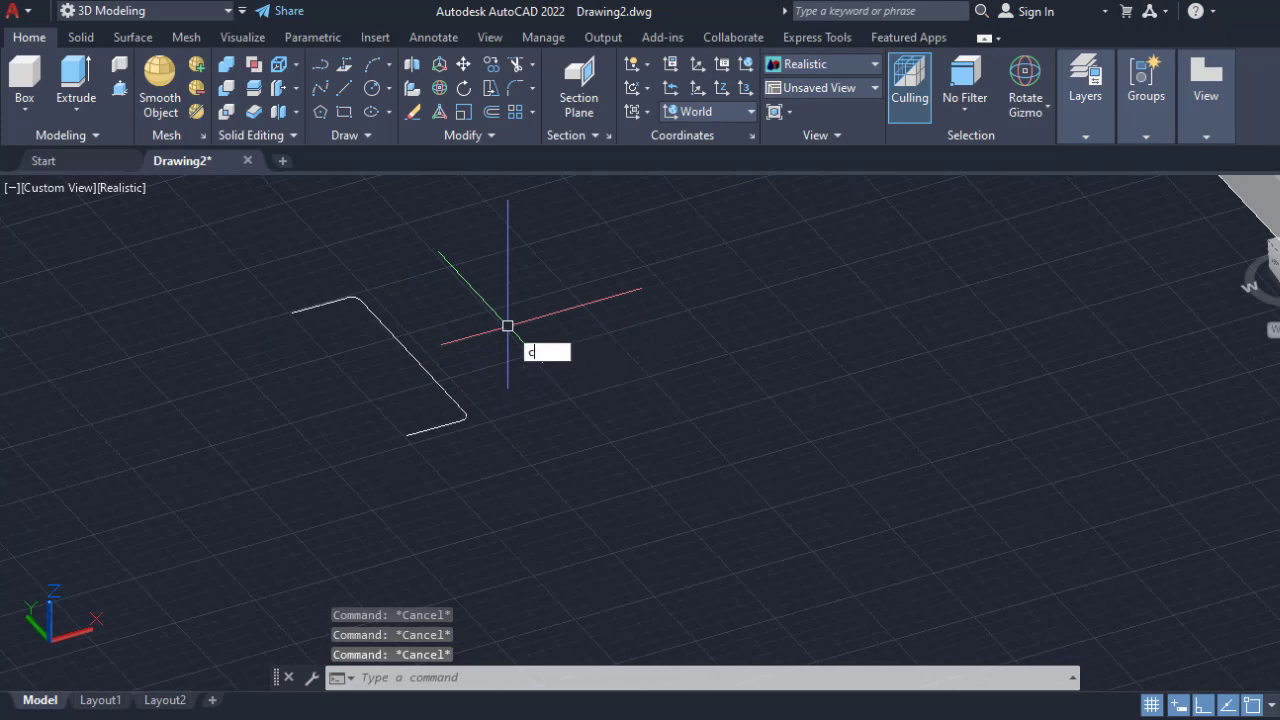
{"action": "key", "text": "Return"}
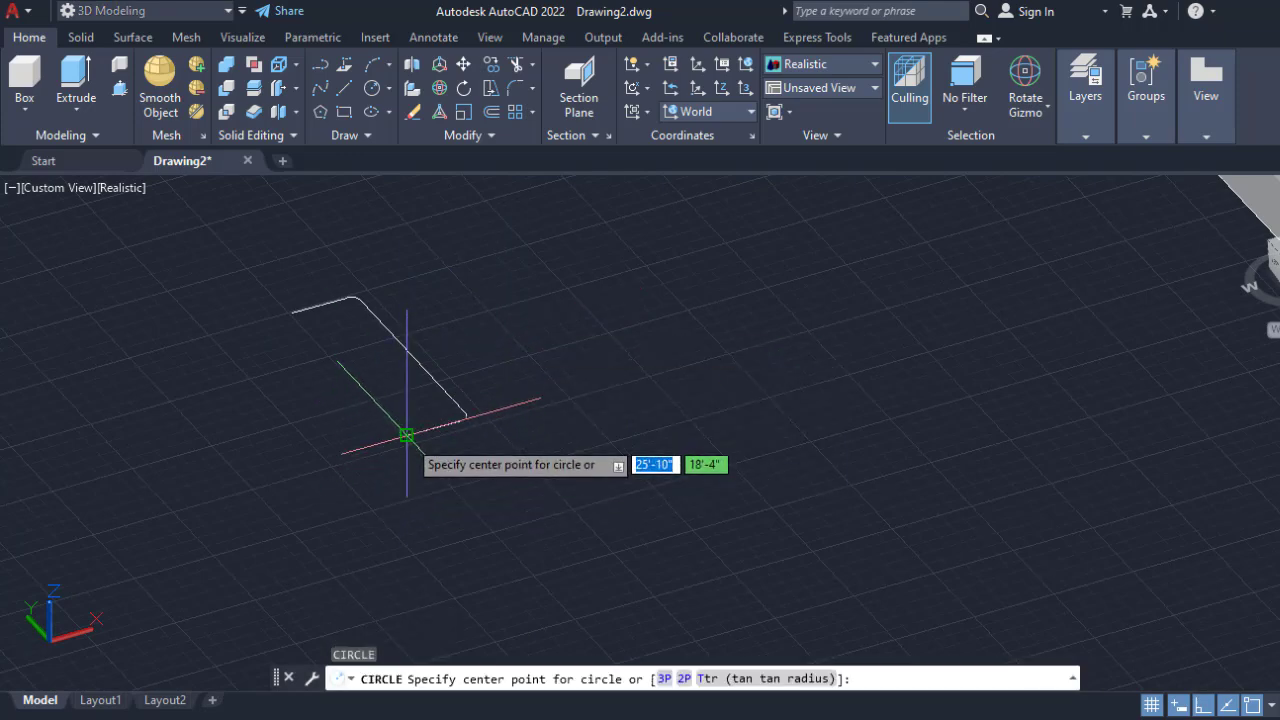
{"action": "left_click", "coordinate": [406, 435]}
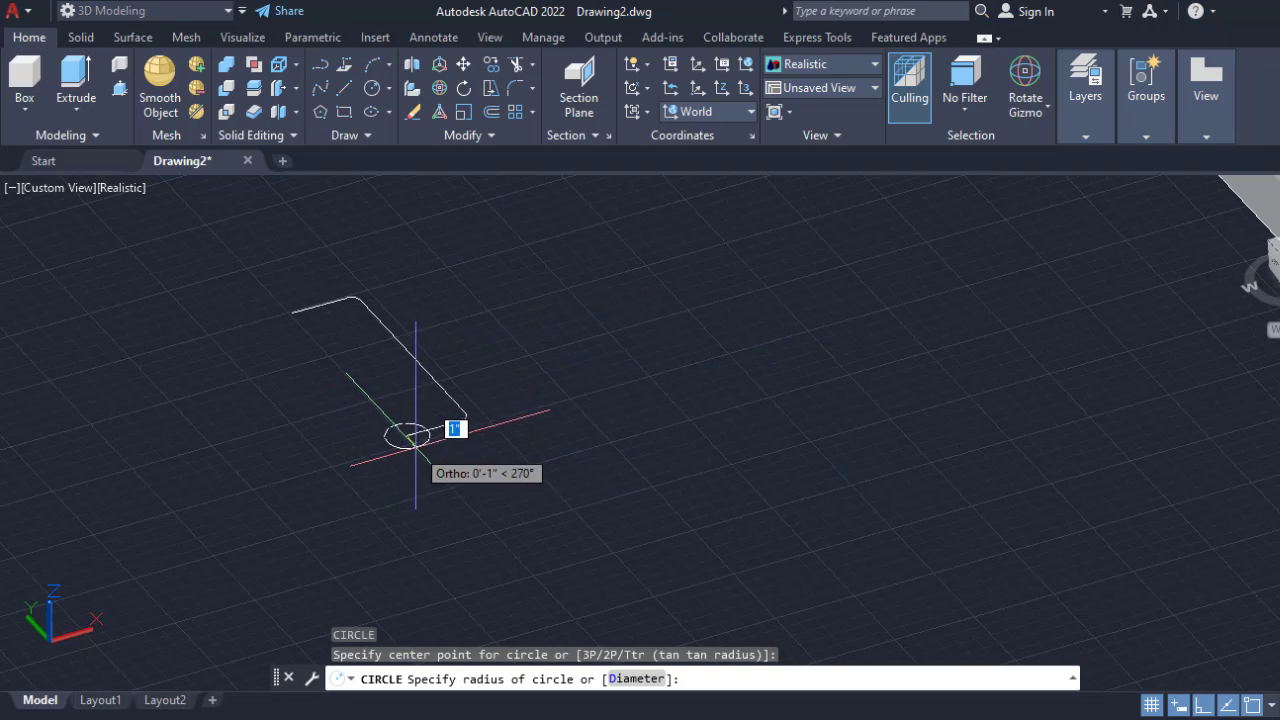
{"action": "key", "text": "Return"}
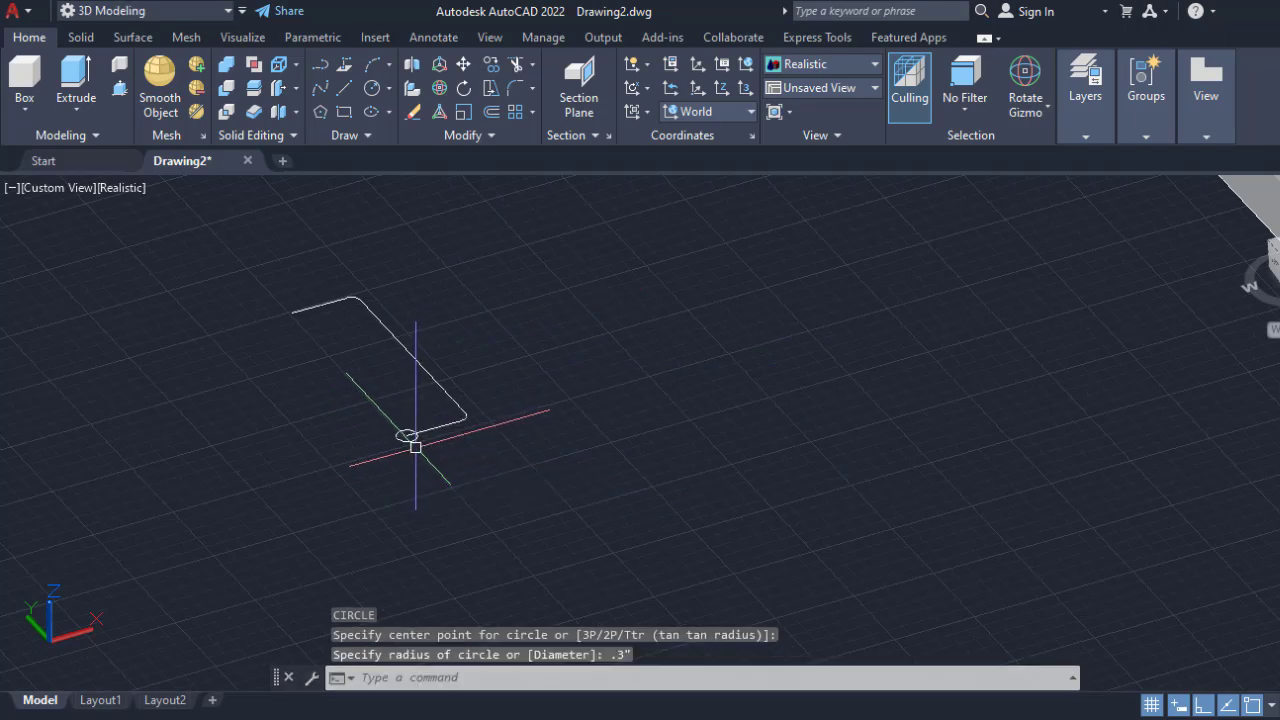
{"action": "scroll", "coordinate": [415, 447], "scroll_direction": "up", "scroll_amount": 3}
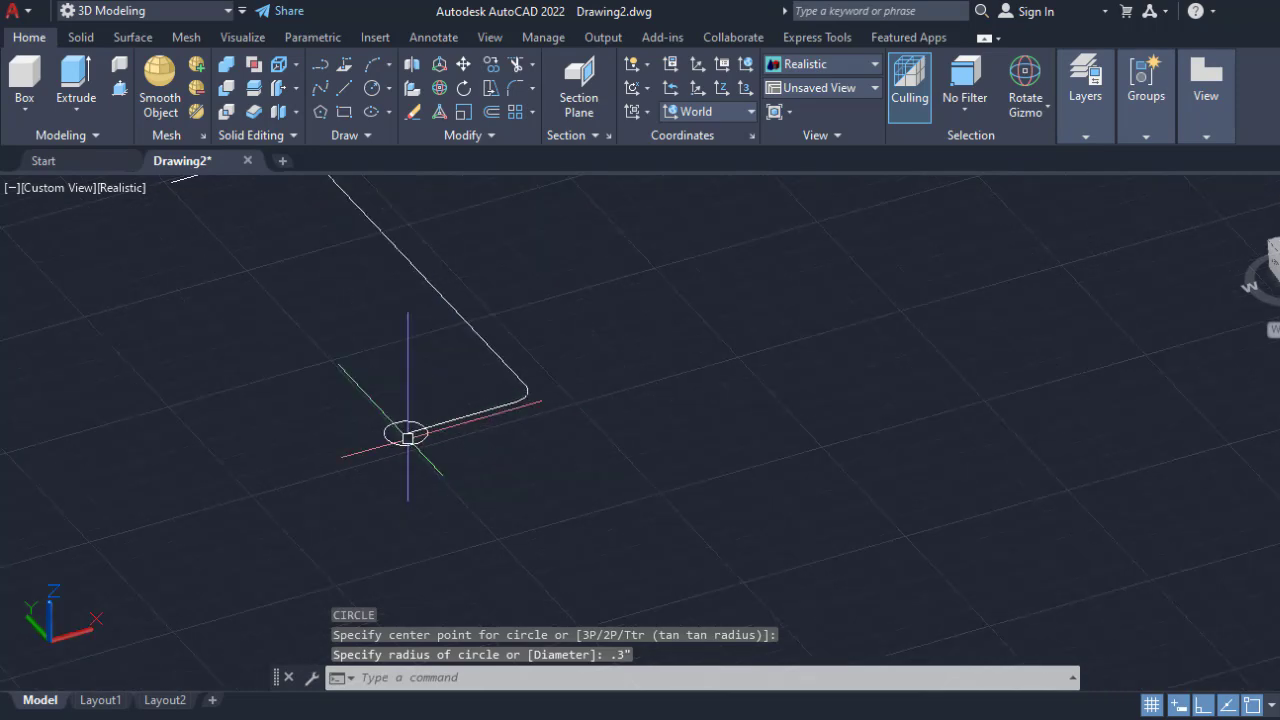
{"action": "left_click", "coordinate": [406, 442]}
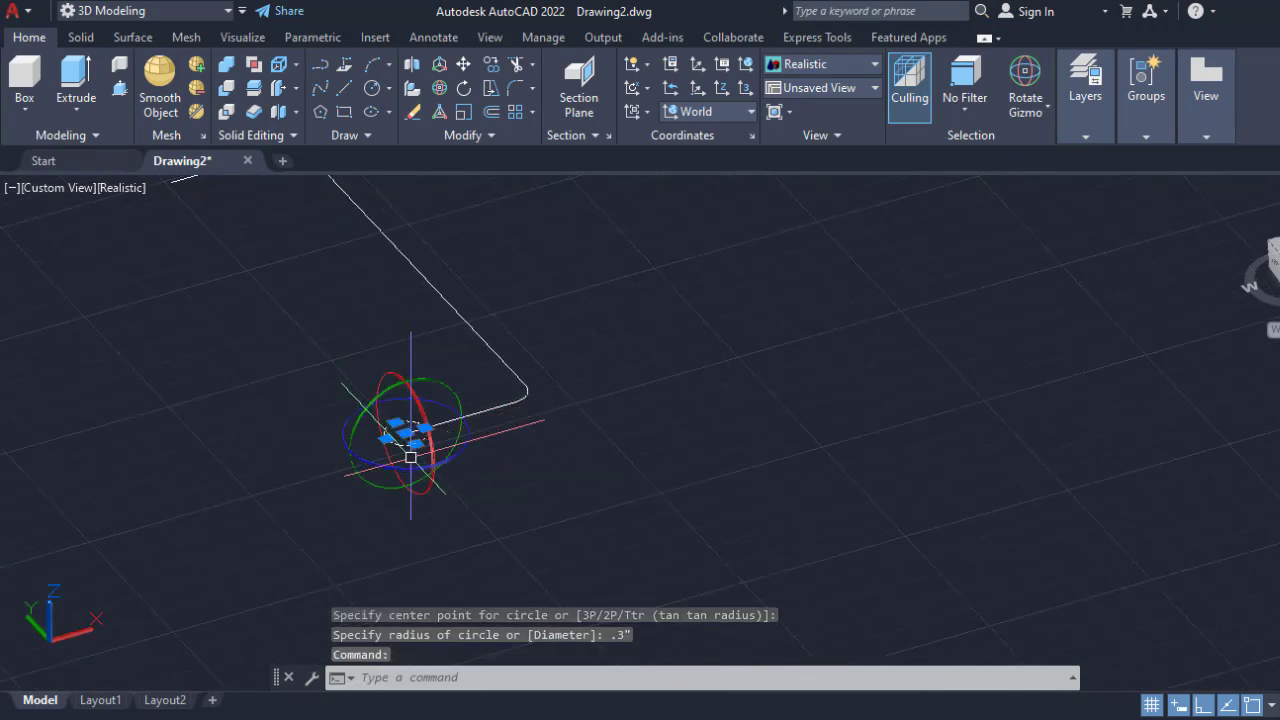
{"action": "key", "text": "Delete"}
Draw a circle of radius .6" centred on the free end of the first 2" leg.
{"action": "type", "text": "c"}
{"action": "key", "text": "Return"}
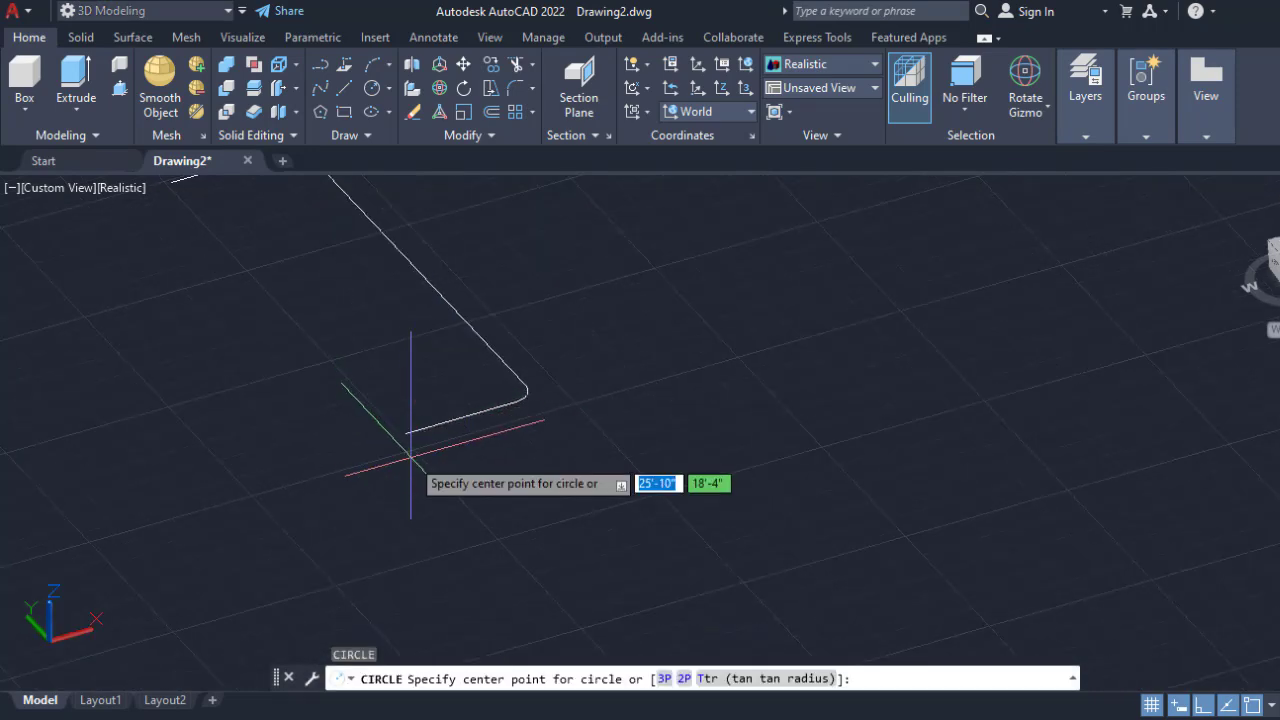
{"action": "left_click", "coordinate": [407, 434]}
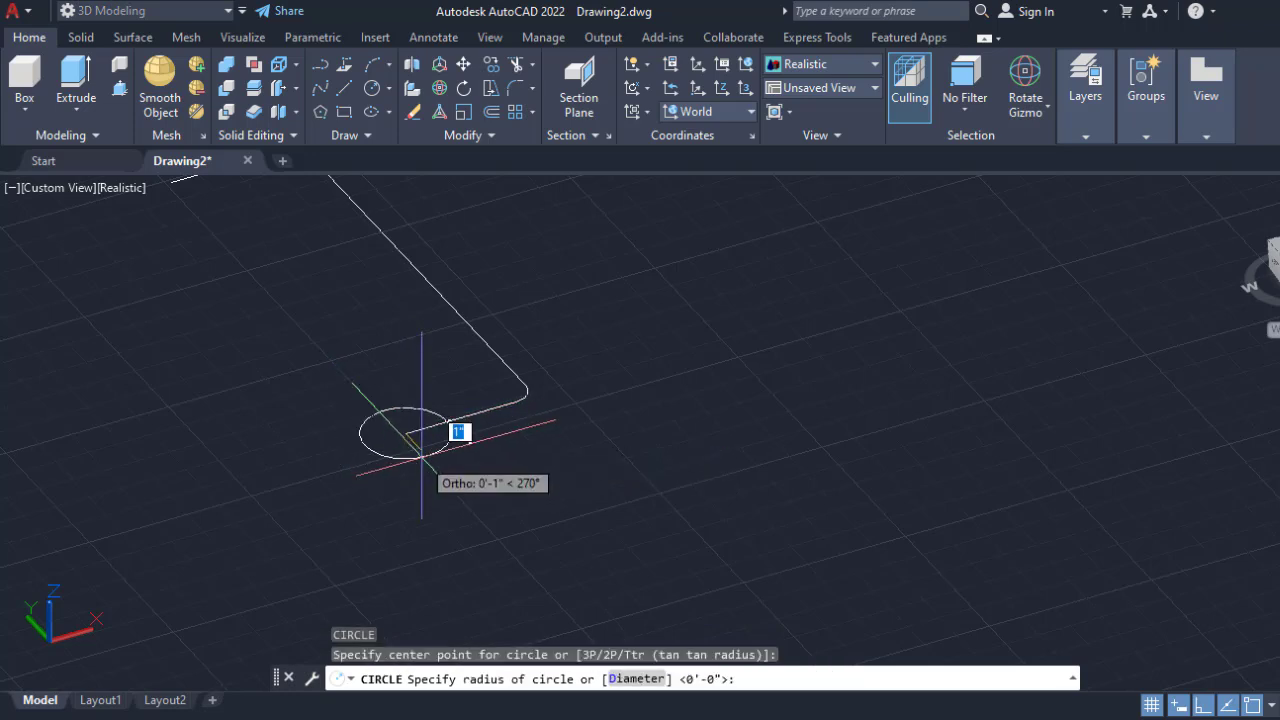
{"action": "left_click", "coordinate": [421, 447]}
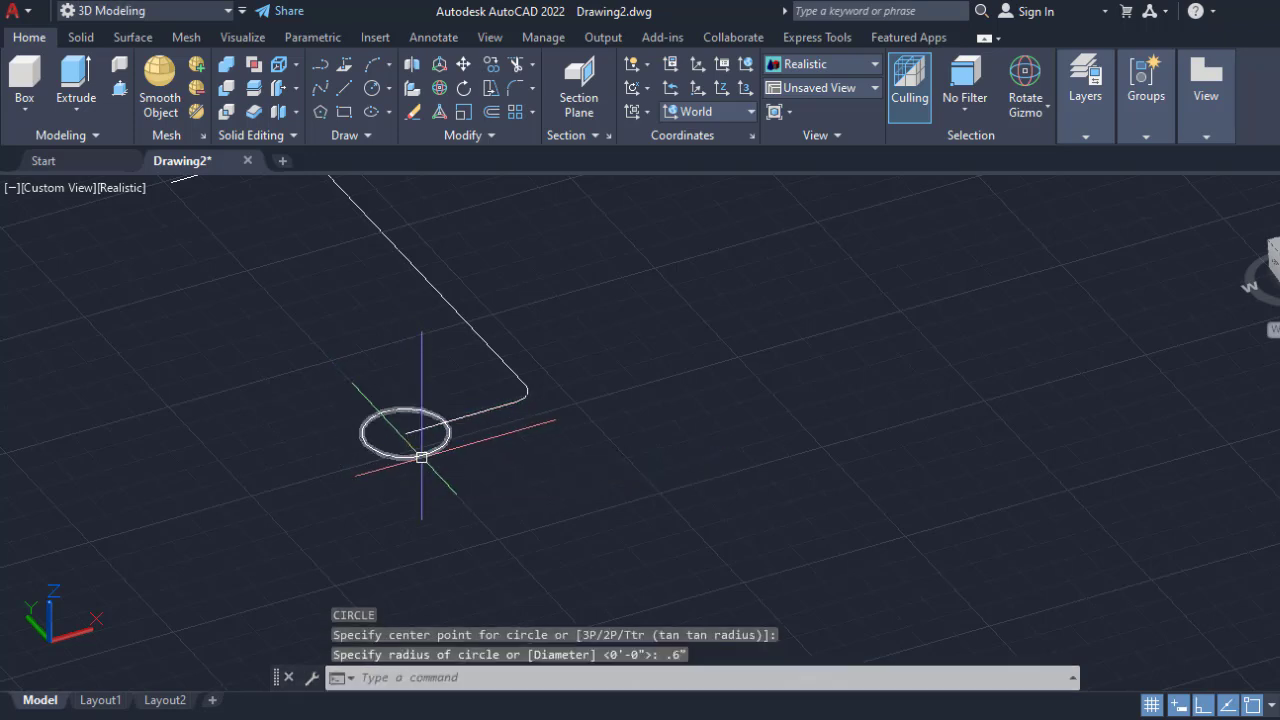
{"action": "key", "text": "Escape"}
{"action": "key", "text": "Escape"}
Rotate the circle 90 degrees about the Y axis so it stands perpendicular to the 2" leg.
{"action": "left_click", "coordinate": [426, 454]}
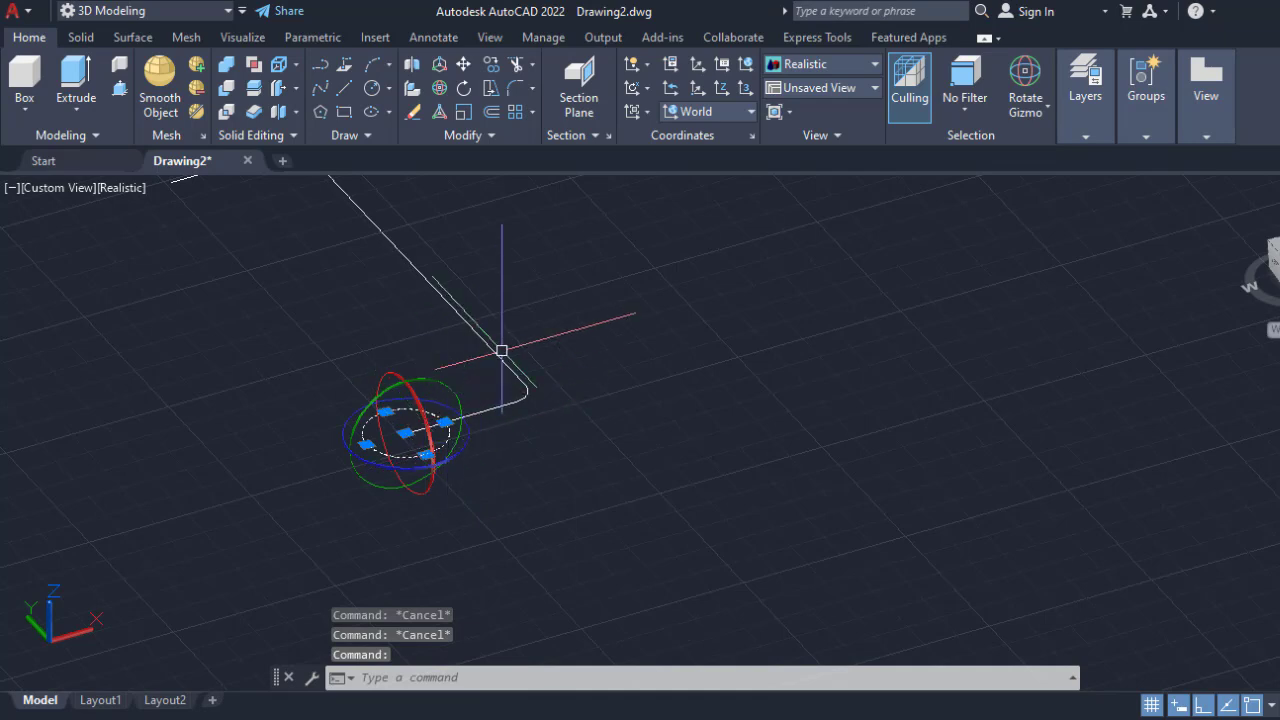
{"action": "left_click", "coordinate": [1047, 107]}
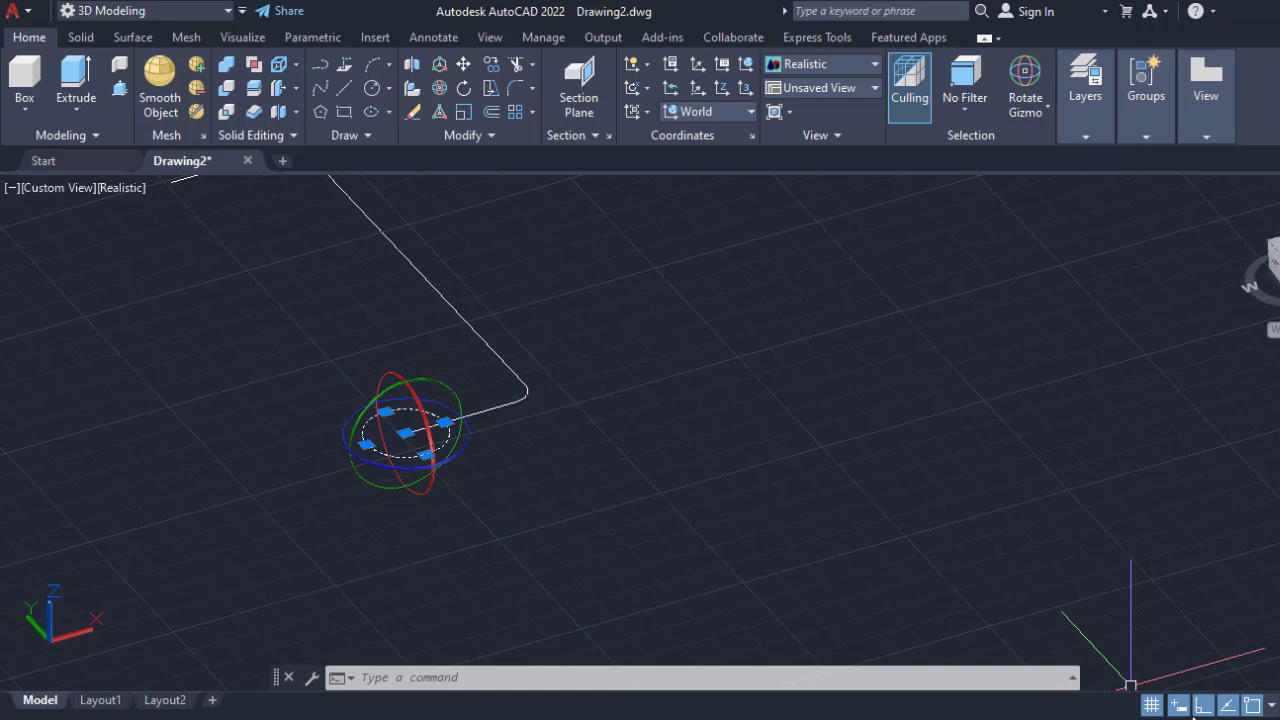
{"action": "left_click", "coordinate": [396, 390]}
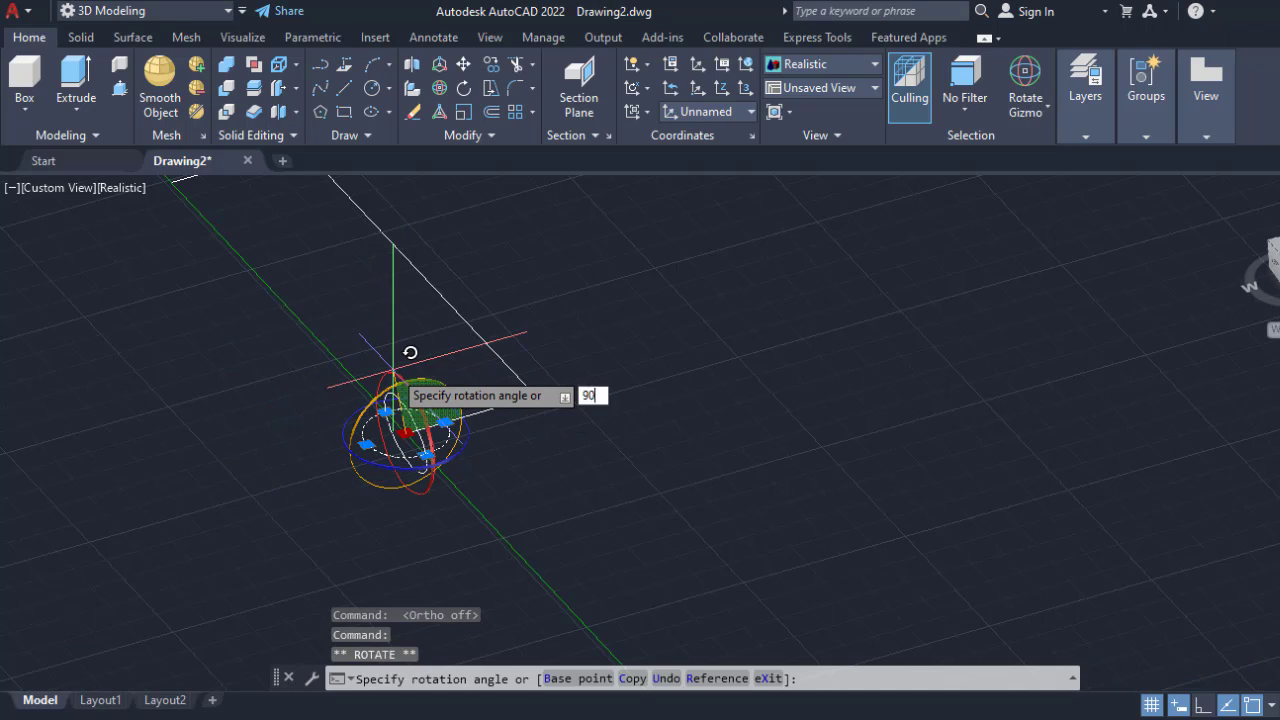
{"action": "type", "text": "90"}
{"action": "key", "text": "Return"}
{"action": "key", "text": "Escape"}
{"action": "key", "text": "Escape"}
{"action": "key", "text": "Escape"}
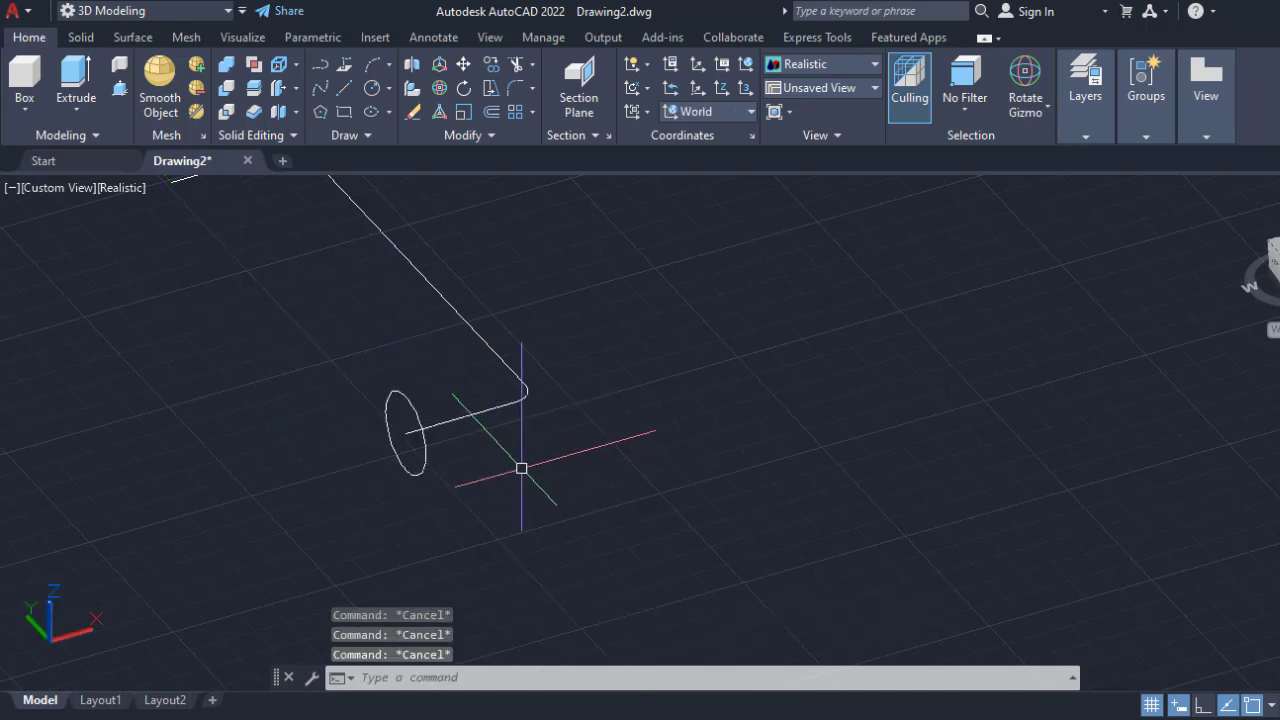
Join the handle path's lines and fillet arcs into one polyline, leaving out the circle.
{"action": "scroll", "coordinate": [561, 458], "scroll_direction": "down", "scroll_amount": 2}
{"action": "middle_click_drag", "start_coordinate": [585, 358], "coordinate": [621, 386]}
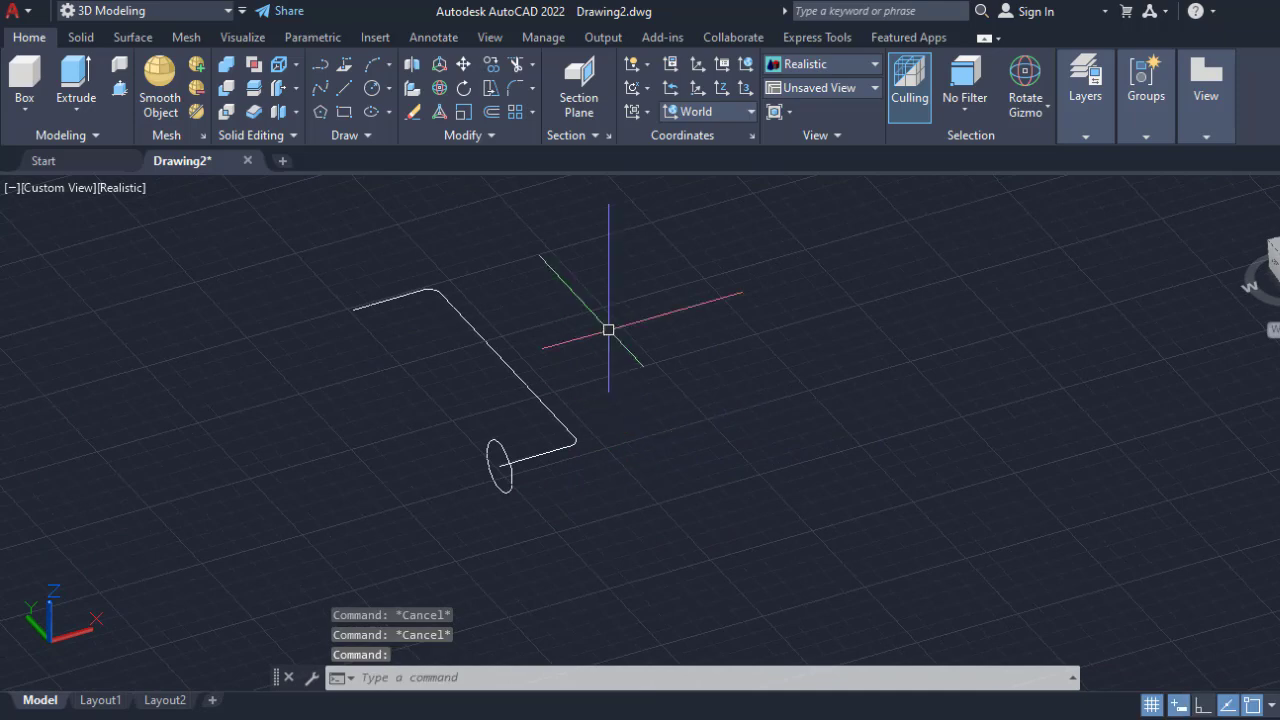
{"action": "mouse_move", "coordinate": [630, 434]}
{"action": "left_mouse_down"}
{"action": "mouse_move", "coordinate": [560, 429]}
{"action": "mouse_move", "coordinate": [352, 257]}
{"action": "mouse_move", "coordinate": [428, 244]}
{"action": "left_mouse_up"}
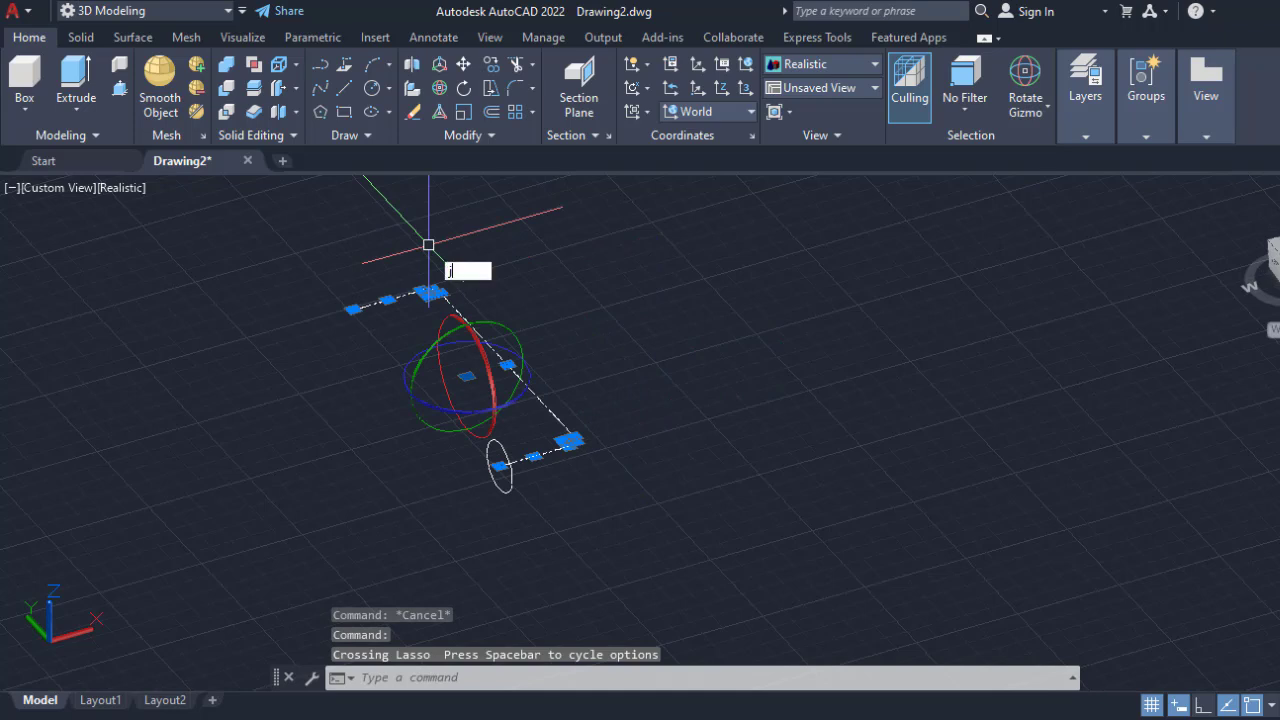
{"action": "key", "text": "Return"}
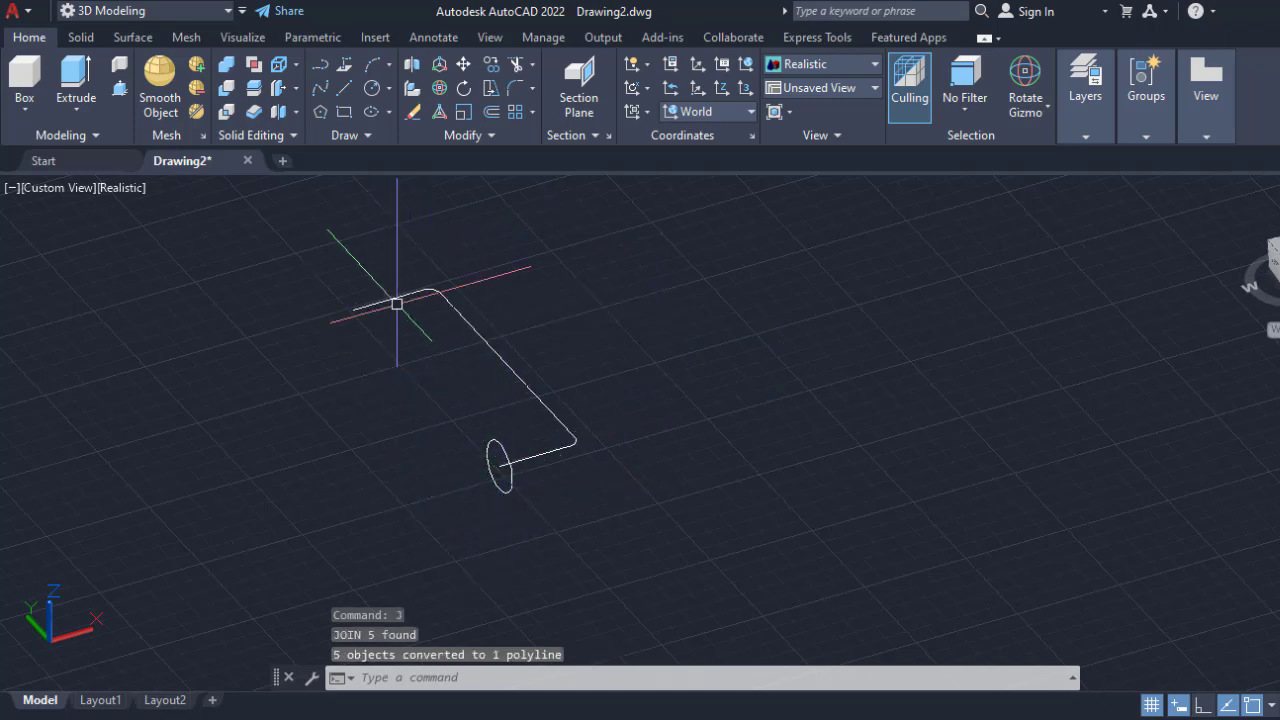
Sweep the circle along the joined path to create the solid handle.
{"action": "left_click", "coordinate": [75, 112]}
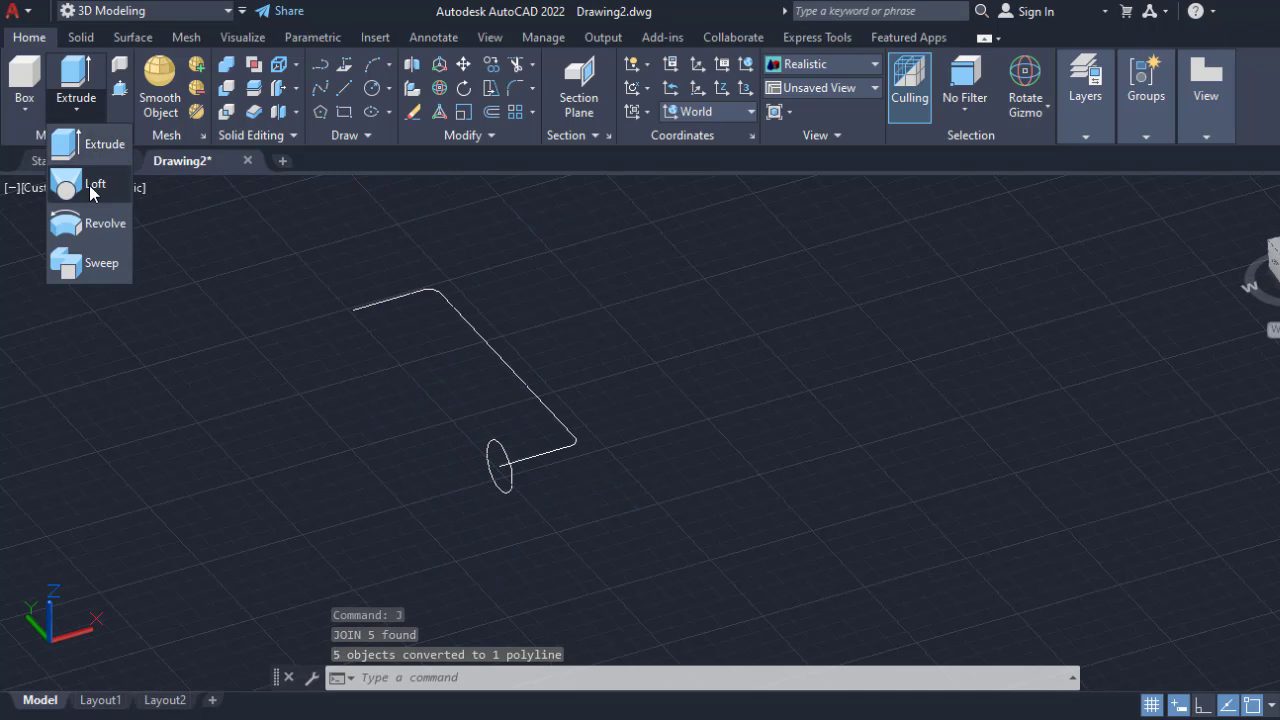
{"action": "left_click", "coordinate": [510, 485]}
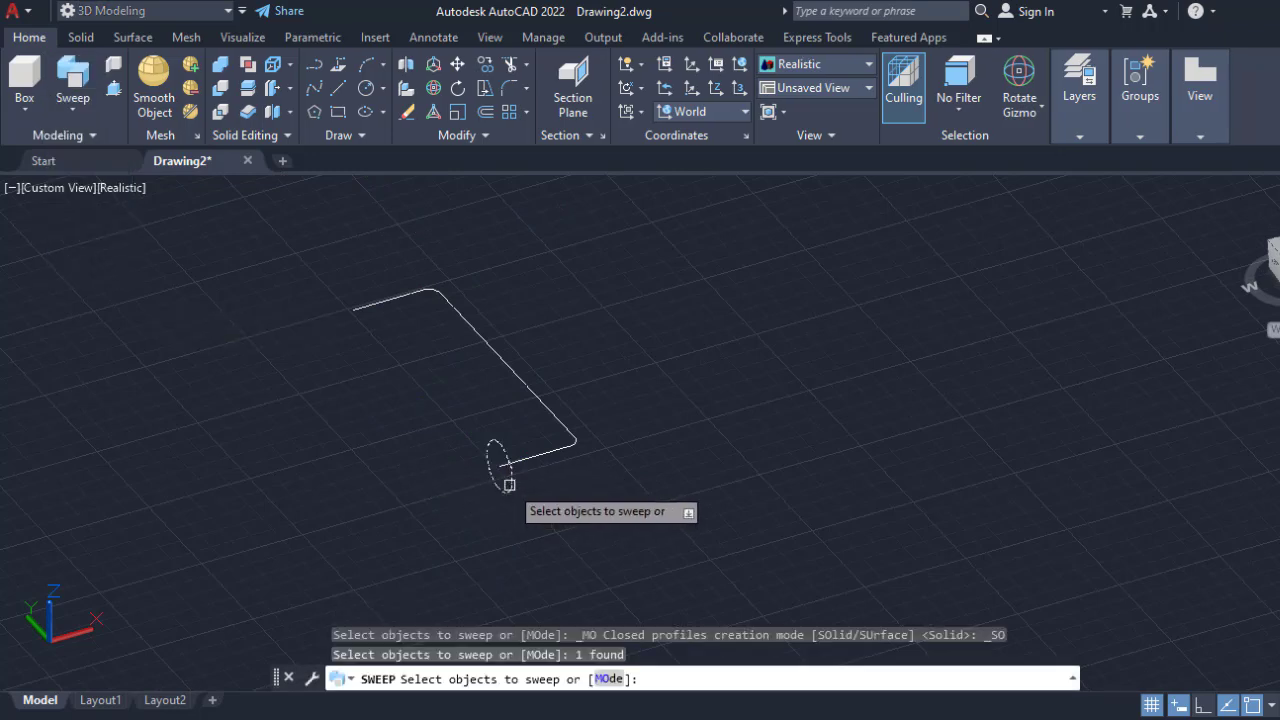
{"action": "key", "text": "Return"}
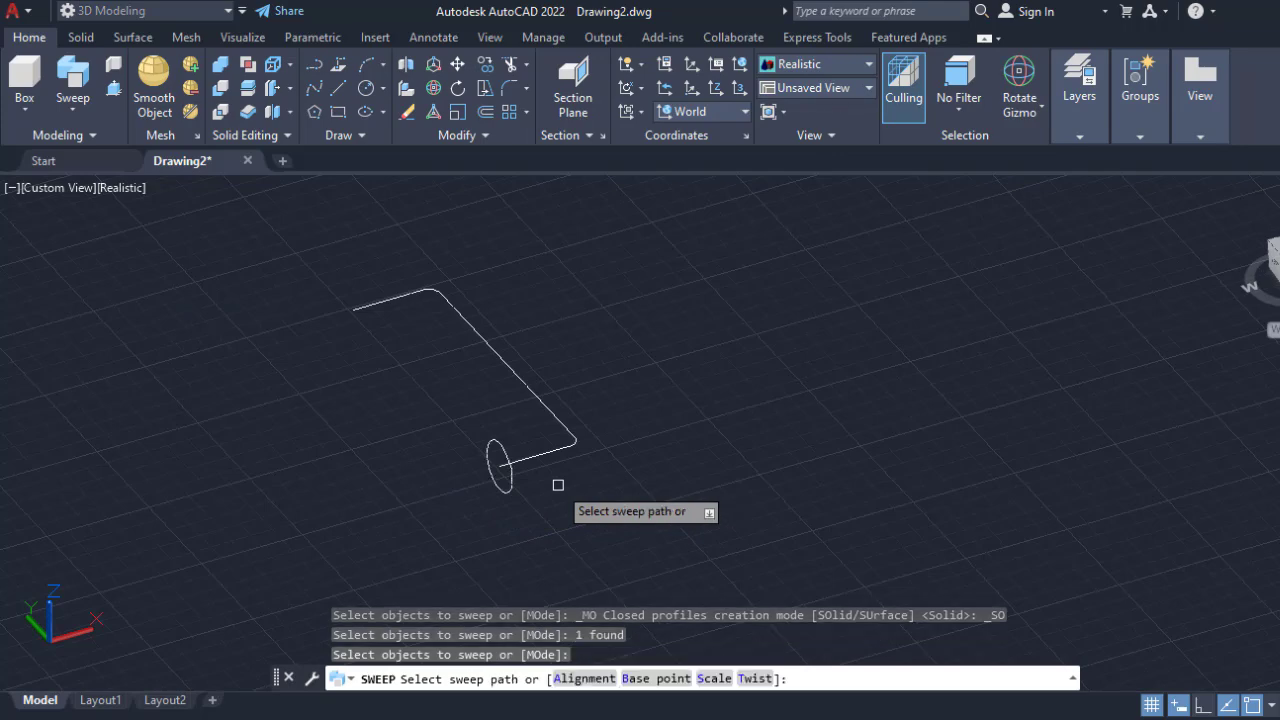
{"action": "left_click", "coordinate": [555, 451]}
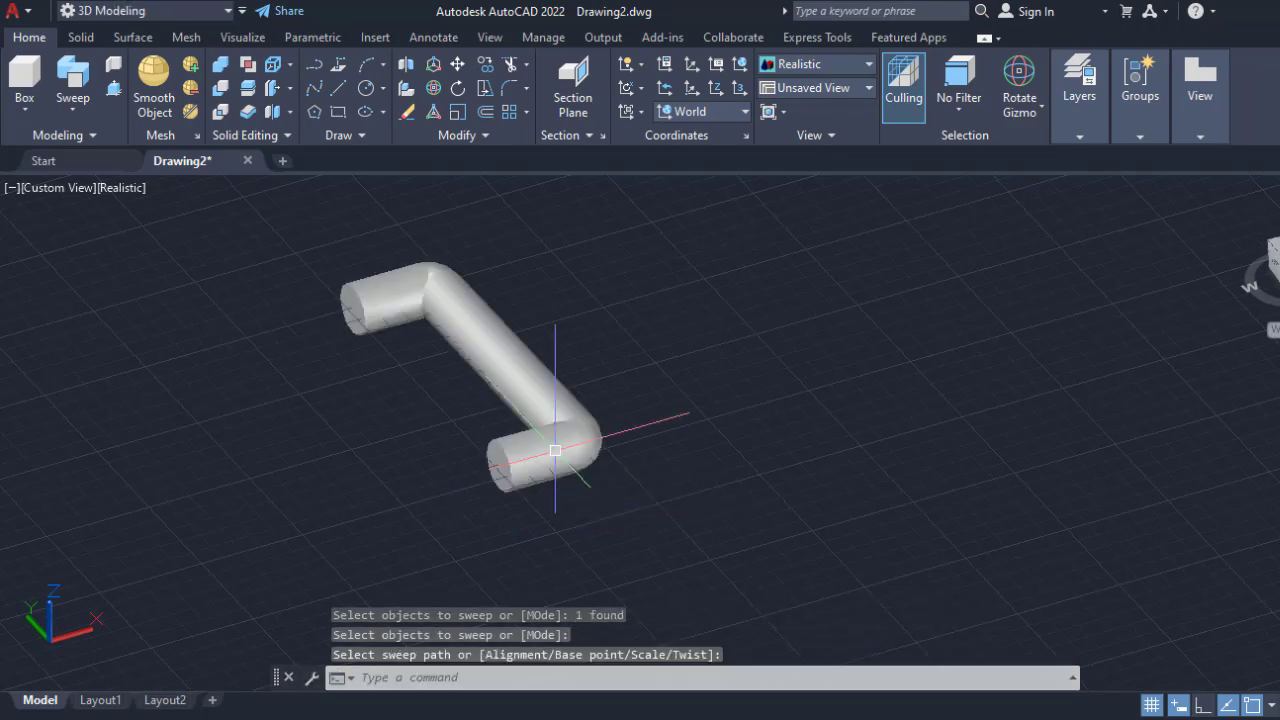
{"action": "key", "text": "Escape"}
{"action": "key", "text": "Escape"}
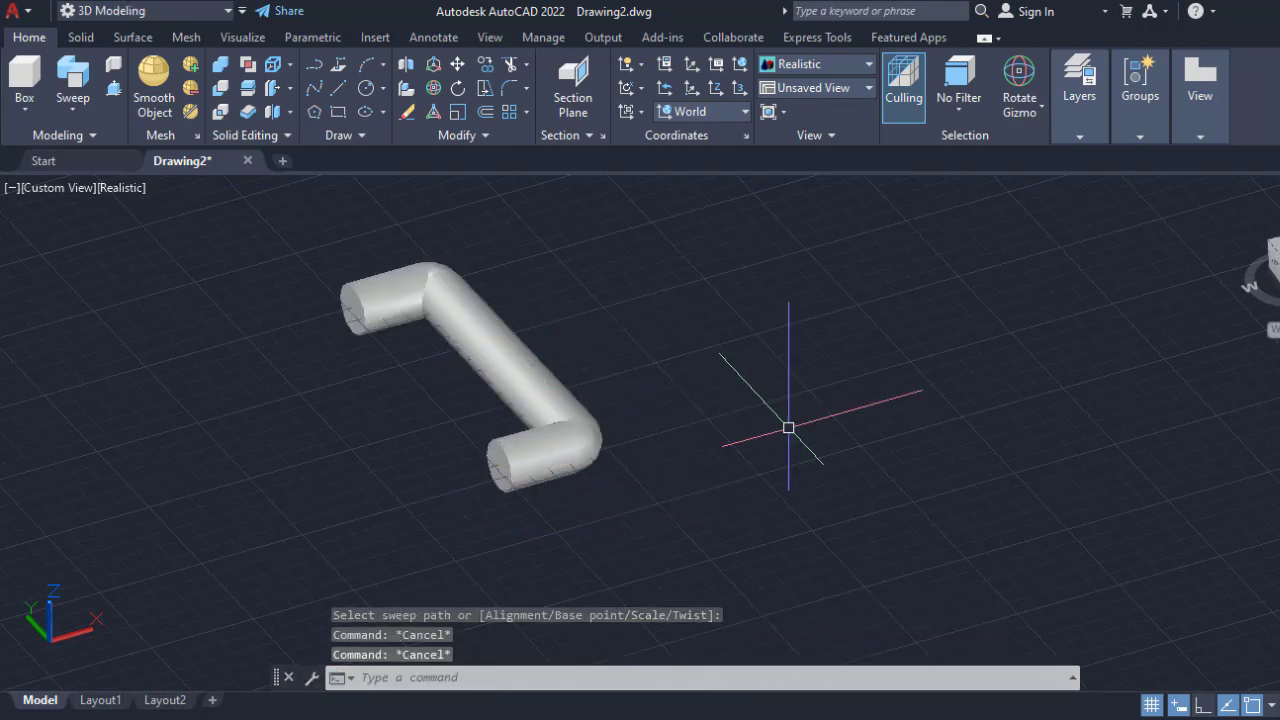
Rotate the swept handle 90 degrees about the Y axis so its legs point down.
{"action": "scroll", "coordinate": [790, 426], "scroll_direction": "down", "scroll_amount": 2}
{"action": "key", "text": "Escape"}
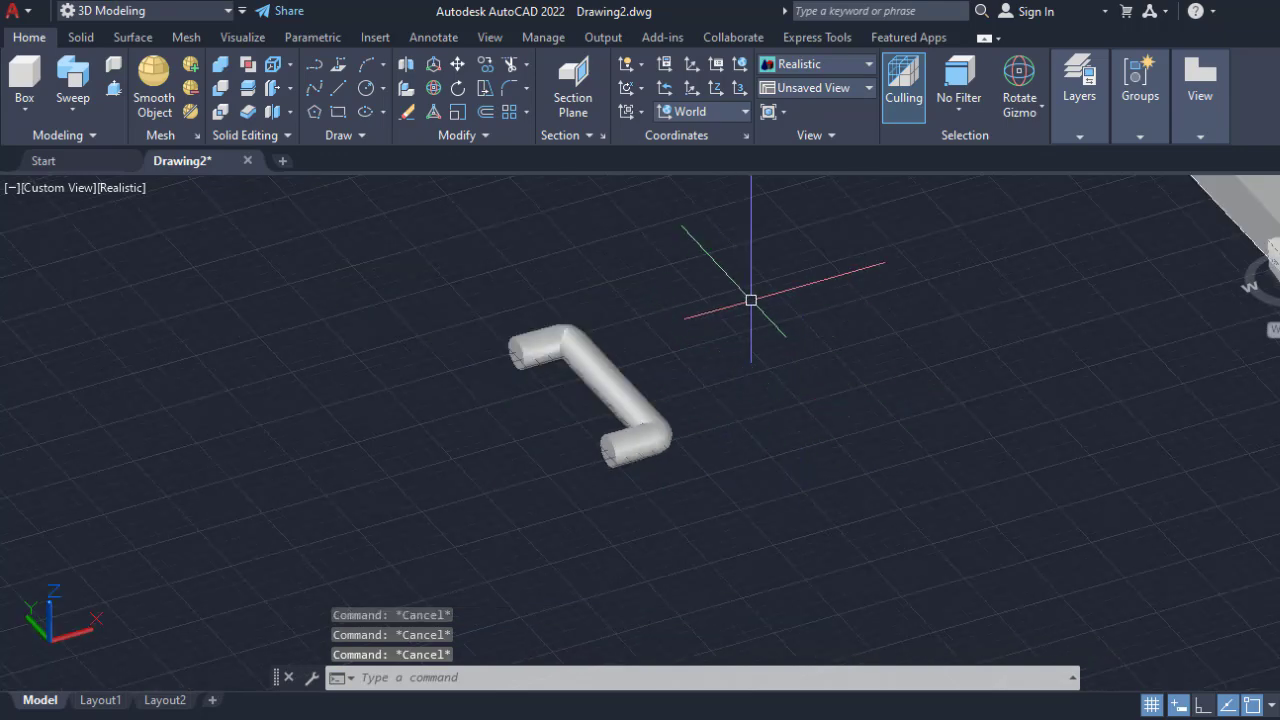
{"action": "left_click", "coordinate": [719, 256]}
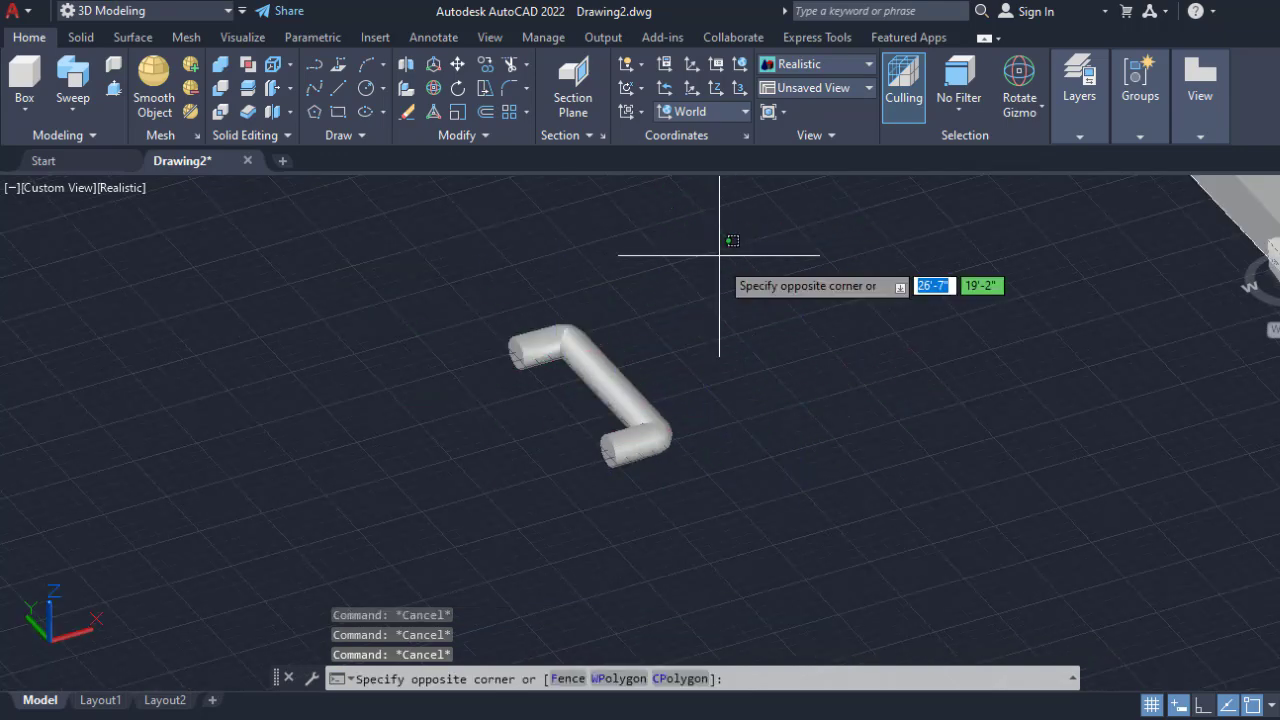
{"action": "left_click", "coordinate": [448, 506]}
{"action": "scroll", "coordinate": [654, 386], "scroll_direction": "up", "scroll_amount": 4}
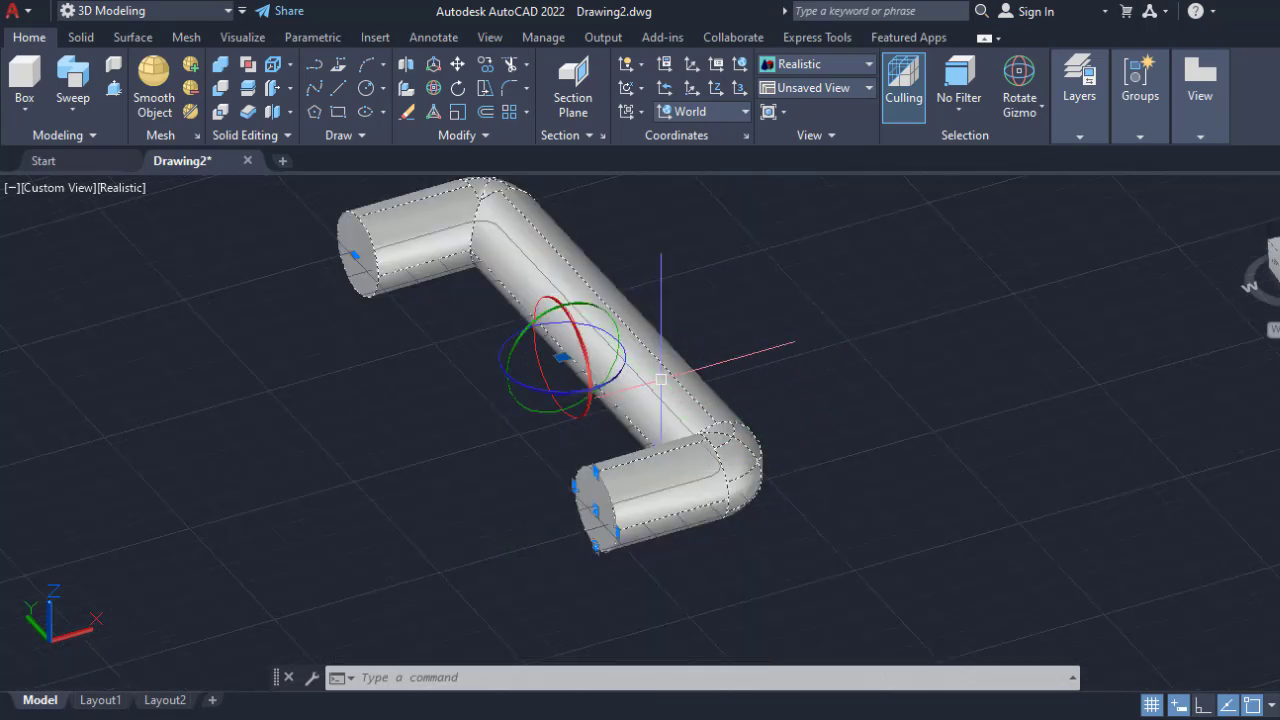
{"action": "left_click", "coordinate": [608, 337]}
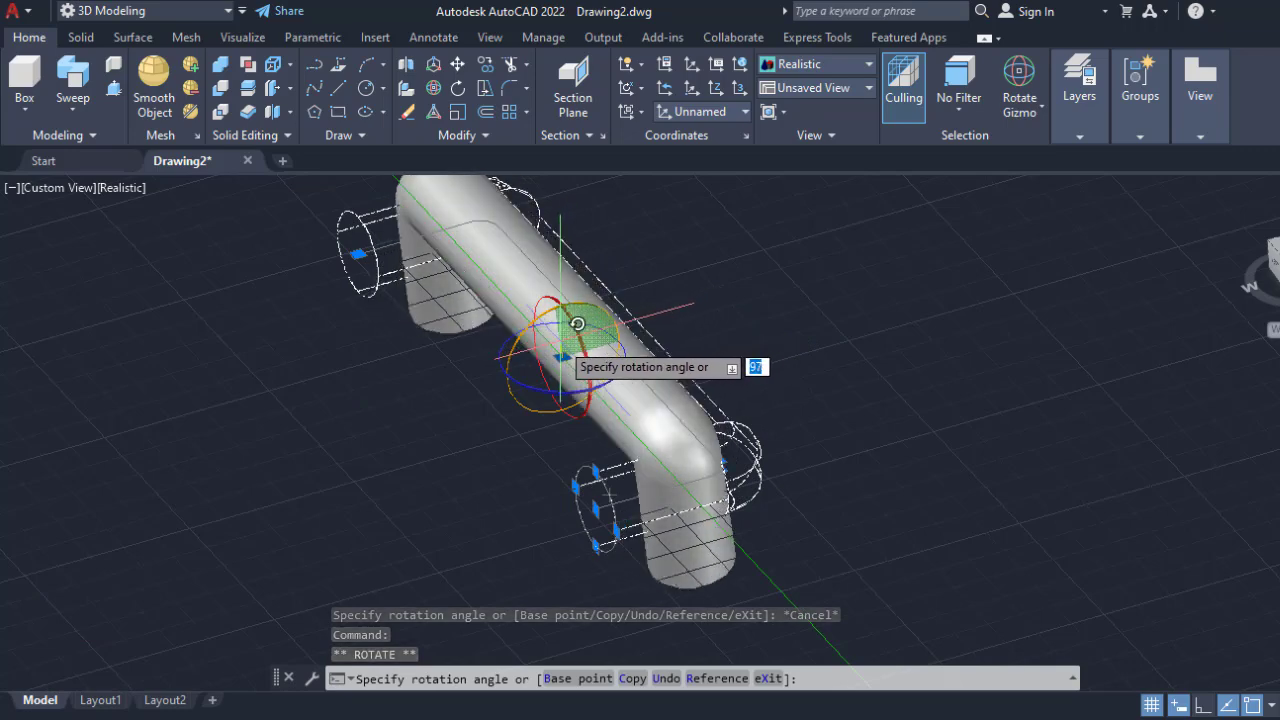
{"action": "type", "text": "90"}
{"action": "key", "text": "Return"}
{"action": "key", "text": "Escape"}
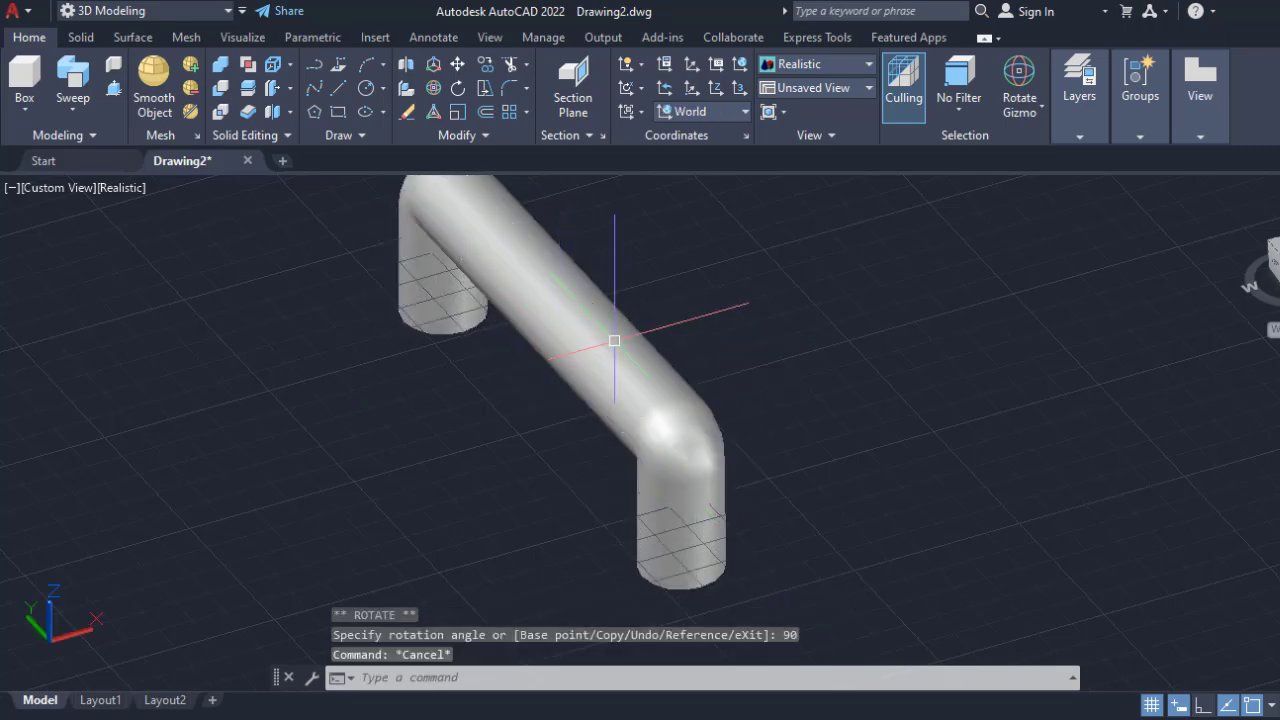
Select the handle and switch its gizmo from rotating to moving.
{"action": "scroll", "coordinate": [643, 404], "scroll_direction": "down", "scroll_amount": 3}
{"action": "scroll", "coordinate": [643, 404], "scroll_direction": "down", "scroll_amount": 5}
{"action": "middle_click_drag", "start_coordinate": [837, 423], "coordinate": [715, 416]}
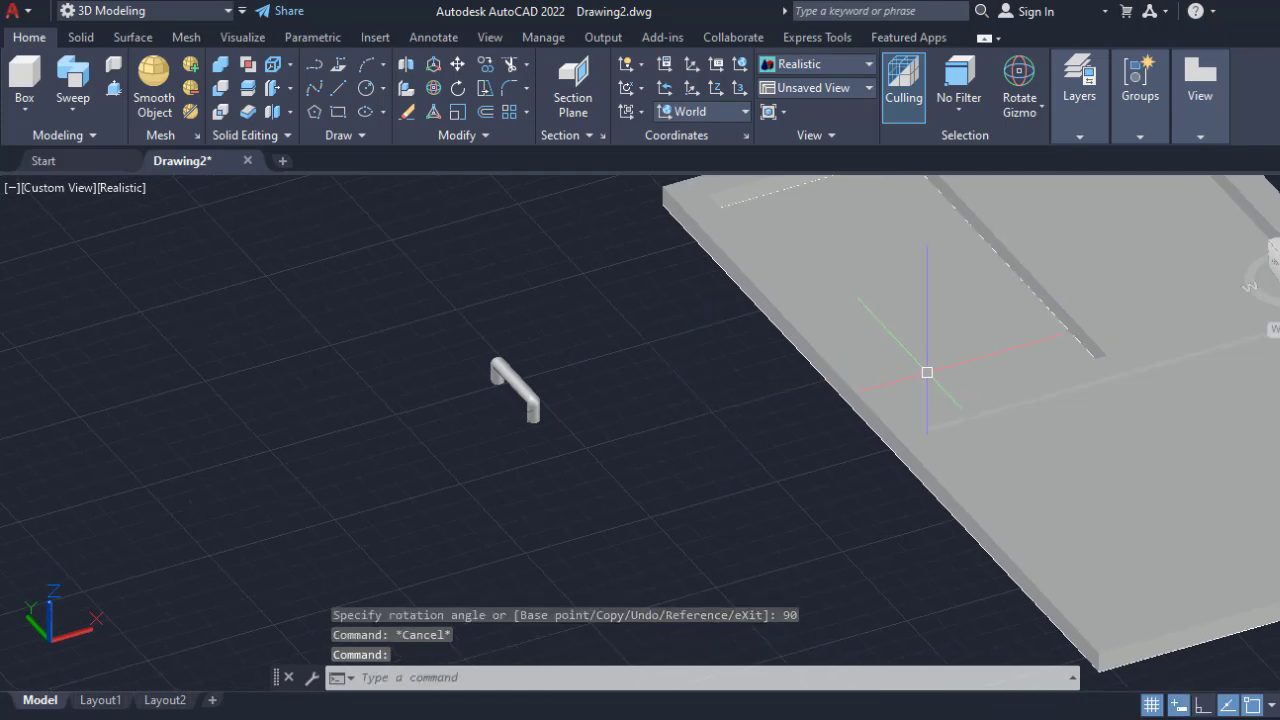
{"action": "left_click", "coordinate": [521, 376]}
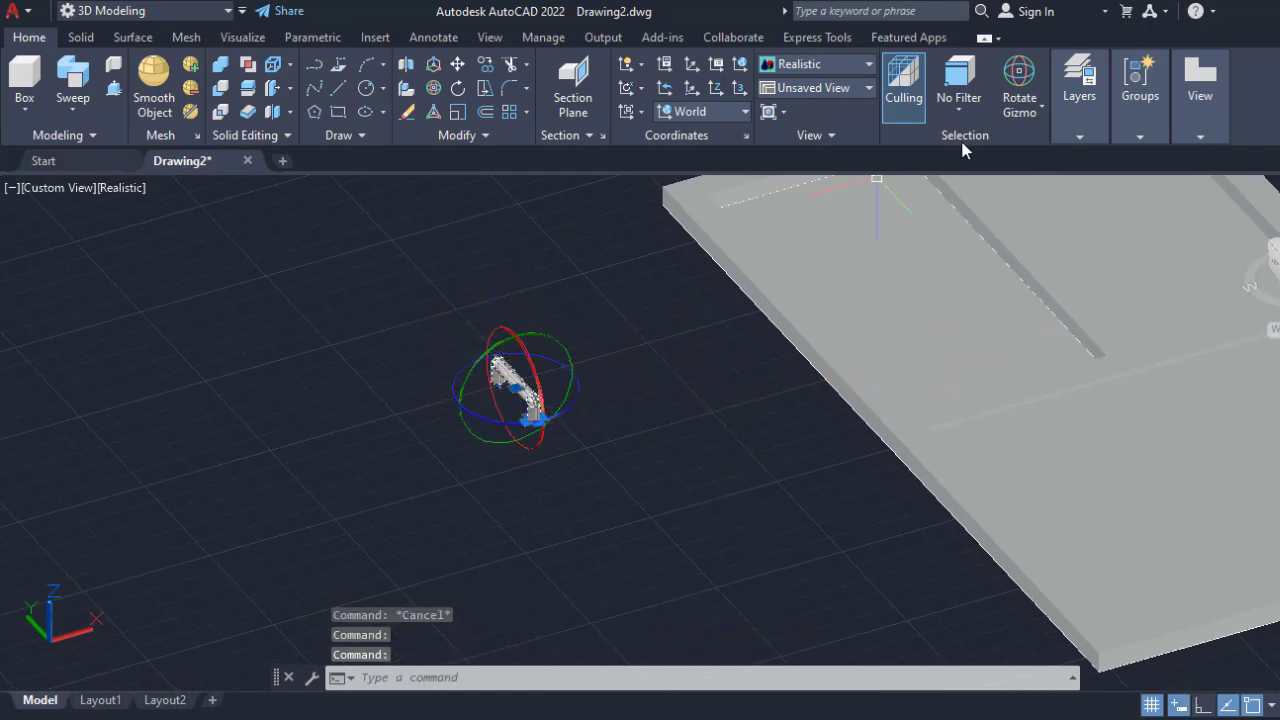
{"action": "left_click", "coordinate": [1040, 108]}
{"action": "left_click", "coordinate": [1060, 146]}
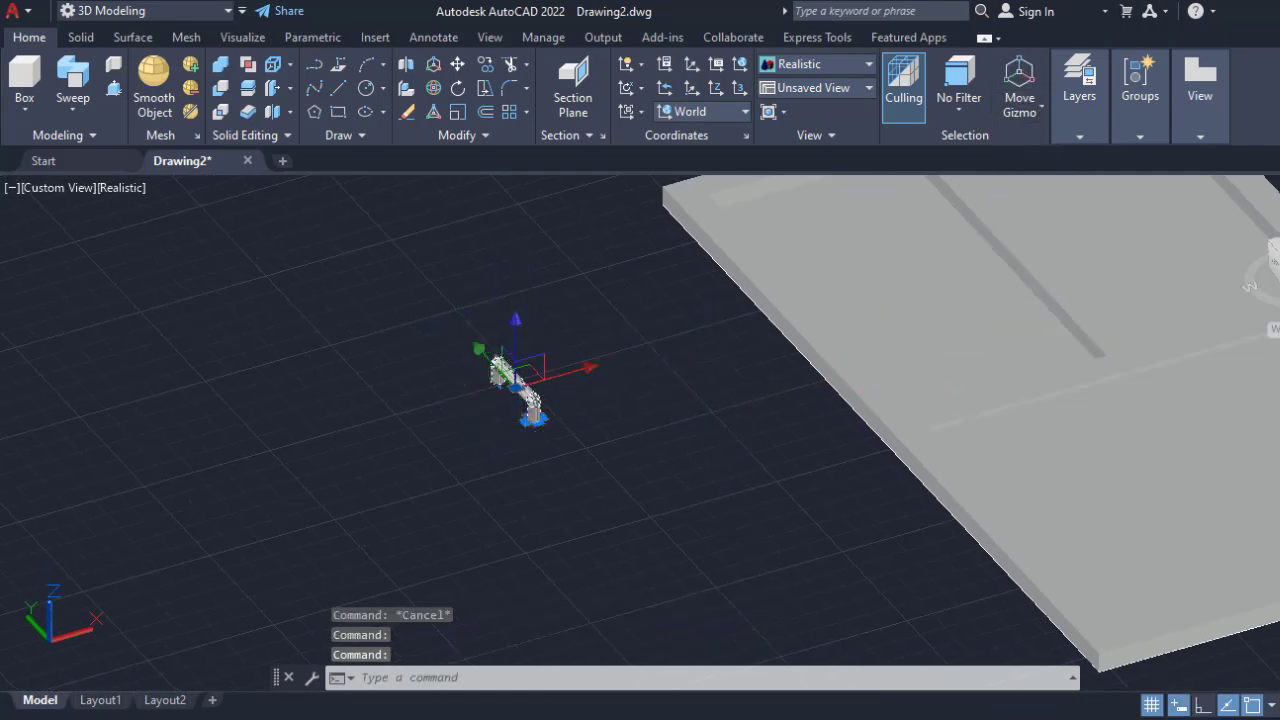
{"action": "left_click", "coordinate": [516, 350]}
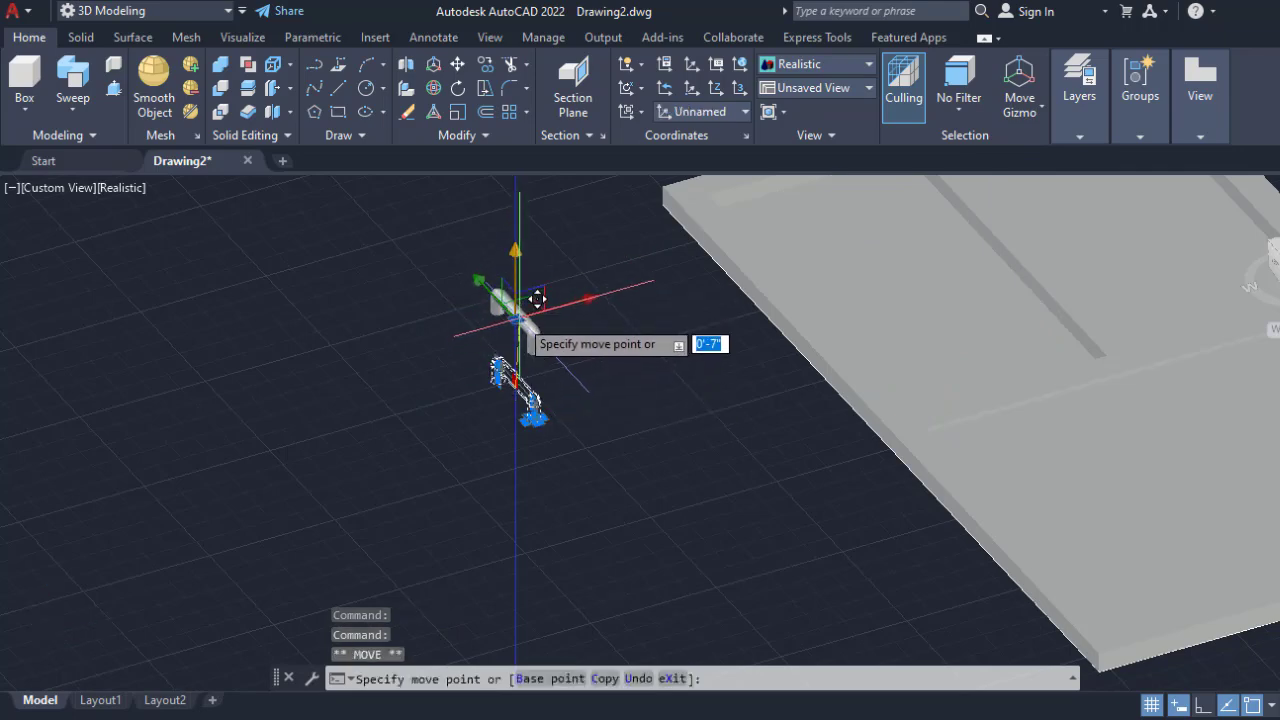
{"action": "scroll", "coordinate": [599, 411], "scroll_direction": "down", "scroll_amount": 2}
{"action": "scroll", "coordinate": [601, 416], "scroll_direction": "up", "scroll_amount": 1}
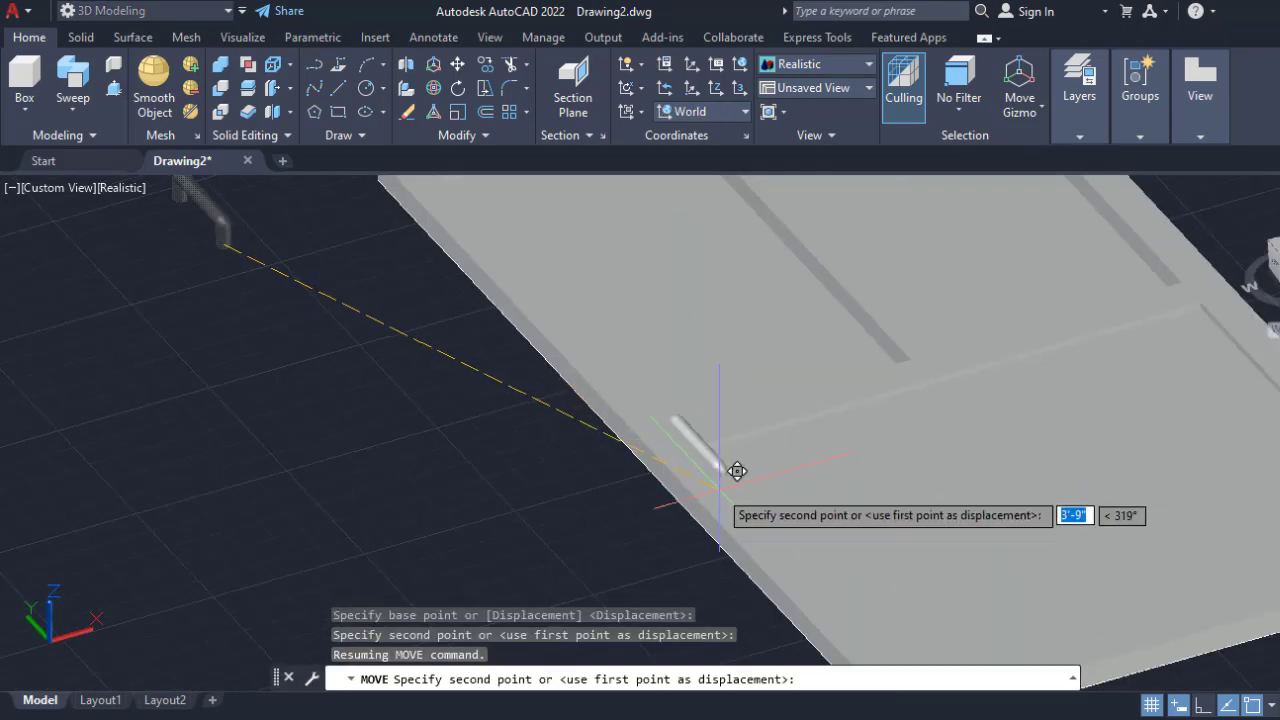
{"action": "scroll", "coordinate": [718, 487], "scroll_direction": "down", "scroll_amount": 3}
{"action": "key", "text": "Escape"}
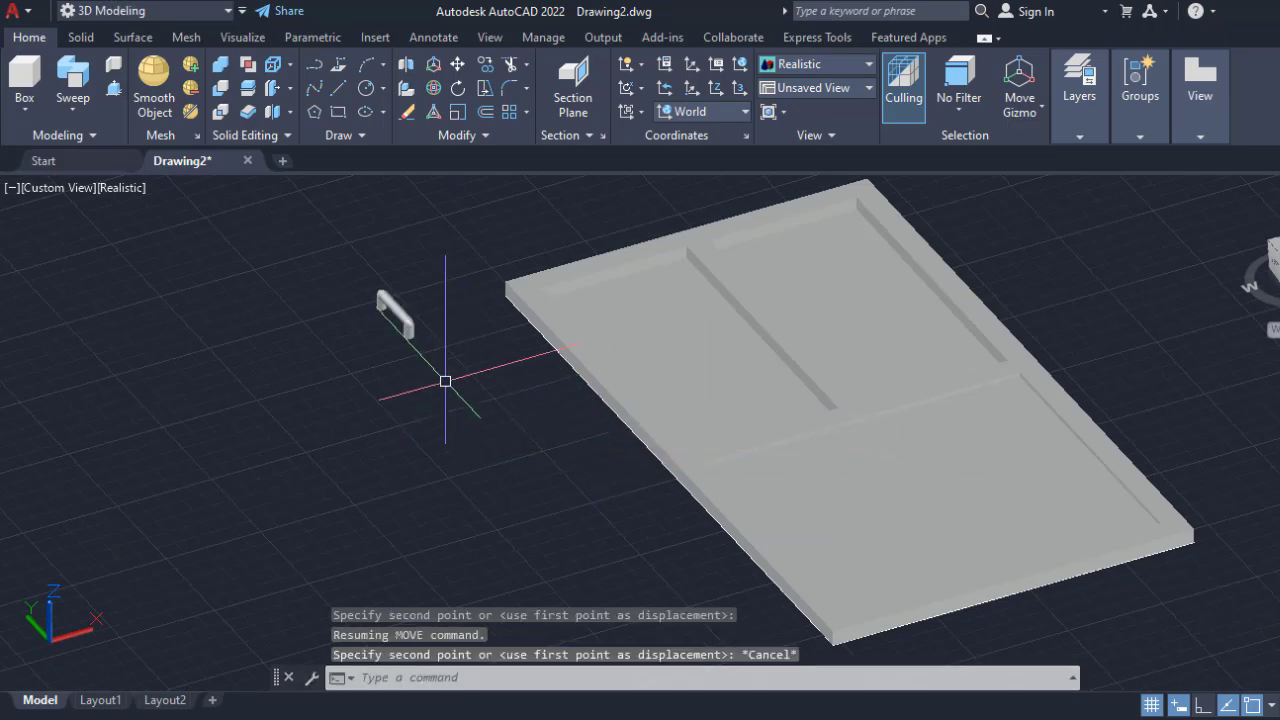
Set the visual style to Shades of Gray and move the handle closer to the door's long edge.
{"action": "left_click", "coordinate": [119, 187]}
{"action": "left_click", "coordinate": [207, 367]}
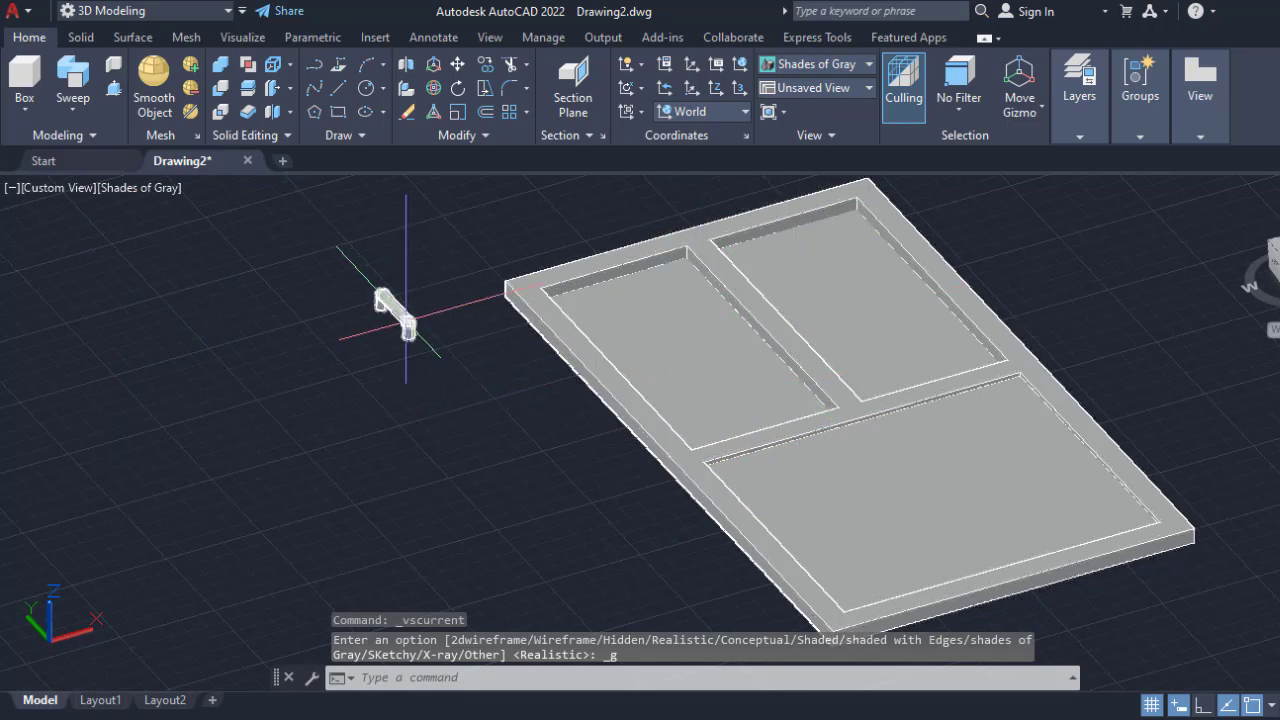
{"action": "left_click", "coordinate": [410, 320]}
{"action": "left_click", "coordinate": [396, 293]}
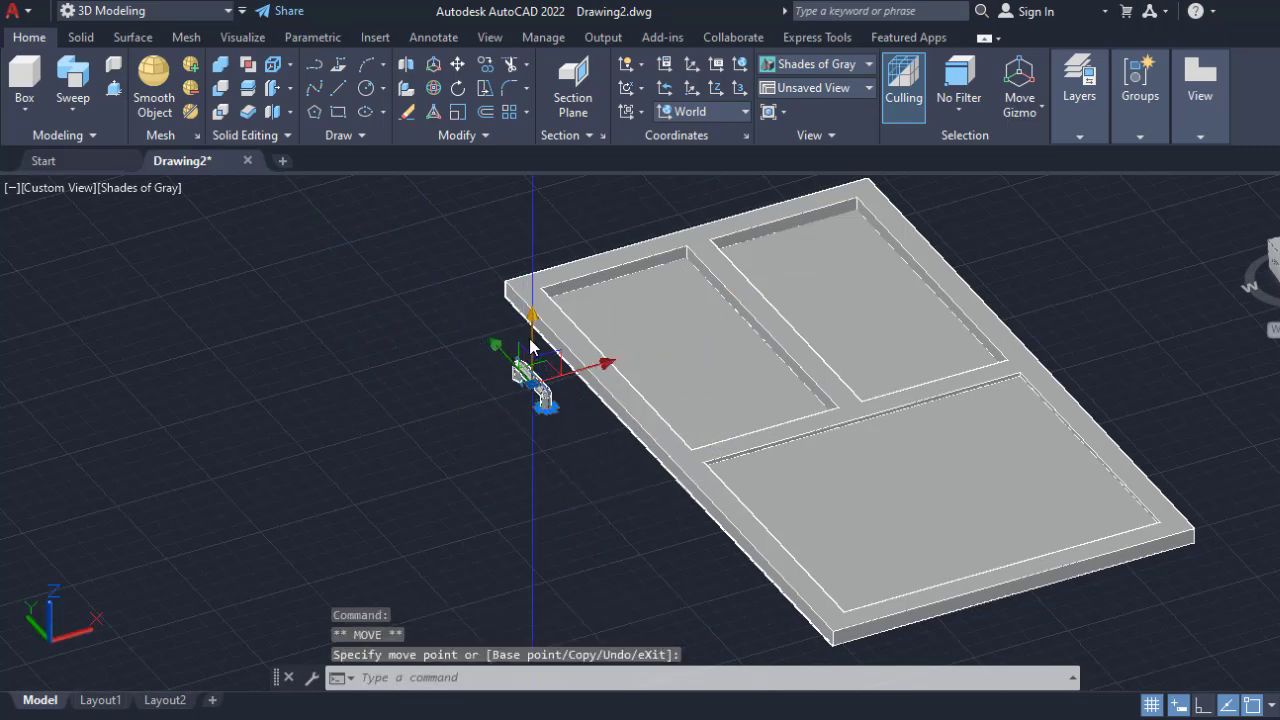
Lower the handle along the Z axis and slide it along the X axis onto the door's stile near the middle rail.
{"action": "left_click", "coordinate": [531, 343]}
{"action": "left_click", "coordinate": [552, 428]}
{"action": "left_click", "coordinate": [588, 424]}
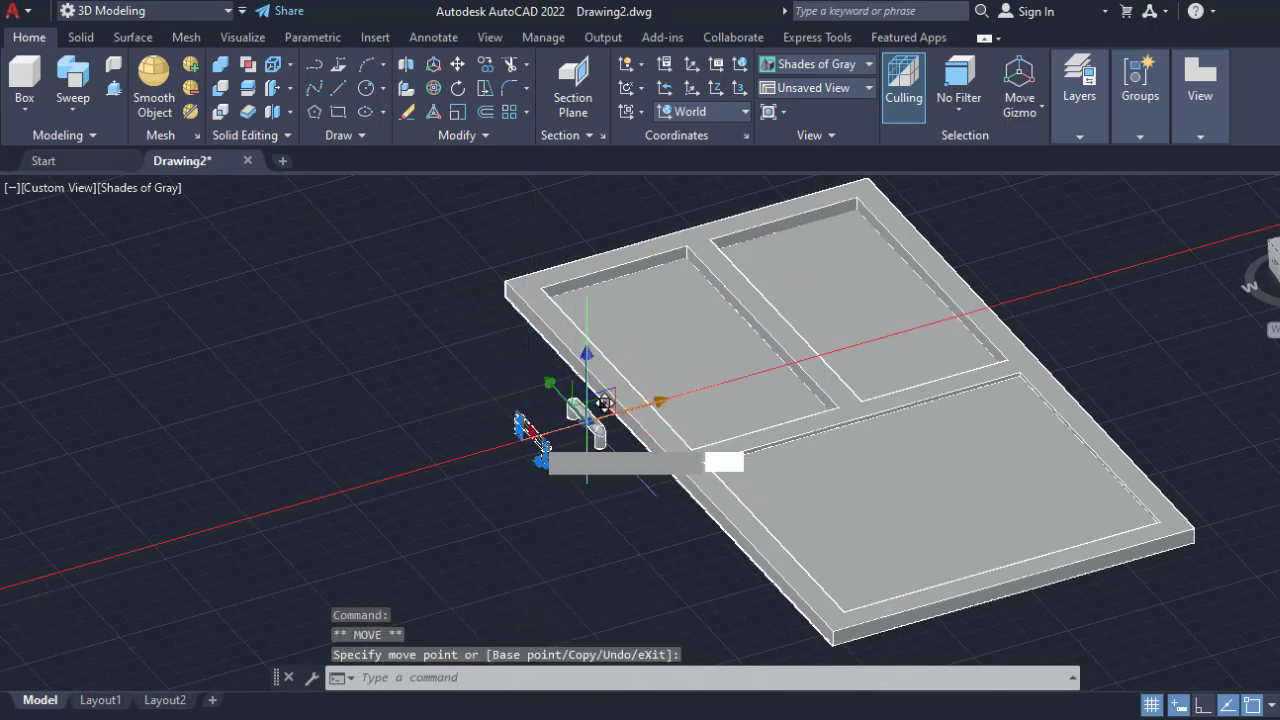
{"action": "left_click", "coordinate": [588, 430]}
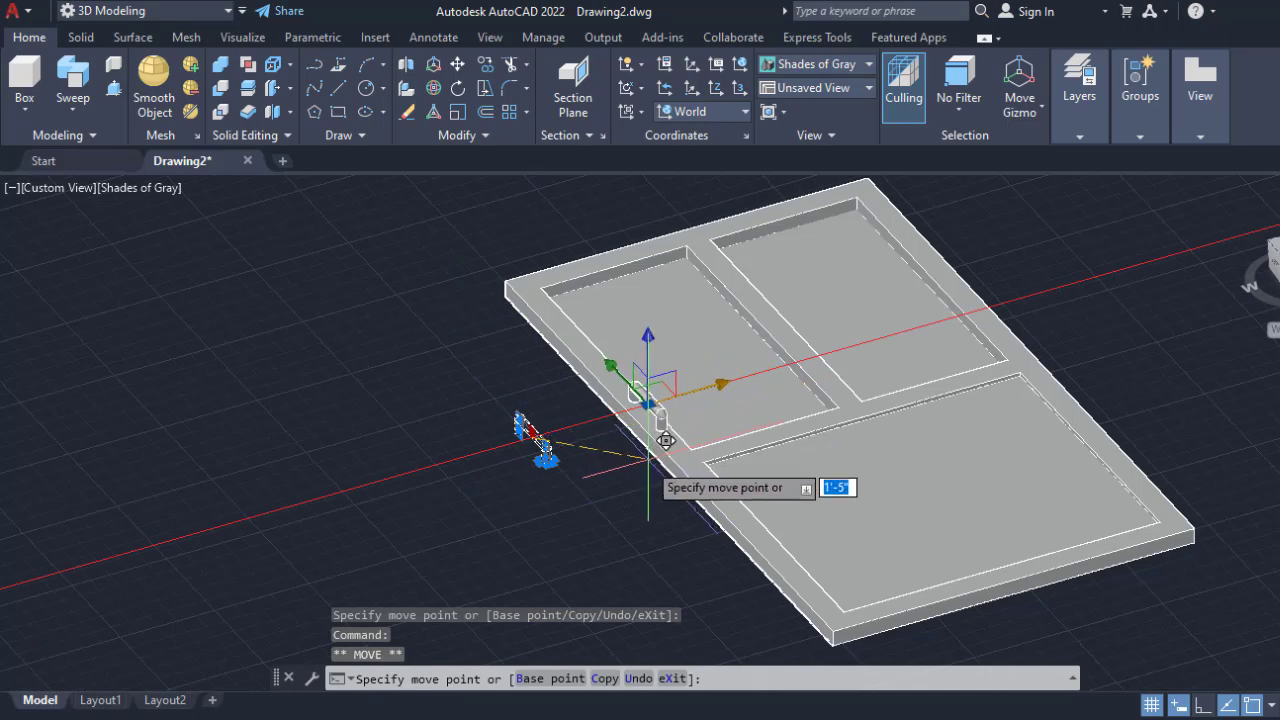
{"action": "left_click", "coordinate": [665, 440]}
{"action": "scroll", "coordinate": [665, 440], "scroll_direction": "up", "scroll_amount": 5}
{"action": "scroll", "coordinate": [690, 510], "scroll_direction": "up", "scroll_amount": 4}
{"action": "scroll", "coordinate": [694, 517], "scroll_direction": "down", "scroll_amount": 6}
{"action": "scroll", "coordinate": [718, 555], "scroll_direction": "up", "scroll_amount": 4}
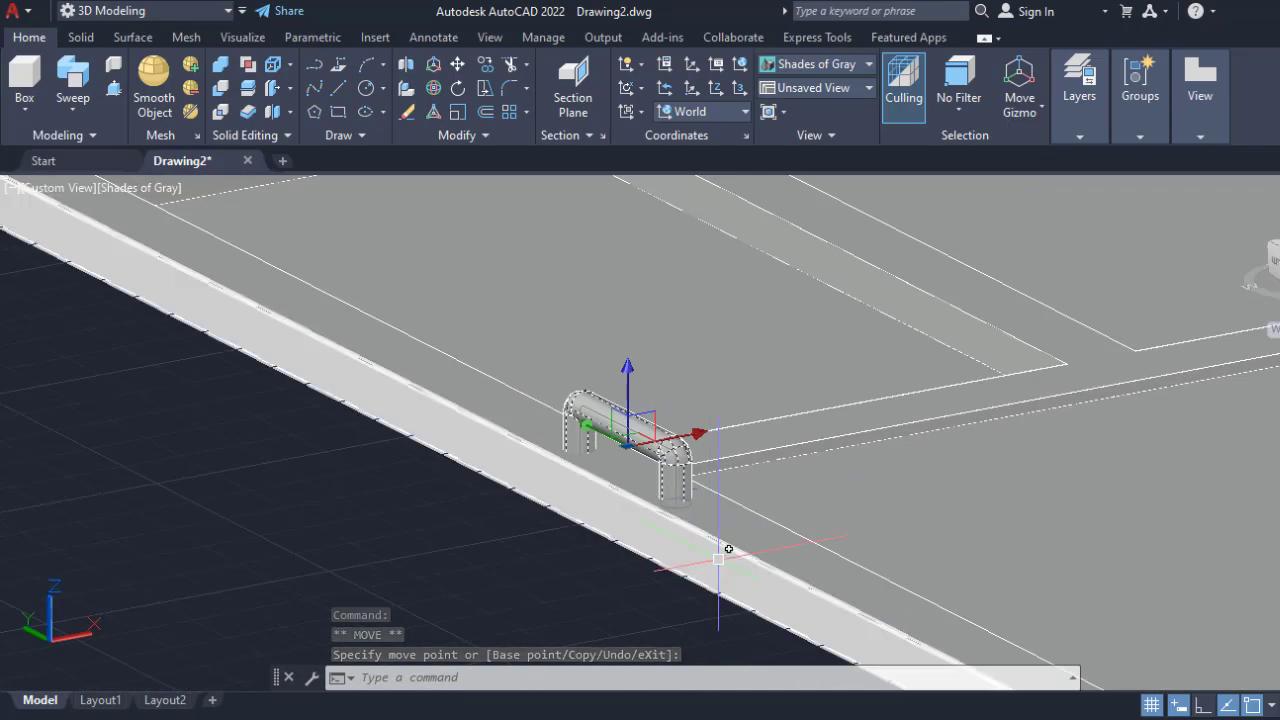
{"action": "key", "text": "Escape"}
{"action": "key", "text": "Escape"}
Check the handle's placement on the door and set the visual style to Realistic.
{"action": "scroll", "coordinate": [718, 535], "scroll_direction": "down", "scroll_amount": 5}
{"action": "scroll", "coordinate": [724, 526], "scroll_direction": "up", "scroll_amount": 4}
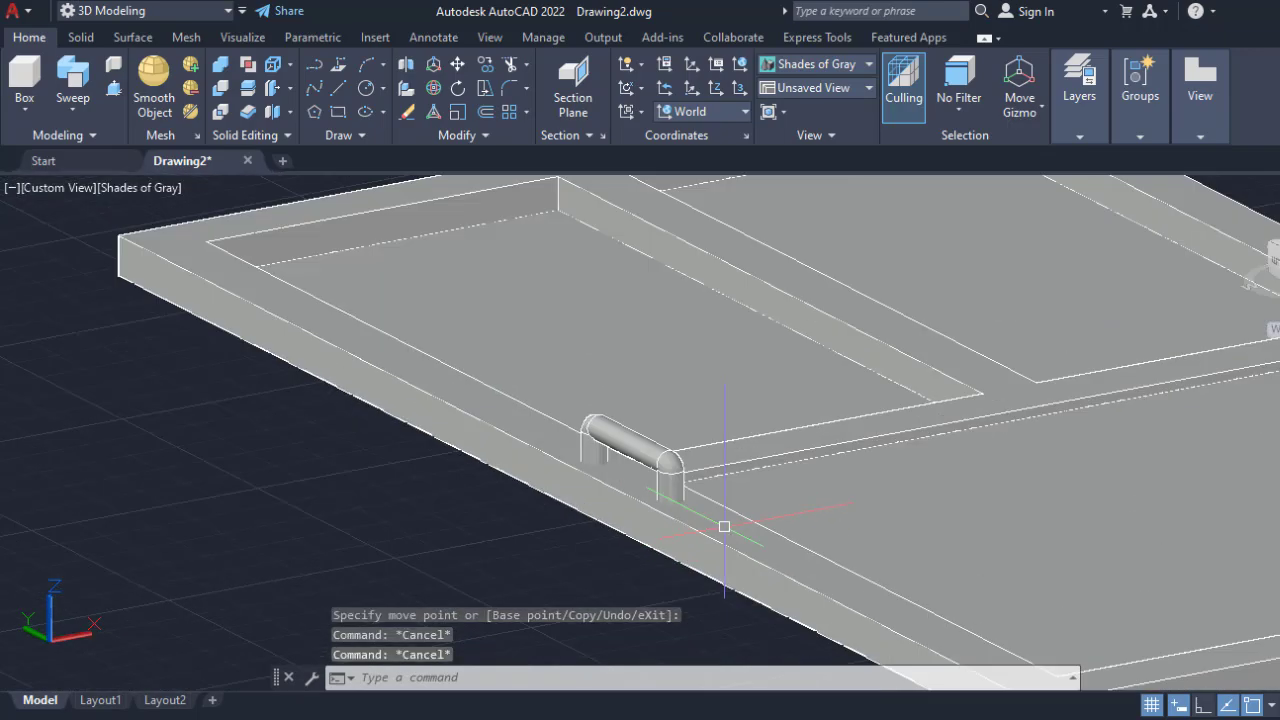
{"action": "middle_click_drag", "start_coordinate": [905, 527], "coordinate": [784, 590], "text": "shift"}
{"action": "scroll", "coordinate": [868, 520], "scroll_direction": "down", "scroll_amount": 5}
{"action": "scroll", "coordinate": [868, 520], "scroll_direction": "up", "scroll_amount": 4}
{"action": "left_click", "coordinate": [131, 197]}
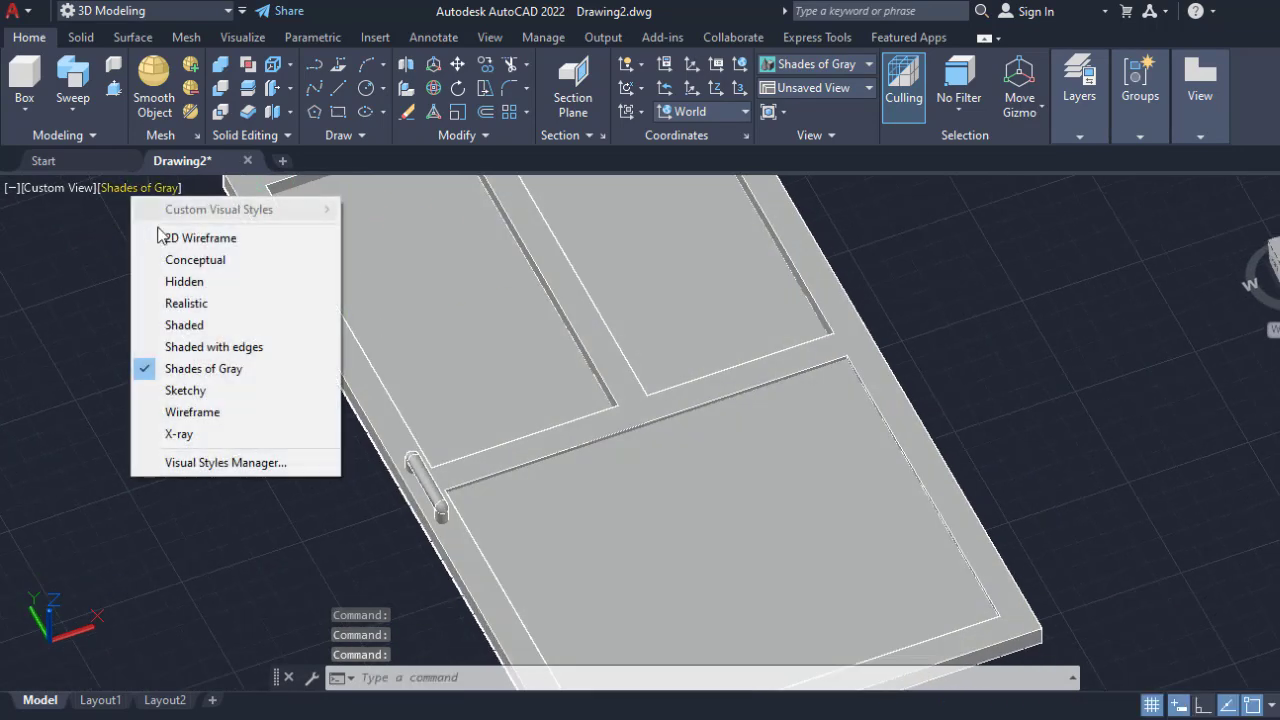
{"action": "left_click", "coordinate": [190, 299]}
{"action": "scroll", "coordinate": [695, 397], "scroll_direction": "down", "scroll_amount": 3}
{"action": "scroll", "coordinate": [695, 397], "scroll_direction": "up", "scroll_amount": 2}
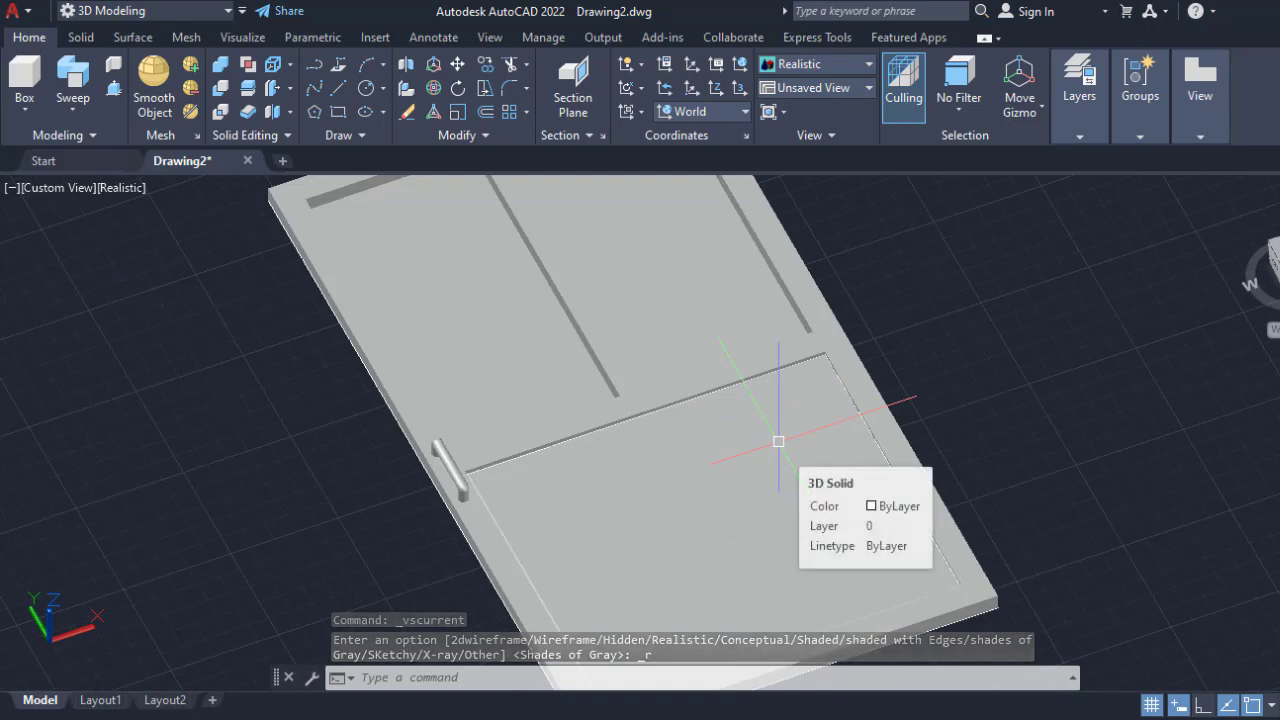
Apply a reddish wood material from the Autodesk Library's Wood category to the door frame and the lower panel.
{"action": "type", "text": "ma"}
{"action": "key", "text": "Return"}
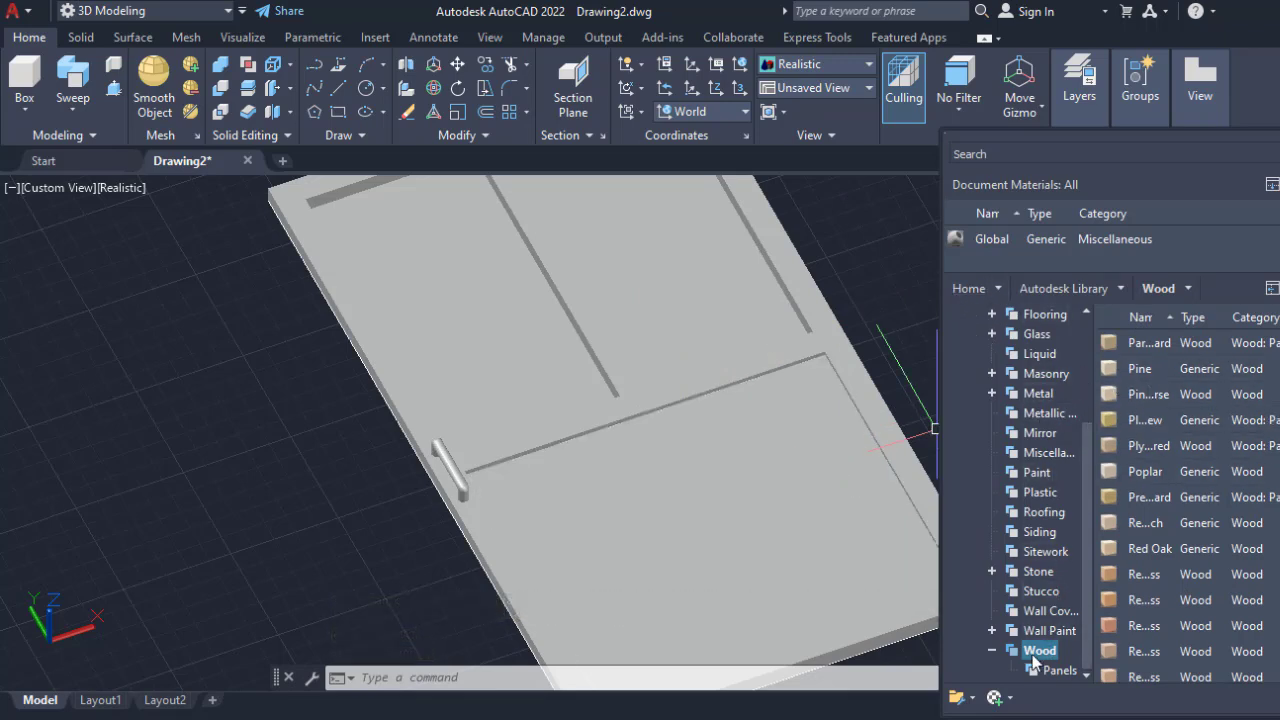
{"action": "scroll", "coordinate": [1179, 507], "scroll_direction": "down", "scroll_amount": 2}
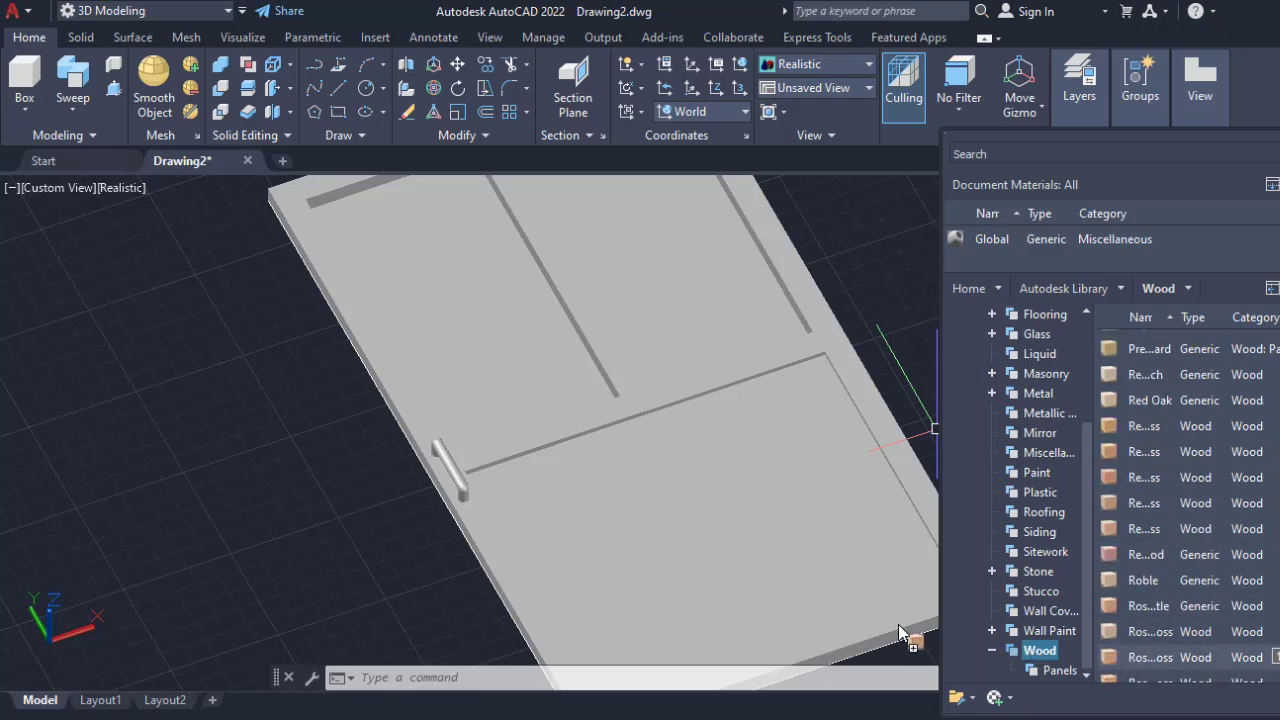
{"action": "left_click_drag", "start_coordinate": [887, 634], "coordinate": [886, 625]}
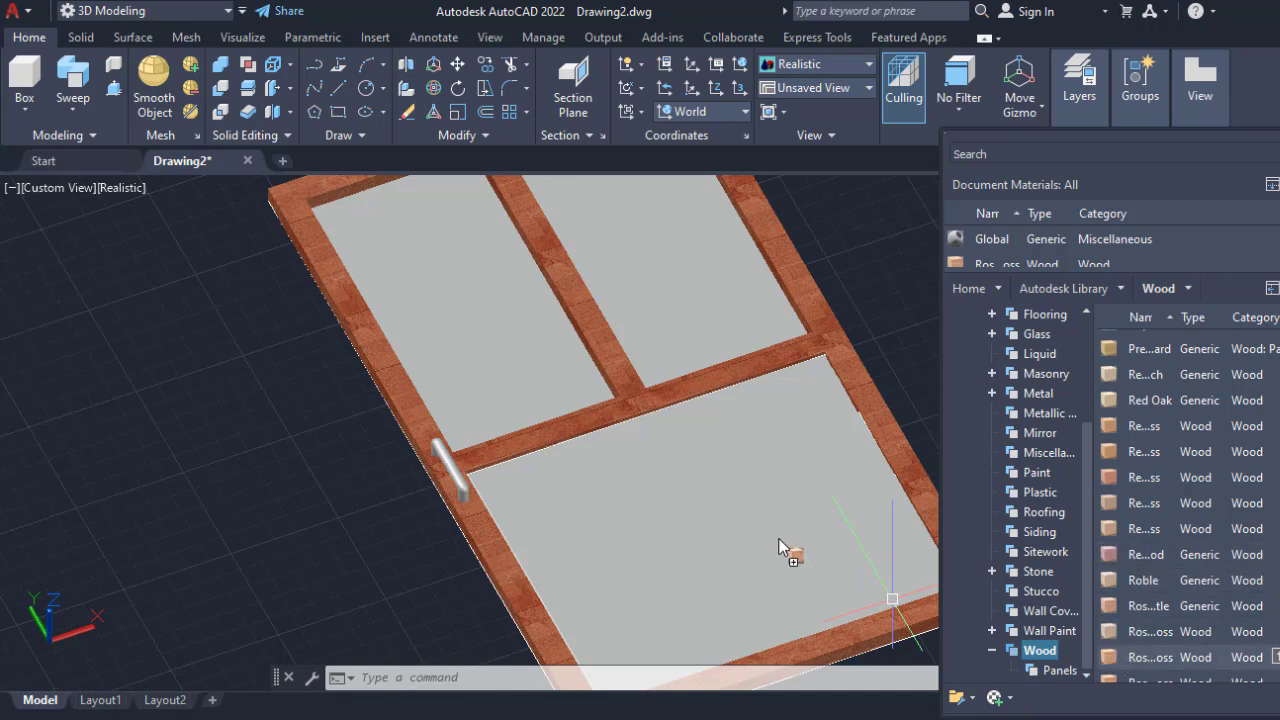
{"action": "left_click_drag", "start_coordinate": [779, 545], "coordinate": [780, 537]}
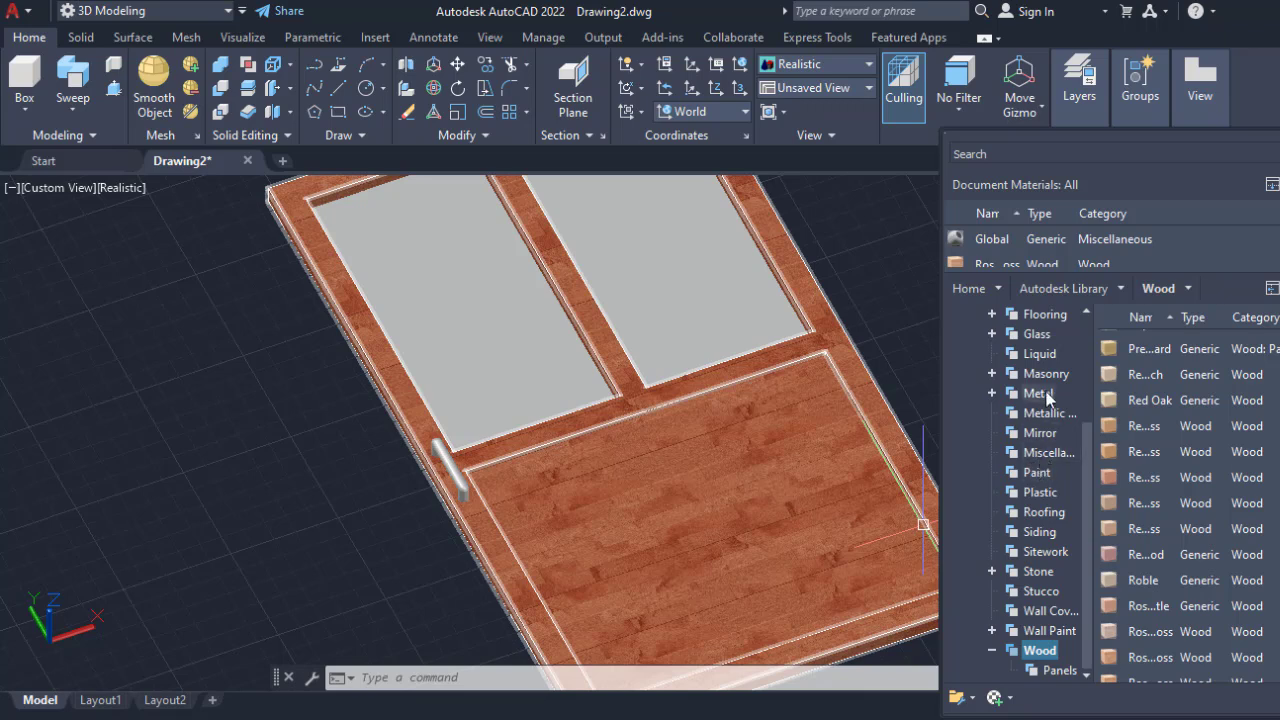
Apply the generic Clear glass material from the Glass category to both upper door panels.
{"action": "left_click", "coordinate": [1037, 337]}
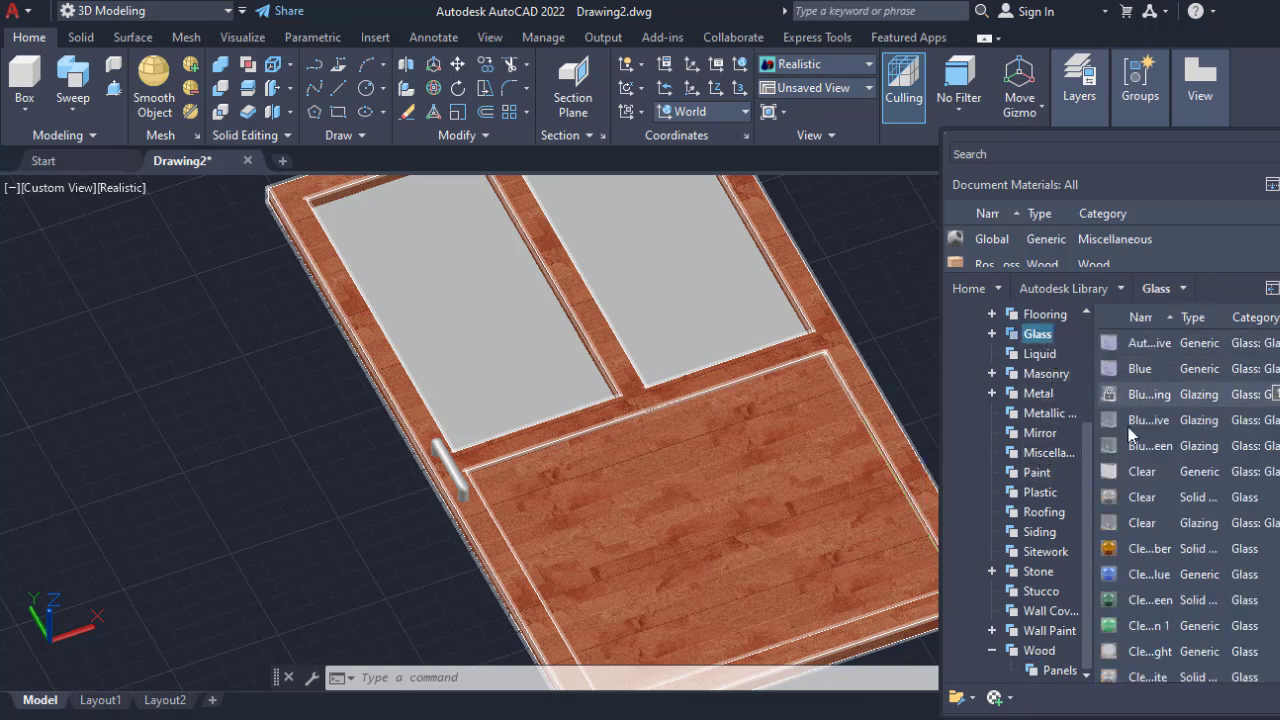
{"action": "left_click_drag", "start_coordinate": [1147, 480], "coordinate": [736, 291]}
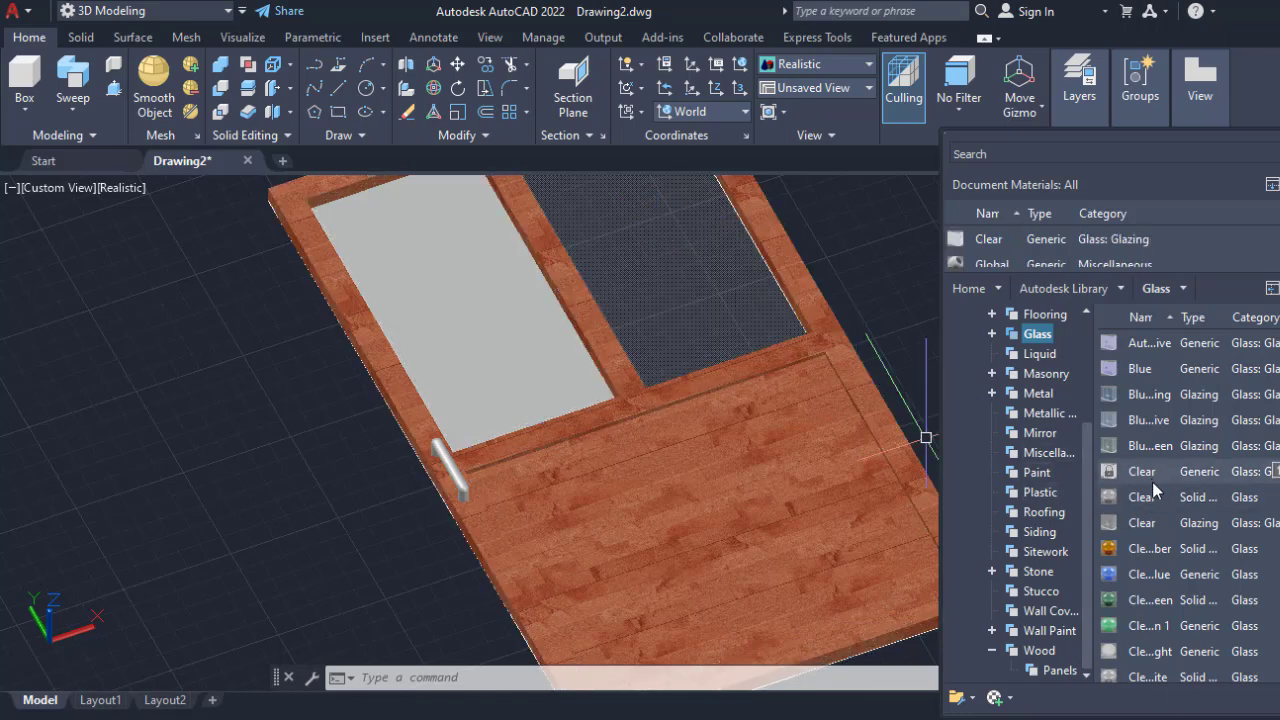
{"action": "left_click_drag", "start_coordinate": [520, 330], "coordinate": [520, 330]}
Apply the blue aluminum material from the Metal category to the door handle.
{"action": "left_click", "coordinate": [450, 465]}
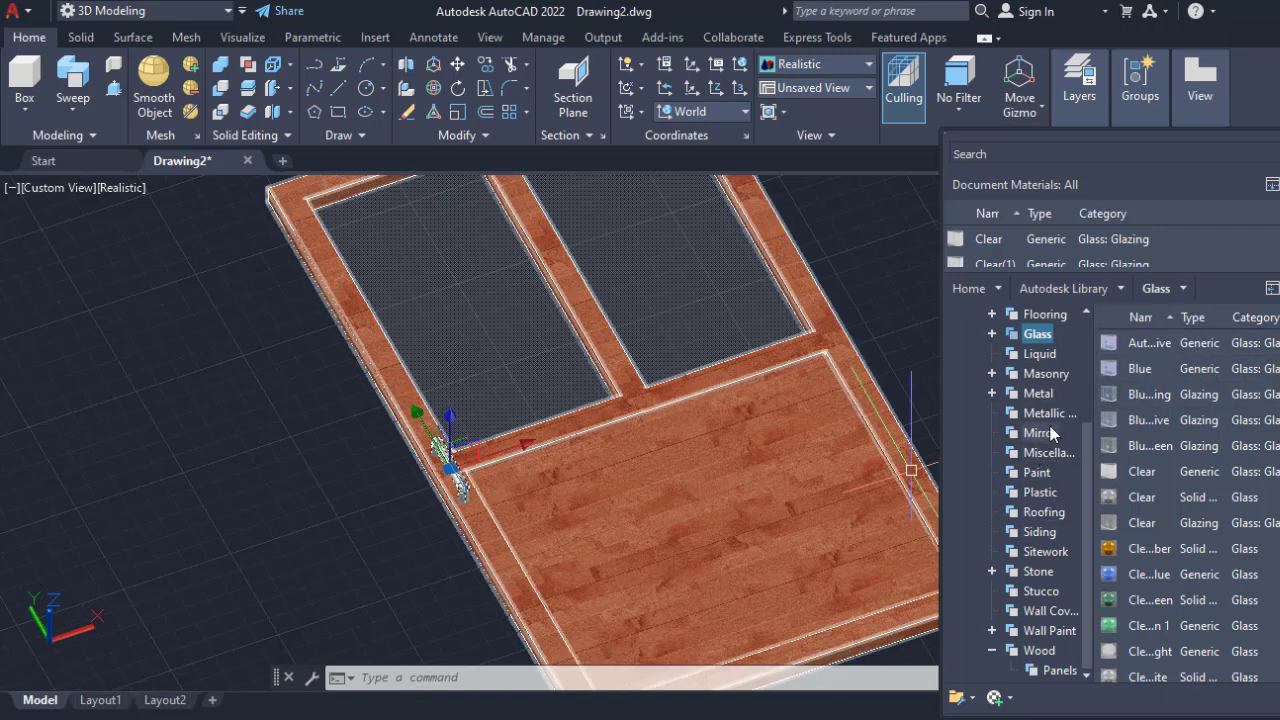
{"action": "left_click", "coordinate": [1040, 393]}
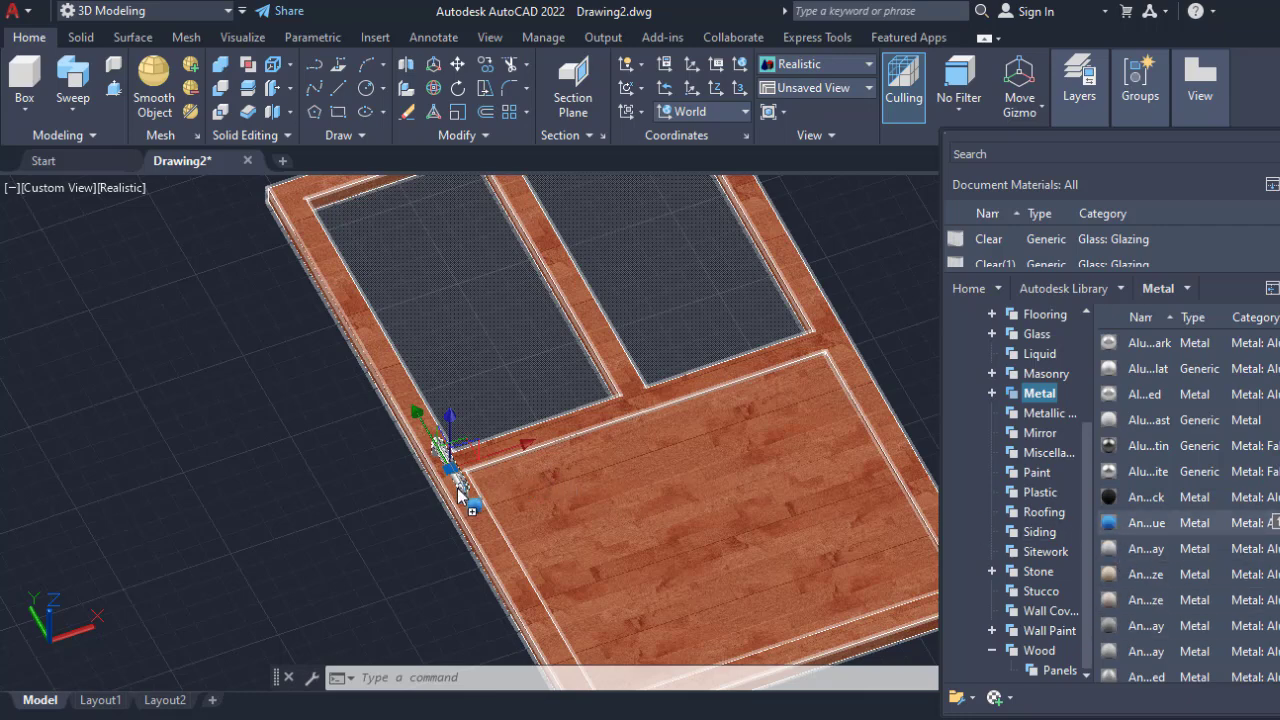
{"action": "left_click_drag", "start_coordinate": [461, 490], "coordinate": [463, 492]}
{"action": "scroll", "coordinate": [486, 477], "scroll_direction": "down", "scroll_amount": 2}
{"action": "scroll", "coordinate": [569, 511], "scroll_direction": "up", "scroll_amount": 1}
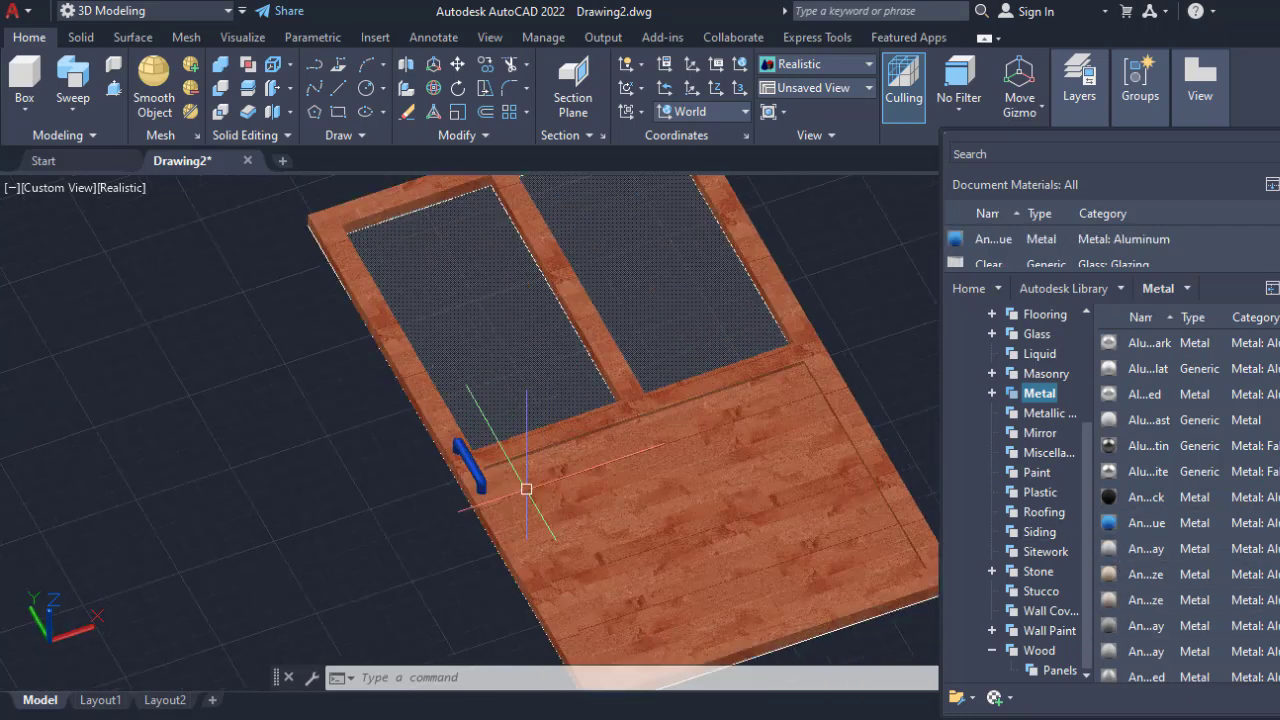
{"action": "middle_click_drag", "start_coordinate": [569, 511], "coordinate": [590, 480], "text": "shift"}
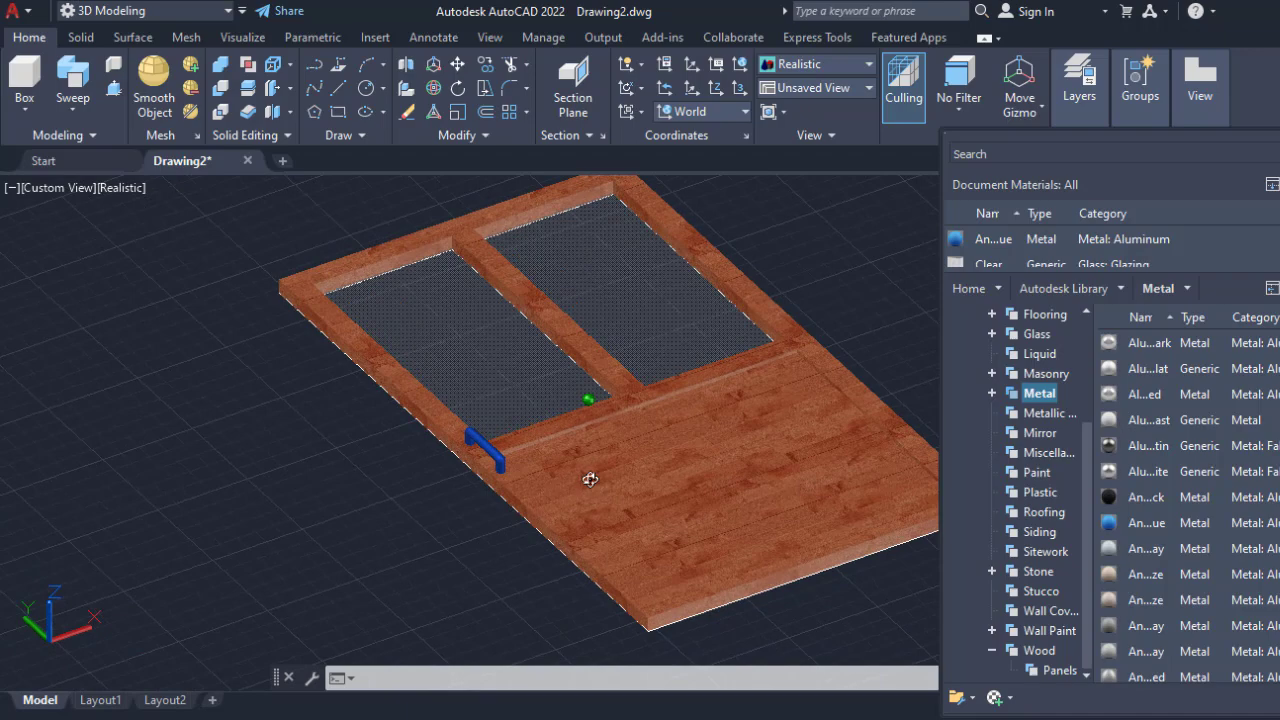
Select the handle, frame and all panels and move the whole door along the X axis, clear of its 2D outline.
{"action": "left_click", "coordinate": [498, 455]}
{"action": "left_click", "coordinate": [536, 374]}
{"action": "left_click", "coordinate": [614, 352]}
{"action": "left_click", "coordinate": [832, 362]}
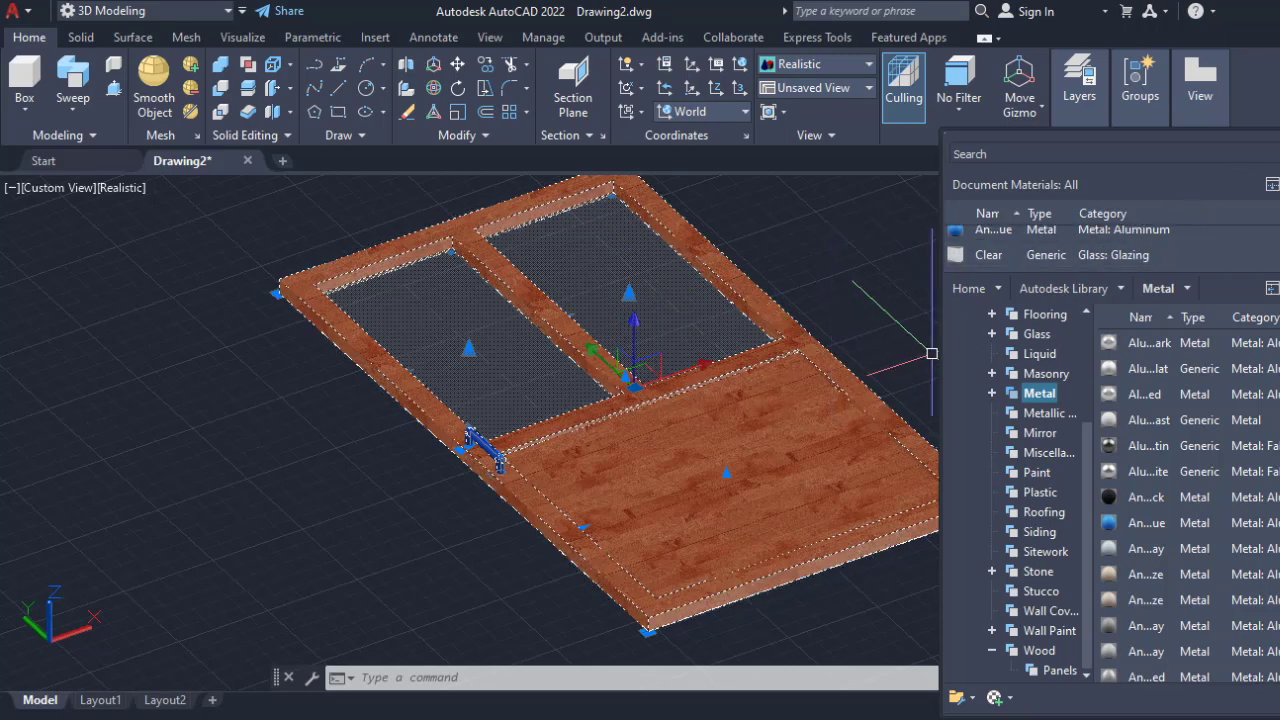
{"action": "scroll", "coordinate": [931, 354], "scroll_direction": "down", "scroll_amount": 5}
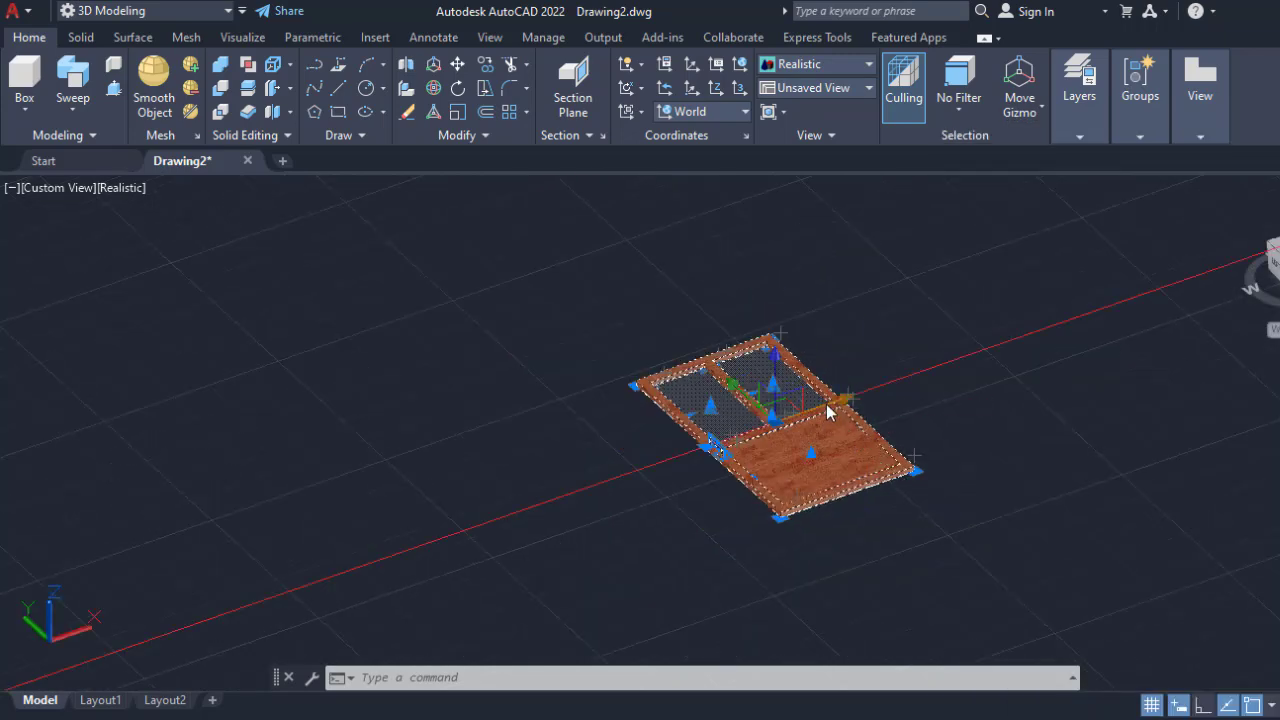
{"action": "middle_click_drag", "start_coordinate": [1003, 457], "coordinate": [960, 368]}
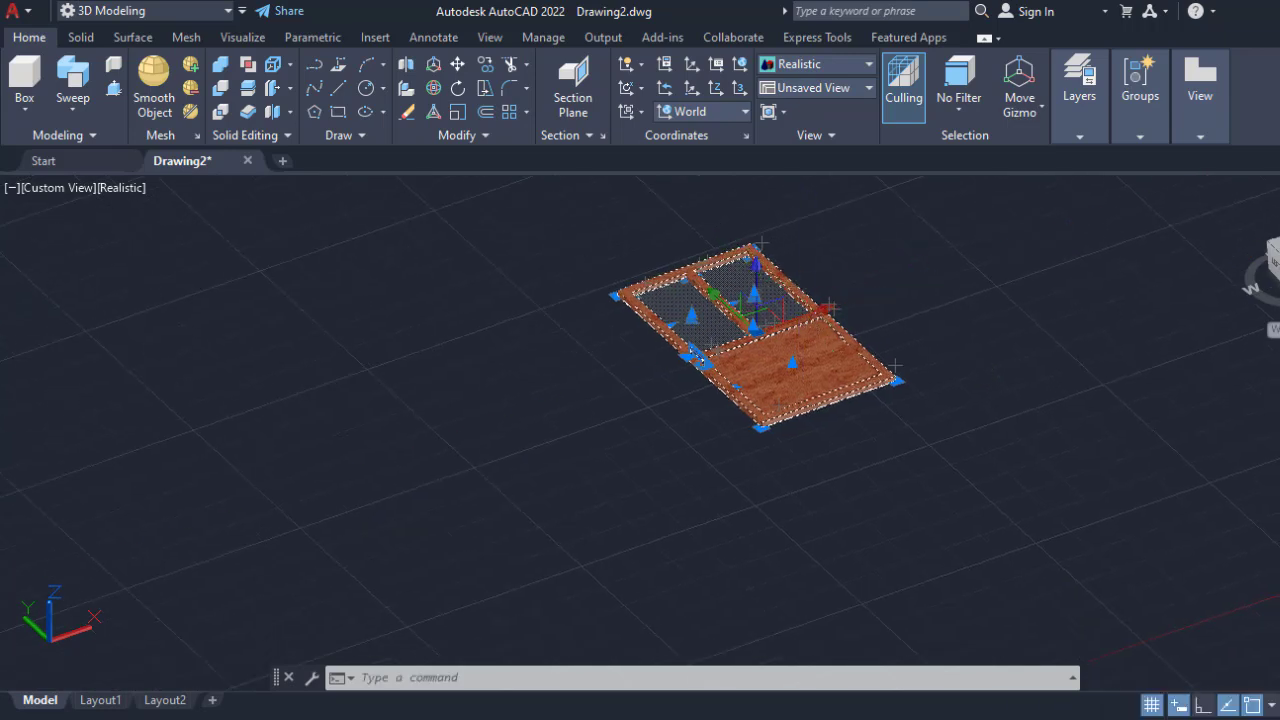
{"action": "left_click", "coordinate": [812, 312]}
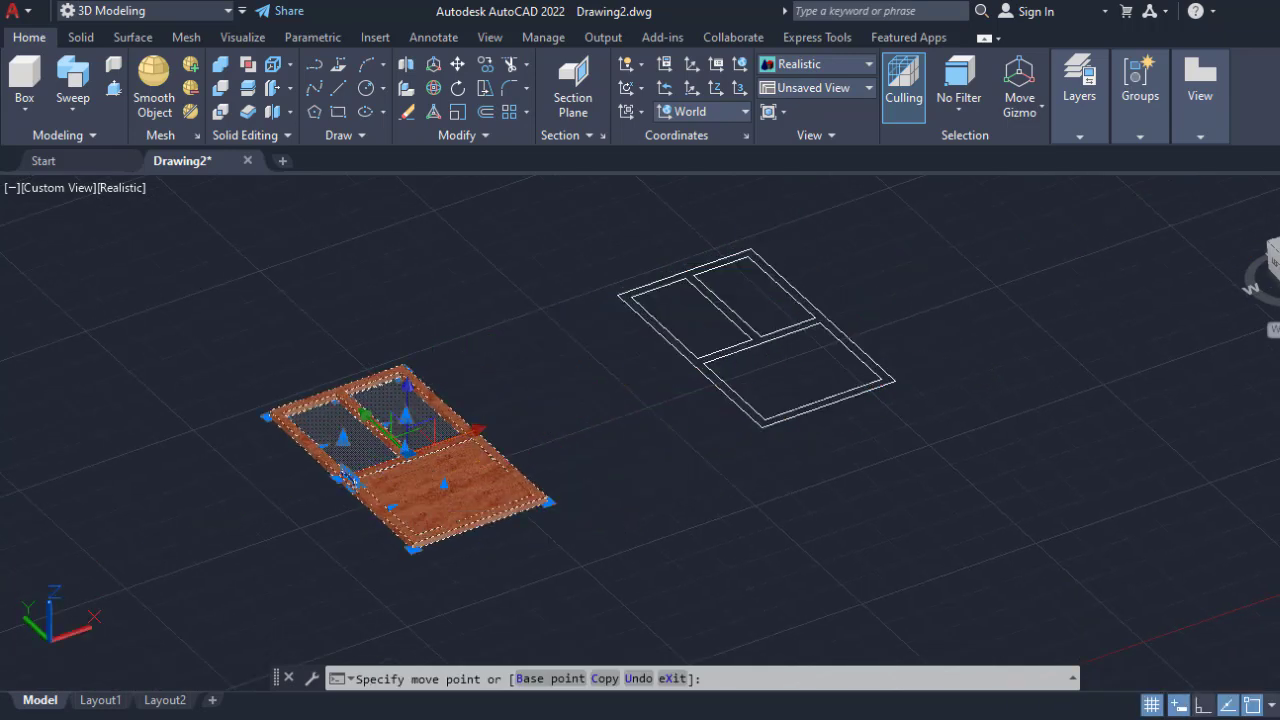
{"action": "left_click", "coordinate": [430, 461]}
Delete the leftover 2D door outline.
{"action": "left_click", "coordinate": [947, 203]}
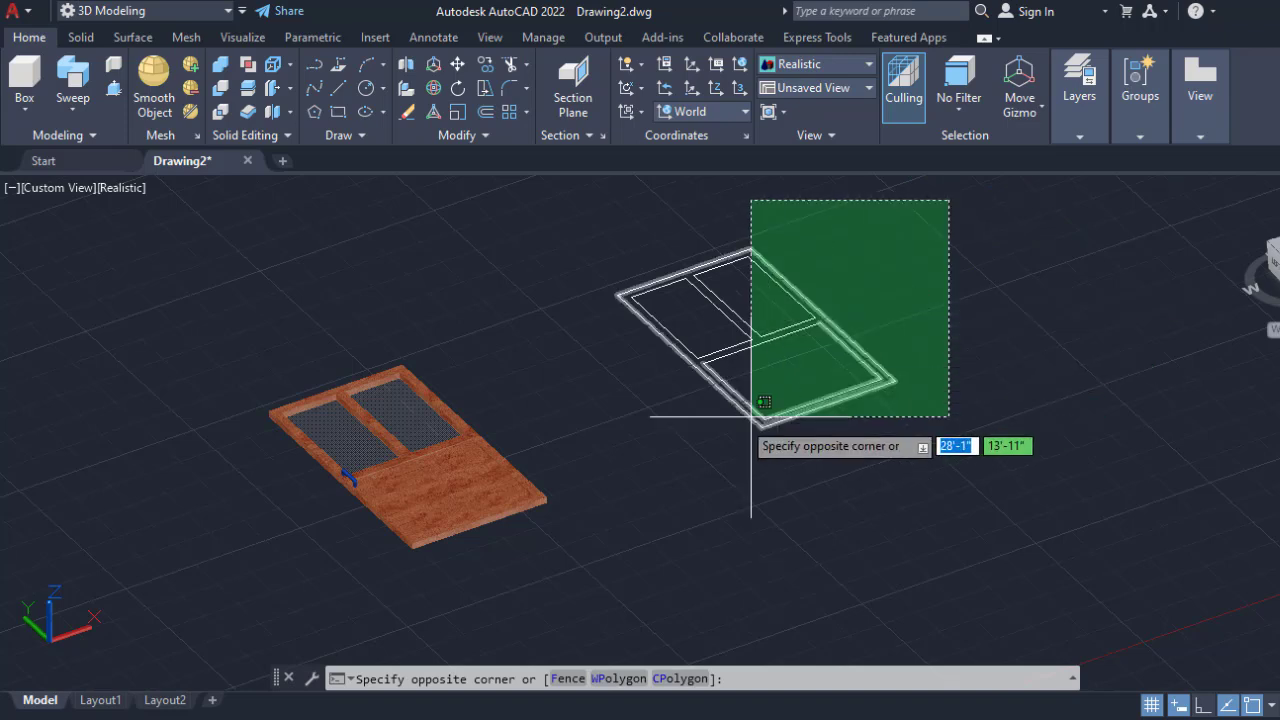
{"action": "left_click", "coordinate": [594, 472]}
{"action": "key", "text": "Delete"}
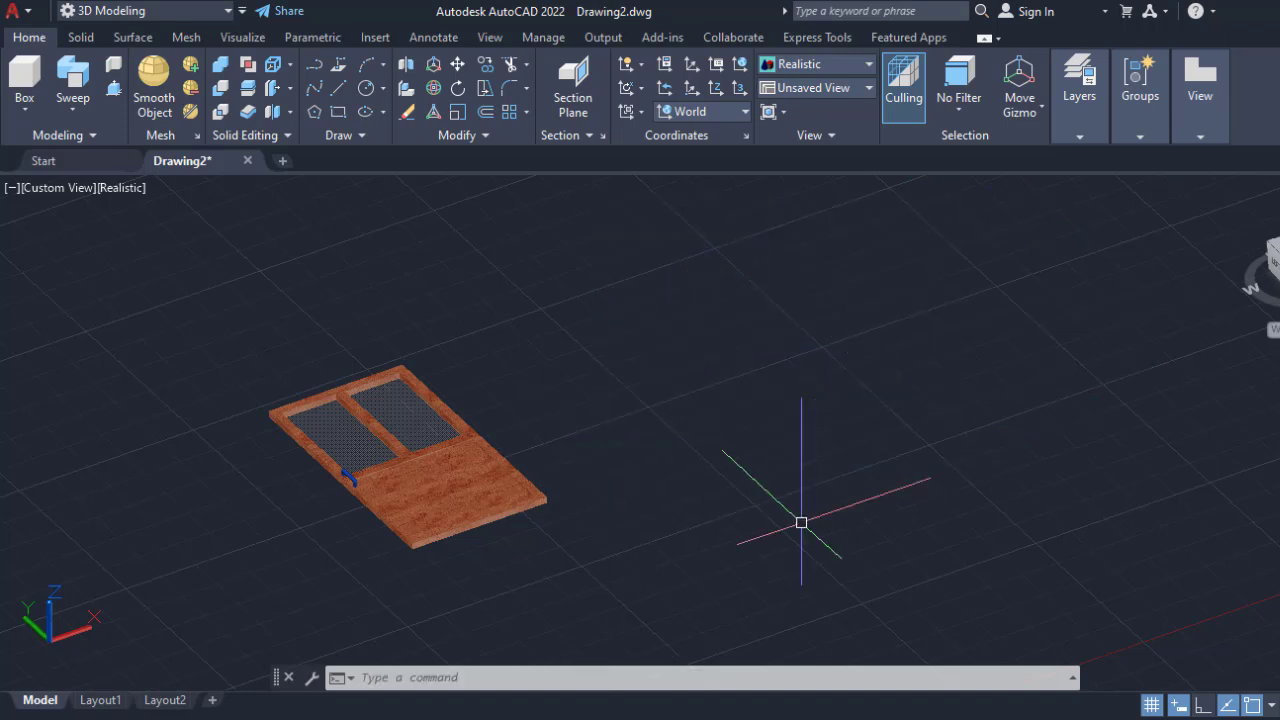
Start a line in the empty space beside the door and draw a 9" segment along the Y axis with Ortho on.
{"action": "middle_click_drag", "start_coordinate": [491, 386], "coordinate": [974, 320]}
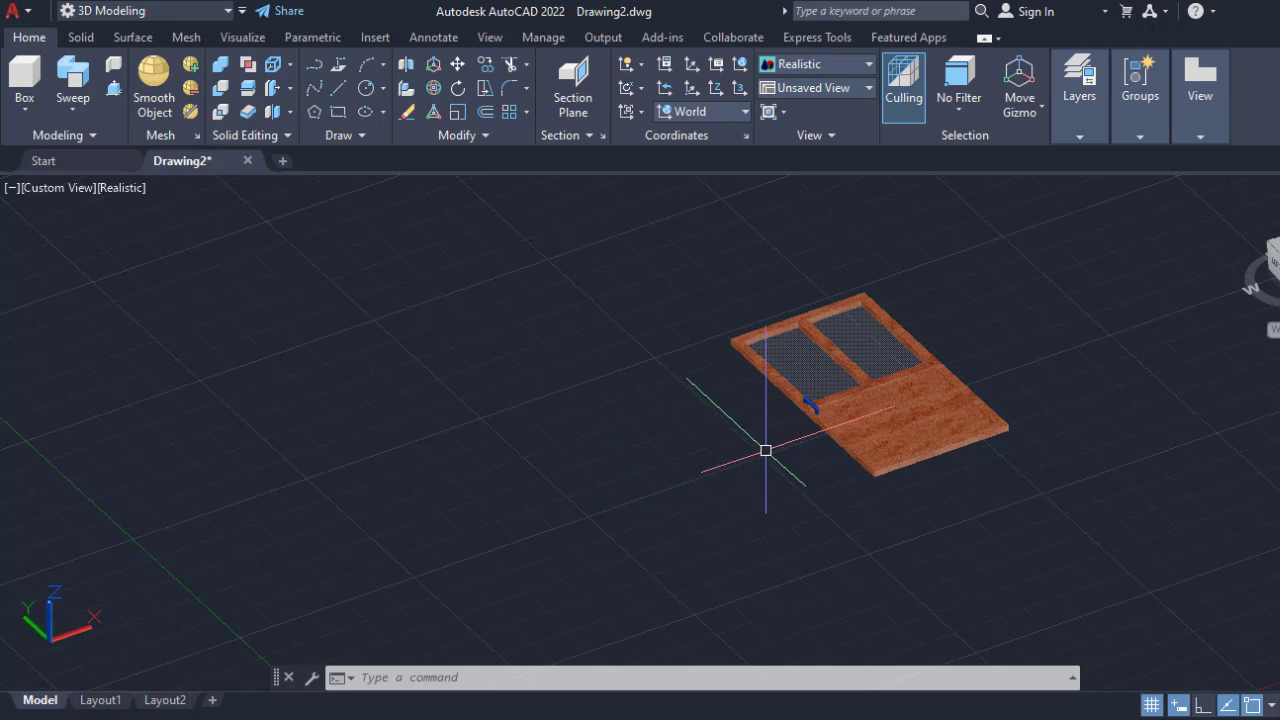
{"action": "scroll", "coordinate": [753, 451], "scroll_direction": "up", "scroll_amount": 2}
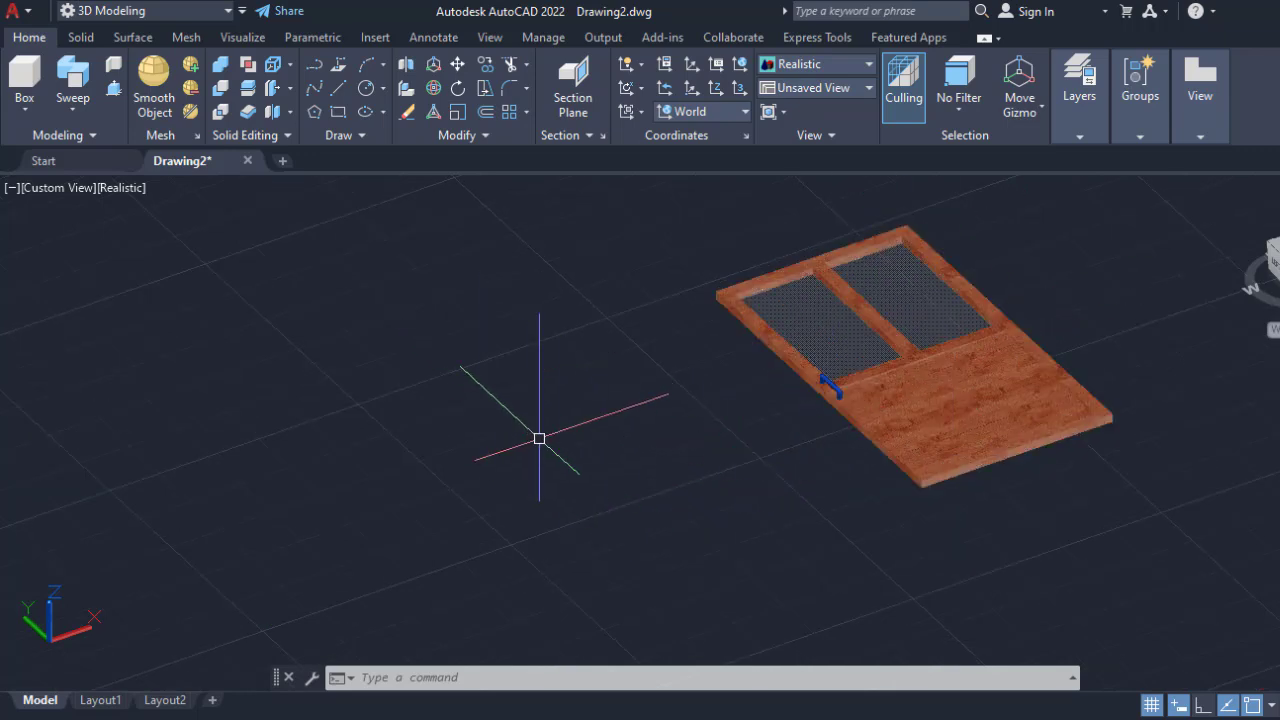
{"action": "middle_click_drag", "start_coordinate": [548, 443], "coordinate": [557, 386]}
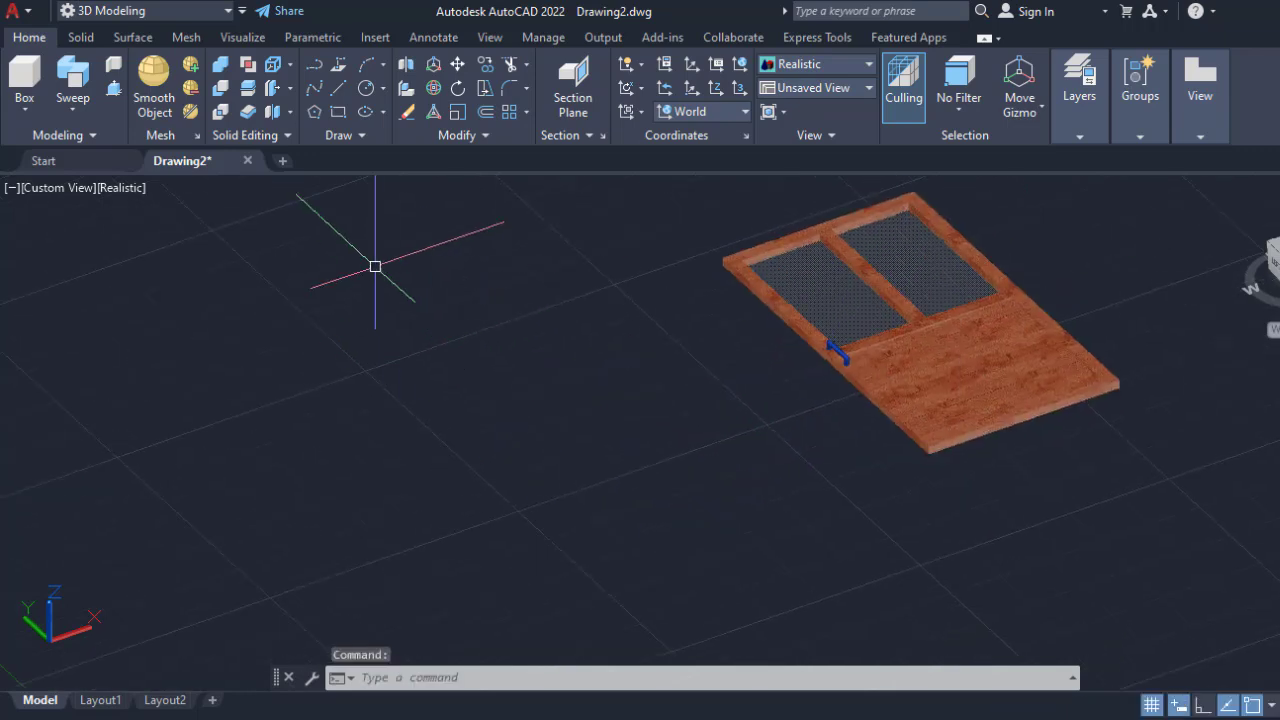
{"action": "left_click", "coordinate": [338, 88]}
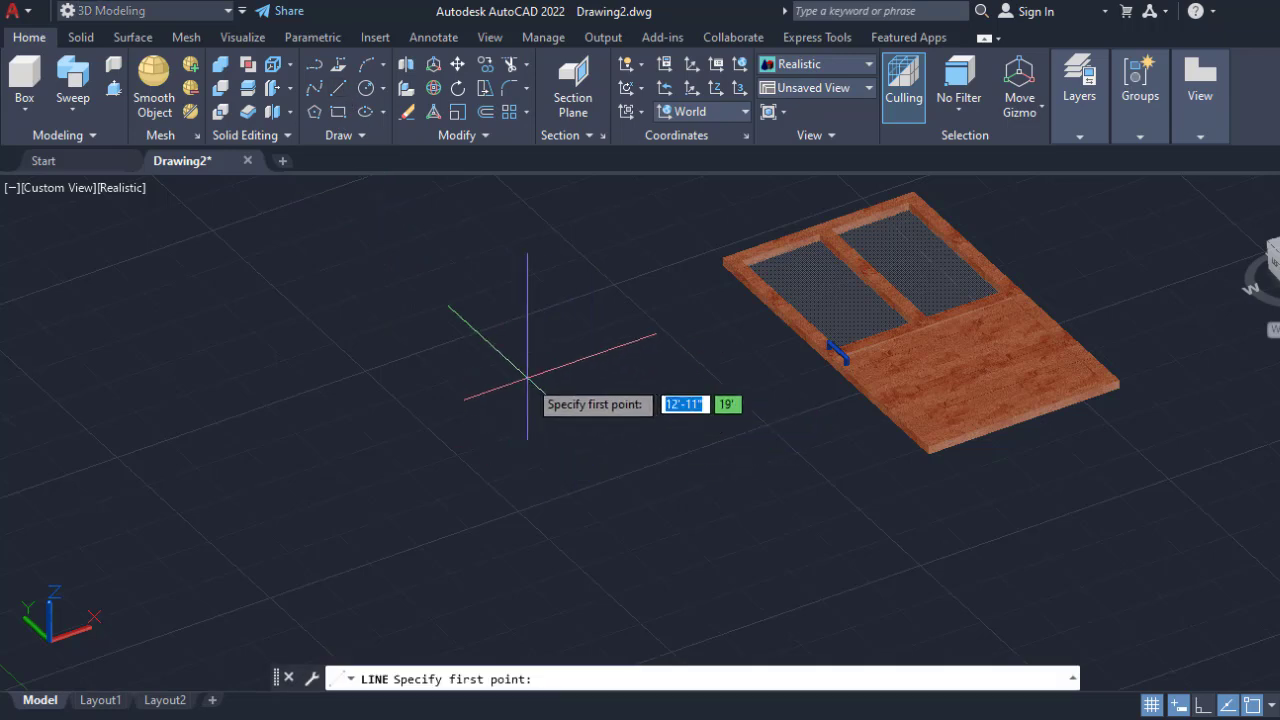
{"action": "left_click", "coordinate": [515, 380]}
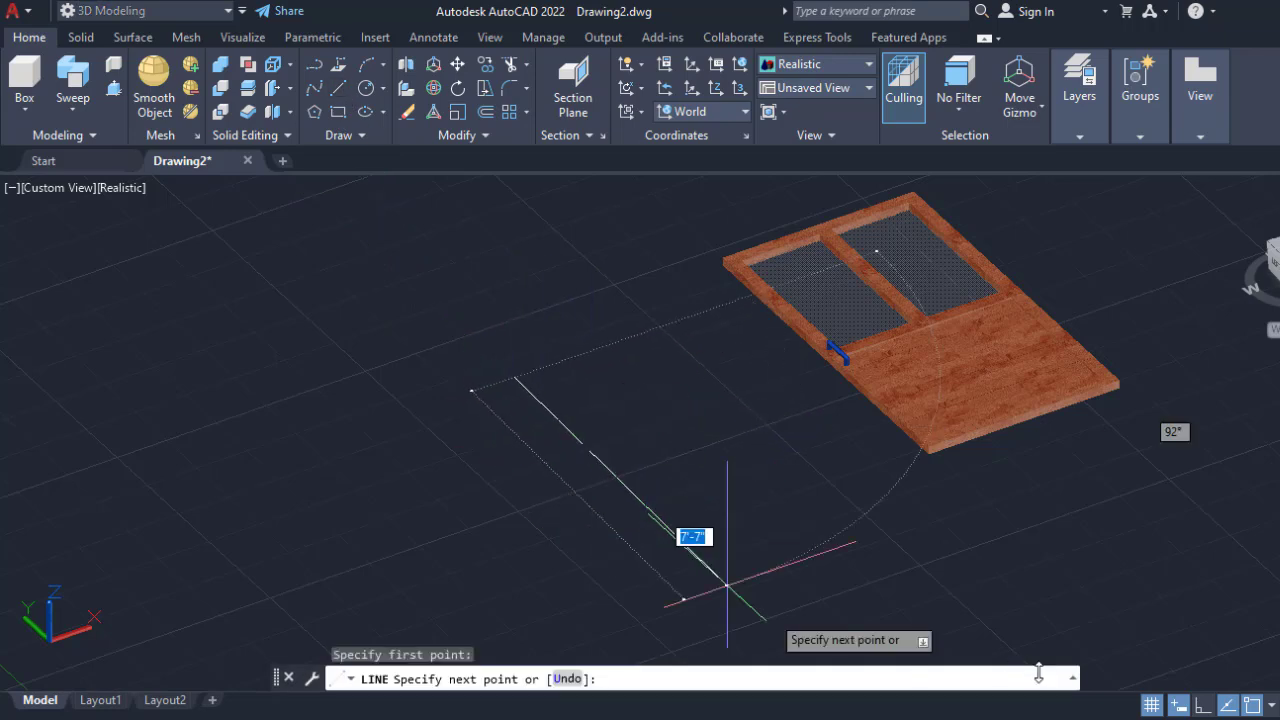
{"action": "left_click", "coordinate": [1203, 705]}
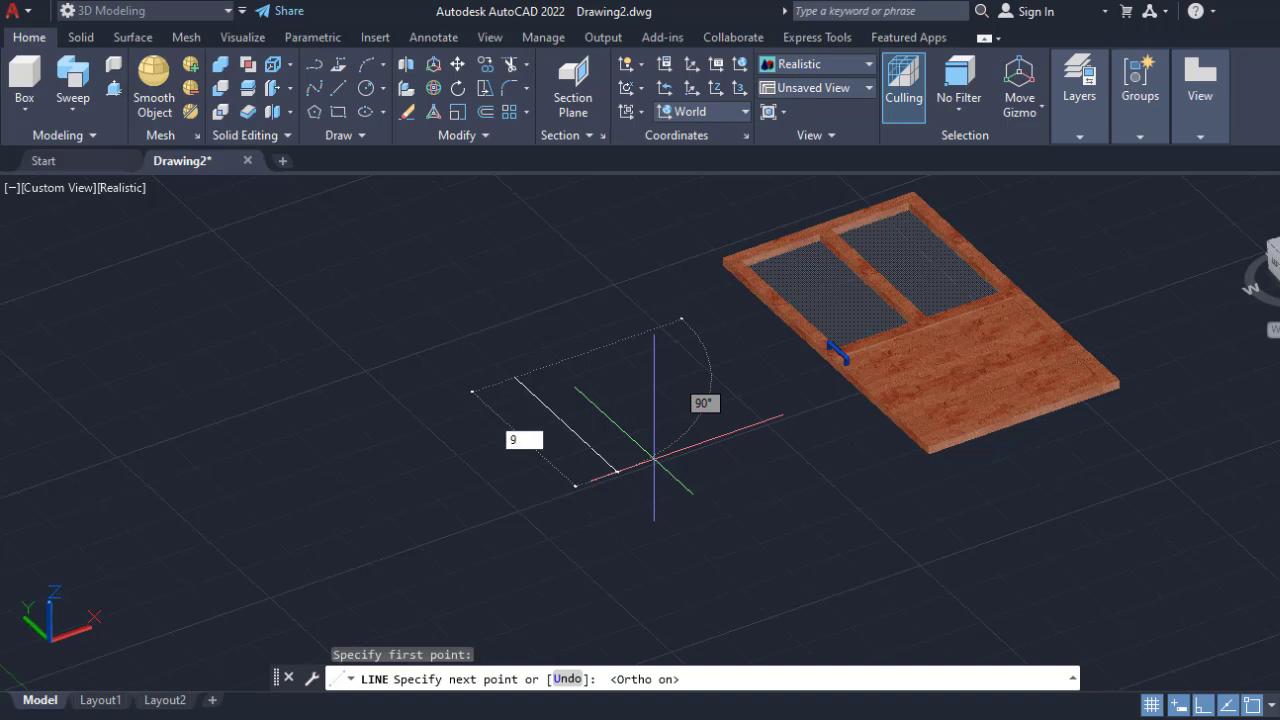
{"action": "key", "text": "Return"}
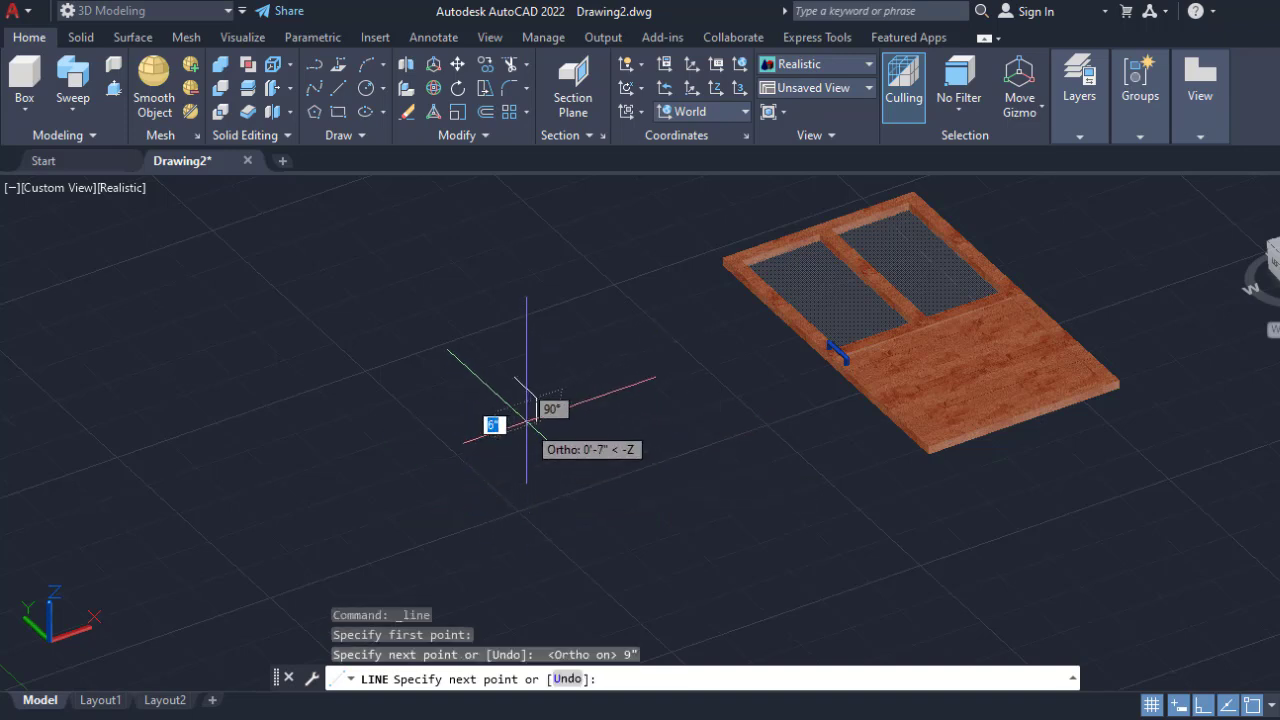
Complete the 9" by 2" rectangle with a 2" segment, a 9" segment and a segment back to the start point.
{"action": "scroll", "coordinate": [535, 392], "scroll_direction": "up", "scroll_amount": 2}
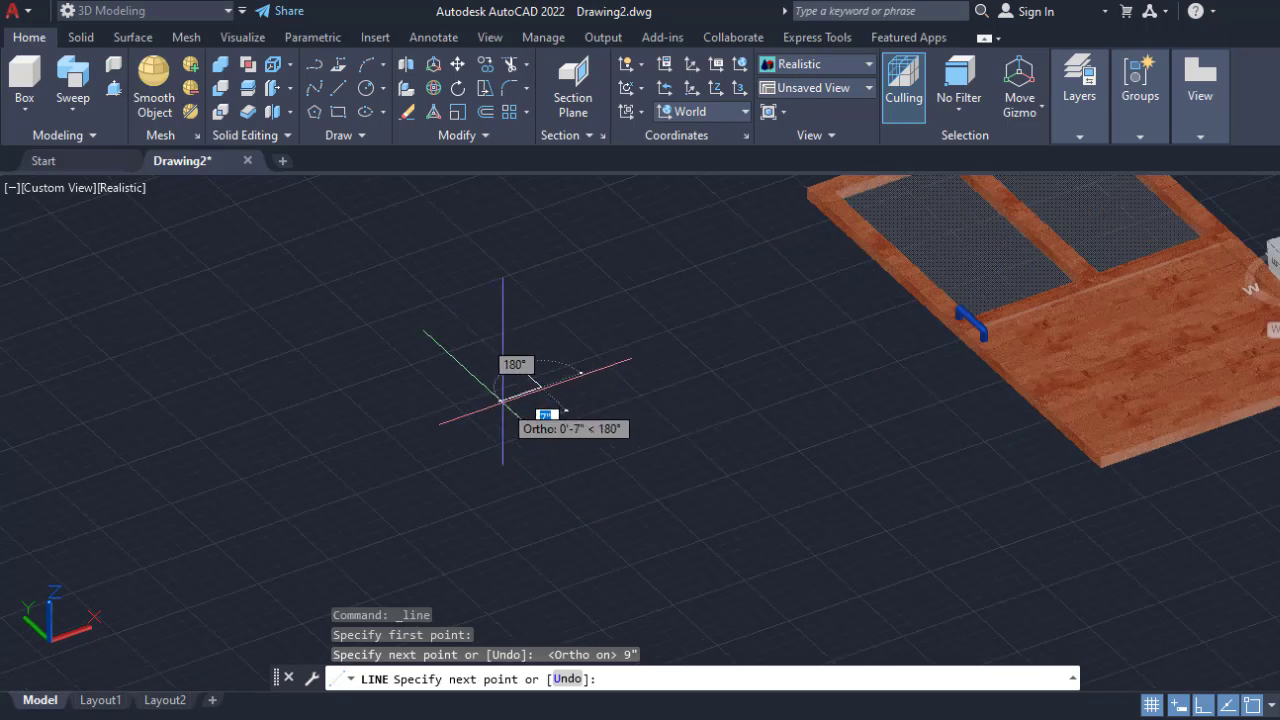
{"action": "type", "text": "2\""}
{"action": "key", "text": "Return"}
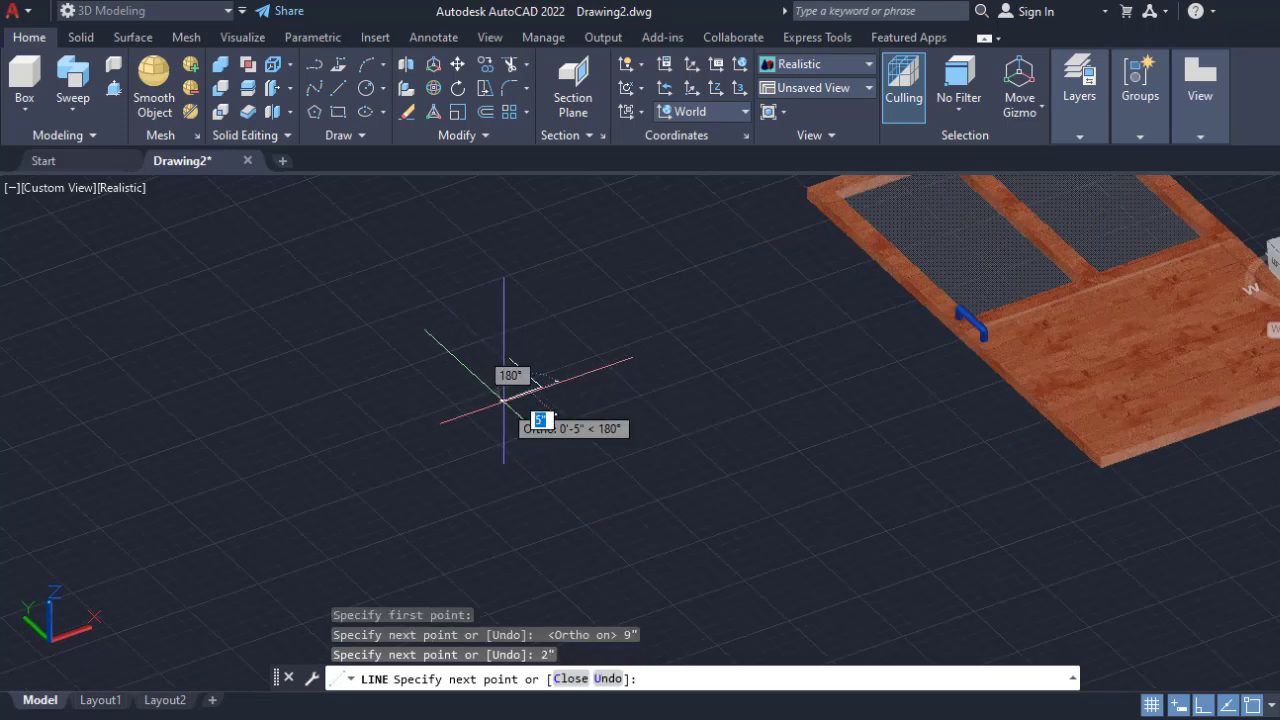
{"action": "type", "text": "9\""}
{"action": "key", "text": "Return"}
{"action": "scroll", "coordinate": [500, 365], "scroll_direction": "up", "scroll_amount": 2}
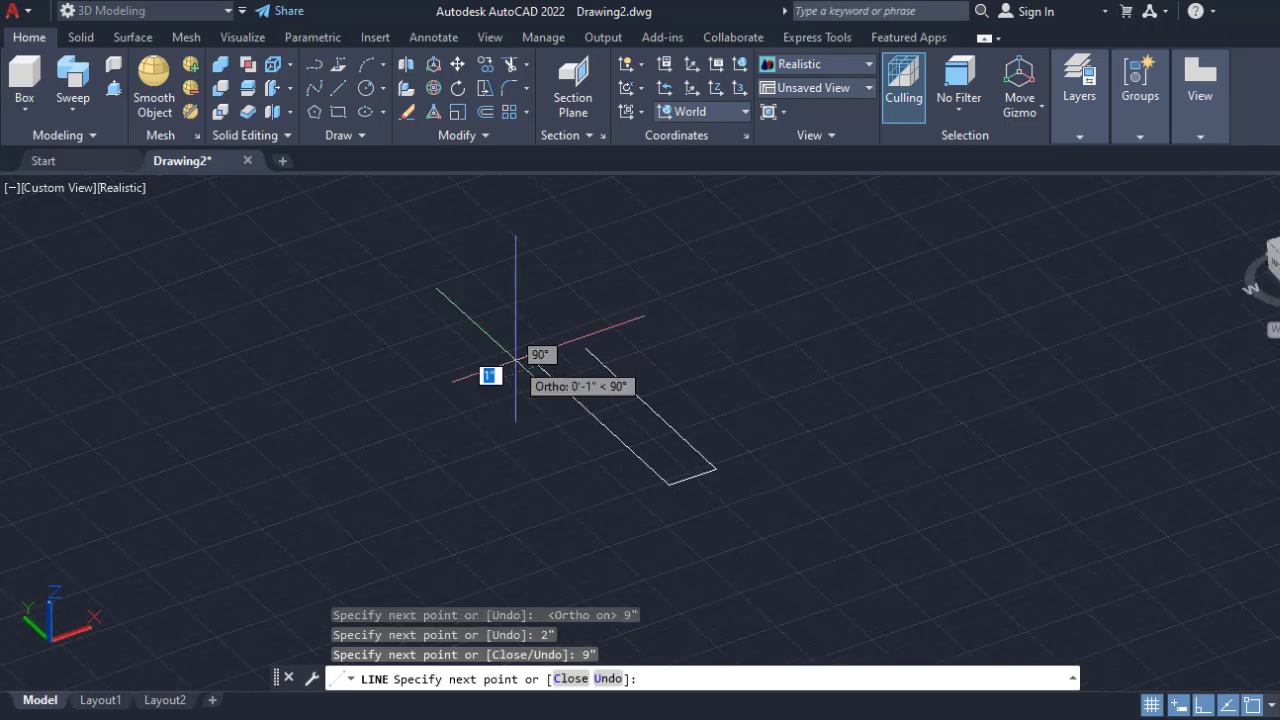
{"action": "left_click", "coordinate": [583, 349]}
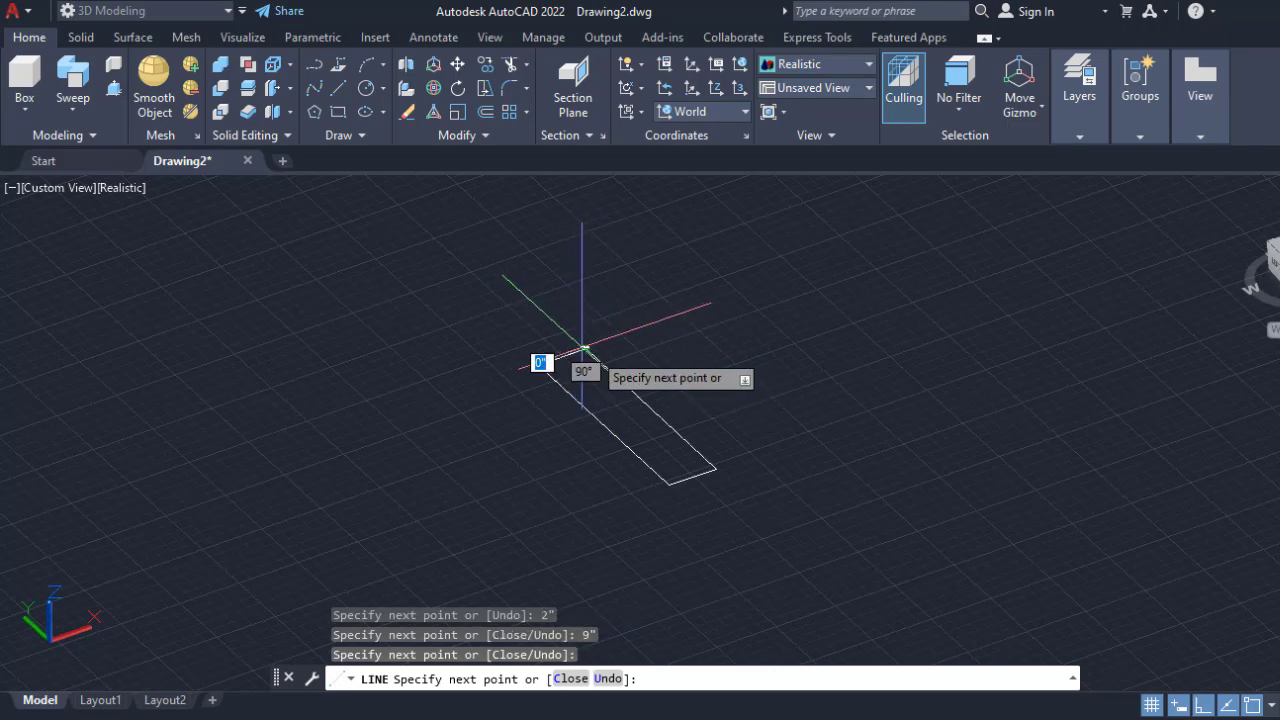
{"action": "key", "text": "Escape"}
{"action": "key", "text": "Escape"}
{"action": "key", "text": "Escape"}
{"action": "key", "text": "Escape"}
{"action": "type", "text": "o"}
{"action": "key", "text": "Return"}
{"action": "scroll", "coordinate": [615, 386], "scroll_direction": "up", "scroll_amount": 3}
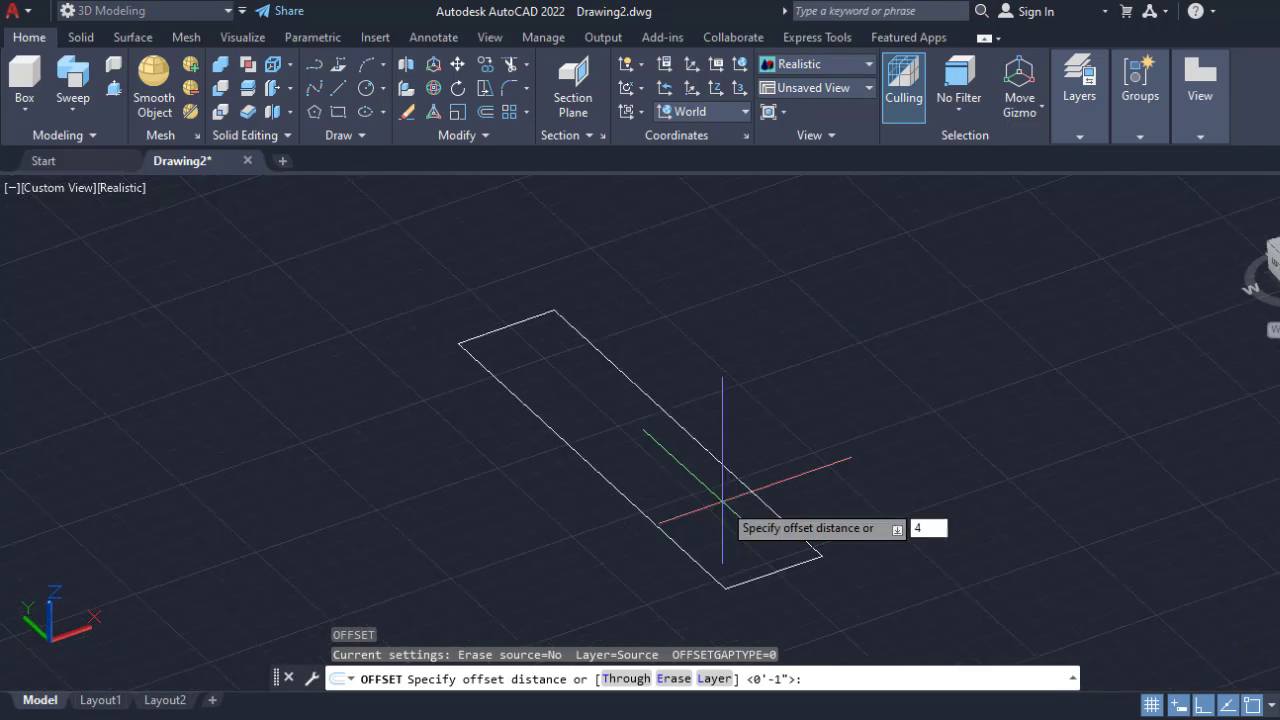
{"action": "key", "text": "Return"}
{"action": "key", "text": "Escape"}
{"action": "key", "text": "Escape"}
{"action": "key", "text": "Escape"}
{"action": "key", "text": "Escape"}
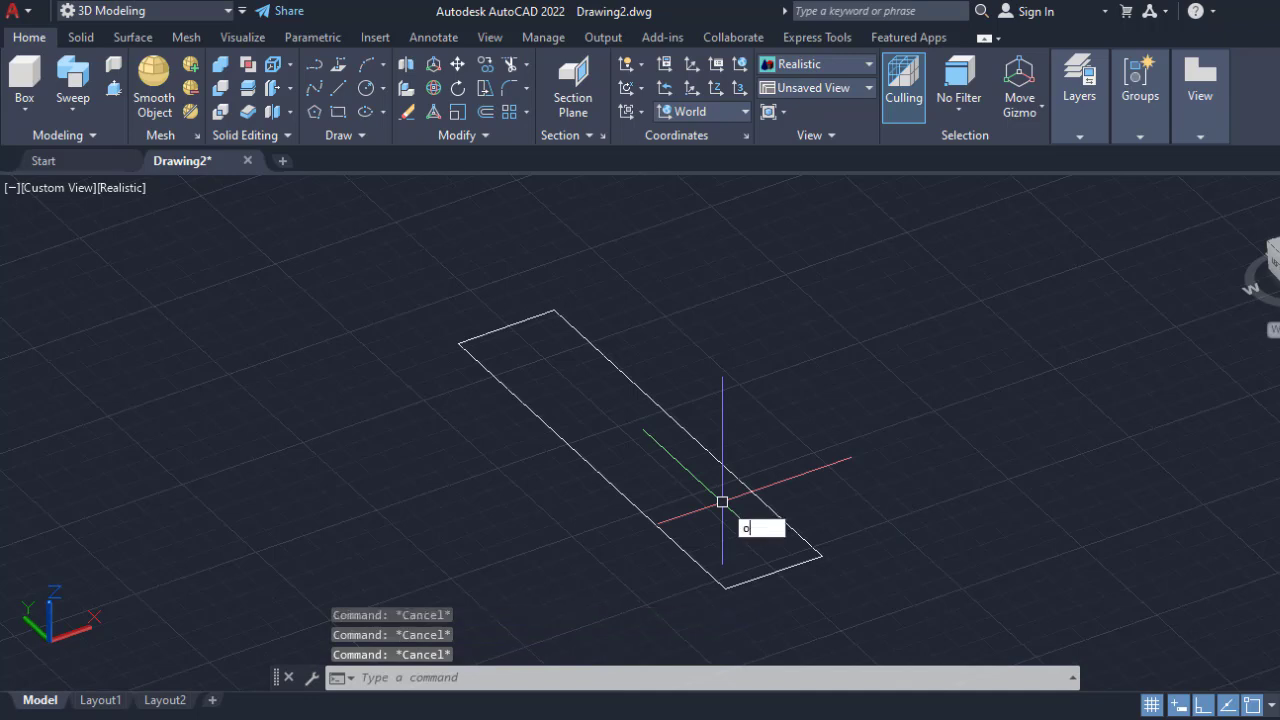
Offset all four sides of the 9" by 2" rectangle inward by .4".
{"action": "key", "text": "Return"}
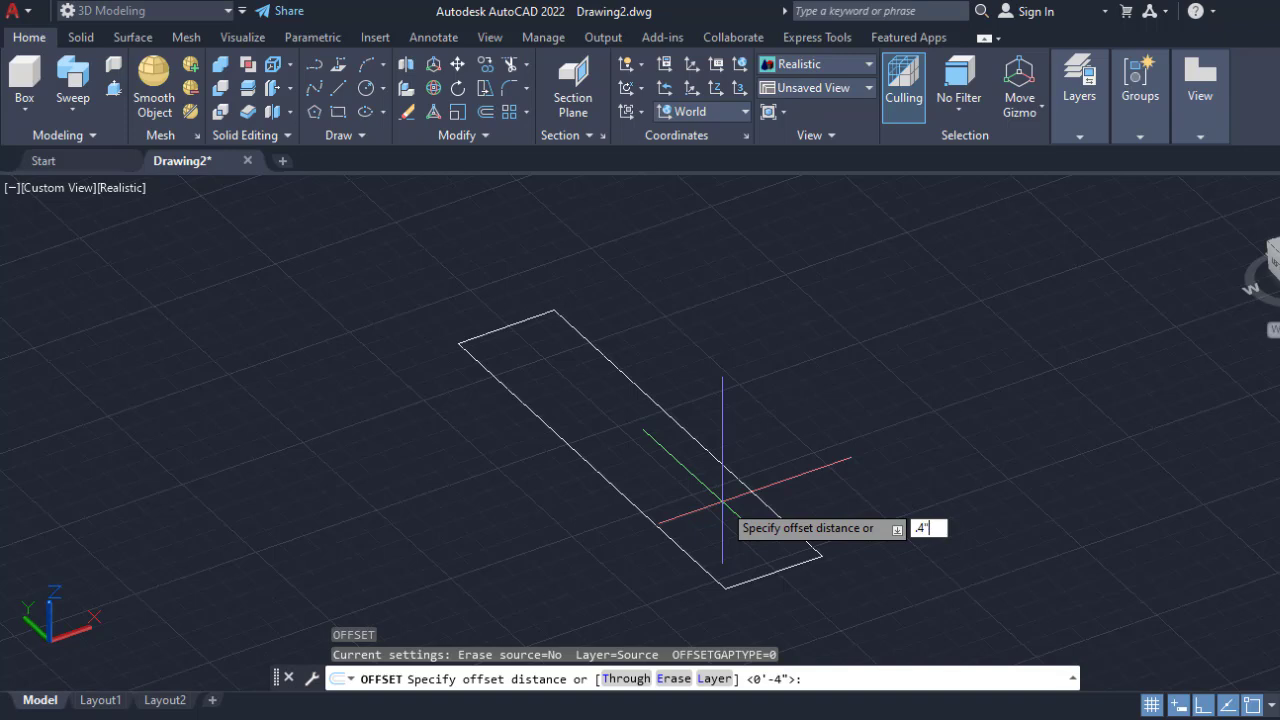
{"action": "type", "text": ".4\""}
{"action": "key", "text": "Return"}
{"action": "left_click", "coordinate": [731, 473]}
{"action": "left_click", "coordinate": [656, 515]}
{"action": "left_click", "coordinate": [656, 515]}
{"action": "left_click", "coordinate": [737, 563]}
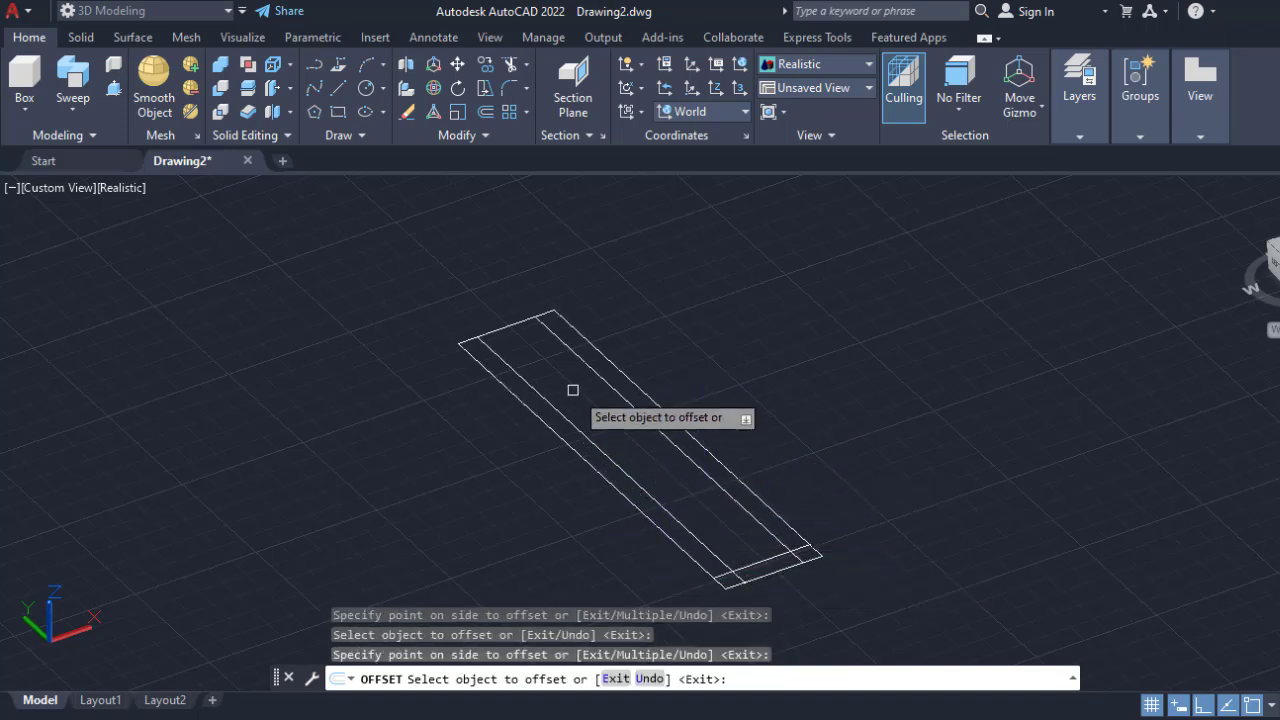
{"action": "left_click", "coordinate": [514, 323]}
{"action": "left_click", "coordinate": [540, 362]}
{"action": "key", "text": "Escape"}
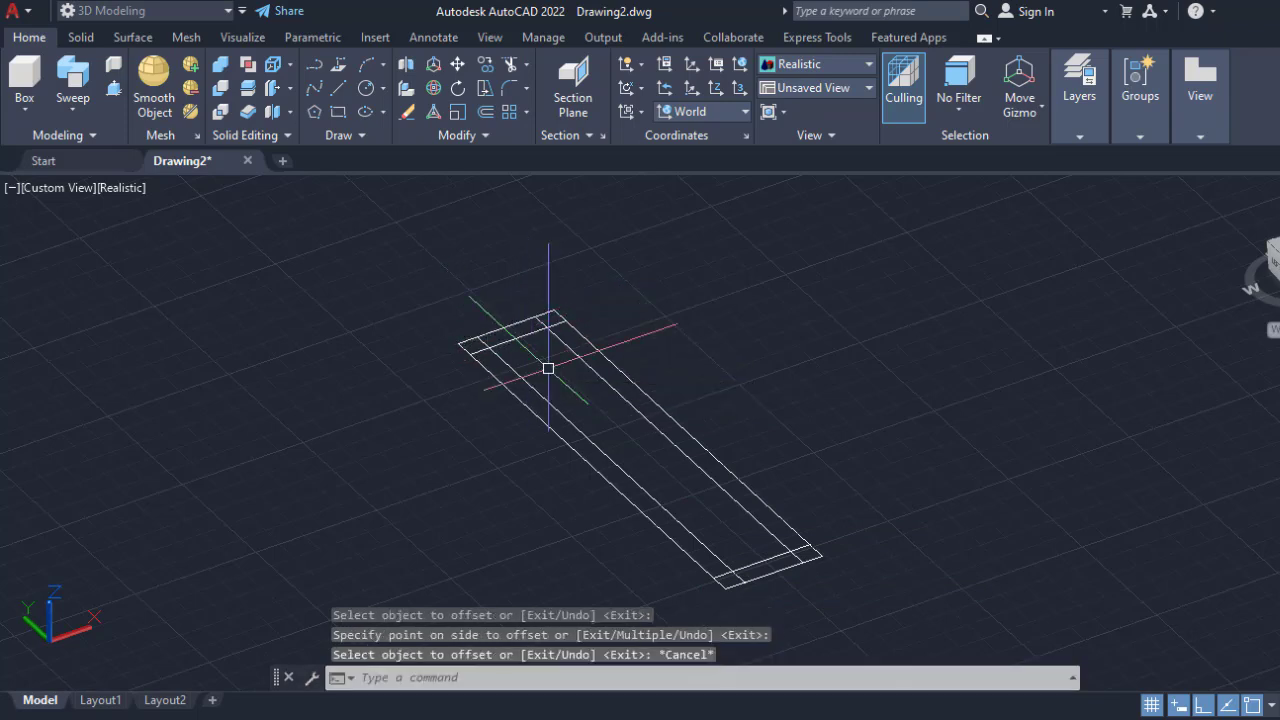
{"action": "key", "text": "Escape"}
{"action": "key", "text": "Escape"}
{"action": "key", "text": "Escape"}
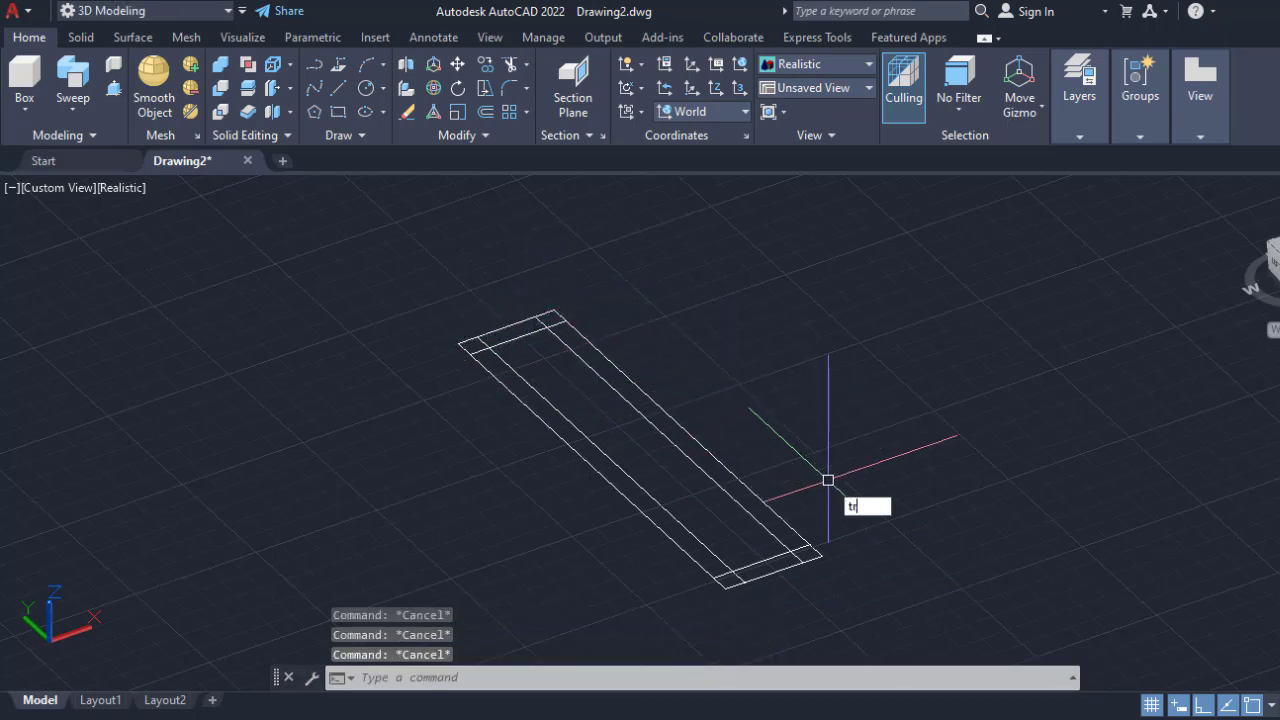
Trim the excess corner segments and inner offset lines along one long side of the 9" by 2" frame.
{"action": "key", "text": "Return"}
{"action": "scroll", "coordinate": [550, 312], "scroll_direction": "up", "scroll_amount": 3}
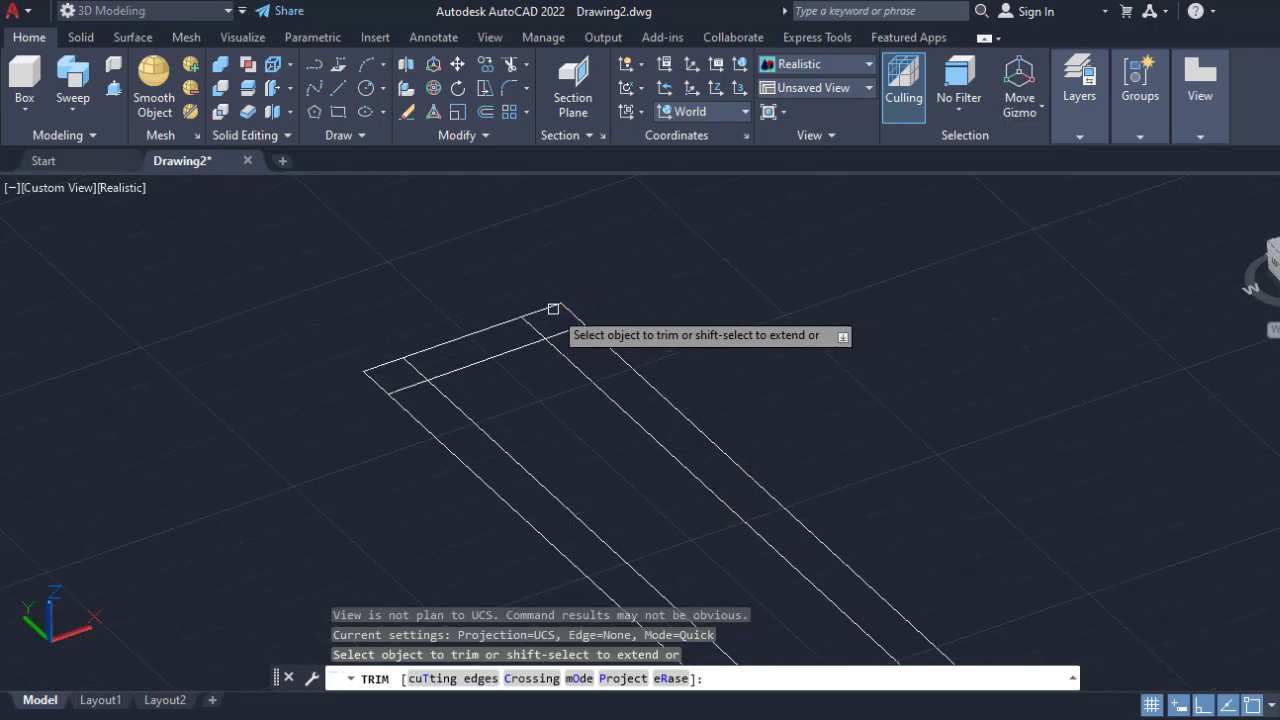
{"action": "left_click", "coordinate": [554, 310]}
{"action": "scroll", "coordinate": [634, 323], "scroll_direction": "down", "scroll_amount": 3}
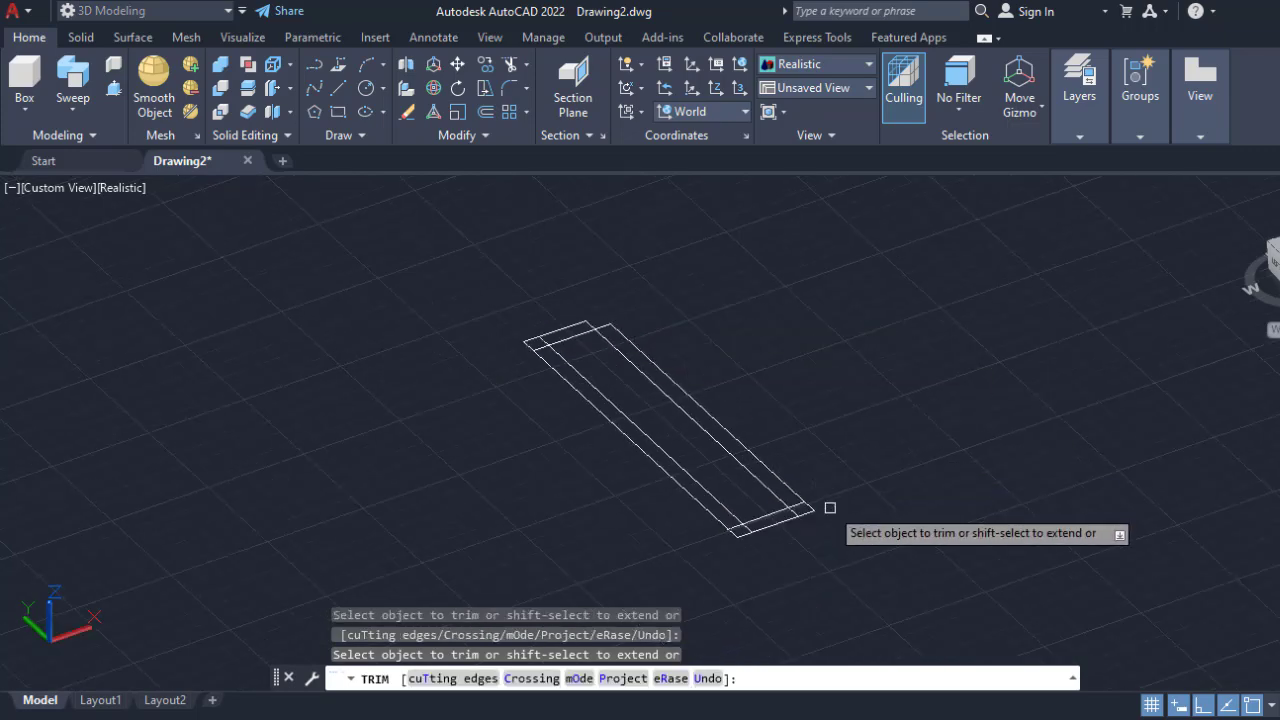
{"action": "scroll", "coordinate": [825, 505], "scroll_direction": "up", "scroll_amount": 3}
{"action": "scroll", "coordinate": [766, 514], "scroll_direction": "down", "scroll_amount": 1}
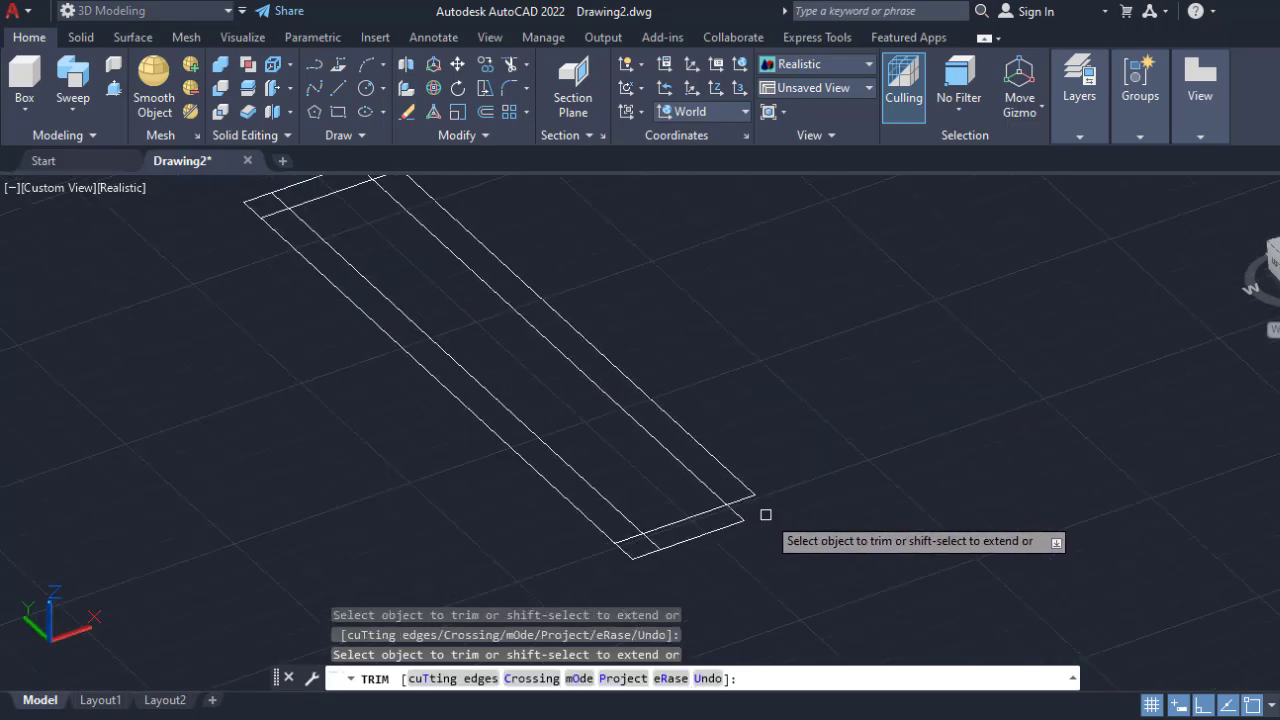
{"action": "left_click", "coordinate": [675, 452]}
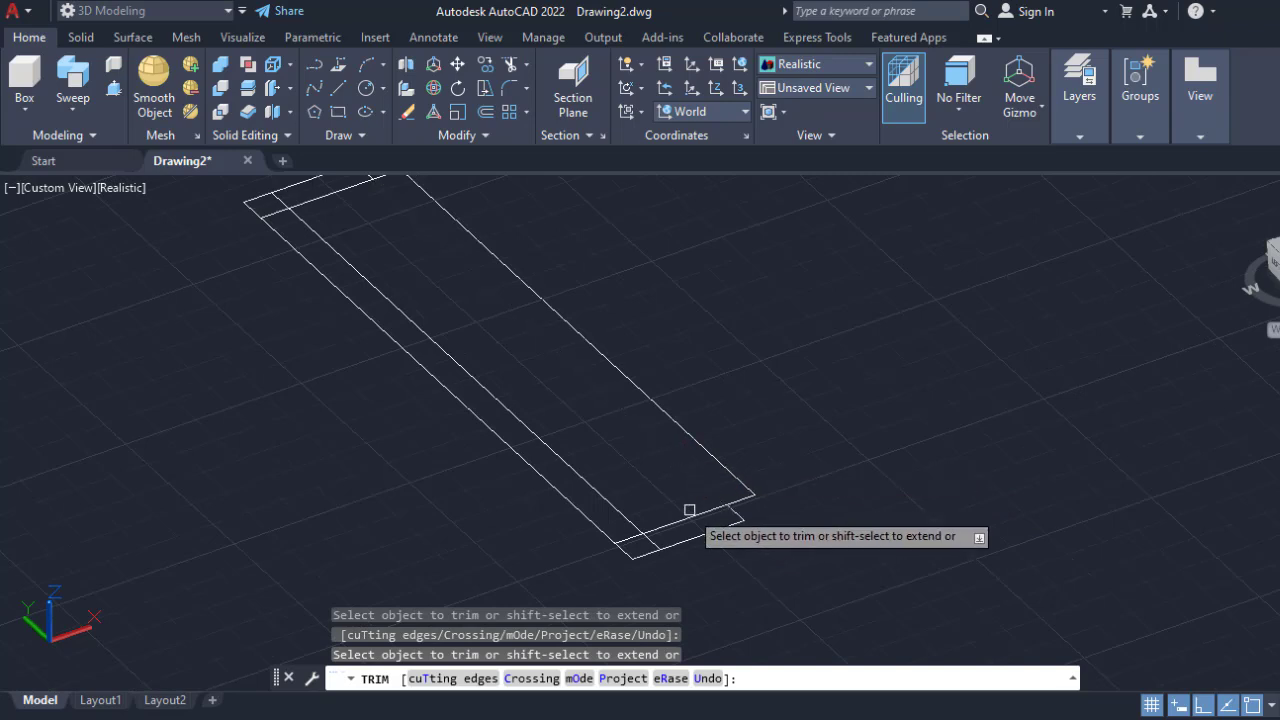
{"action": "left_click", "coordinate": [631, 522]}
Trim the leftover offset pieces at the opposite side's corners, leaving a closed profile with two notched corners on one long side.
{"action": "scroll", "coordinate": [381, 215], "scroll_direction": "up", "scroll_amount": 3}
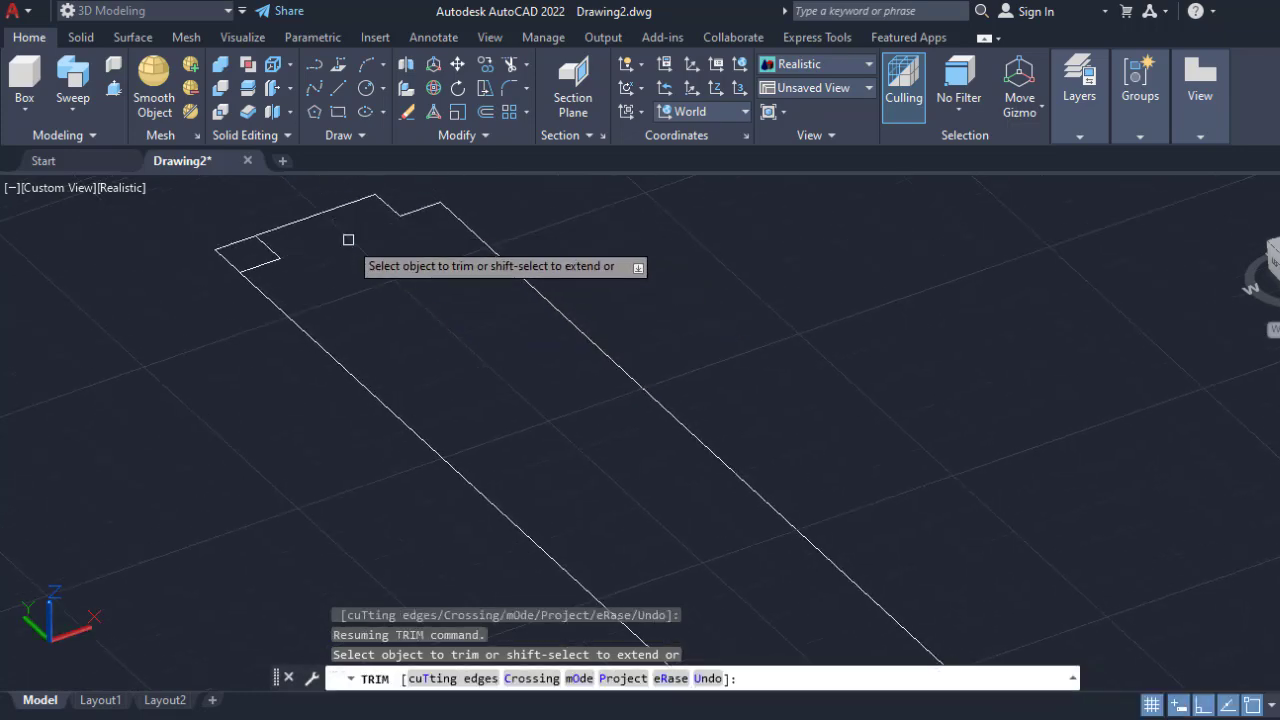
{"action": "left_click", "coordinate": [277, 254]}
{"action": "scroll", "coordinate": [362, 271], "scroll_direction": "down", "scroll_amount": 4}
{"action": "middle_click_drag", "start_coordinate": [605, 427], "coordinate": [750, 460]}
{"action": "key", "text": "Escape"}
{"action": "key", "text": "Escape"}
{"action": "key", "text": "Escape"}
{"action": "key", "text": "Escape"}
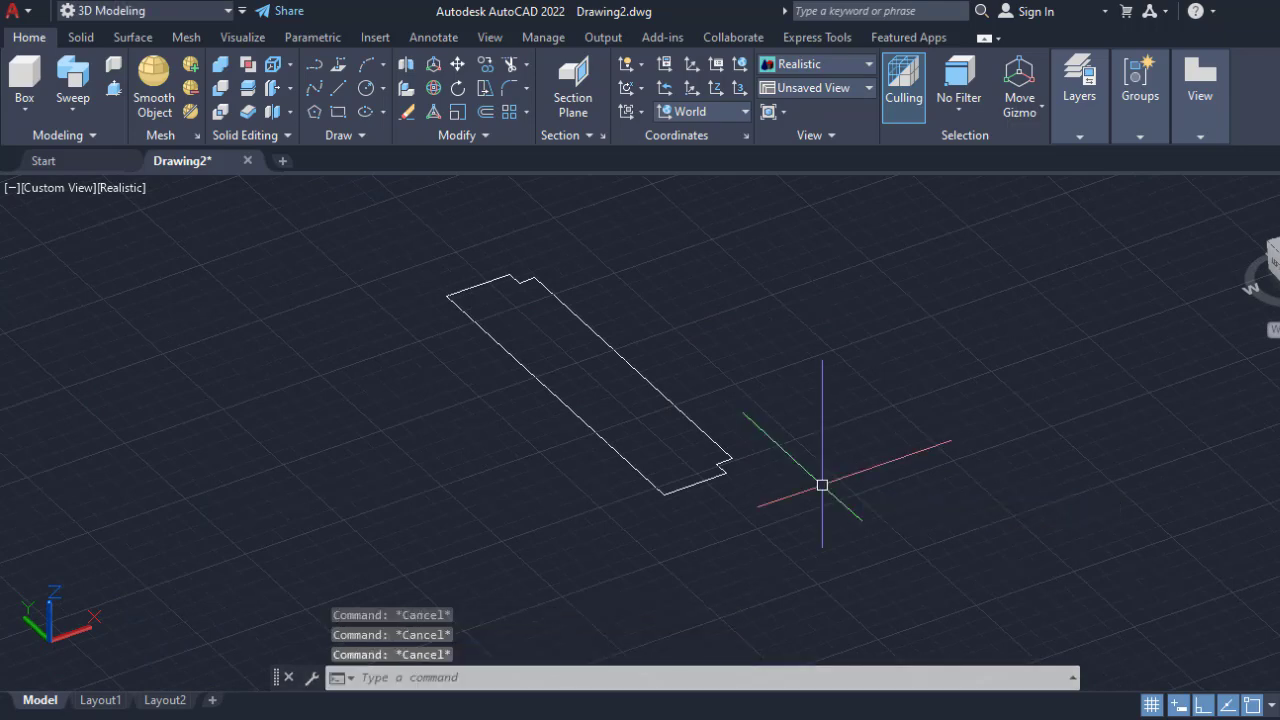
Draw a 7'.2" line along the Y axis in the empty space beside the small notched profile.
{"action": "scroll", "coordinate": [822, 485], "scroll_direction": "down", "scroll_amount": 4}
{"action": "middle_click_drag", "start_coordinate": [877, 510], "coordinate": [899, 395]}
{"action": "scroll", "coordinate": [897, 400], "scroll_direction": "down", "scroll_amount": 4}
{"action": "middle_click_drag", "start_coordinate": [1090, 400], "coordinate": [816, 455]}
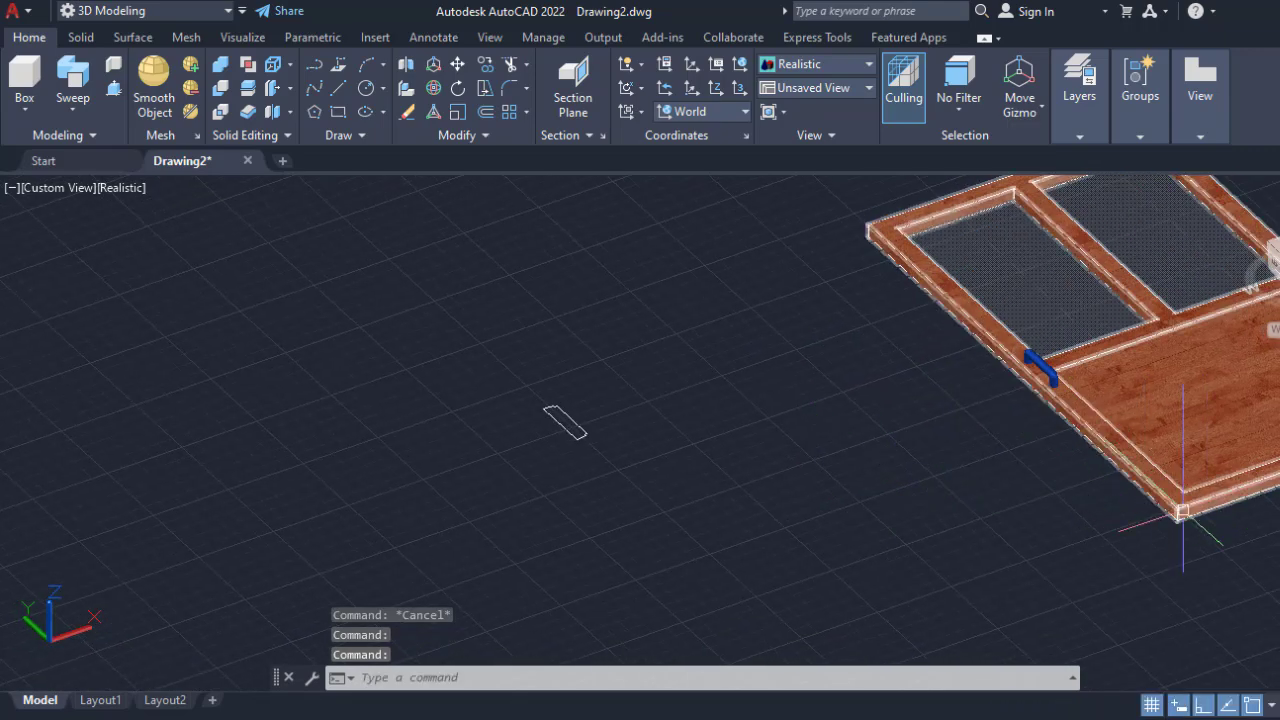
{"action": "scroll", "coordinate": [1057, 571], "scroll_direction": "down", "scroll_amount": 3}
{"action": "middle_click_drag", "start_coordinate": [1057, 571], "coordinate": [886, 565]}
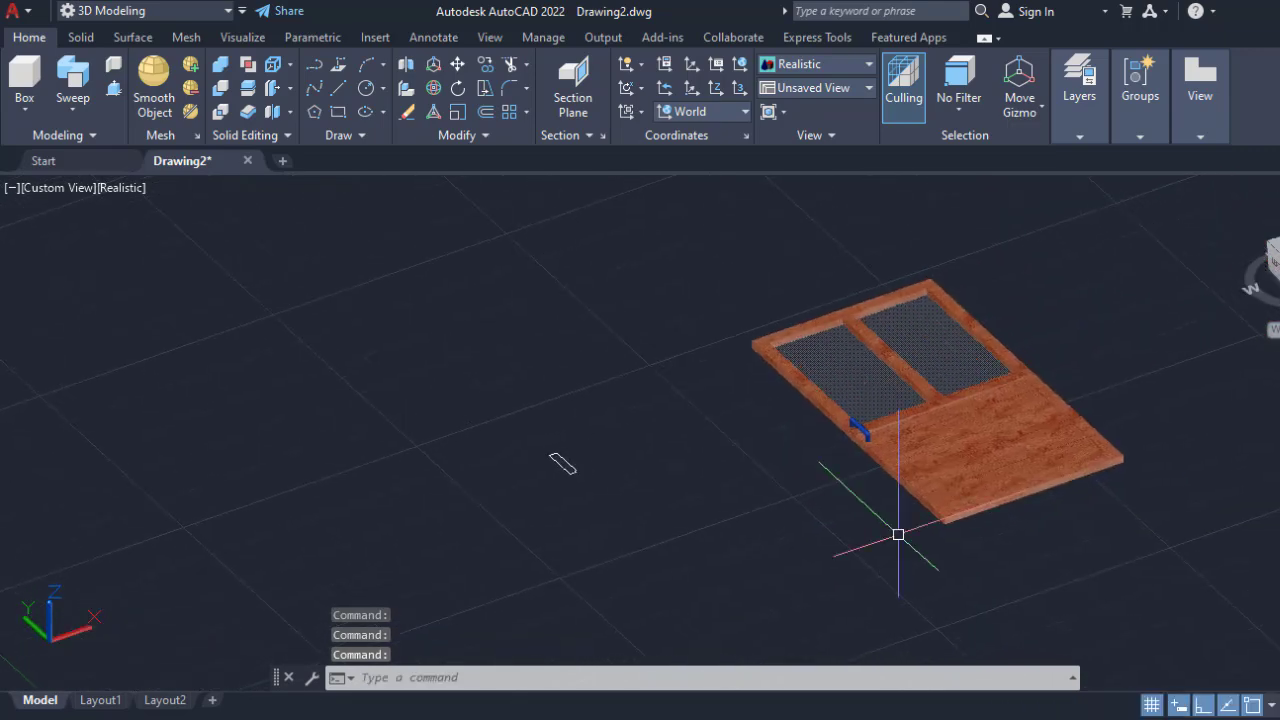
{"action": "scroll", "coordinate": [959, 478], "scroll_direction": "up", "scroll_amount": 3}
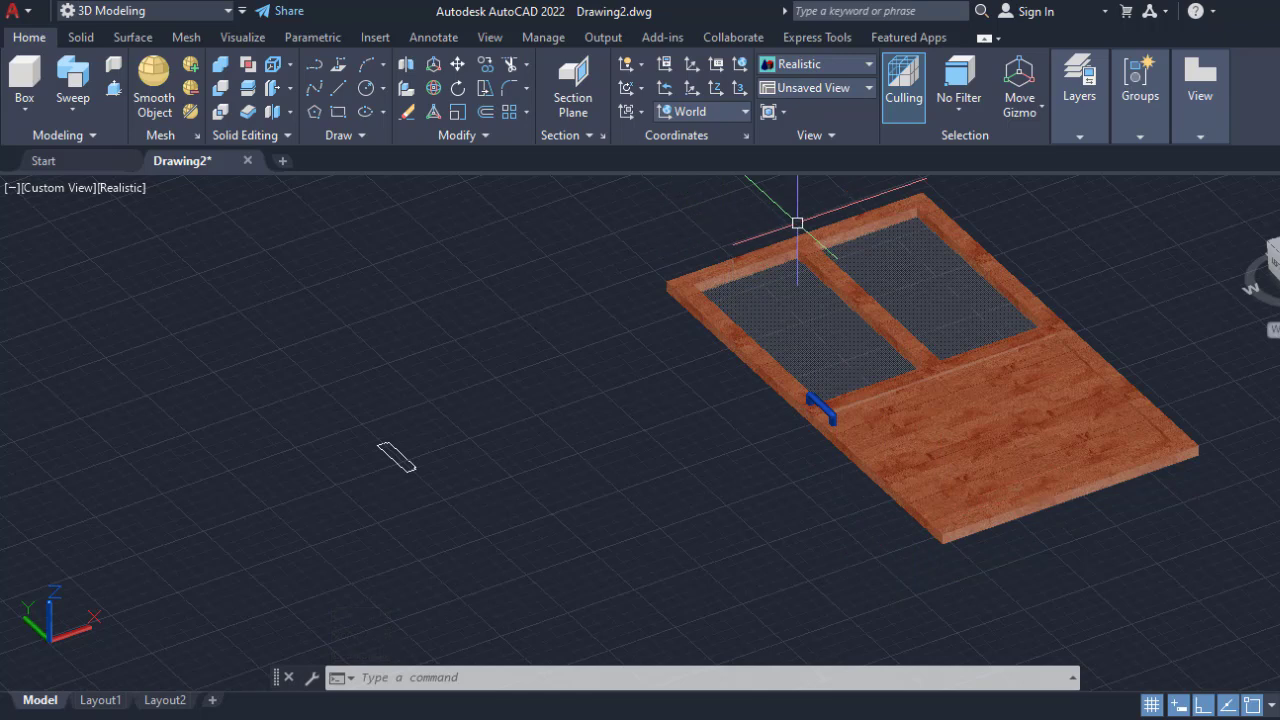
{"action": "middle_click_drag", "start_coordinate": [448, 549], "coordinate": [660, 434]}
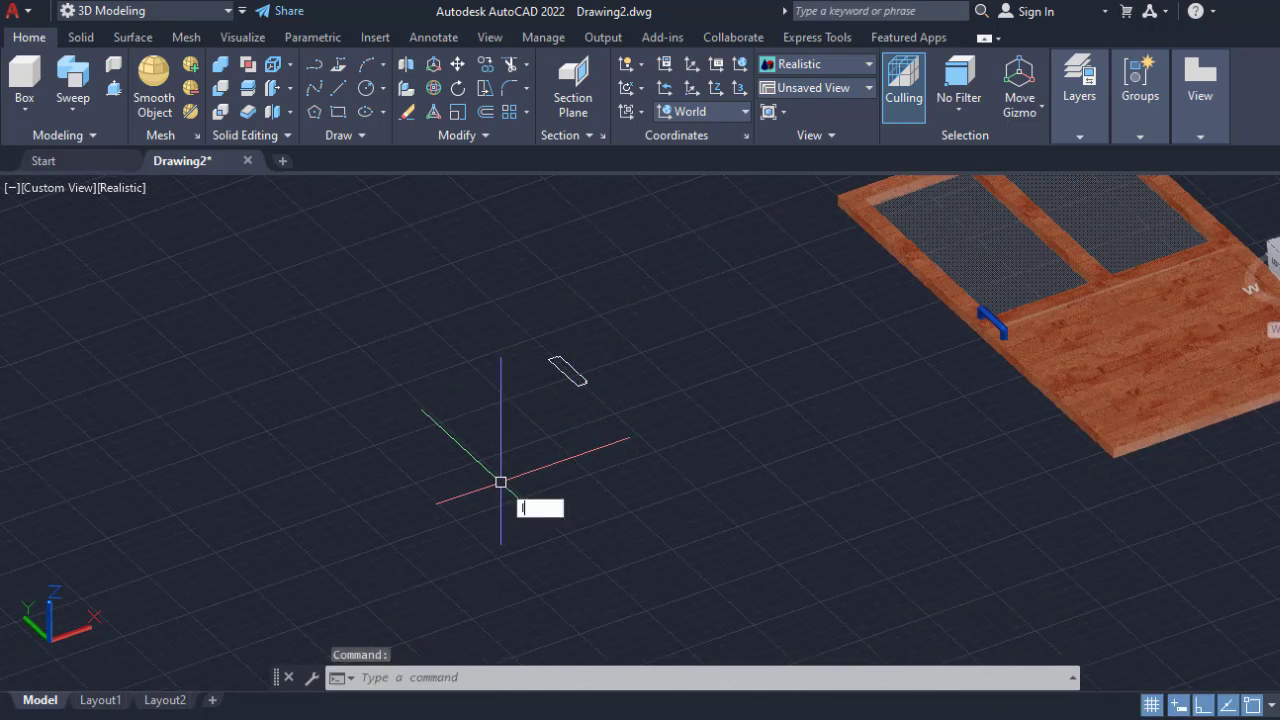
{"action": "type", "text": "l"}
{"action": "key", "text": "Return"}
{"action": "left_click", "coordinate": [351, 342]}
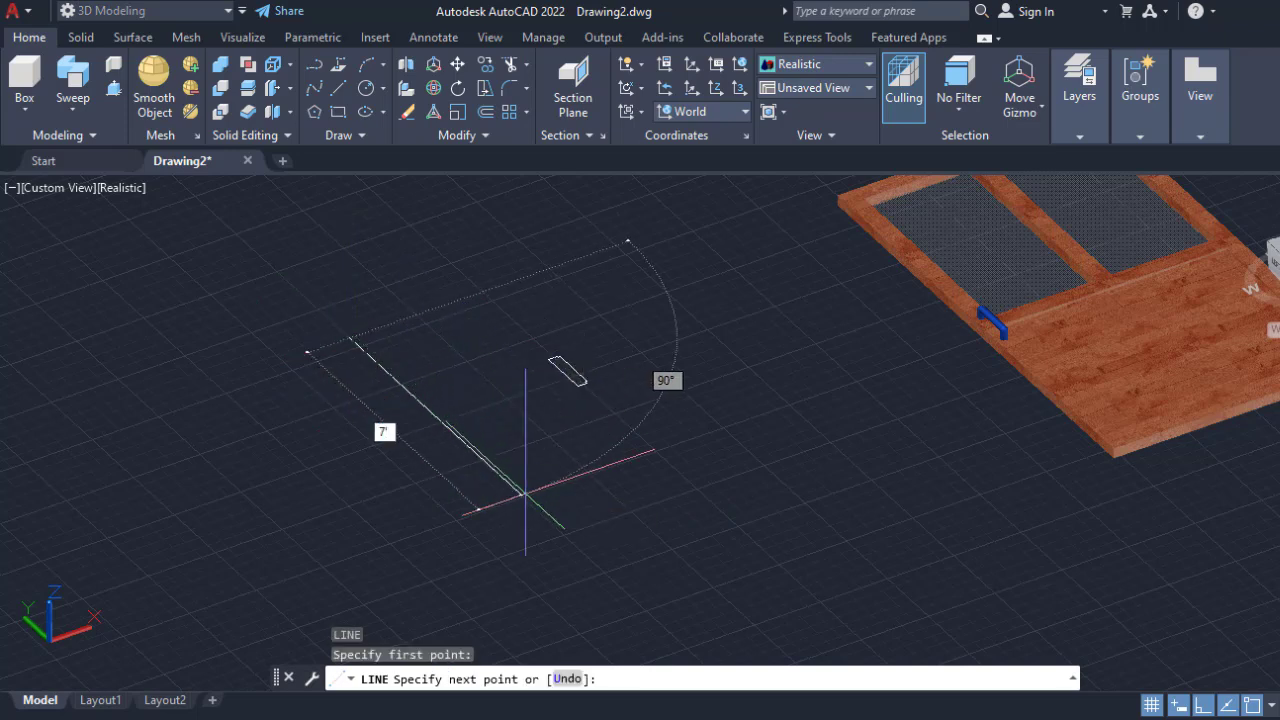
{"action": "type", "text": "7'2"}
{"action": "key", "text": "Return"}
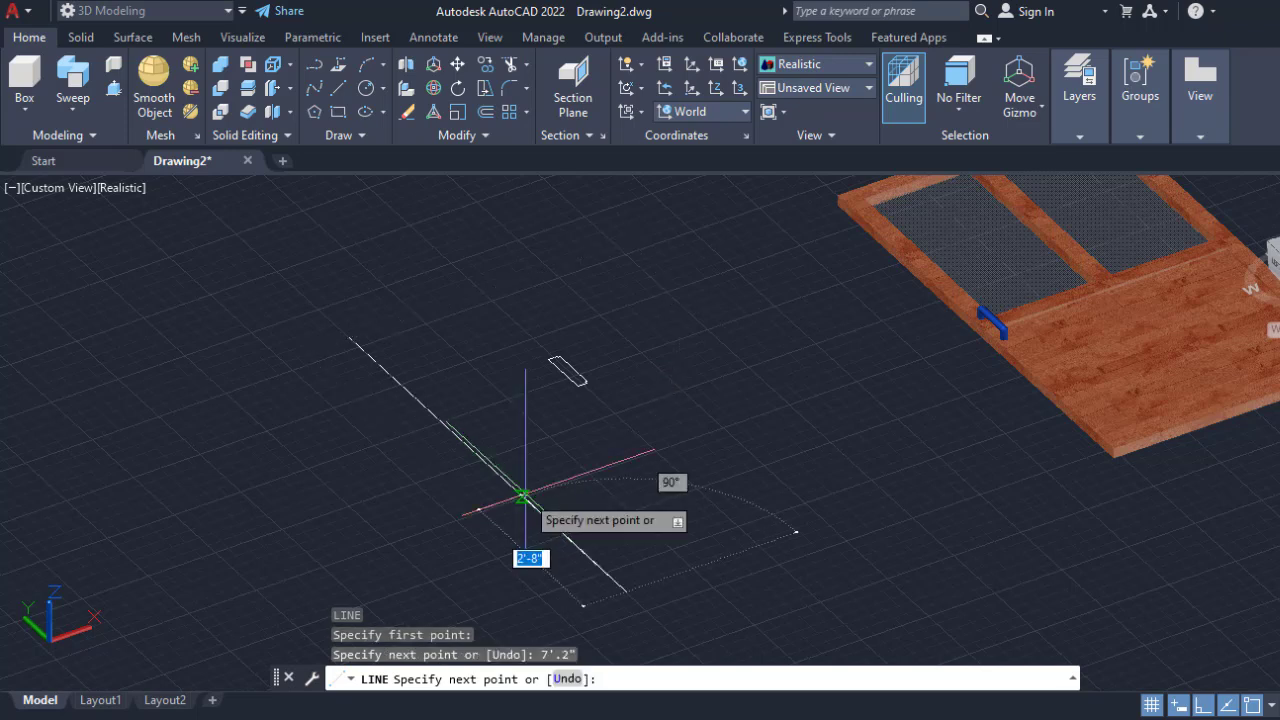
{"action": "key", "text": "Escape"}
Start a line at the far end of the long line and draw a 4'4" segment along the X axis away from the door.
{"action": "scroll", "coordinate": [458, 457], "scroll_direction": "down", "scroll_amount": 2}
{"action": "middle_click_drag", "start_coordinate": [468, 473], "coordinate": [542, 429]}
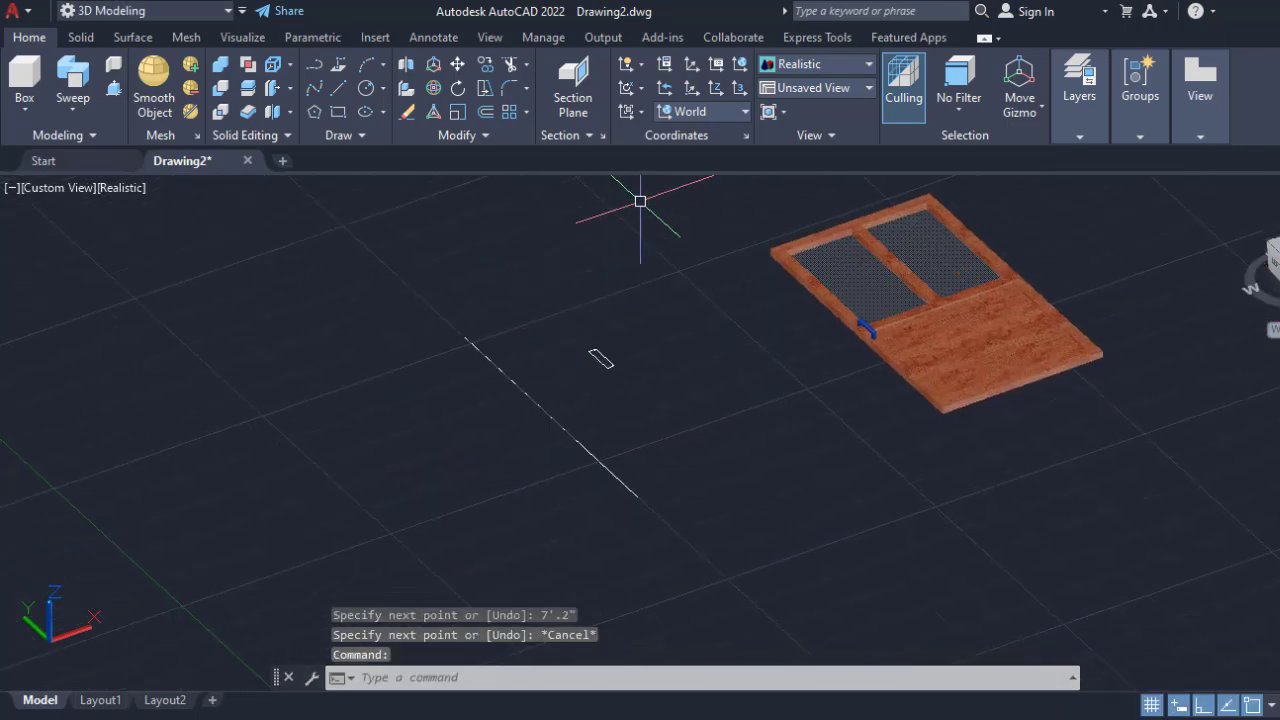
{"action": "left_click", "coordinate": [339, 88]}
{"action": "scroll", "coordinate": [480, 366], "scroll_direction": "up", "scroll_amount": 3}
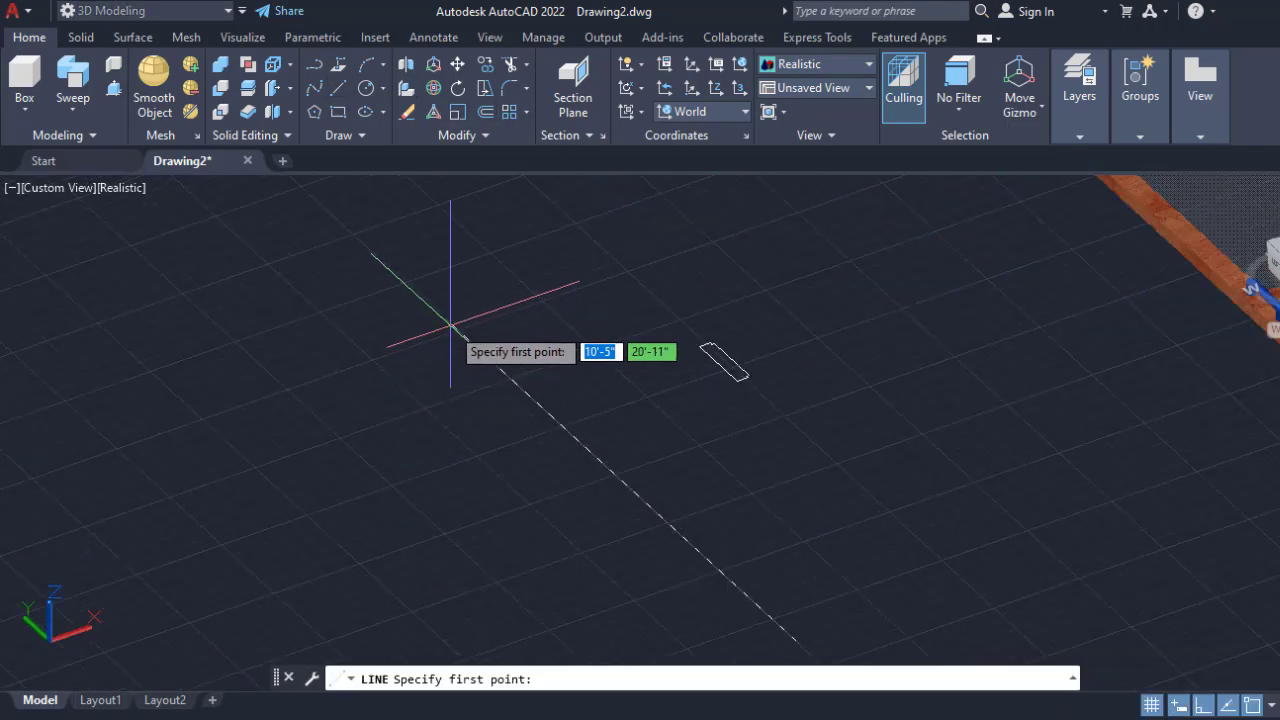
{"action": "left_click", "coordinate": [449, 321]}
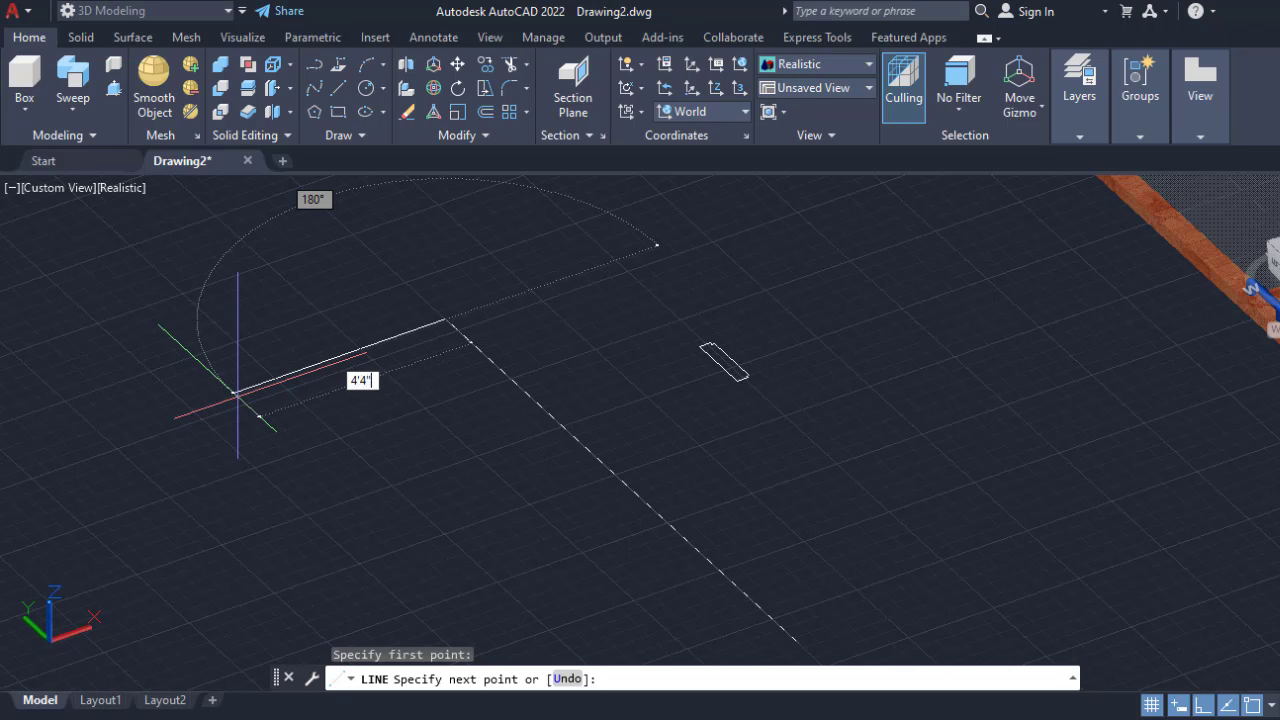
{"action": "type", "text": "4'4\""}
{"action": "key", "text": "Return"}
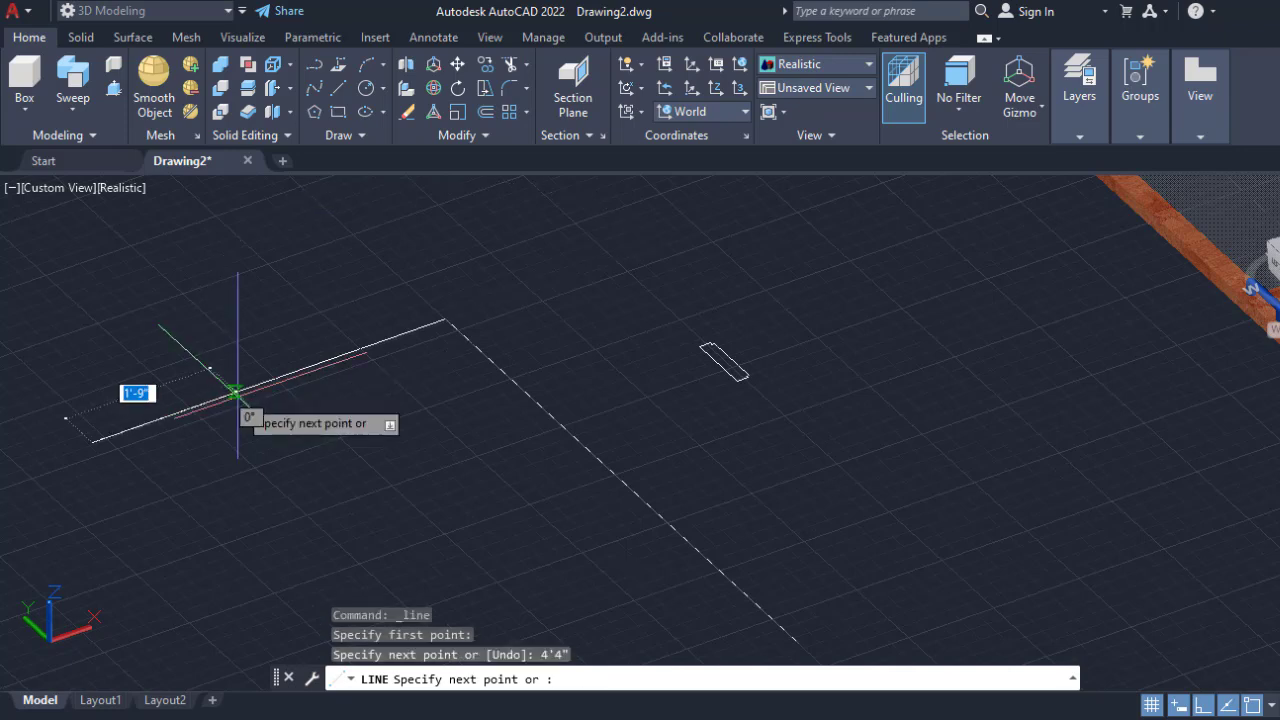
Add a 7'2" segment along the Y axis to complete the open three-sided outline.
{"action": "scroll", "coordinate": [360, 420], "scroll_direction": "down", "scroll_amount": 3}
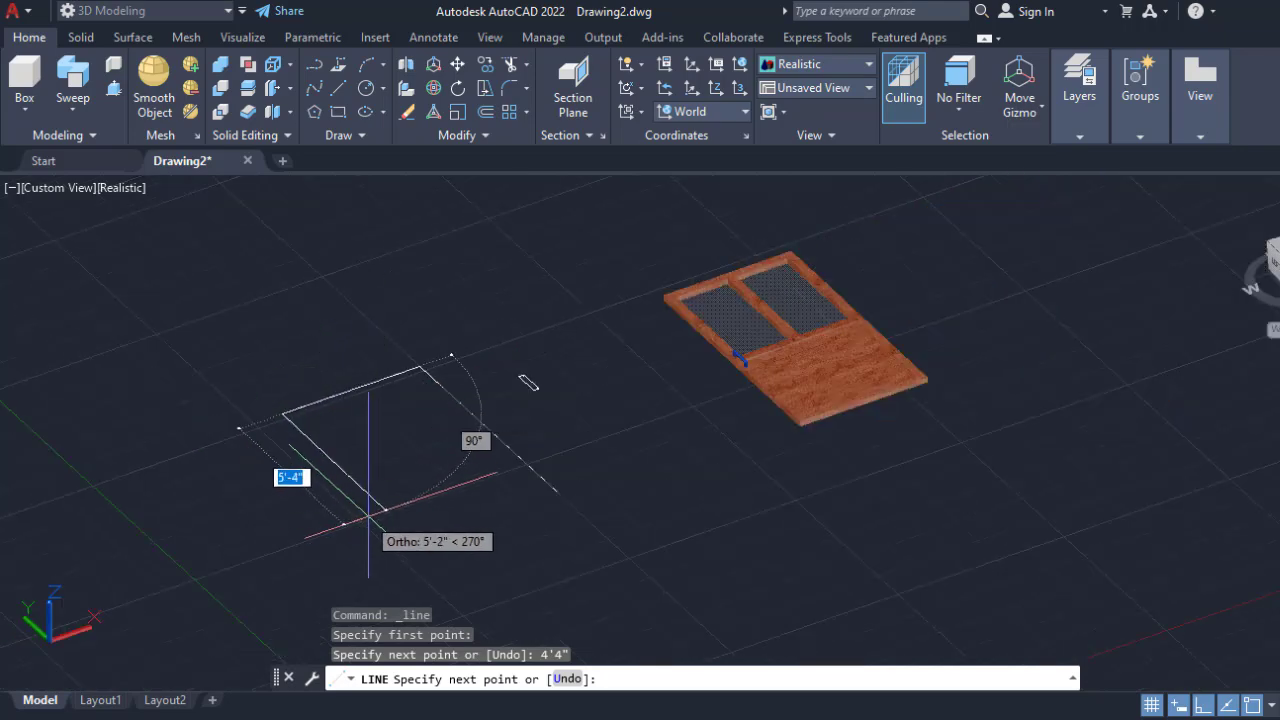
{"action": "type", "text": "7"}
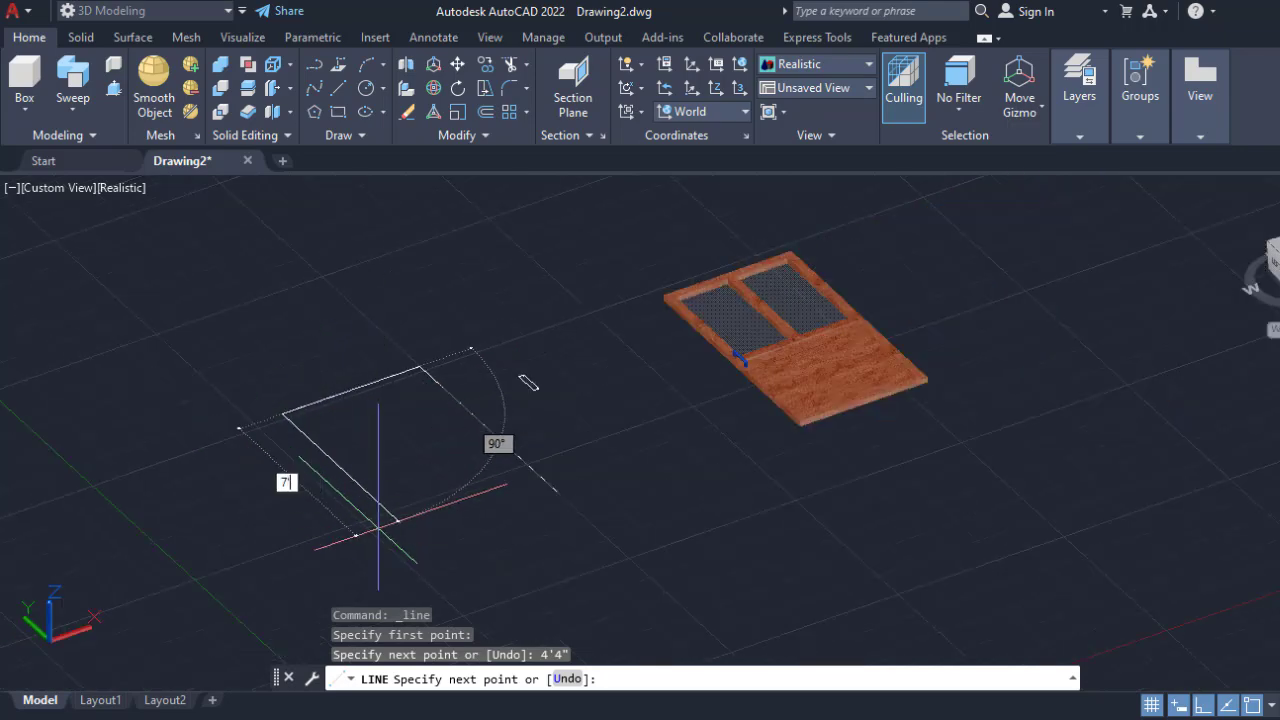
{"action": "type", "text": "'2\""}
{"action": "key", "text": "Return"}
{"action": "key", "text": "Escape"}
{"action": "key", "text": "Escape"}
{"action": "key", "text": "Escape"}
{"action": "key", "text": "Escape"}
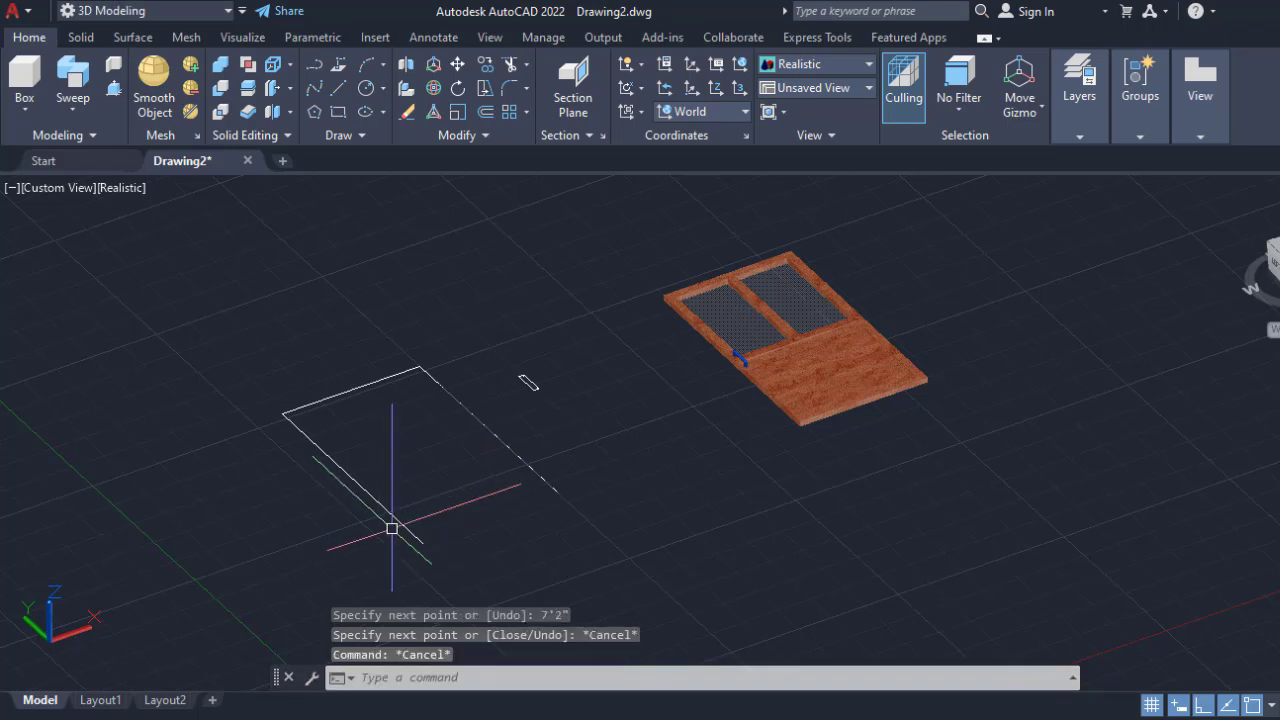
Select the small notched profile and switch to the Rotate Gizmo.
{"action": "scroll", "coordinate": [534, 365], "scroll_direction": "up", "scroll_amount": 2}
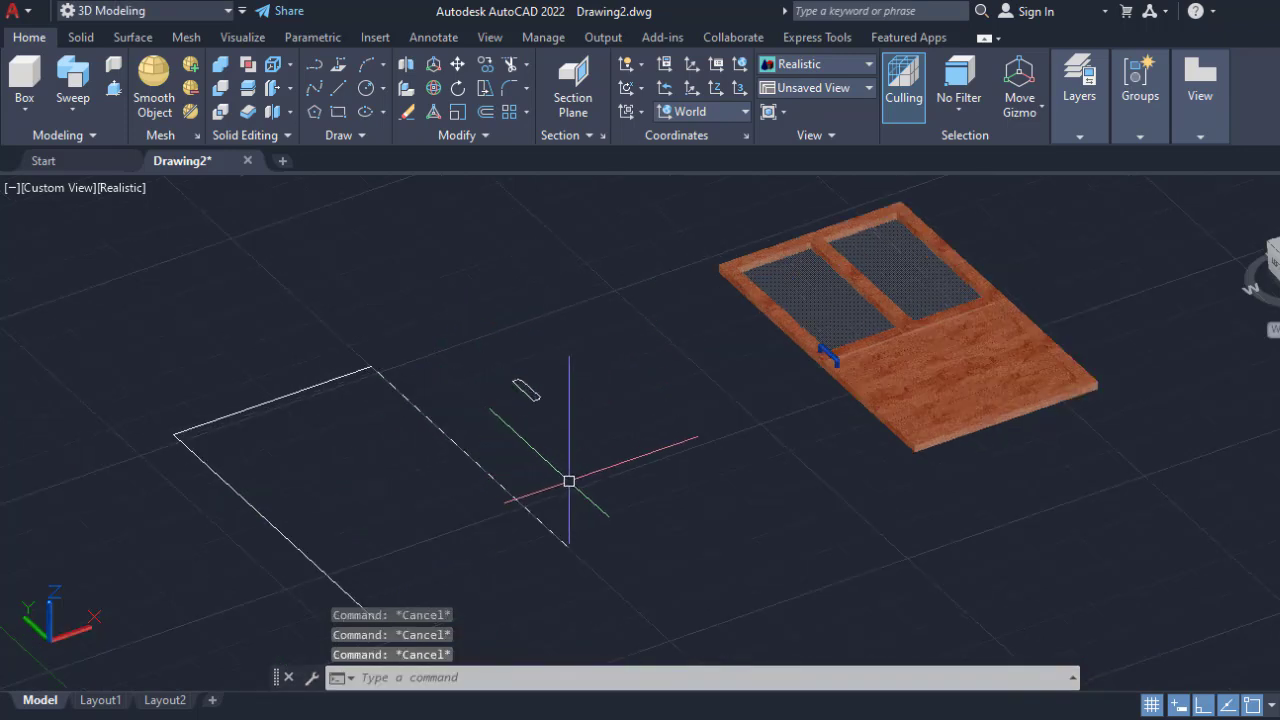
{"action": "middle_click_drag", "start_coordinate": [566, 481], "coordinate": [578, 433]}
{"action": "left_click", "coordinate": [594, 293]}
{"action": "left_click", "coordinate": [504, 375]}
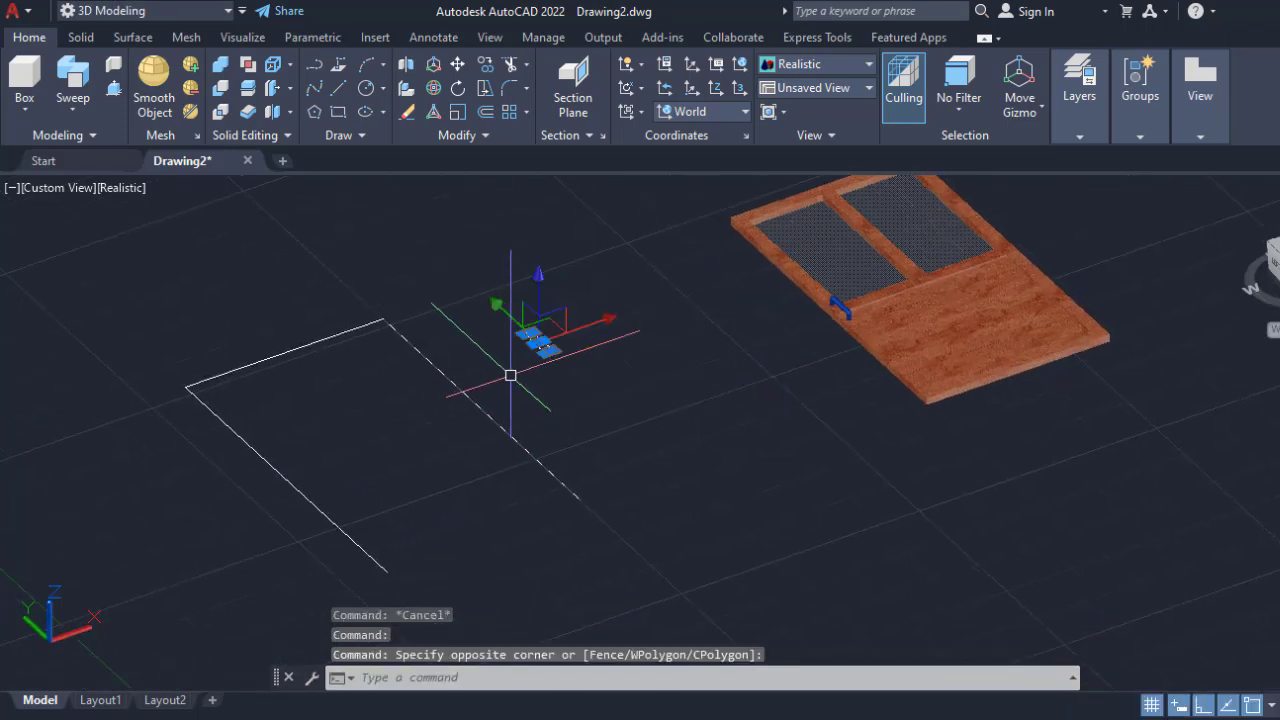
{"action": "left_click", "coordinate": [1040, 118]}
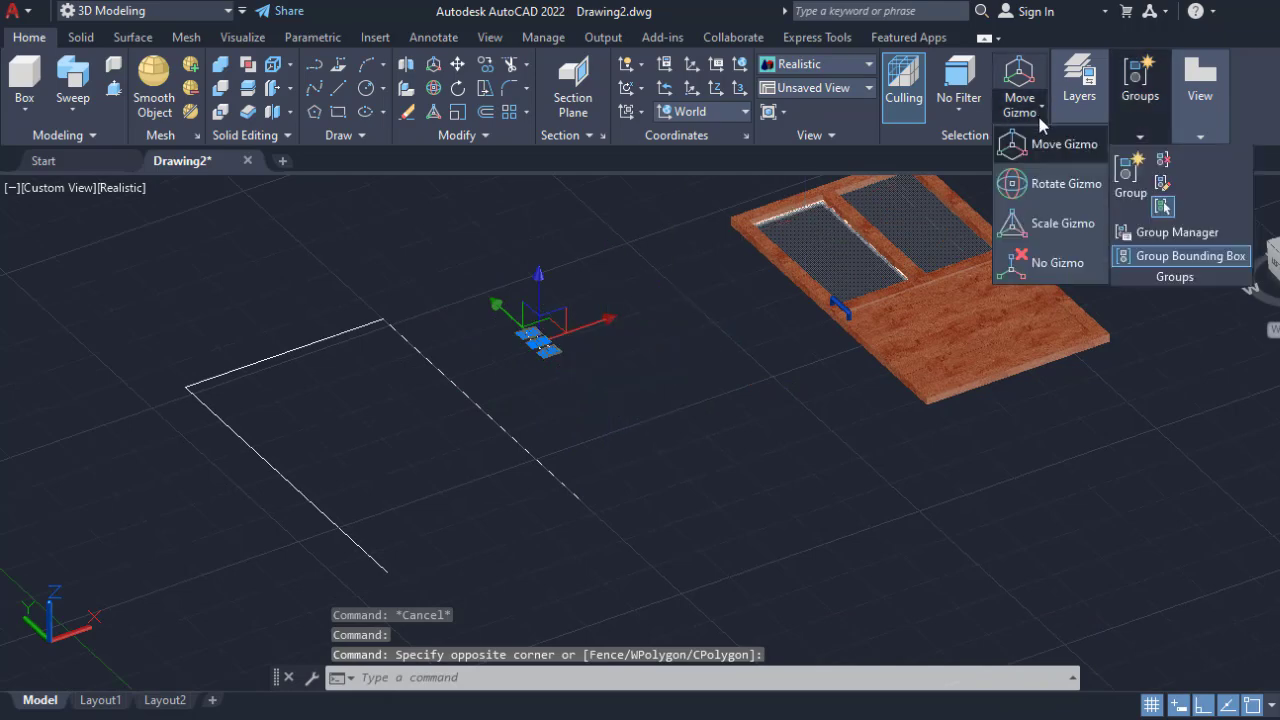
{"action": "left_click", "coordinate": [1055, 183]}
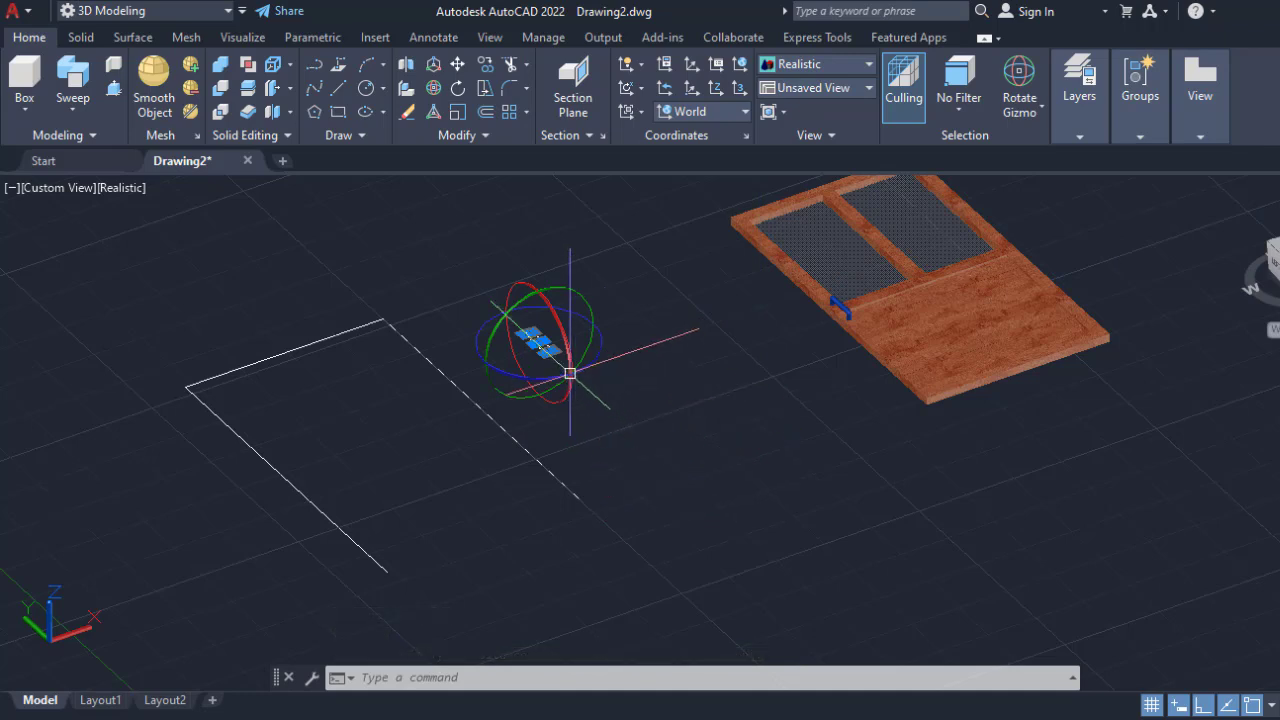
{"action": "left_click", "coordinate": [557, 321]}
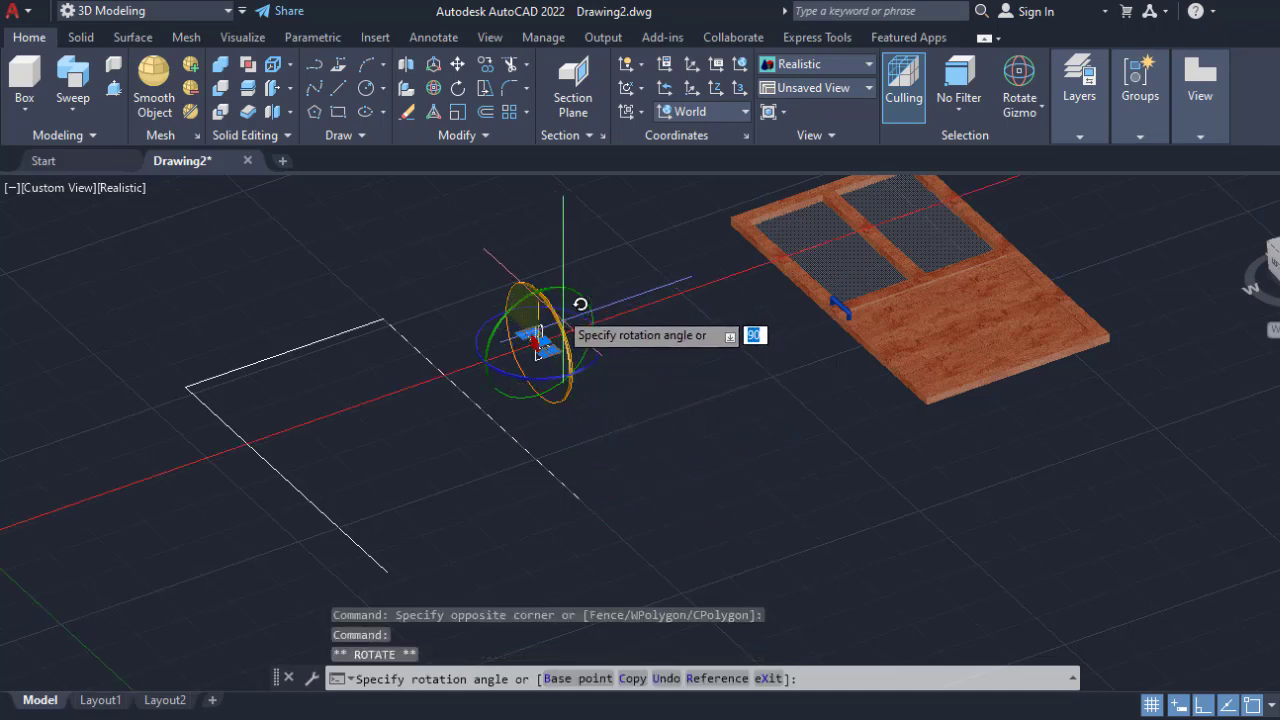
{"action": "key", "text": "space"}
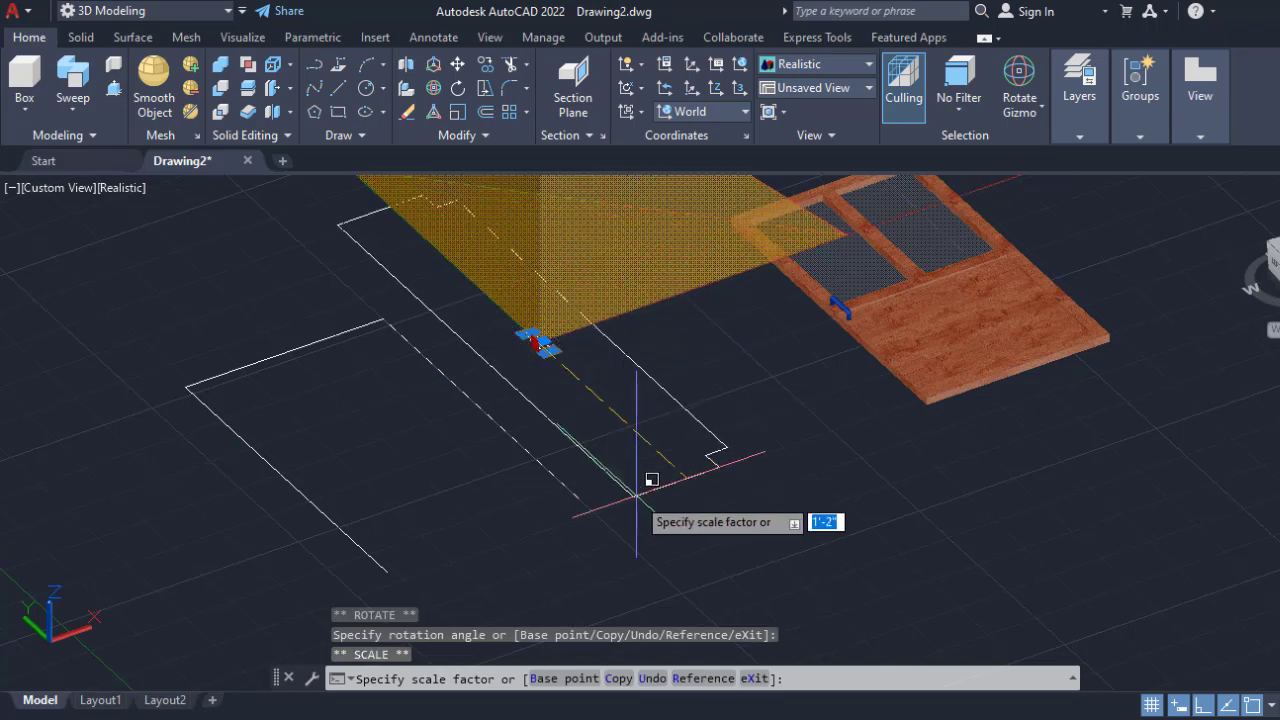
{"action": "key", "text": "Escape"}
{"action": "key", "text": "Escape"}
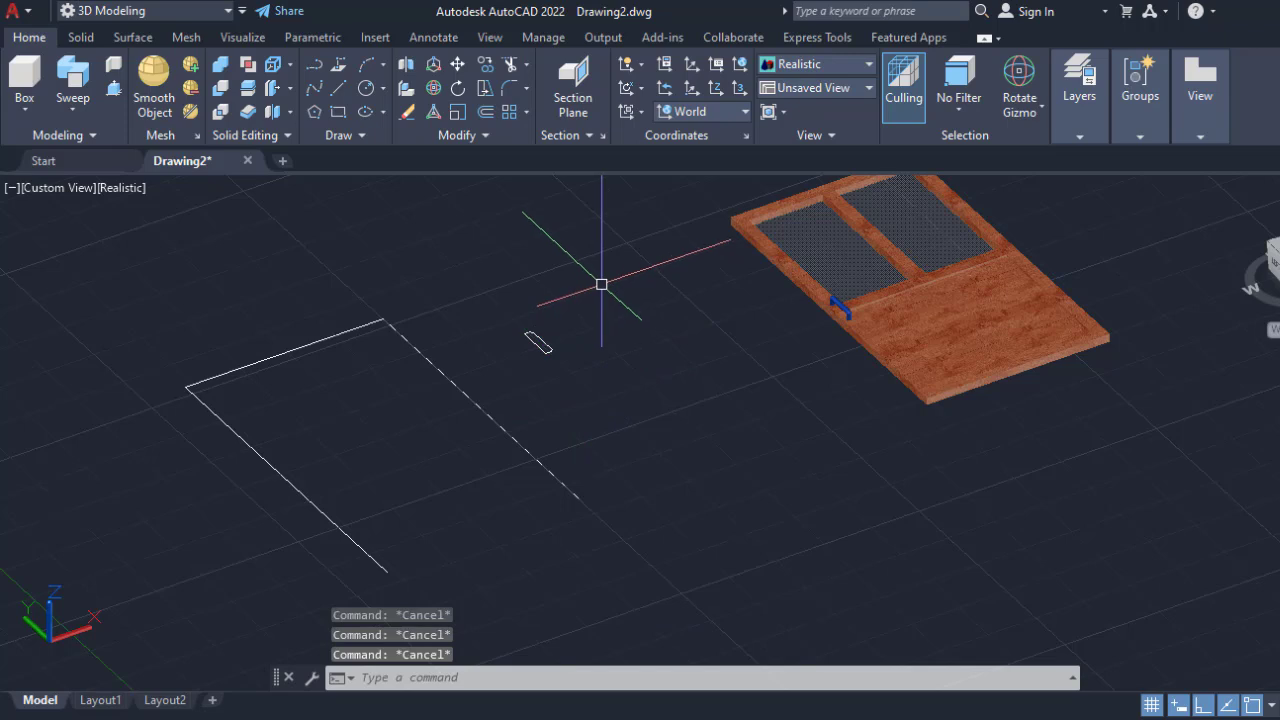
Rotate the notched profile about the X axis to stand vertically, with Ortho off.
{"action": "left_click", "coordinate": [601, 280]}
{"action": "left_click", "coordinate": [500, 363]}
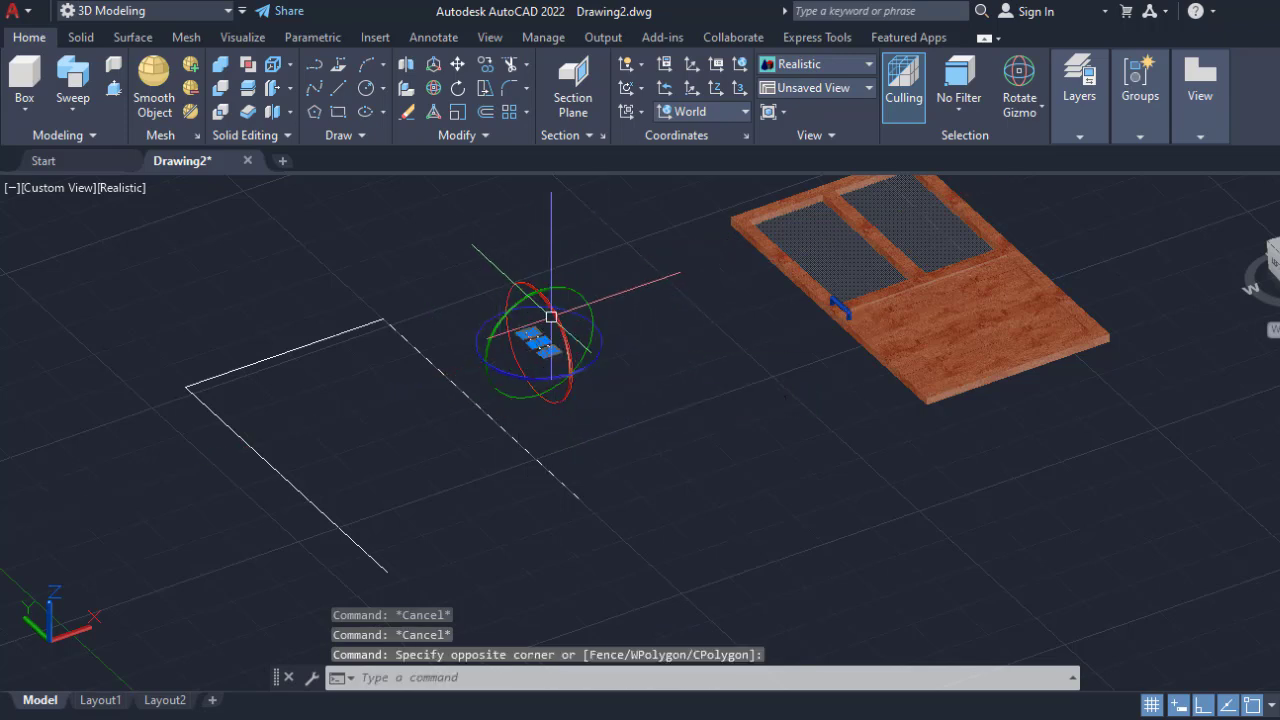
{"action": "left_click", "coordinate": [553, 318]}
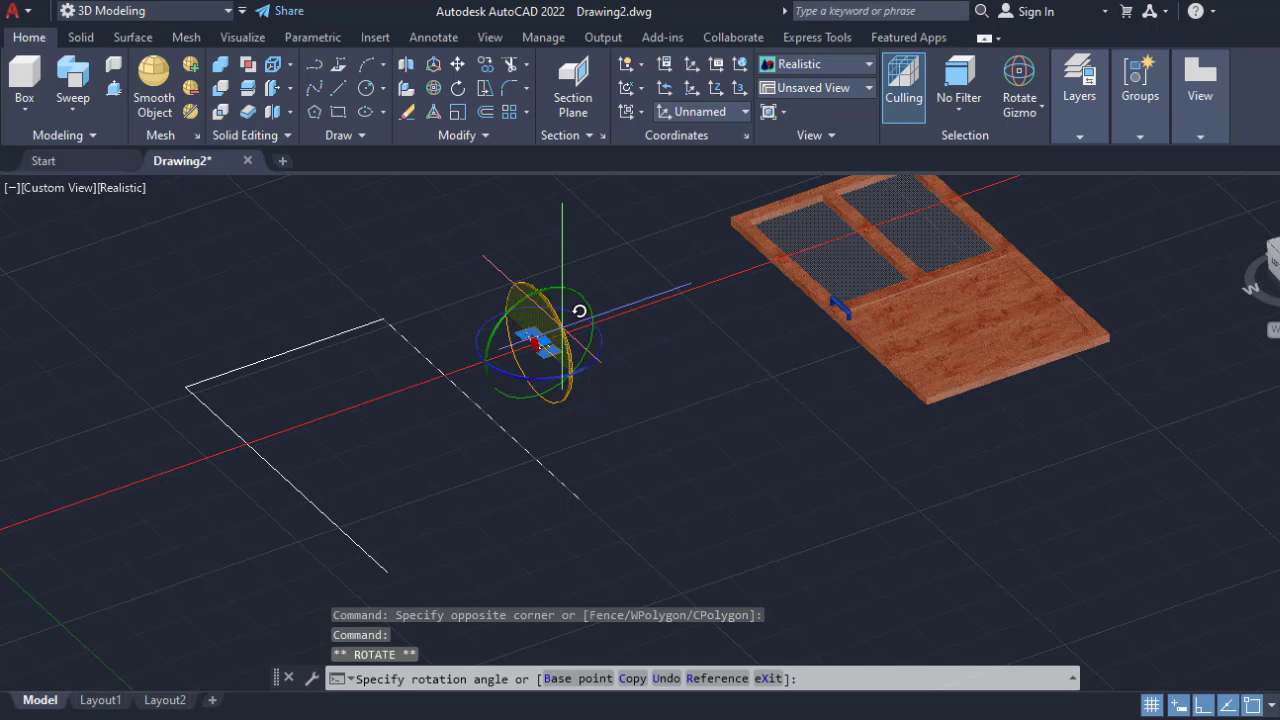
{"action": "left_click", "coordinate": [1197, 708]}
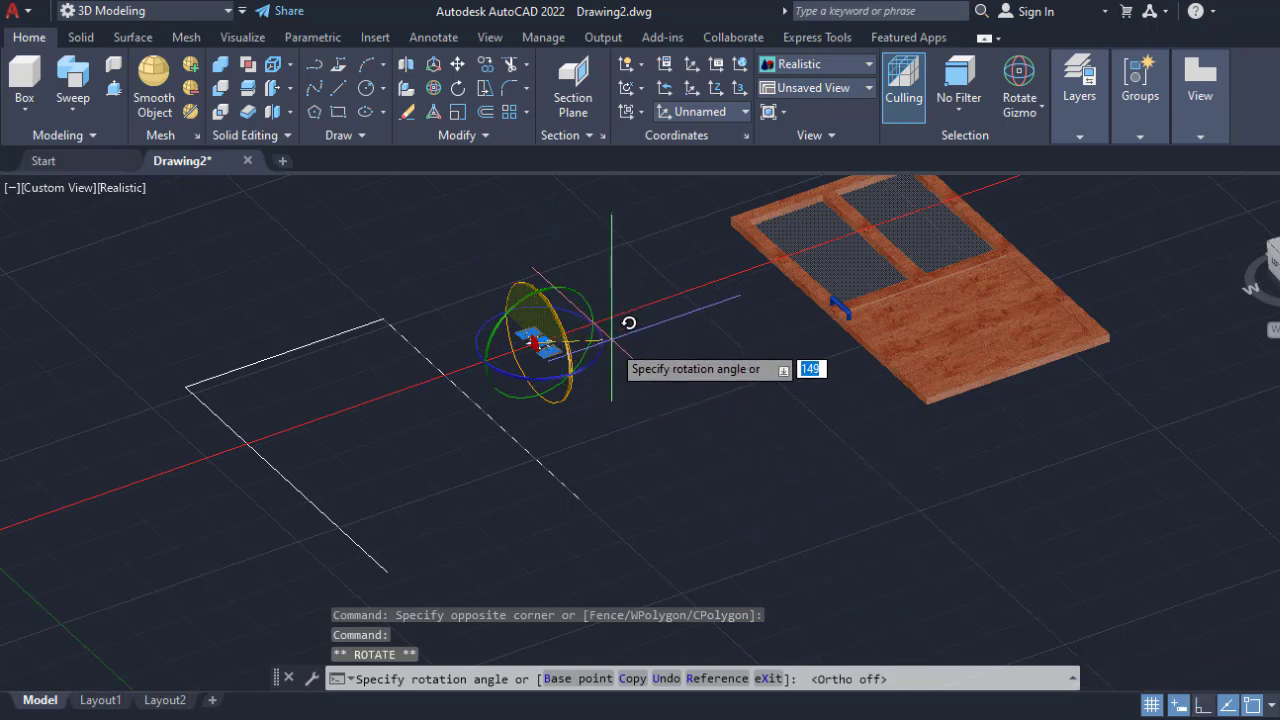
{"action": "key", "text": "Return"}
{"action": "key", "text": "Escape"}
{"action": "key", "text": "Escape"}
{"action": "key", "text": "Escape"}
Move the upright profile from its lower corner to the free end of the 7'2" line.
{"action": "left_click", "coordinate": [546, 320]}
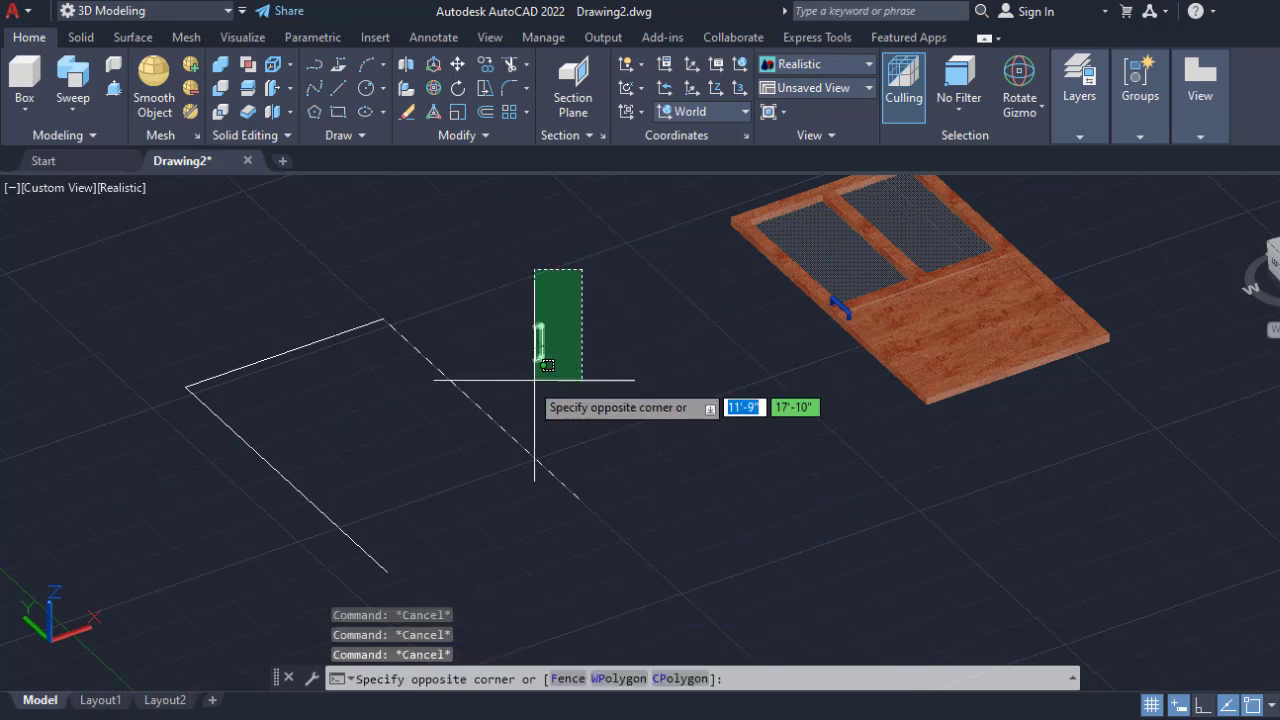
{"action": "left_click", "coordinate": [509, 385]}
{"action": "type", "text": "m"}
{"action": "key", "text": "Return"}
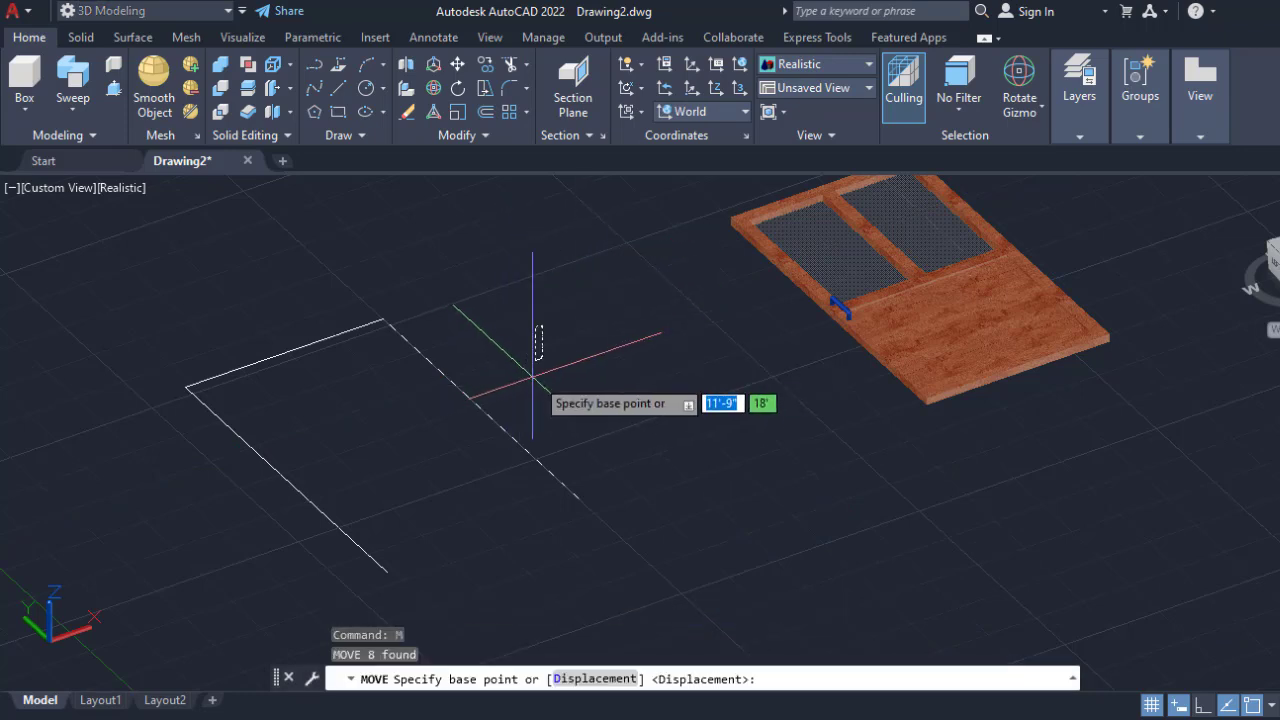
{"action": "scroll", "coordinate": [532, 375], "scroll_direction": "up", "scroll_amount": 2}
{"action": "left_click", "coordinate": [527, 344]}
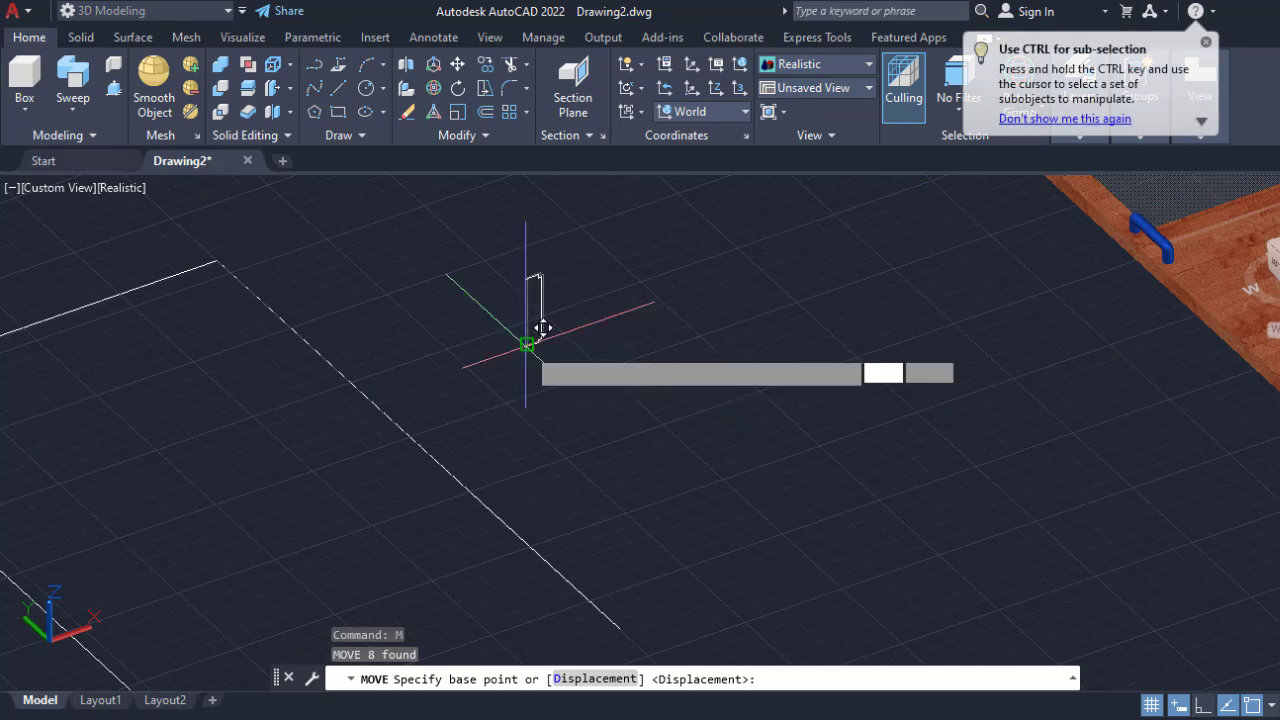
{"action": "scroll", "coordinate": [540, 352], "scroll_direction": "down", "scroll_amount": 3}
{"action": "scroll", "coordinate": [463, 458], "scroll_direction": "up", "scroll_amount": 1}
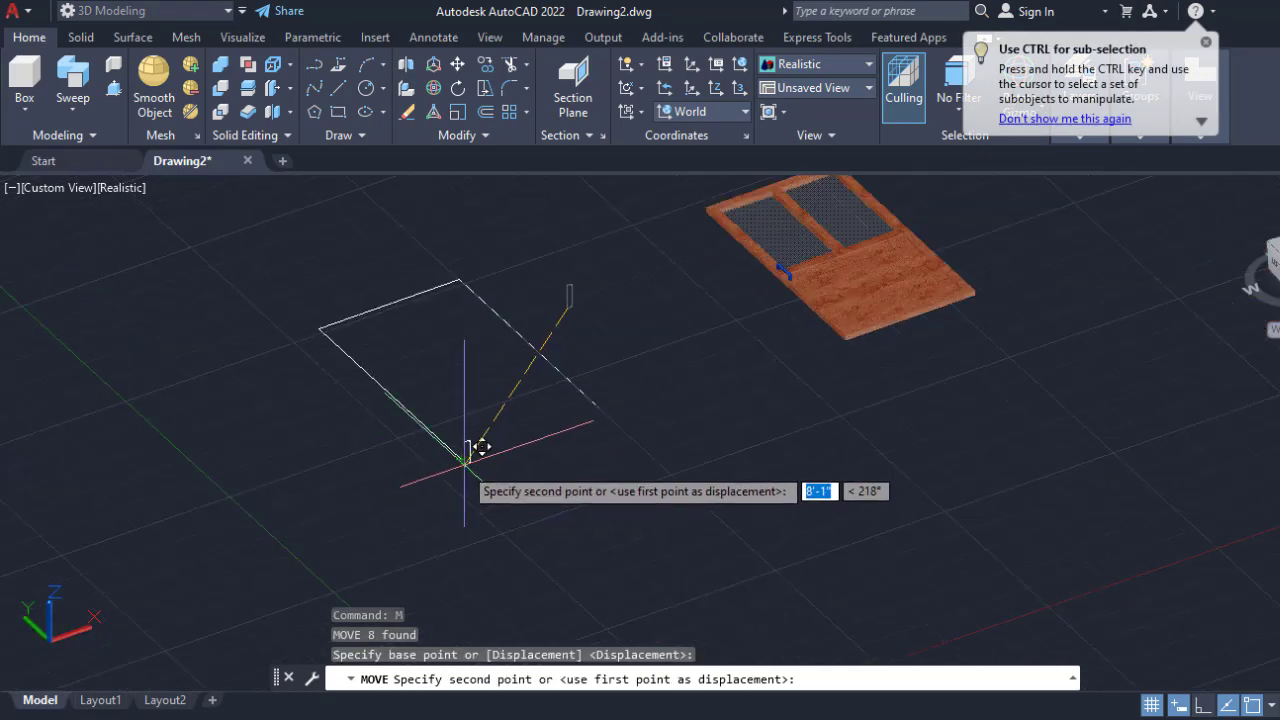
{"action": "scroll", "coordinate": [468, 452], "scroll_direction": "up", "scroll_amount": 2}
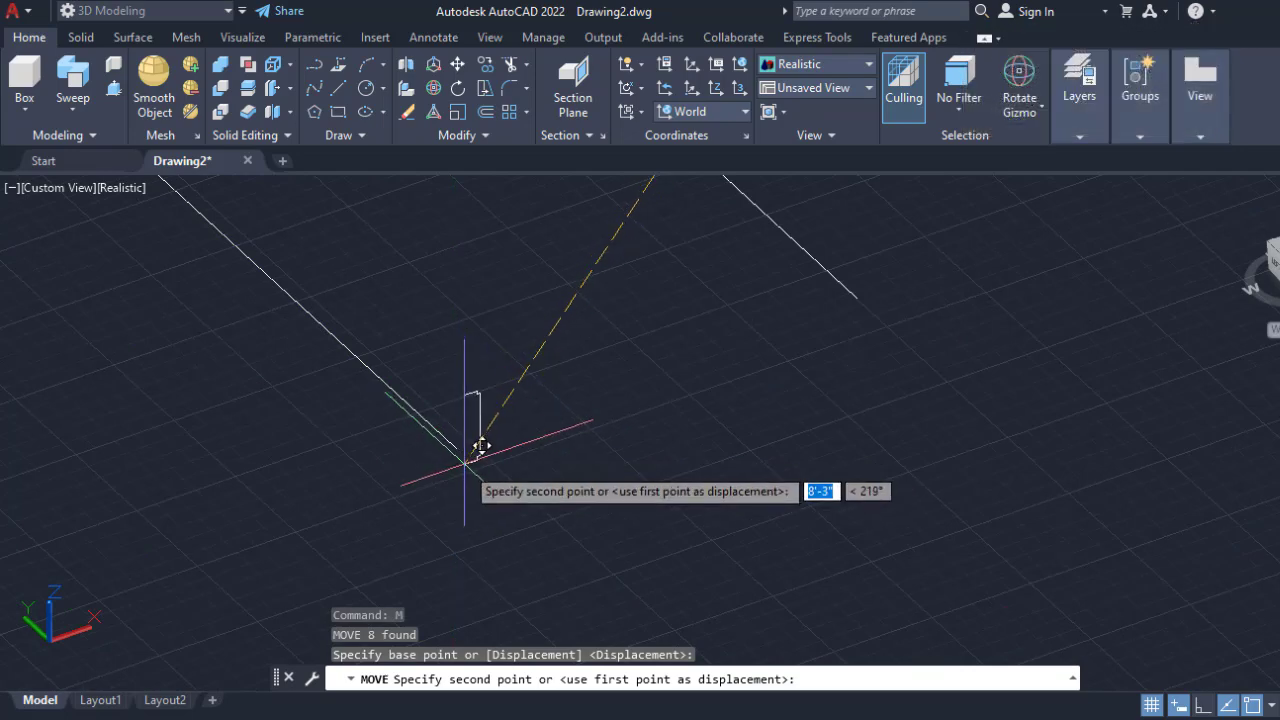
{"action": "left_click", "coordinate": [461, 456]}
Join the lines of the upright notched profile into a single closed polyline.
{"action": "left_click", "coordinate": [409, 318]}
{"action": "left_click", "coordinate": [531, 478]}
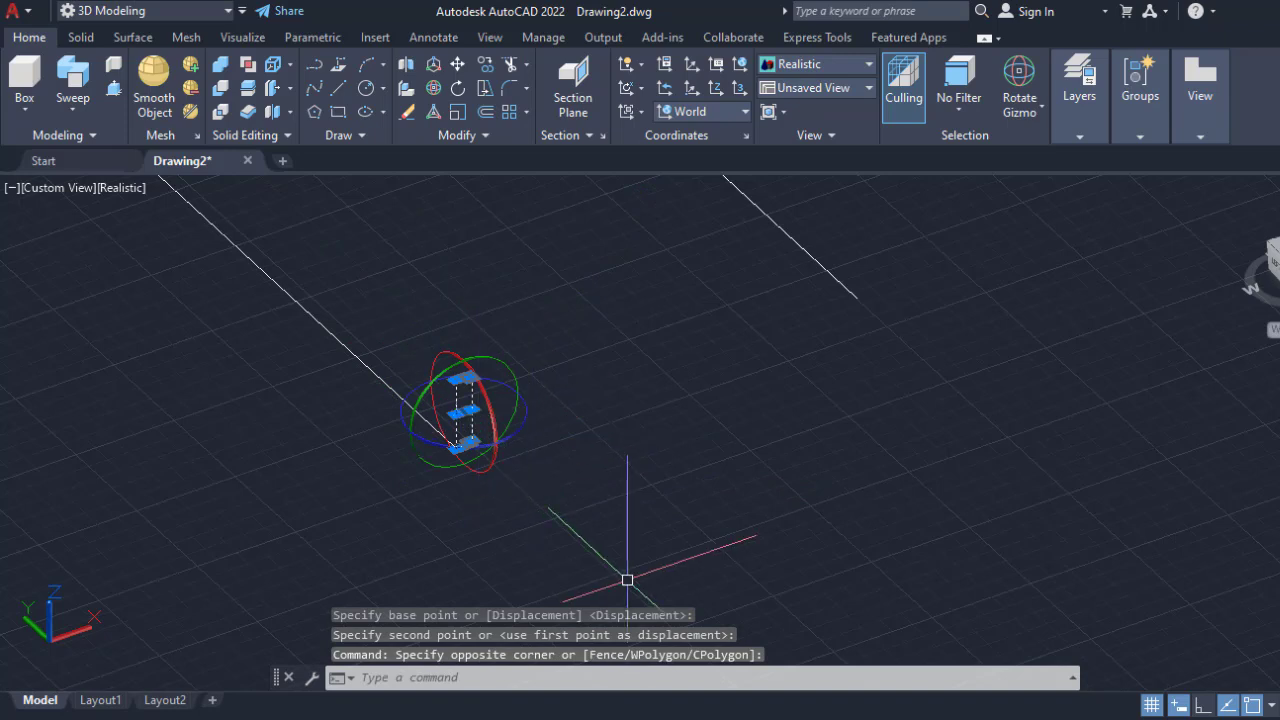
{"action": "key", "text": "Return"}
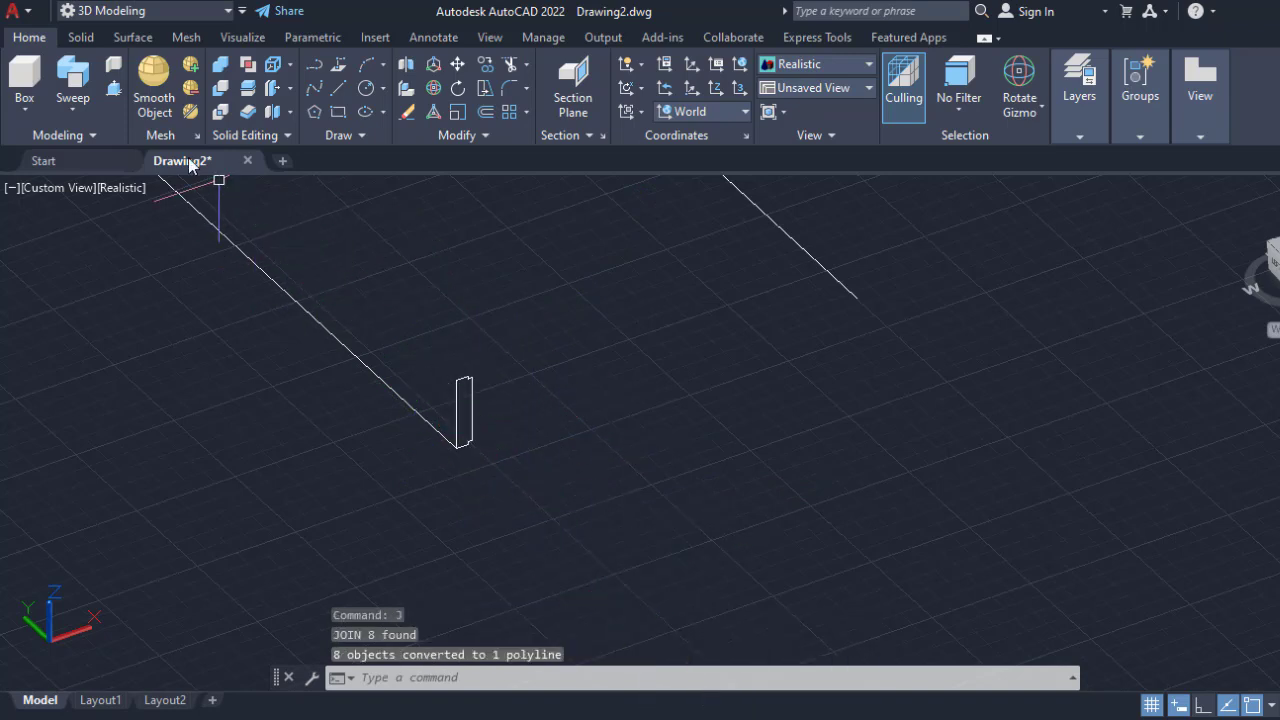
{"action": "left_click", "coordinate": [78, 110]}
{"action": "left_click", "coordinate": [98, 140]}
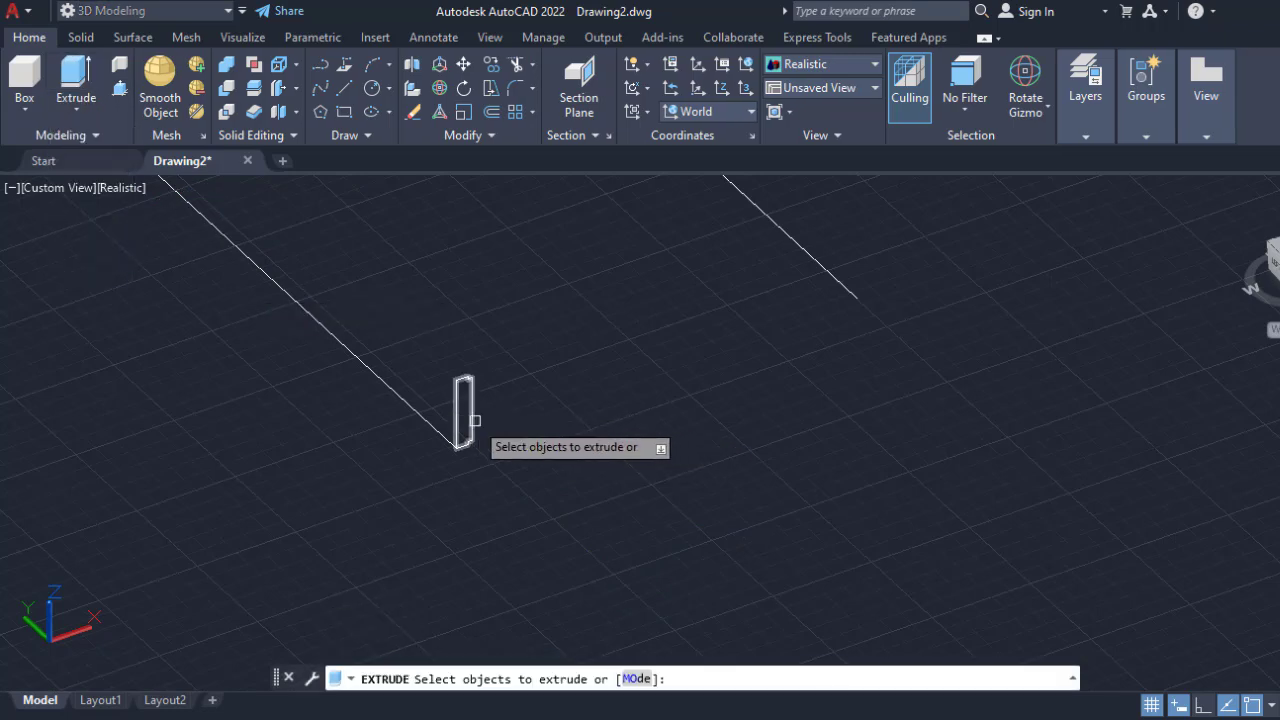
{"action": "scroll", "coordinate": [475, 421], "scroll_direction": "down", "scroll_amount": 1}
{"action": "middle_click_drag", "start_coordinate": [581, 421], "coordinate": [646, 500]}
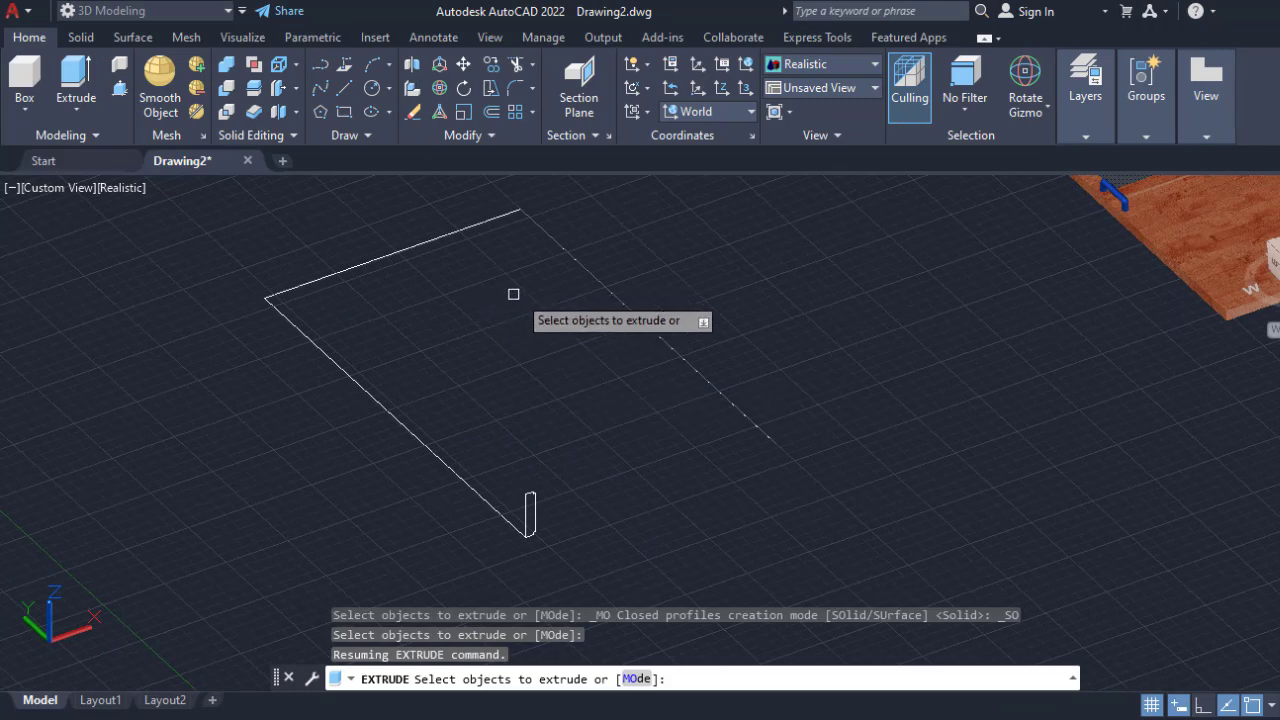
{"action": "key", "text": "Escape"}
{"action": "key", "text": "Escape"}
{"action": "key", "text": "Escape"}
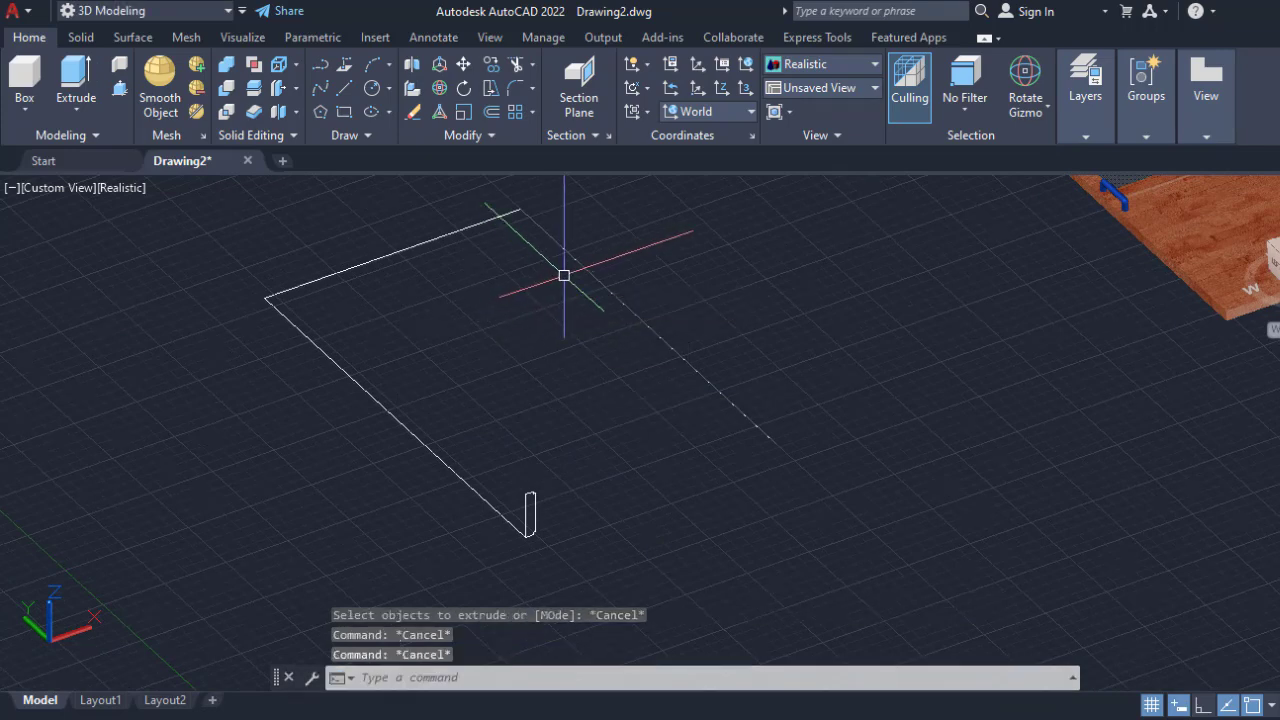
Join the three segments of the open frame outline into one polyline path.
{"action": "left_click", "coordinate": [644, 178]}
{"action": "left_click", "coordinate": [244, 380]}
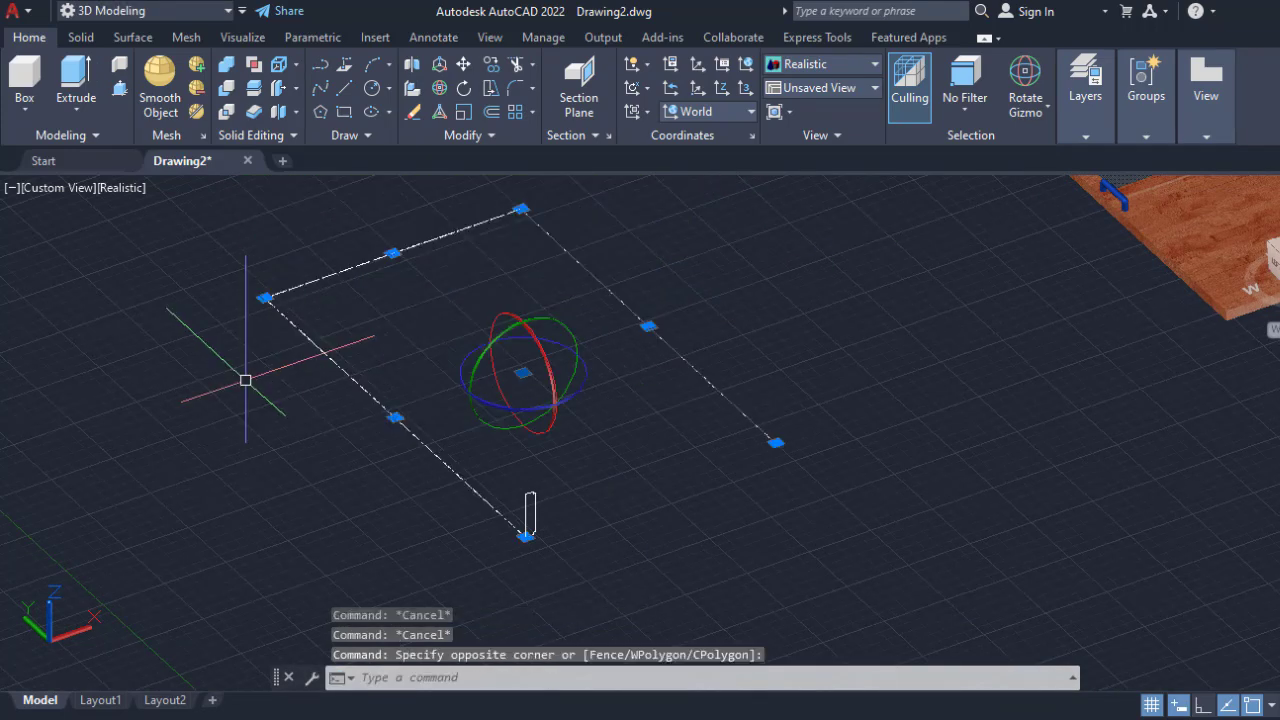
{"action": "type", "text": "j"}
{"action": "key", "text": "Return"}
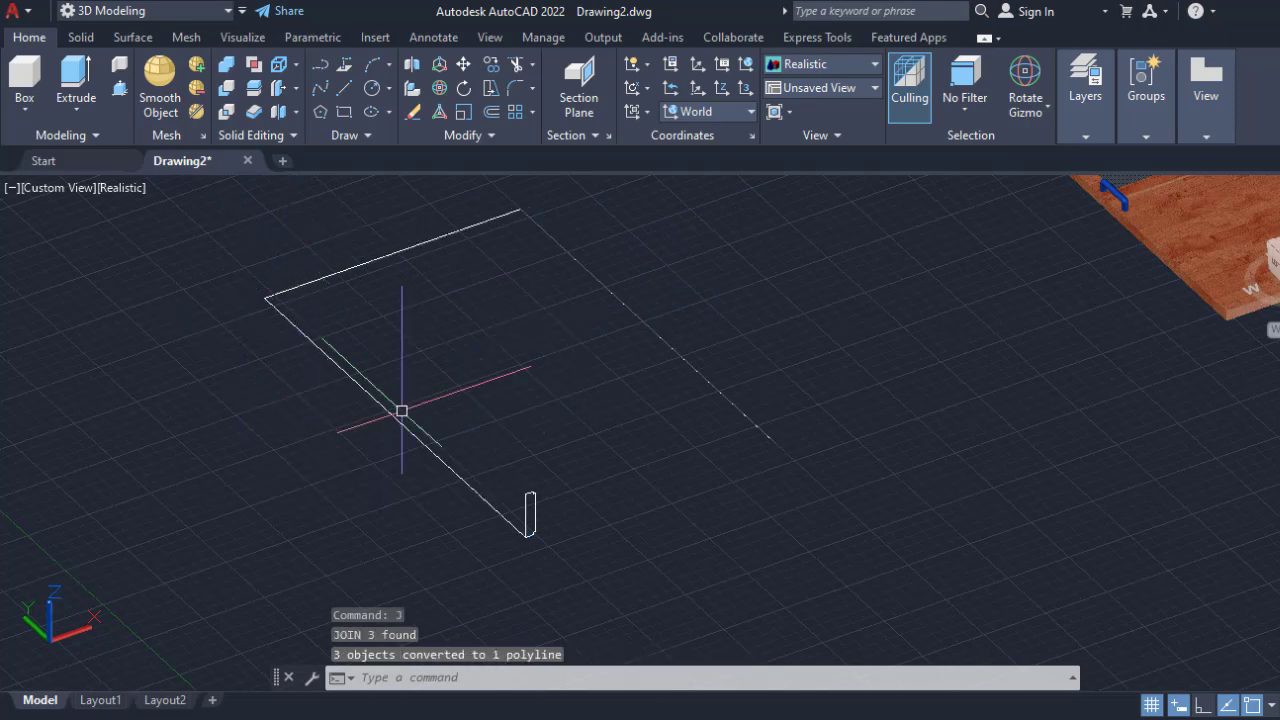
{"action": "left_click", "coordinate": [529, 513]}
{"action": "left_click", "coordinate": [79, 100]}
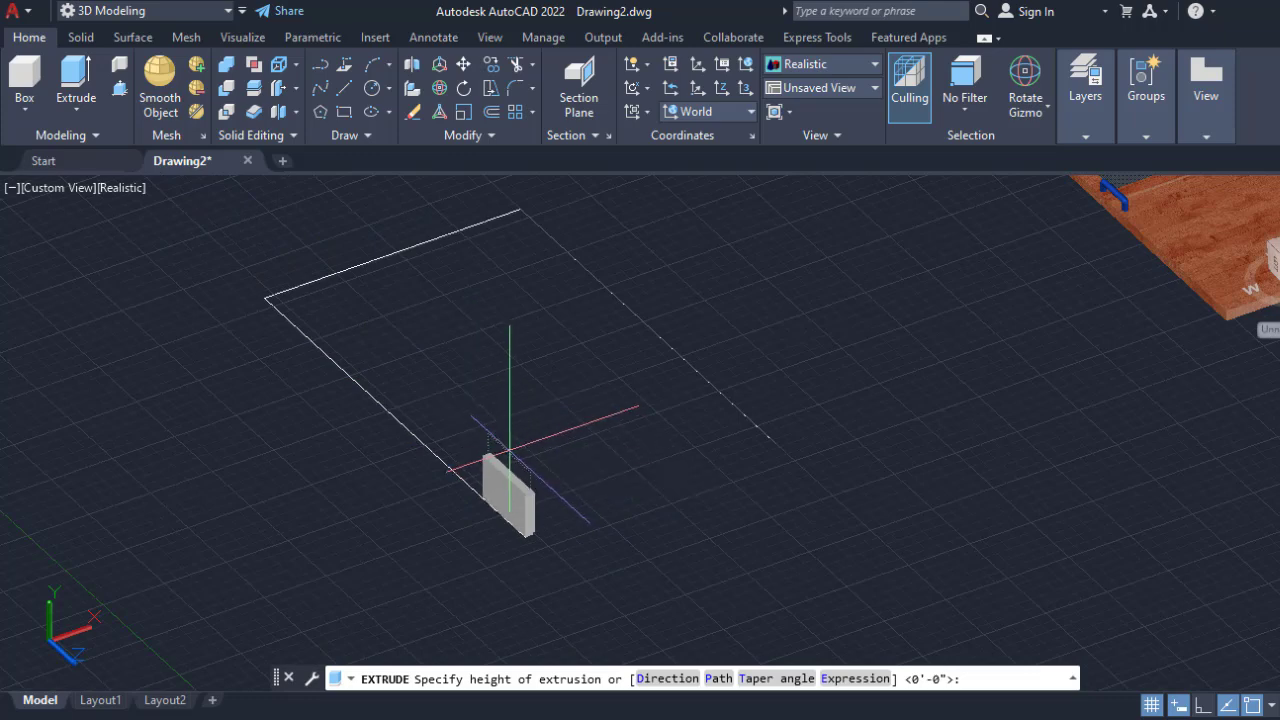
{"action": "key", "text": "Escape"}
{"action": "key", "text": "Escape"}
Extrude the notched profile along the joined three-sided path to form the door frame solid.
{"action": "left_click", "coordinate": [529, 513]}
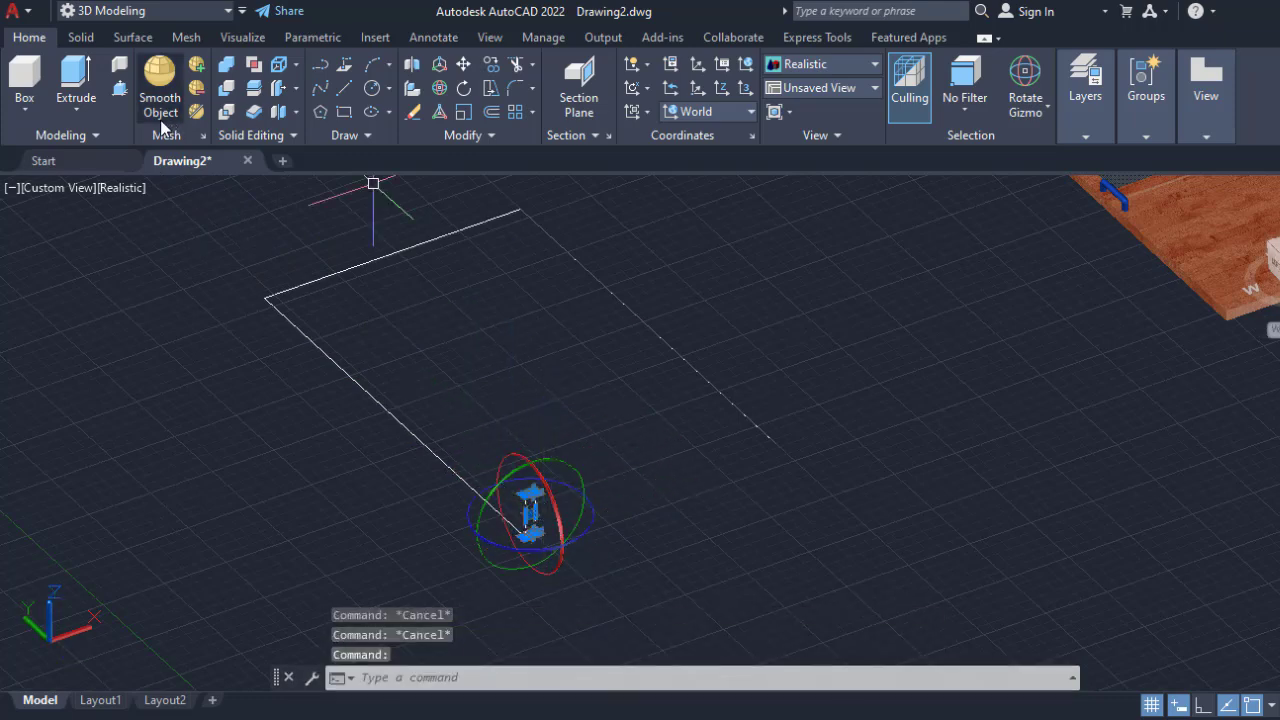
{"action": "left_click", "coordinate": [79, 80]}
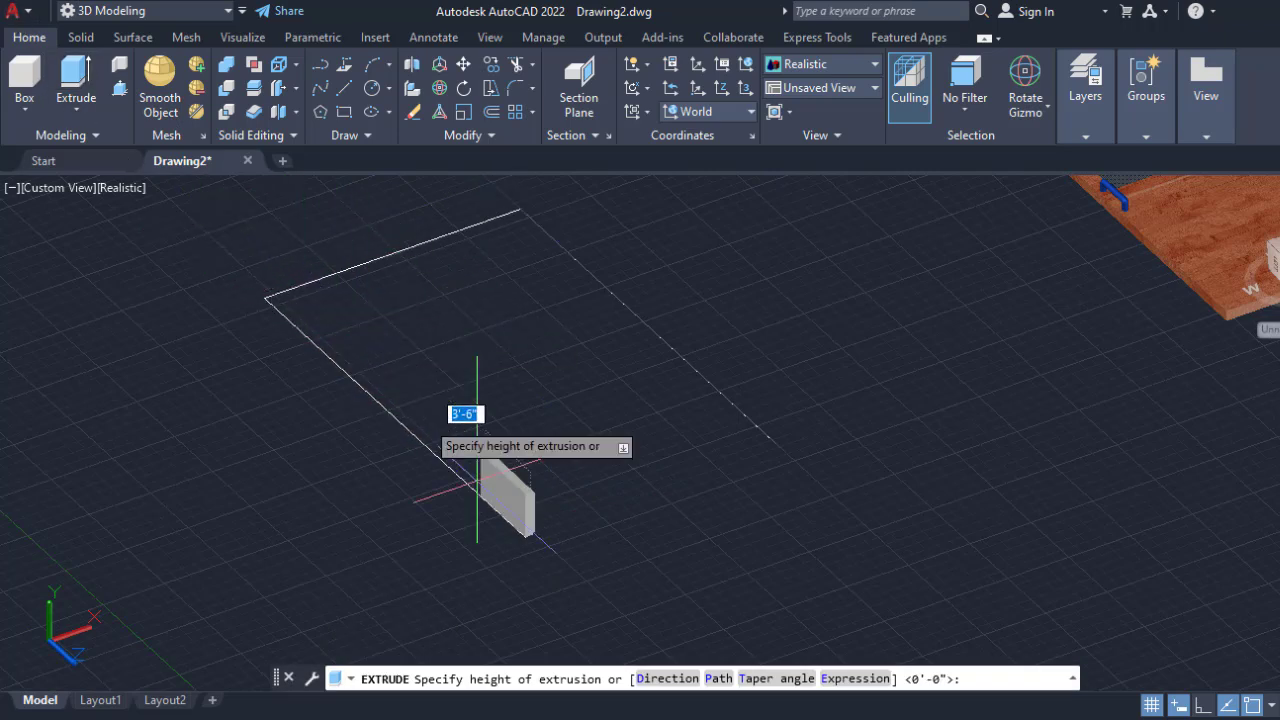
{"action": "left_click", "coordinate": [719, 679]}
{"action": "left_click", "coordinate": [465, 480]}
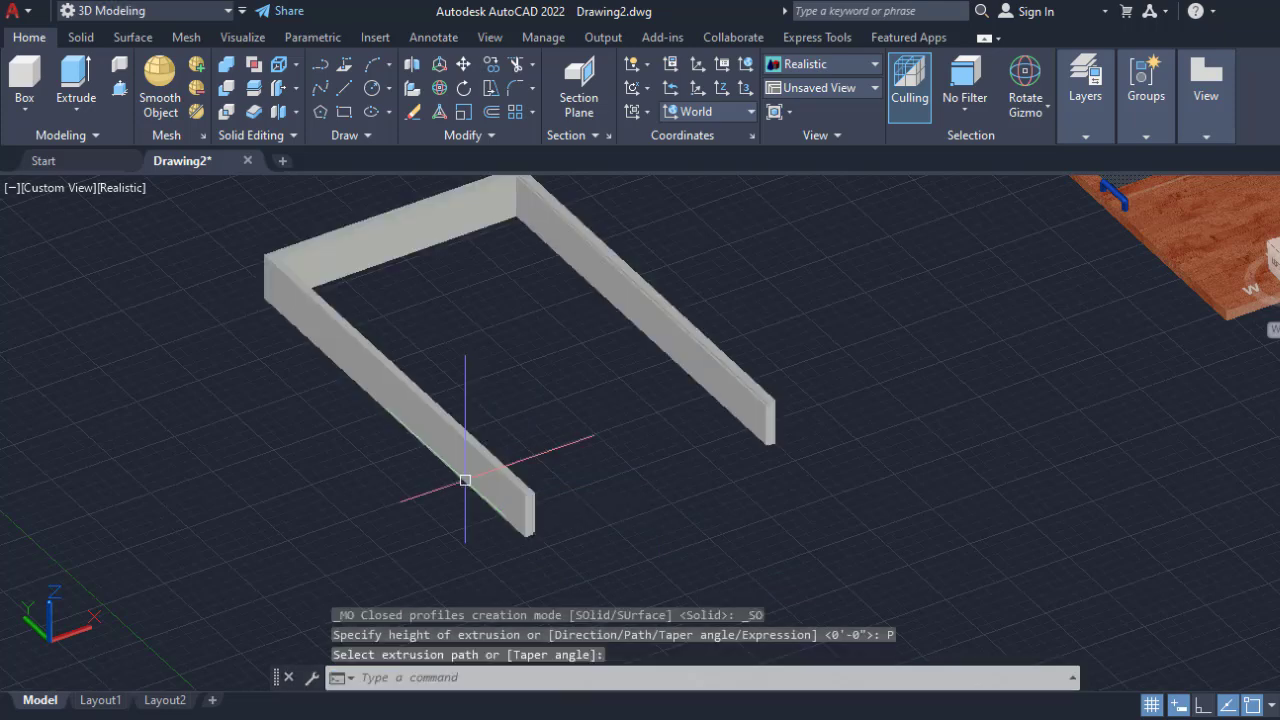
{"action": "key", "text": "Escape"}
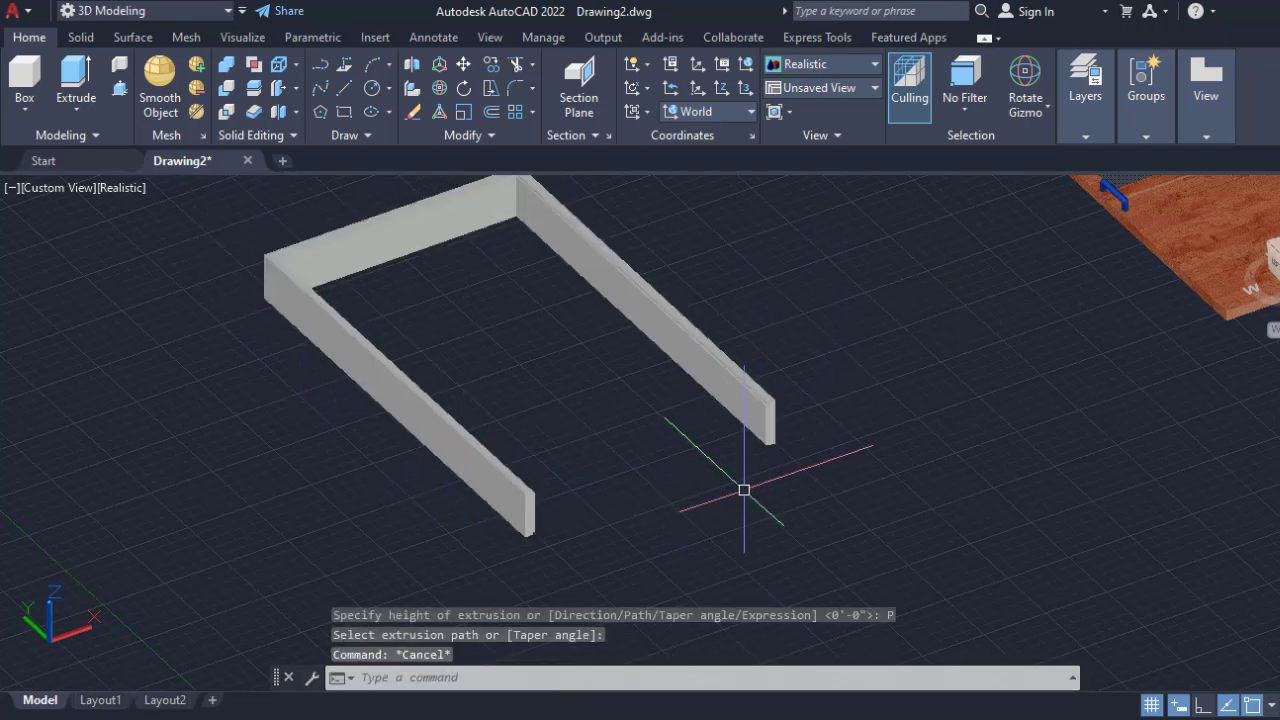
{"action": "key", "text": "Escape"}
Open the materials browser with the MAT command and browse the Wood category of the Autodesk Library.
{"action": "scroll", "coordinate": [791, 471], "scroll_direction": "down", "scroll_amount": 3}
{"action": "scroll", "coordinate": [796, 473], "scroll_direction": "up", "scroll_amount": 3}
{"action": "mouse_move", "coordinate": [943, 478]}
{"action": "middle_mouse_down", "text": "shift"}
{"action": "mouse_move", "coordinate": [943, 520]}
{"action": "mouse_move", "coordinate": [900, 471]}
{"action": "mouse_move", "coordinate": [944, 478]}
{"action": "middle_mouse_up", "text": "shift"}
{"action": "middle_click_drag", "start_coordinate": [783, 469], "coordinate": [849, 501]}
{"action": "middle_click_drag", "start_coordinate": [957, 471], "coordinate": [820, 511]}
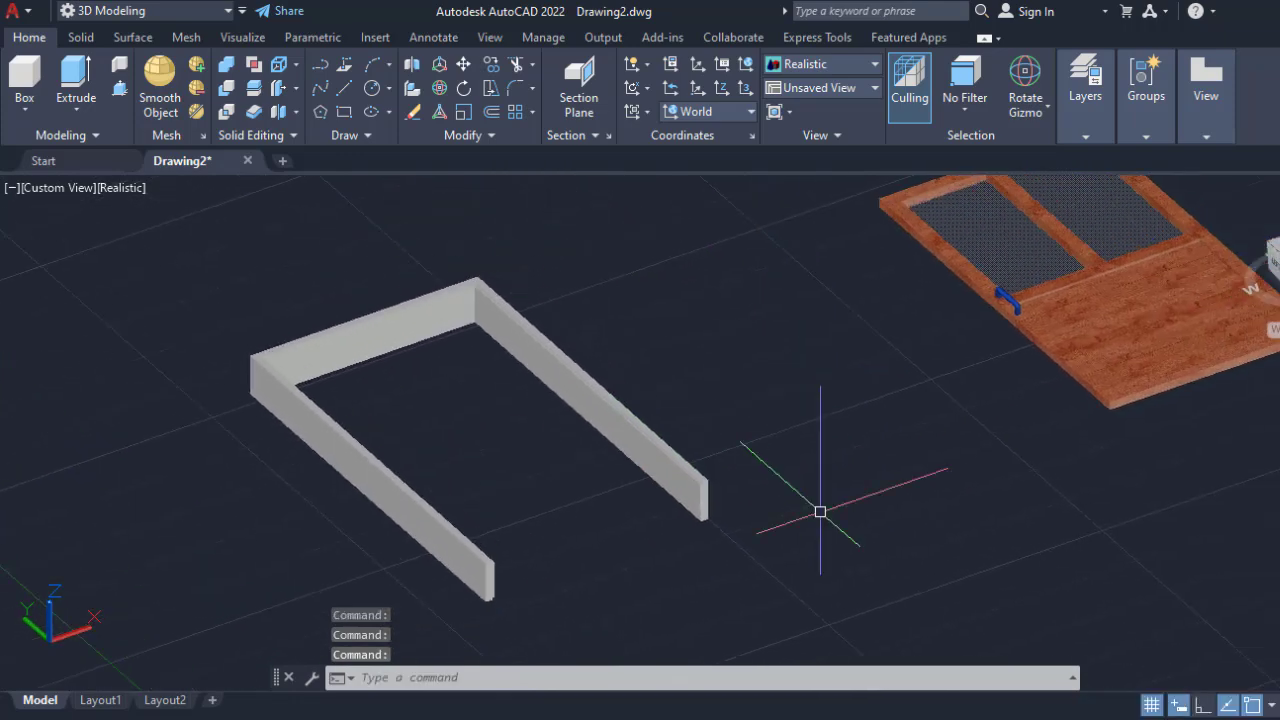
{"action": "type", "text": "t"}
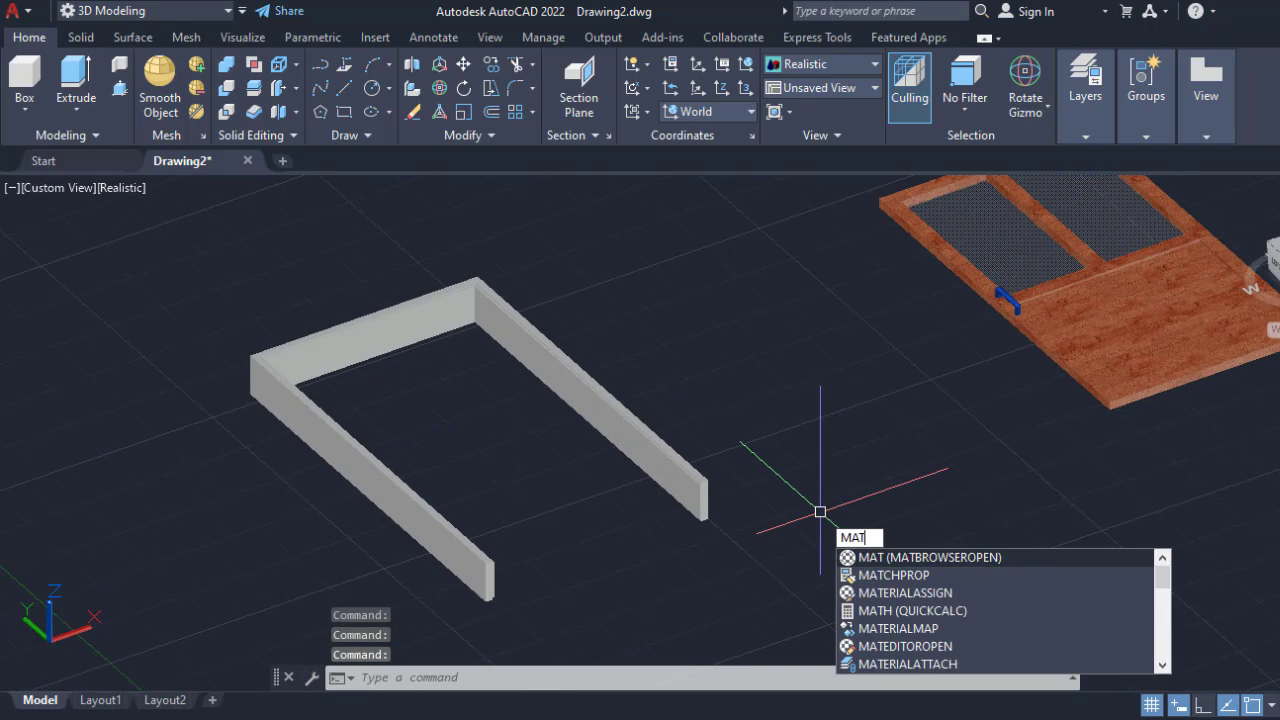
{"action": "key", "text": "Return"}
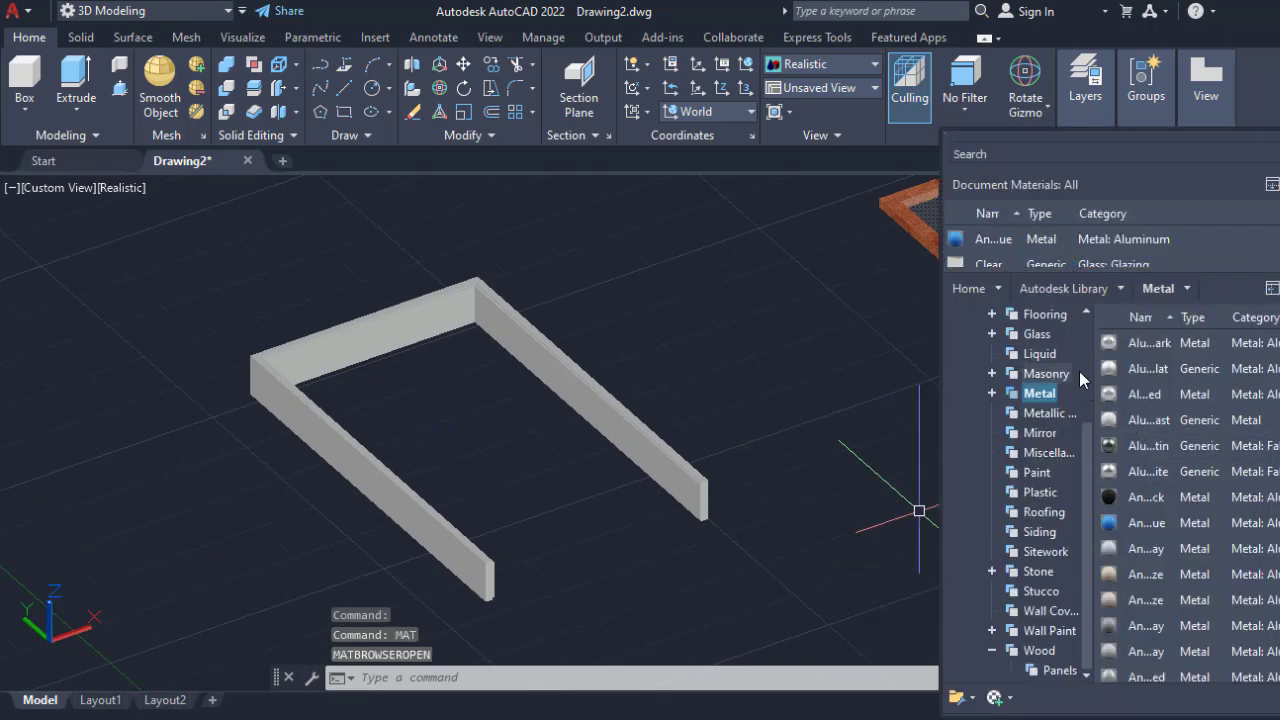
{"action": "left_click", "coordinate": [1040, 651]}
{"action": "scroll", "coordinate": [1156, 586], "scroll_direction": "down", "scroll_amount": 5}
{"action": "scroll", "coordinate": [1158, 581], "scroll_direction": "down", "scroll_amount": 2}
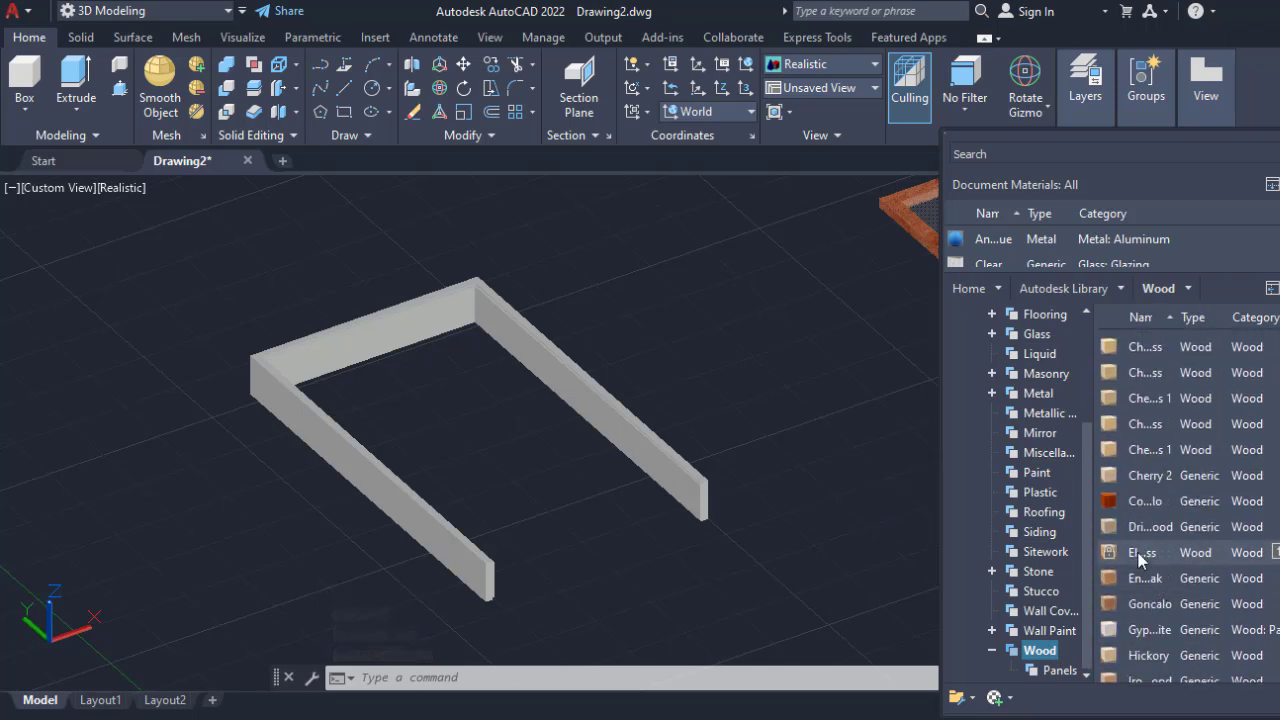
Apply a light brown wood material from the Wood category to the door frame.
{"action": "left_click_drag", "start_coordinate": [700, 497], "coordinate": [702, 499]}
{"action": "scroll", "coordinate": [1150, 600], "scroll_direction": "down", "scroll_amount": 5}
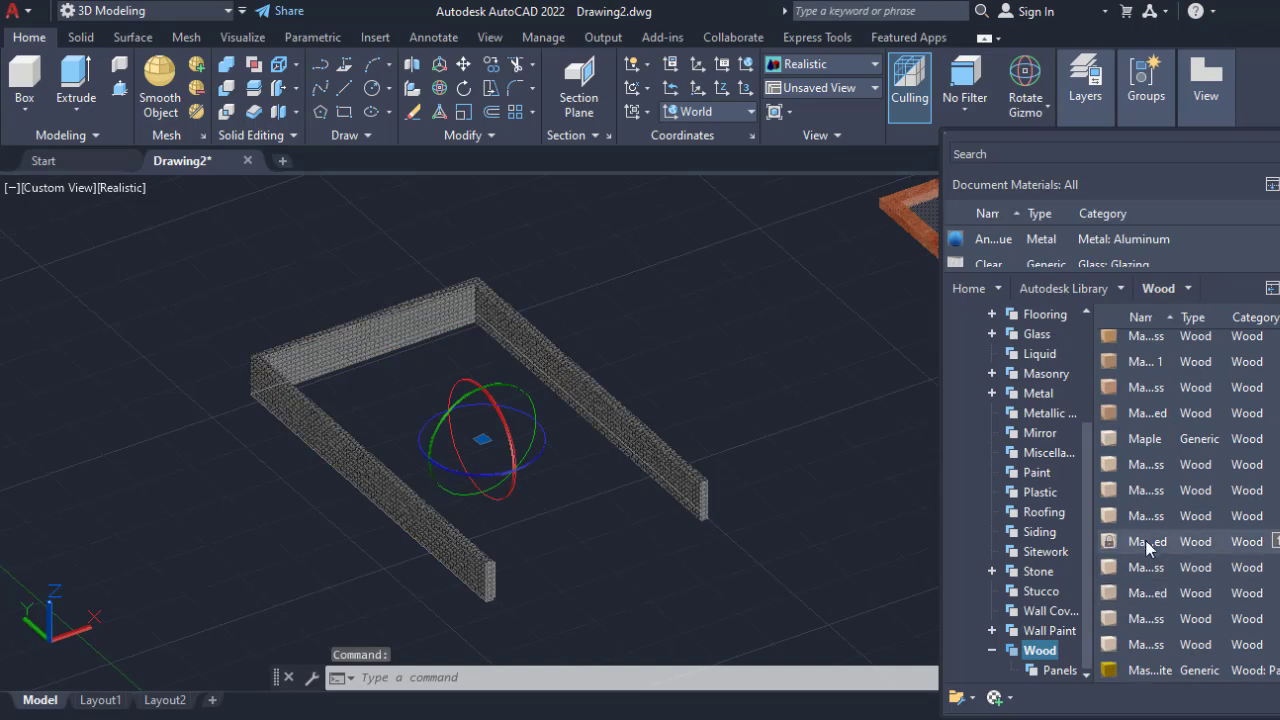
{"action": "left_click_drag", "start_coordinate": [695, 484], "coordinate": [698, 487]}
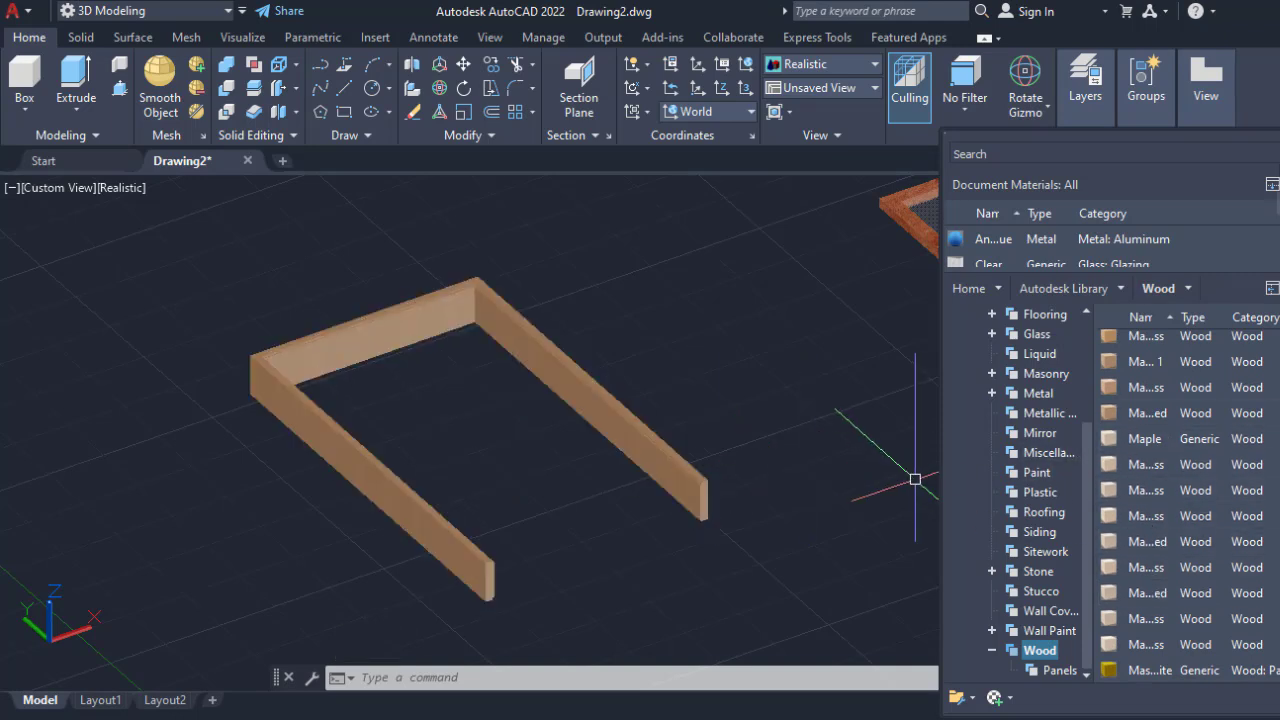
Rotate the door frame 90 degrees about the X axis so it stands upright.
{"action": "scroll", "coordinate": [788, 411], "scroll_direction": "down", "scroll_amount": 4}
{"action": "scroll", "coordinate": [857, 426], "scroll_direction": "up", "scroll_amount": 3}
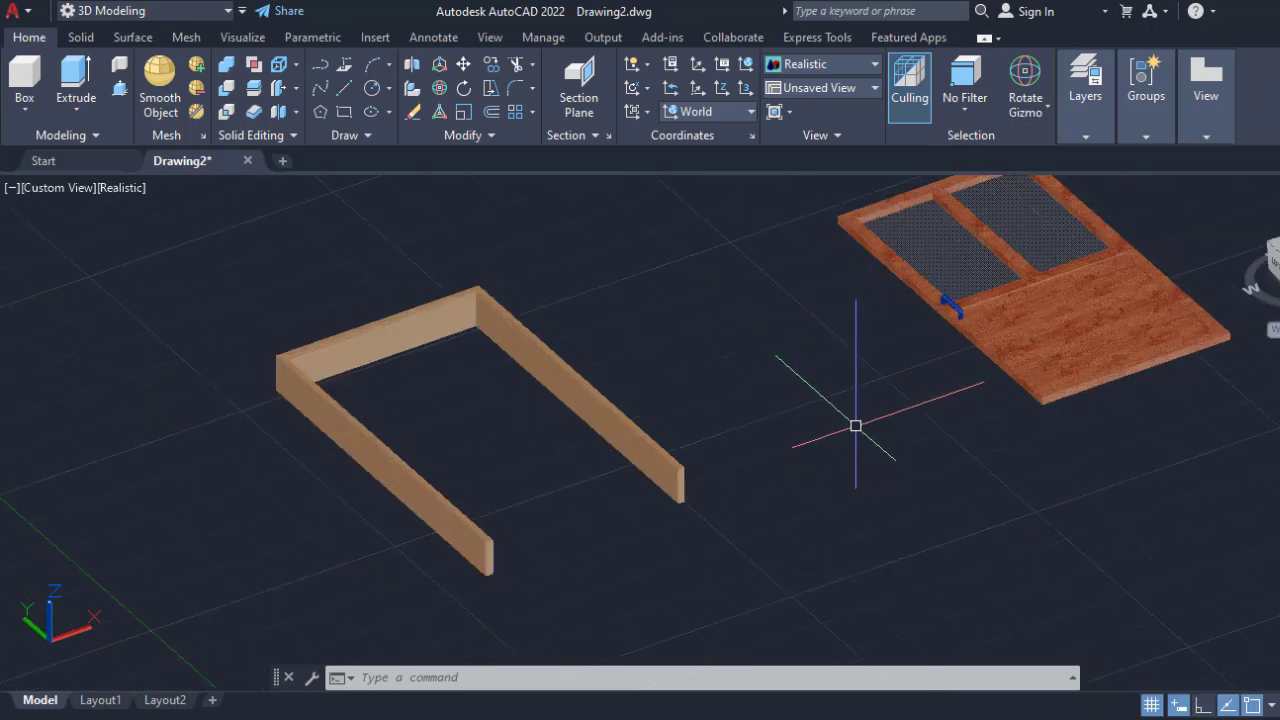
{"action": "left_click", "coordinate": [480, 455]}
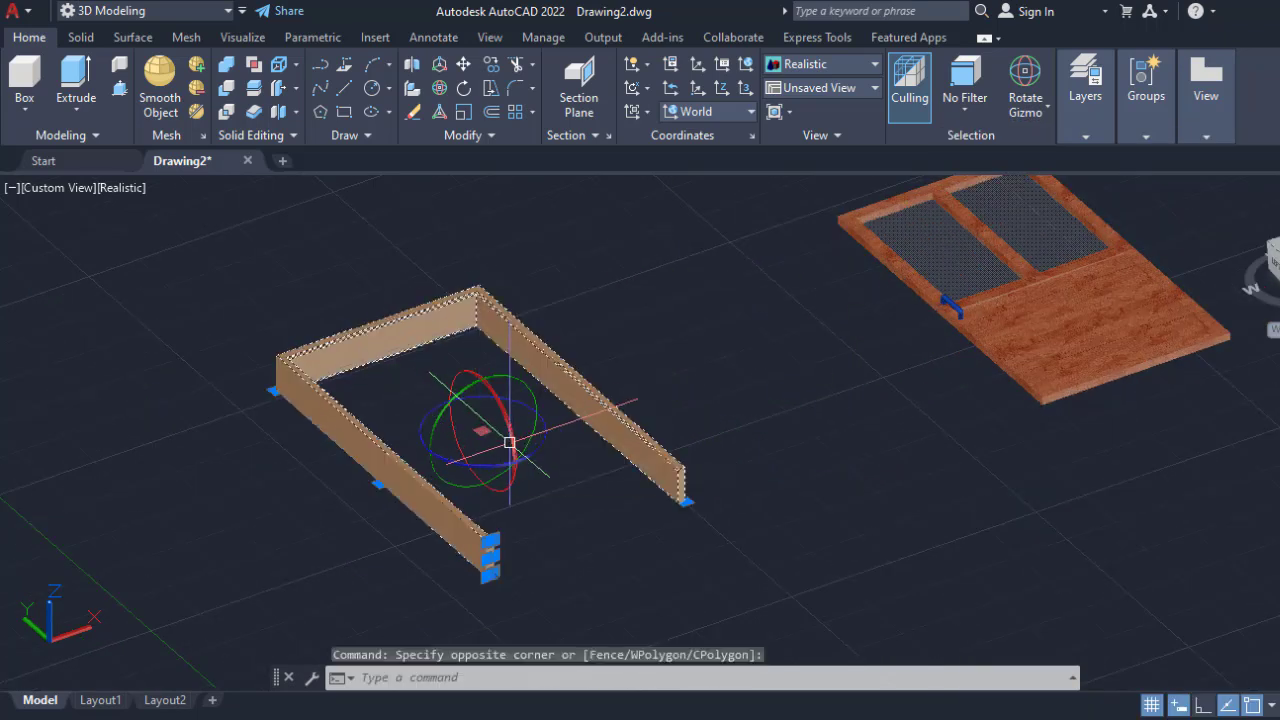
{"action": "left_click", "coordinate": [505, 422]}
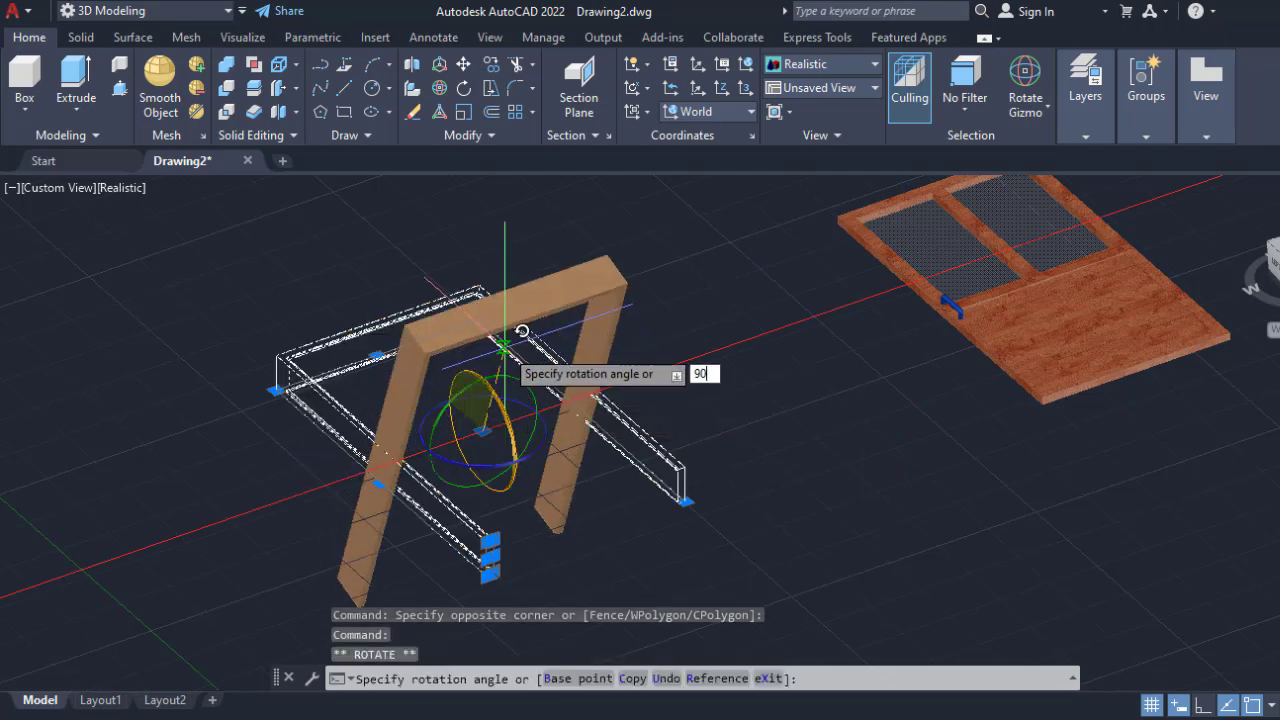
{"action": "key", "text": "Return"}
{"action": "middle_click_drag", "start_coordinate": [930, 517], "coordinate": [761, 545]}
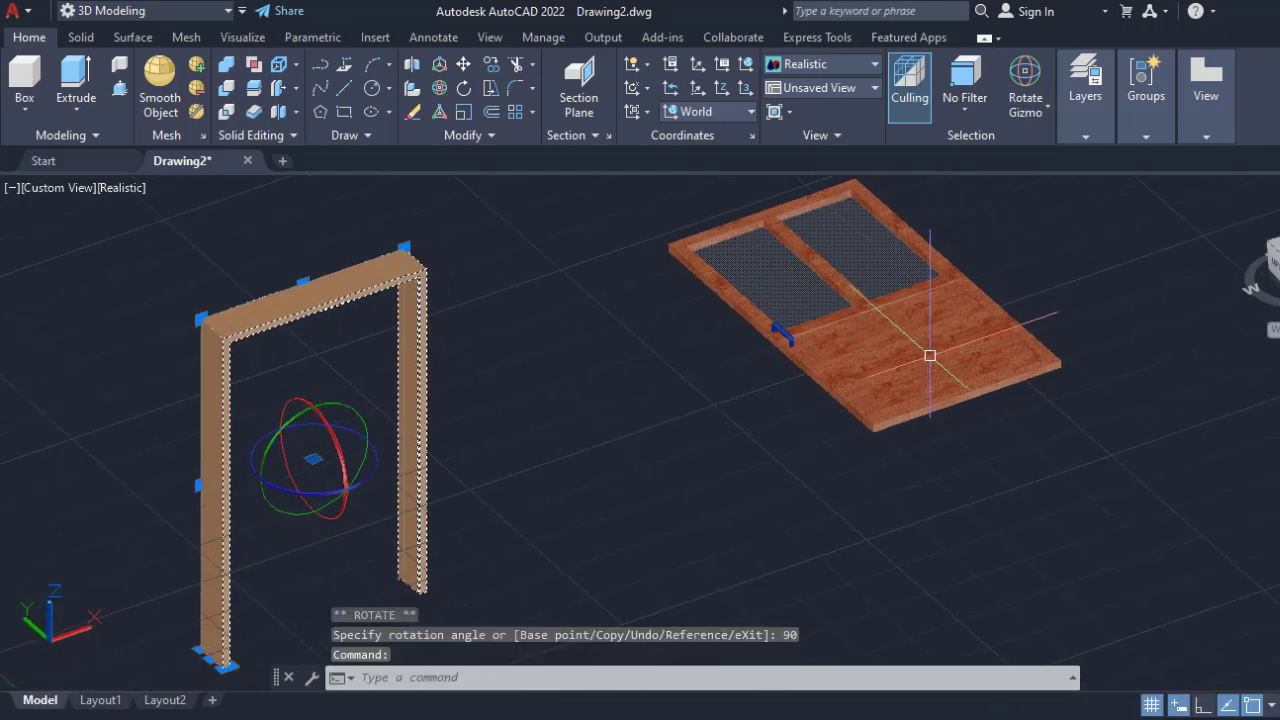
{"action": "scroll", "coordinate": [1004, 297], "scroll_direction": "down", "scroll_amount": 3}
{"action": "left_click", "coordinate": [1140, 196]}
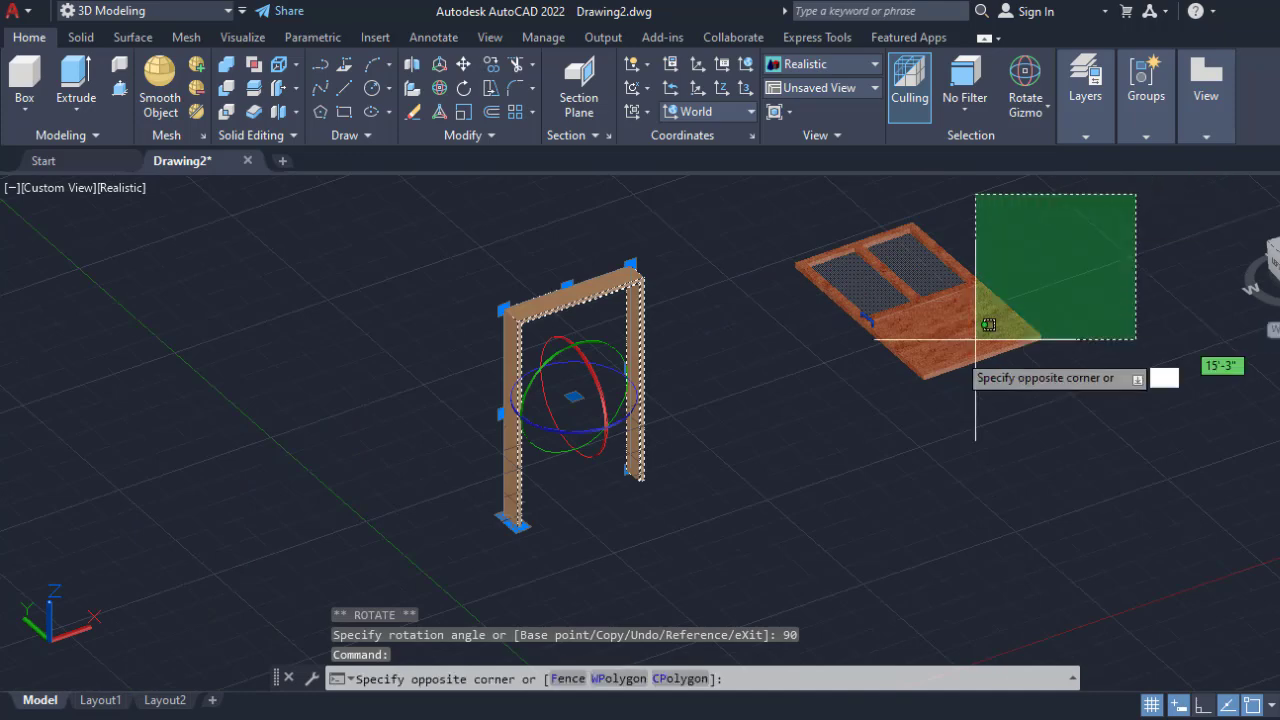
{"action": "left_click", "coordinate": [770, 410]}
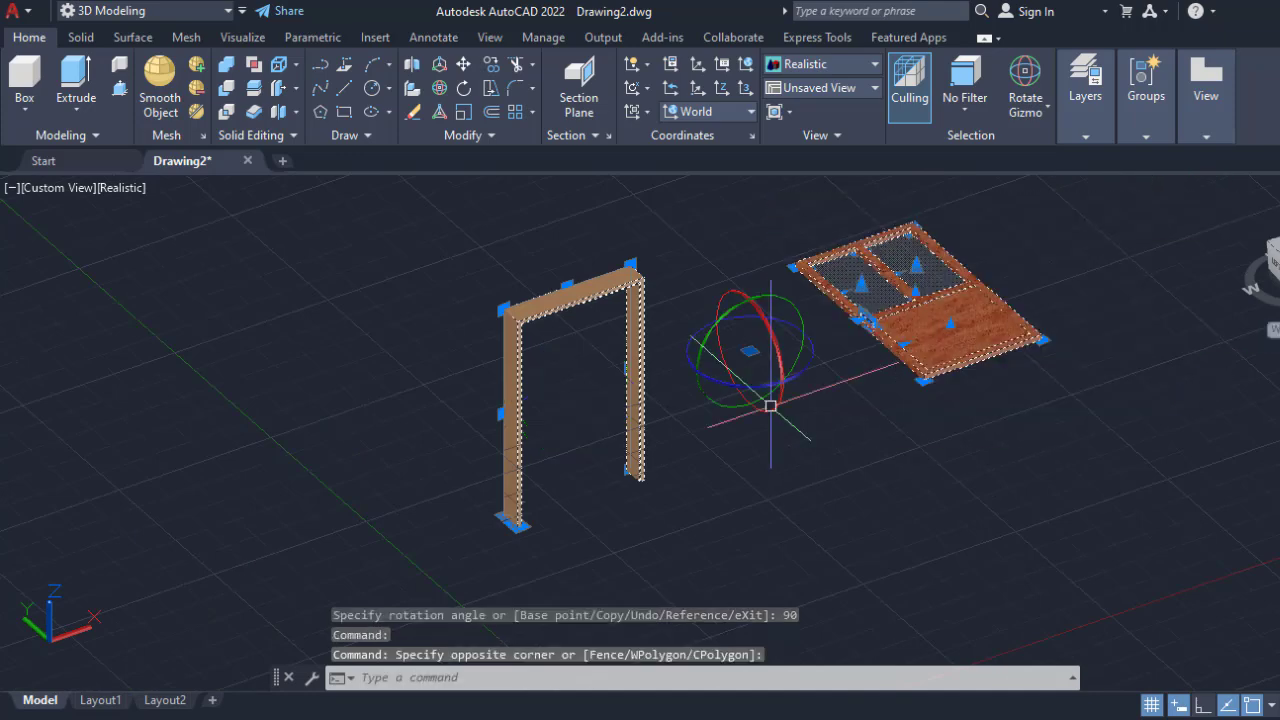
{"action": "left_click", "coordinate": [770, 335]}
{"action": "key", "text": "Escape"}
{"action": "key", "text": "Escape"}
{"action": "key", "text": "Escape"}
Move the upright frame along the X axis, farther away from the door, using the Move Gizmo.
{"action": "middle_click_drag", "start_coordinate": [1051, 466], "coordinate": [961, 563]}
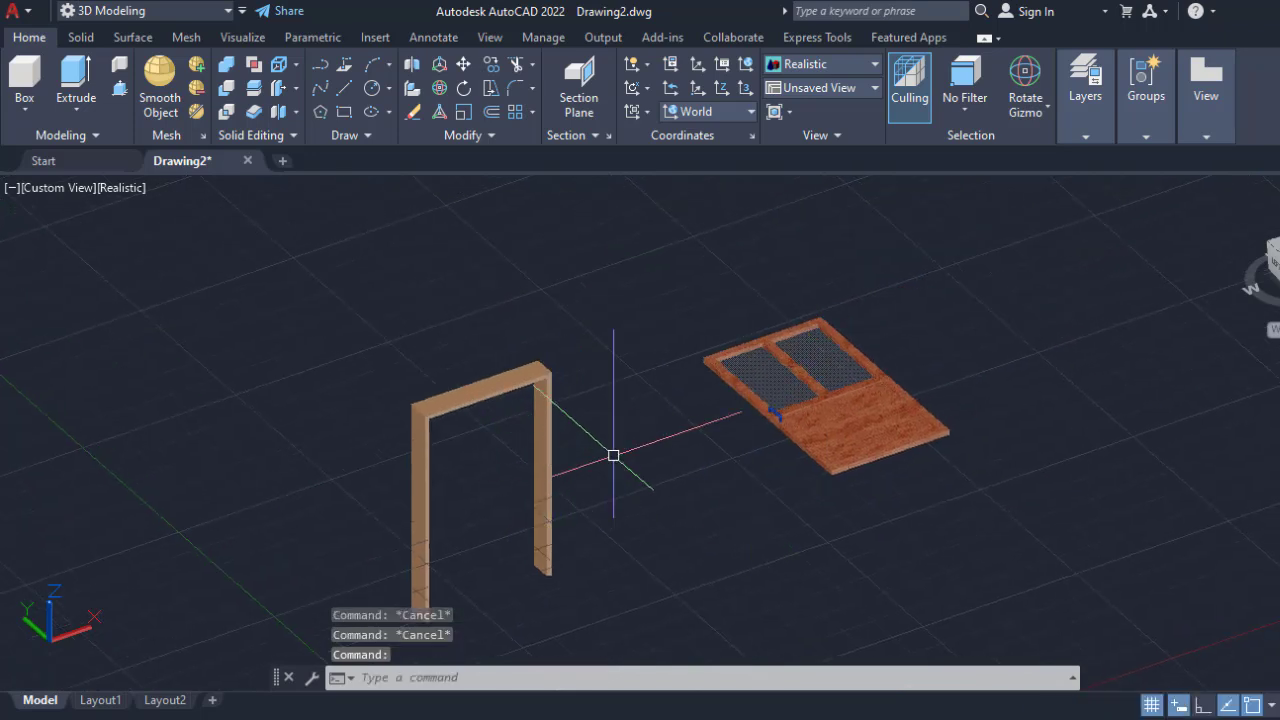
{"action": "left_click", "coordinate": [580, 323]}
{"action": "left_click", "coordinate": [371, 571]}
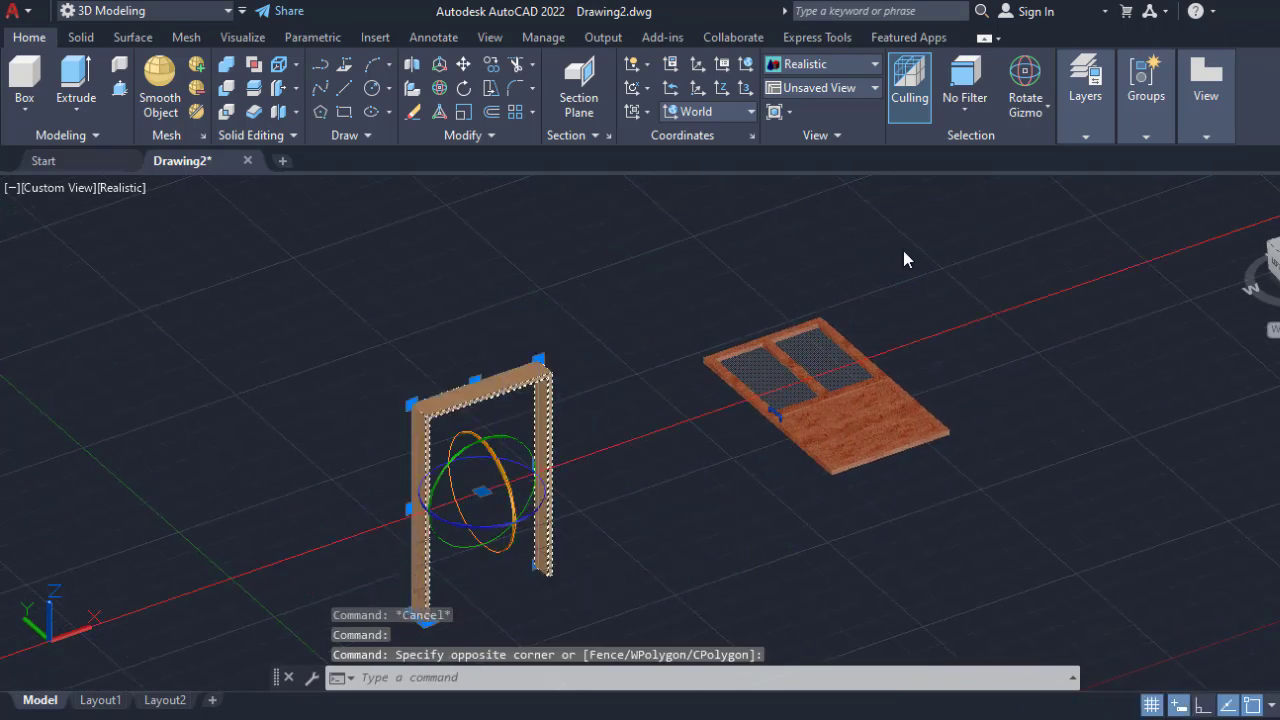
{"action": "left_click", "coordinate": [1048, 112]}
{"action": "left_click", "coordinate": [1052, 143]}
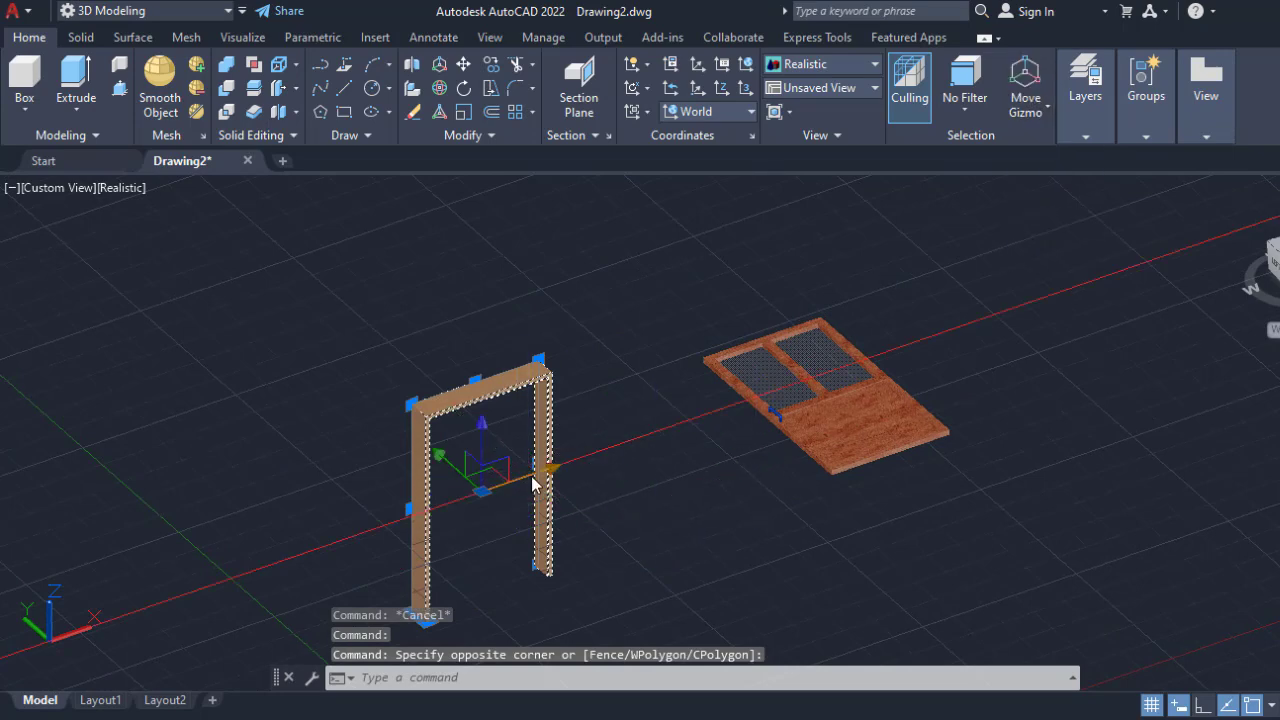
{"action": "left_click", "coordinate": [481, 490]}
{"action": "left_click", "coordinate": [222, 580]}
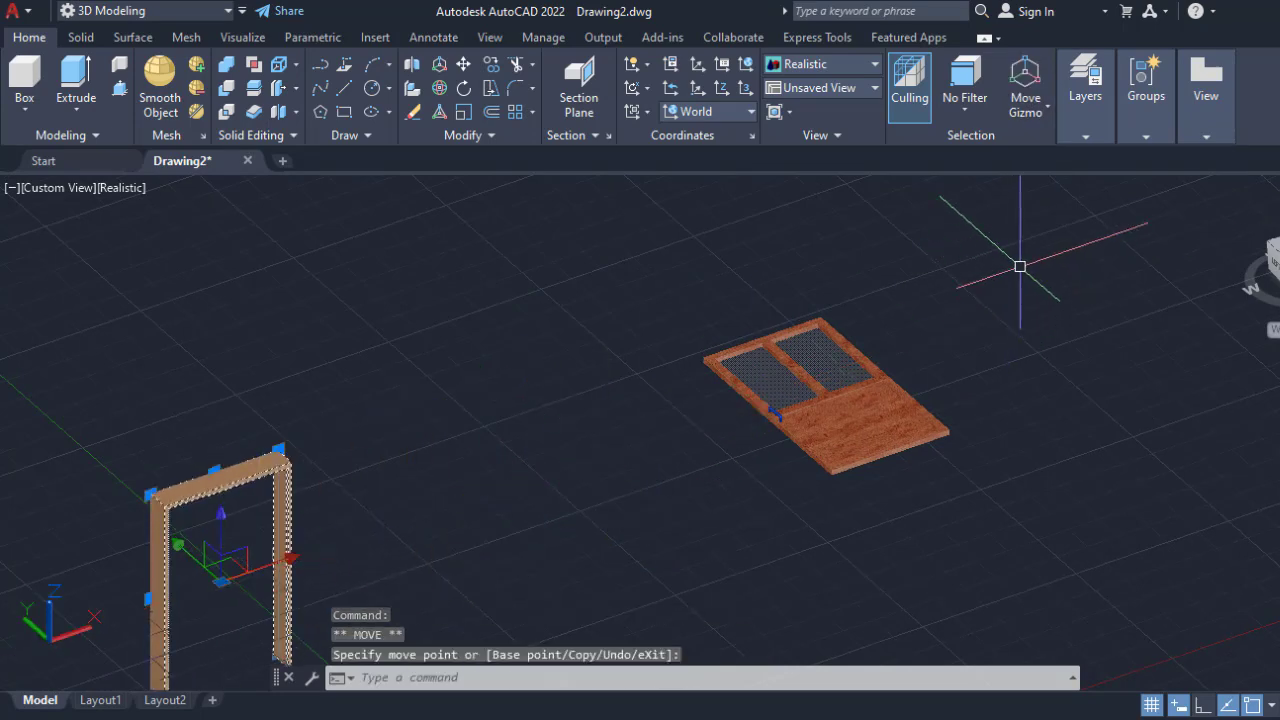
{"action": "left_click", "coordinate": [1020, 265]}
{"action": "key", "text": "Escape"}
{"action": "key", "text": "Escape"}
{"action": "key", "text": "Escape"}
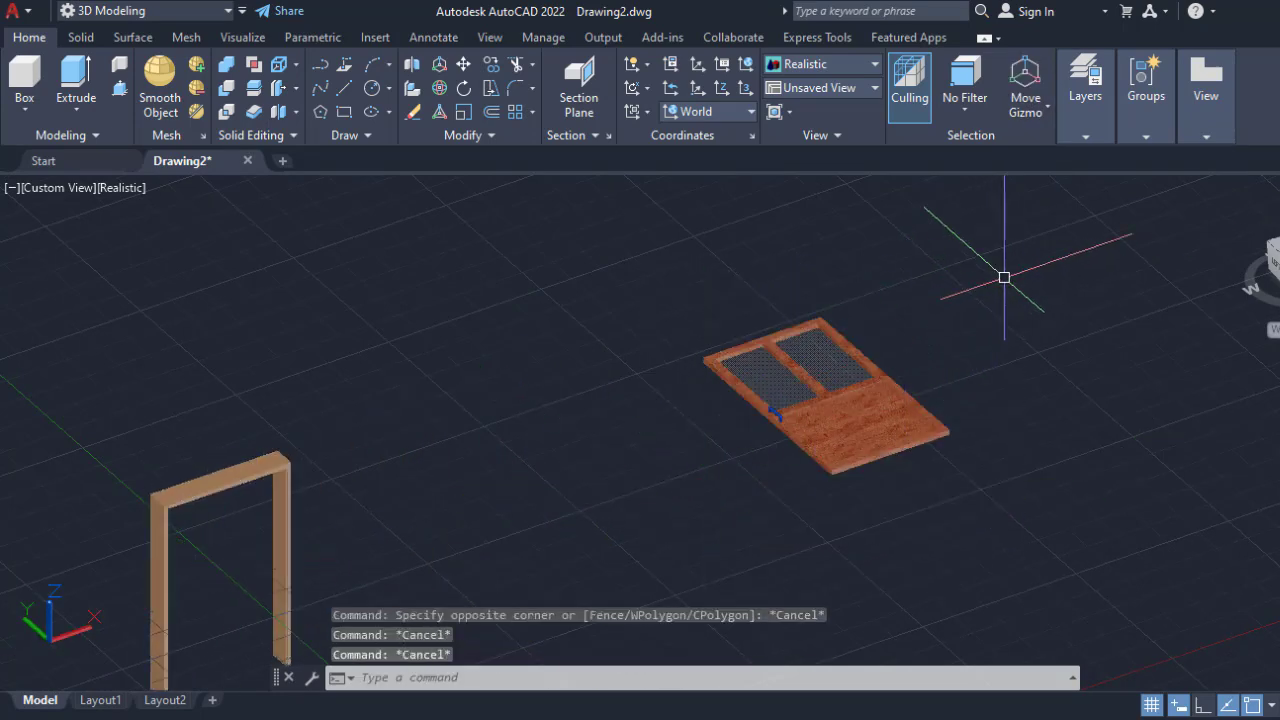
Rotate the whole door with its handle 90 degrees about the X axis, using the Rotate Gizmo.
{"action": "left_click", "coordinate": [1011, 242]}
{"action": "left_click", "coordinate": [816, 425]}
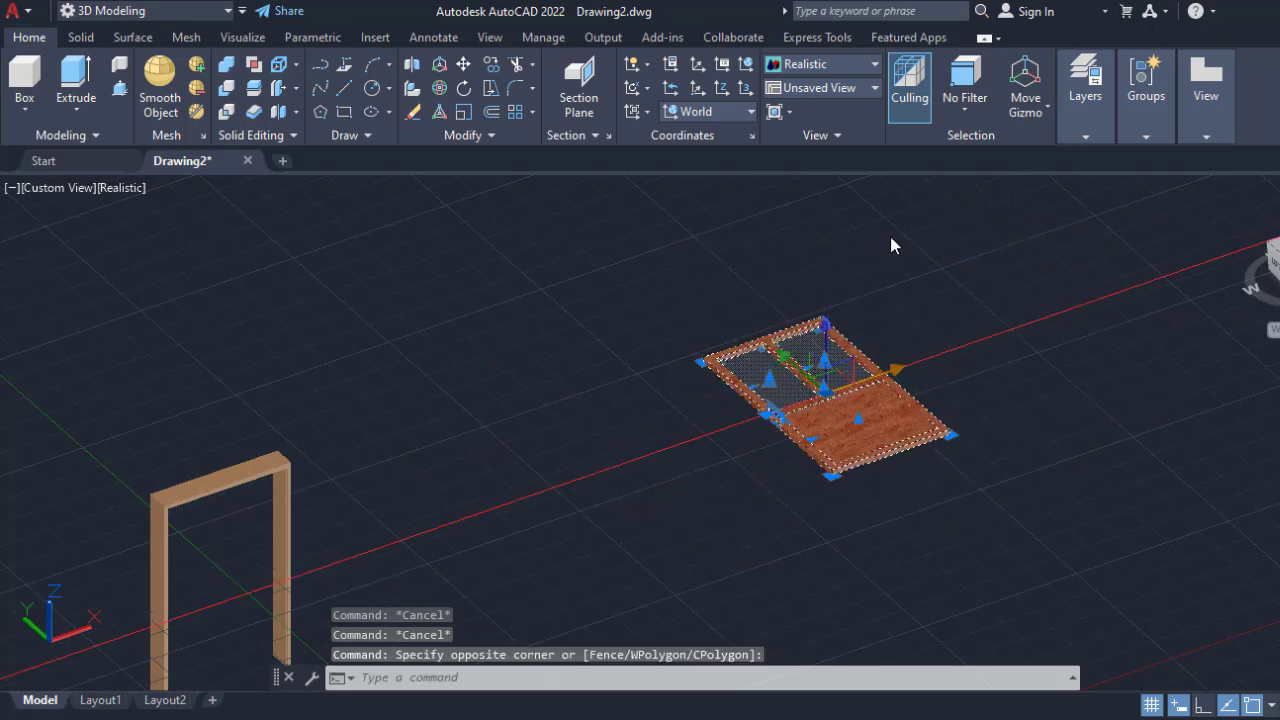
{"action": "left_click", "coordinate": [1040, 115]}
{"action": "left_click", "coordinate": [1035, 177]}
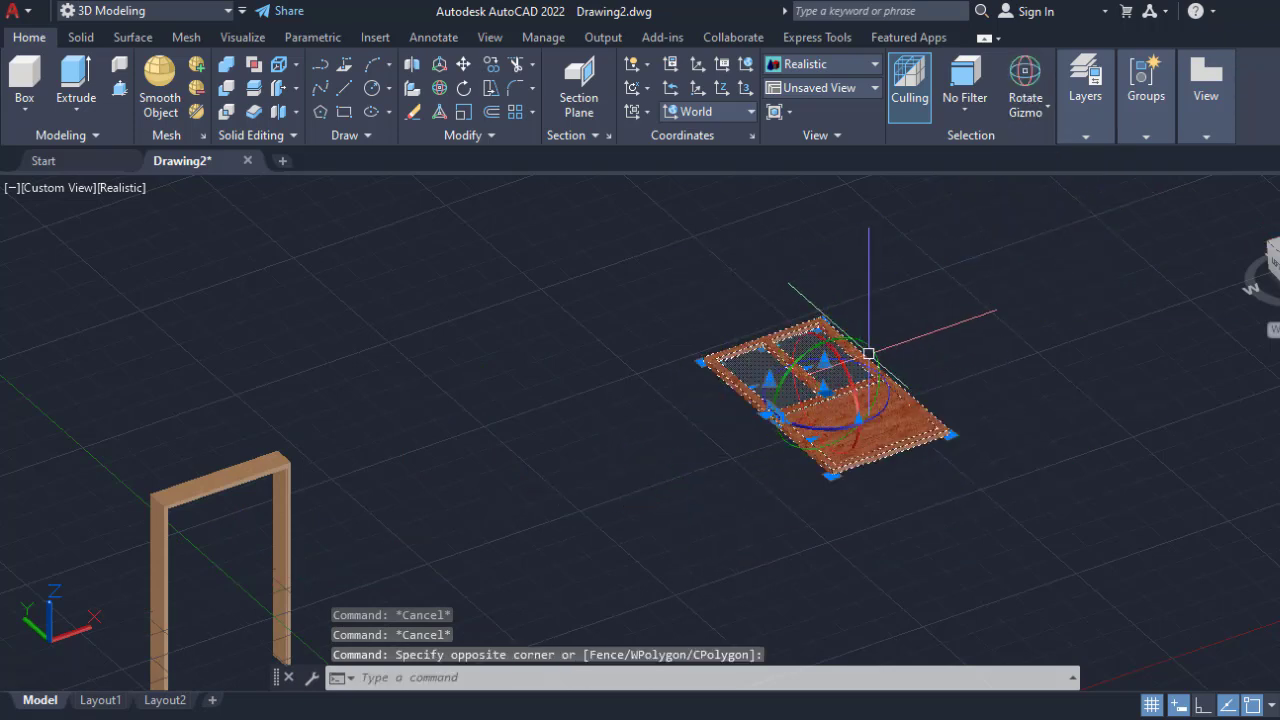
{"action": "left_click", "coordinate": [851, 379]}
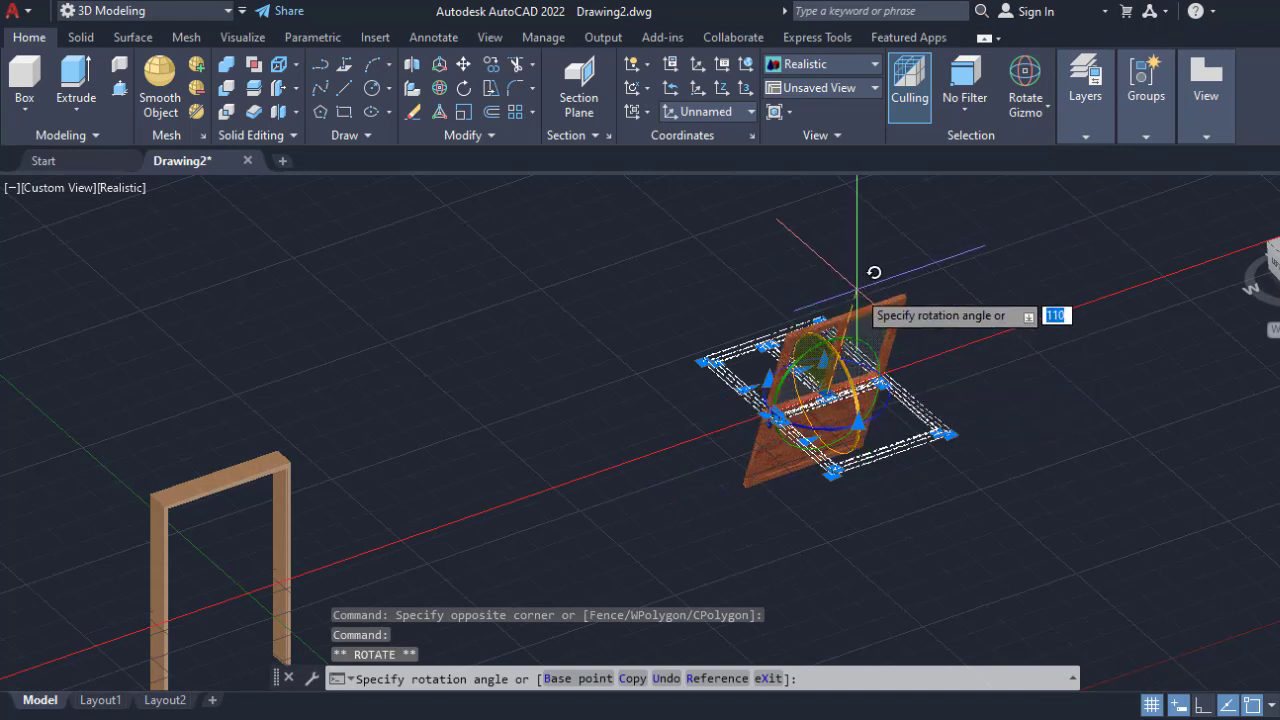
{"action": "type", "text": "90"}
{"action": "key", "text": "Return"}
{"action": "key", "text": "Escape"}
{"action": "key", "text": "Escape"}
Switch the viewport's visual style to 2D Wireframe.
{"action": "middle_click_drag", "start_coordinate": [925, 452], "coordinate": [931, 339]}
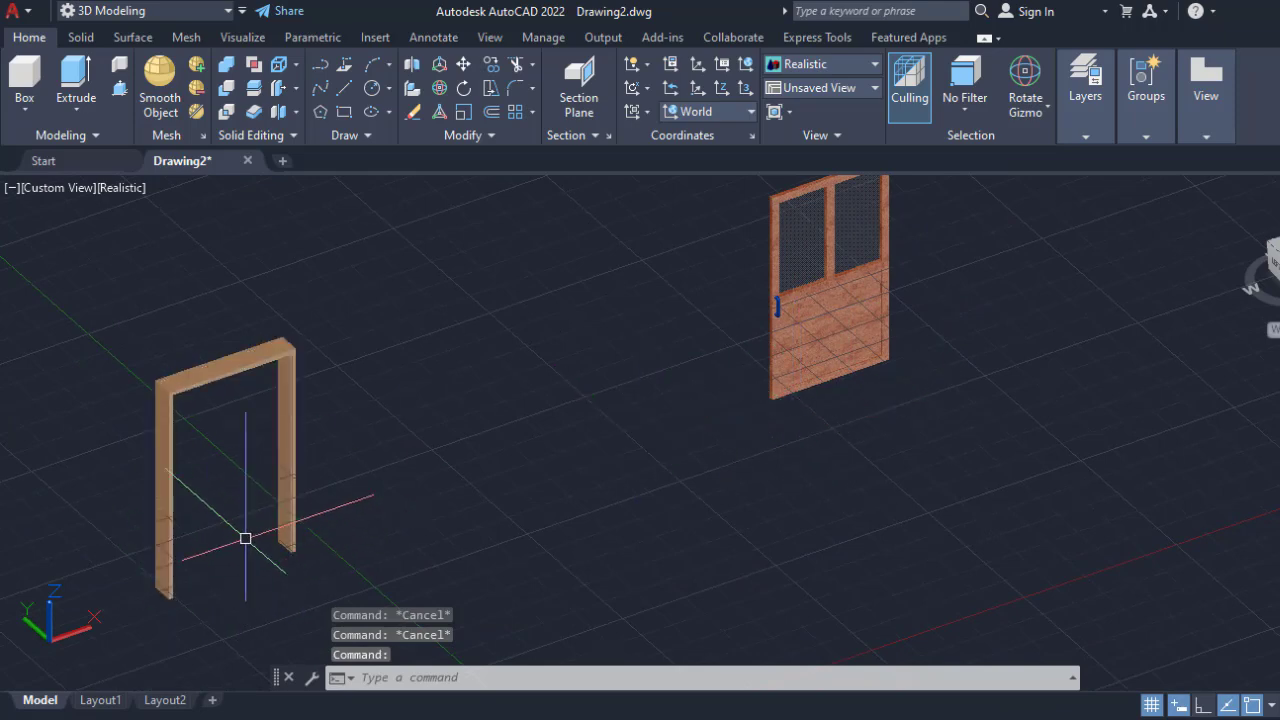
{"action": "left_click", "coordinate": [116, 191]}
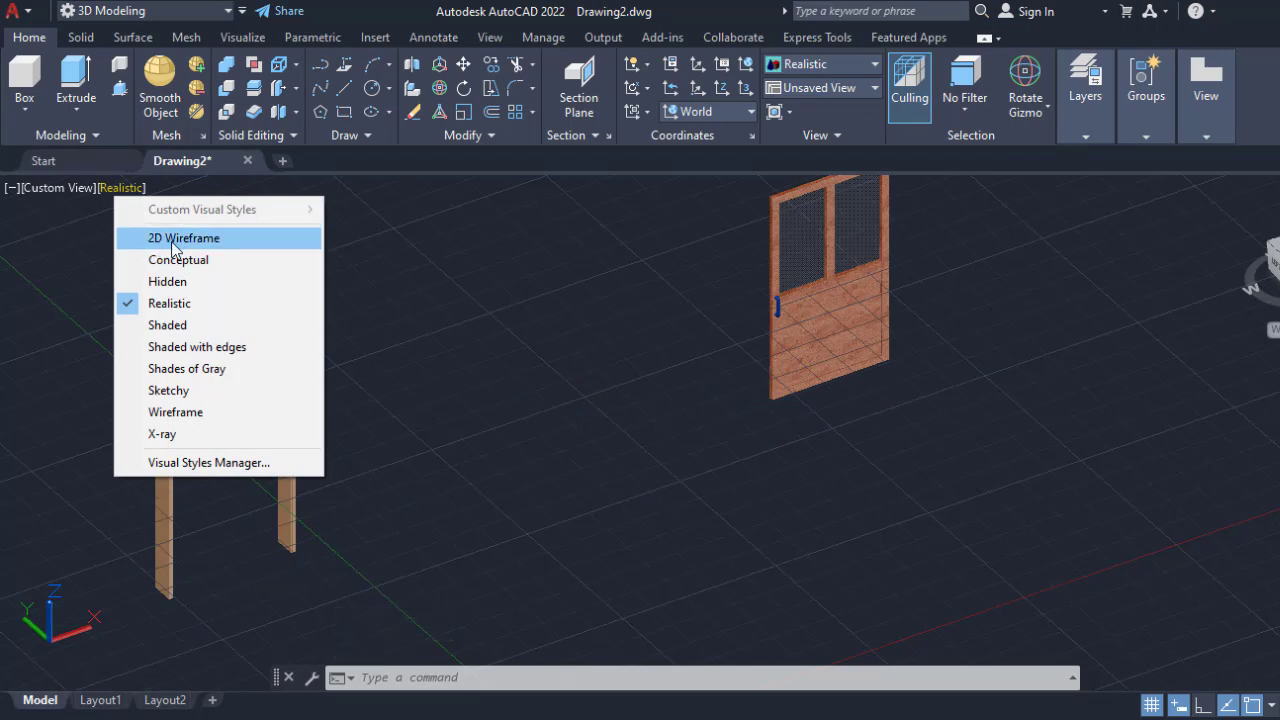
{"action": "left_click", "coordinate": [193, 248]}
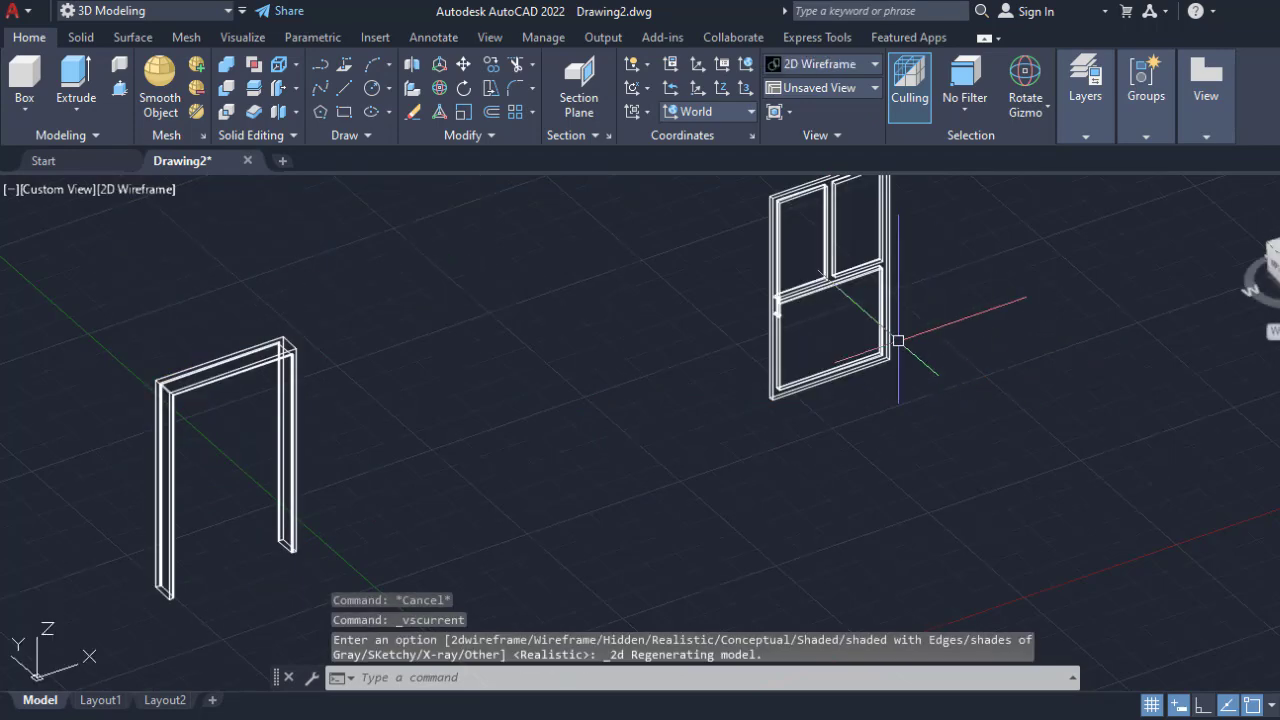
Move the whole door with its handle from its bottom corner edge's midpoint to the midpoint of the frame leg's inner bottom edge.
{"action": "scroll", "coordinate": [894, 337], "scroll_direction": "up", "scroll_amount": 5}
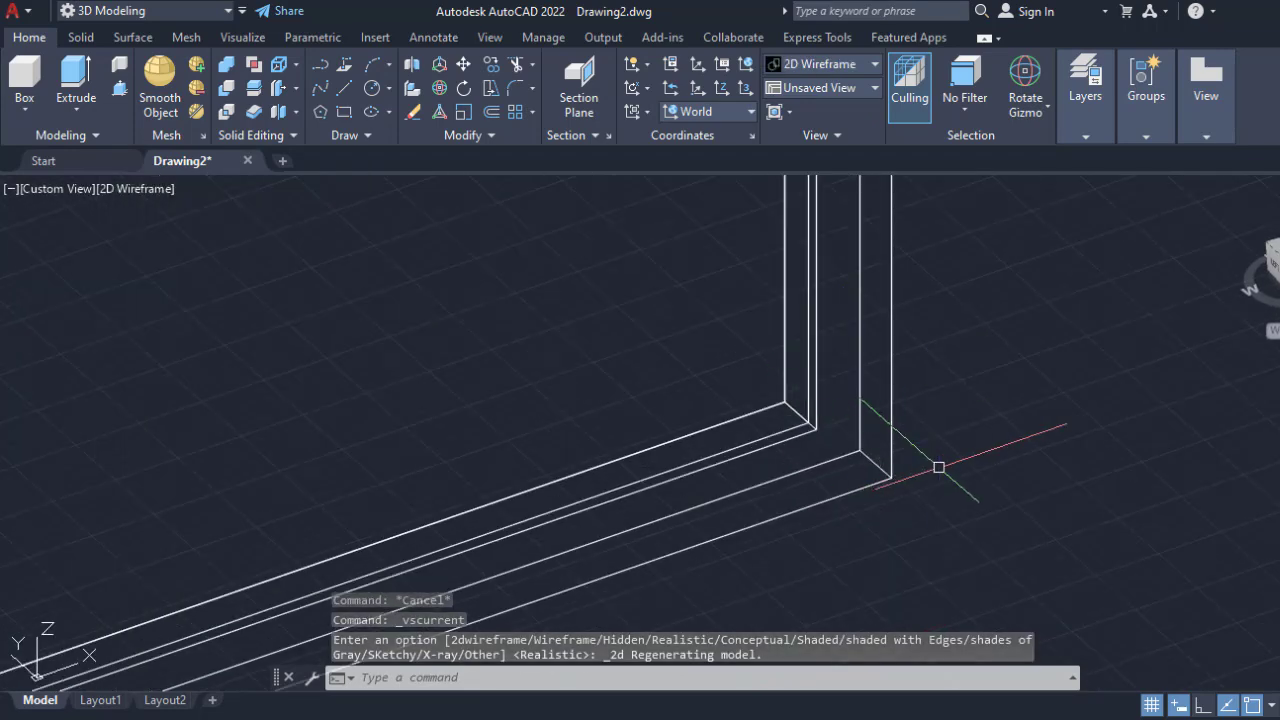
{"action": "scroll", "coordinate": [920, 488], "scroll_direction": "down", "scroll_amount": 4}
{"action": "middle_click_drag", "start_coordinate": [920, 491], "coordinate": [981, 411]}
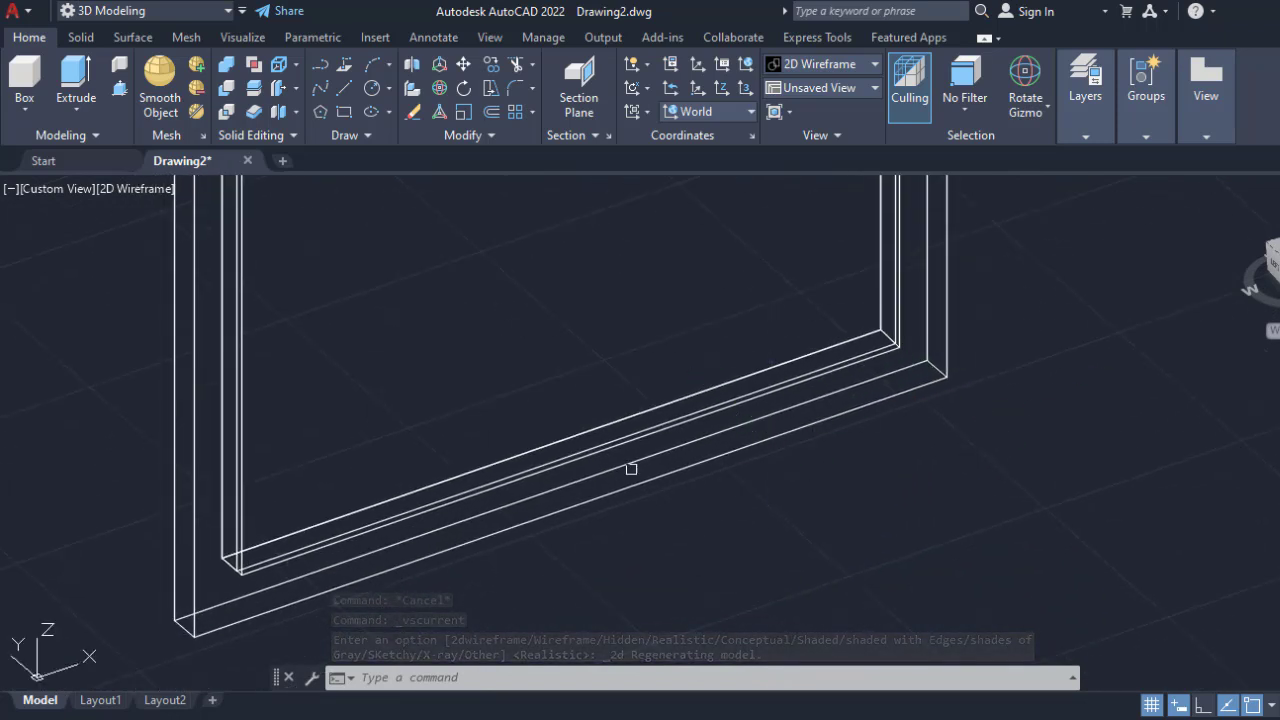
{"action": "scroll", "coordinate": [965, 371], "scroll_direction": "up", "scroll_amount": 2}
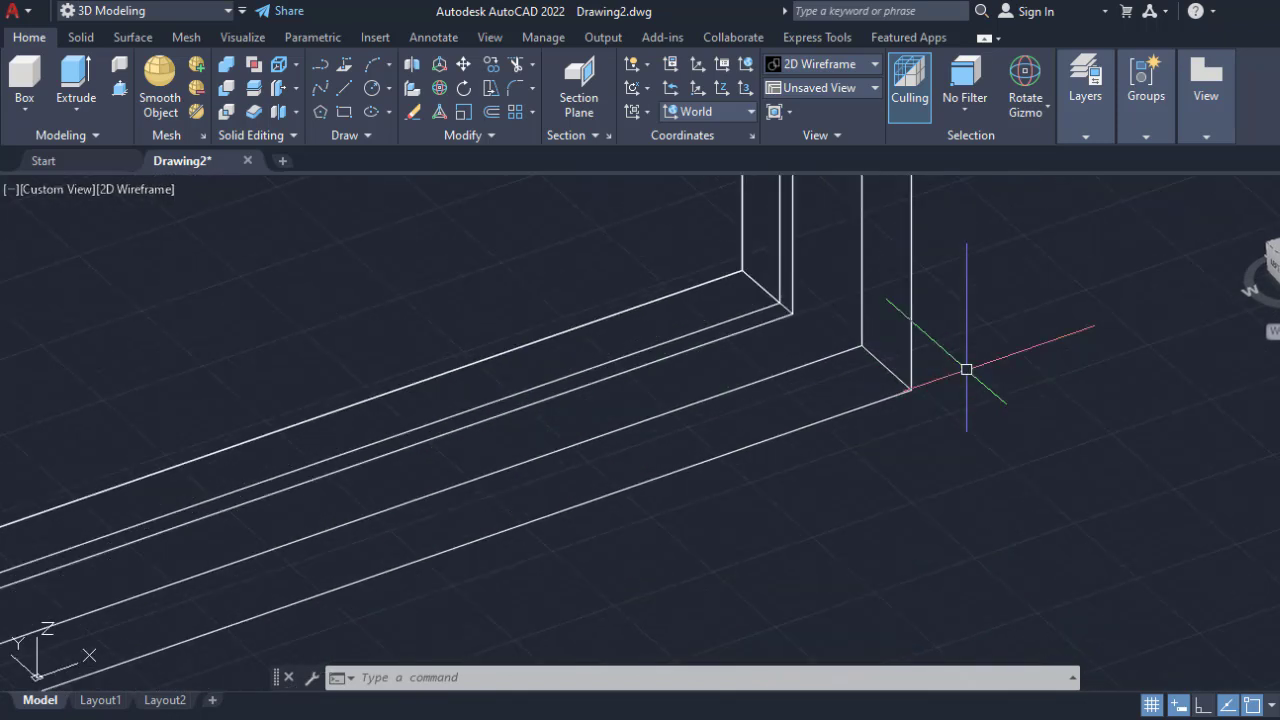
{"action": "scroll", "coordinate": [966, 369], "scroll_direction": "down", "scroll_amount": 6}
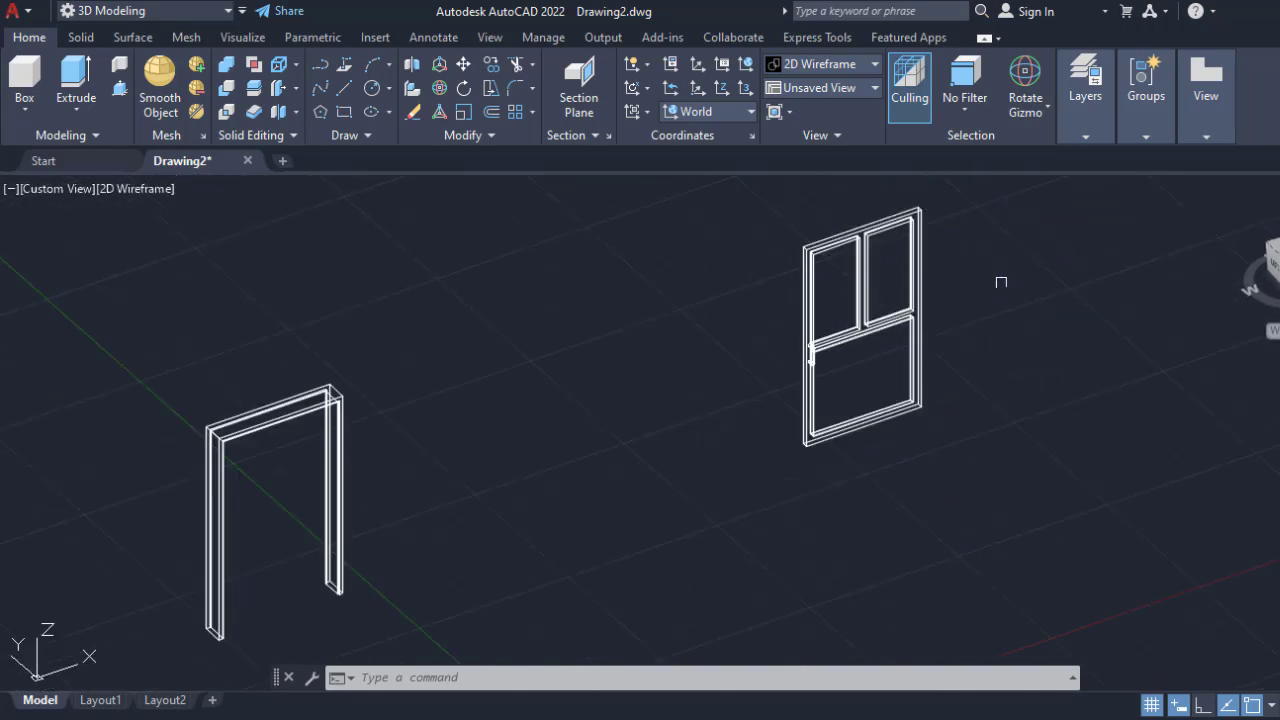
{"action": "left_click", "coordinate": [1075, 182]}
{"action": "left_click", "coordinate": [687, 454]}
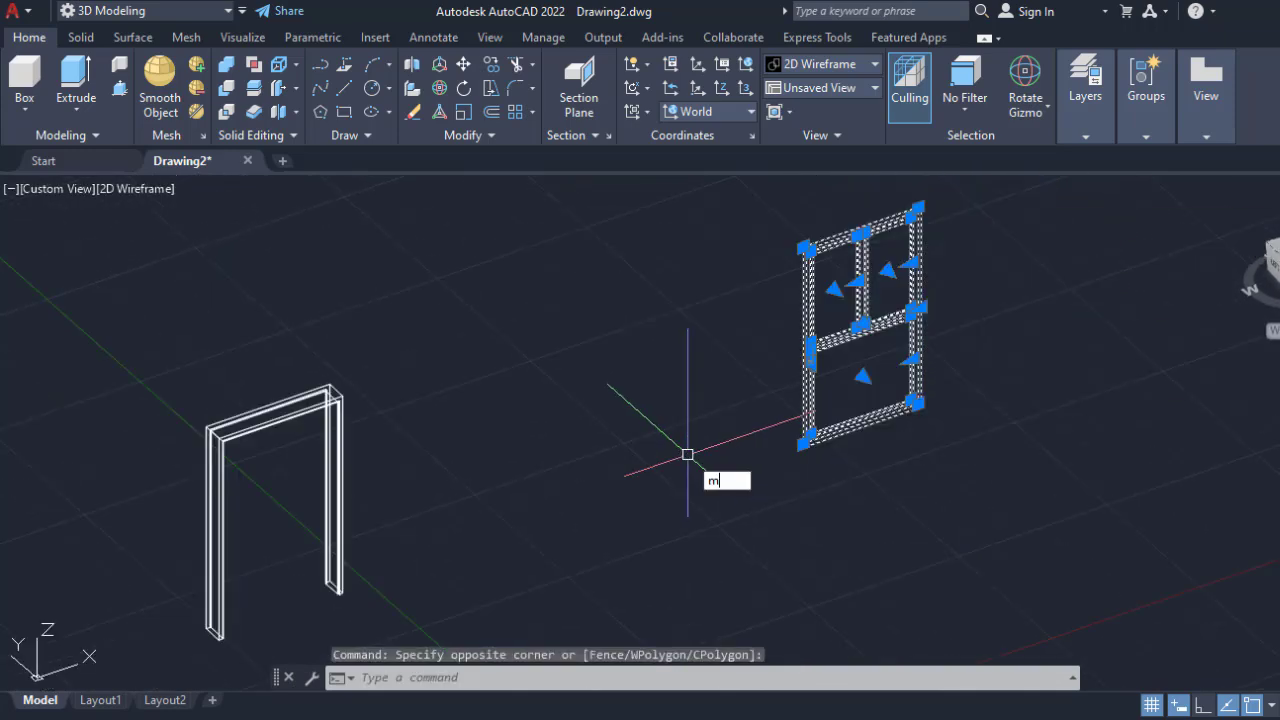
{"action": "type", "text": "m"}
{"action": "key", "text": "Return"}
{"action": "scroll", "coordinate": [903, 423], "scroll_direction": "up", "scroll_amount": 5}
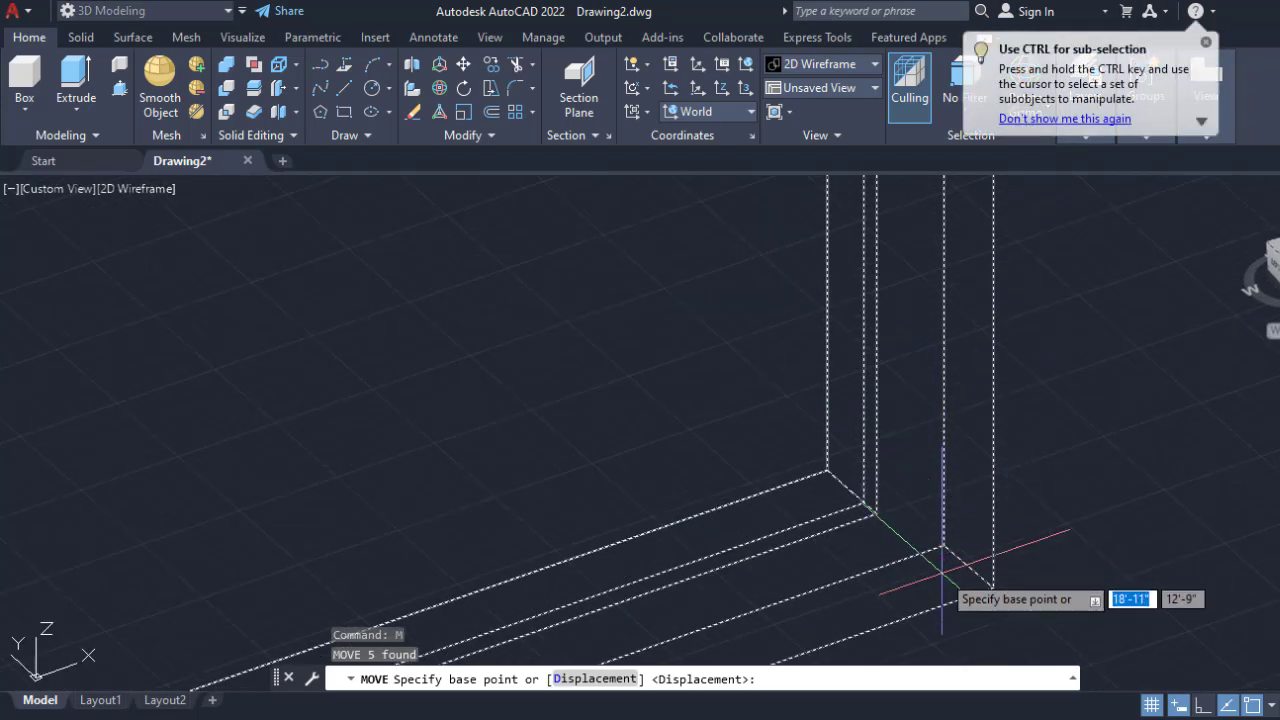
{"action": "left_click", "coordinate": [968, 567]}
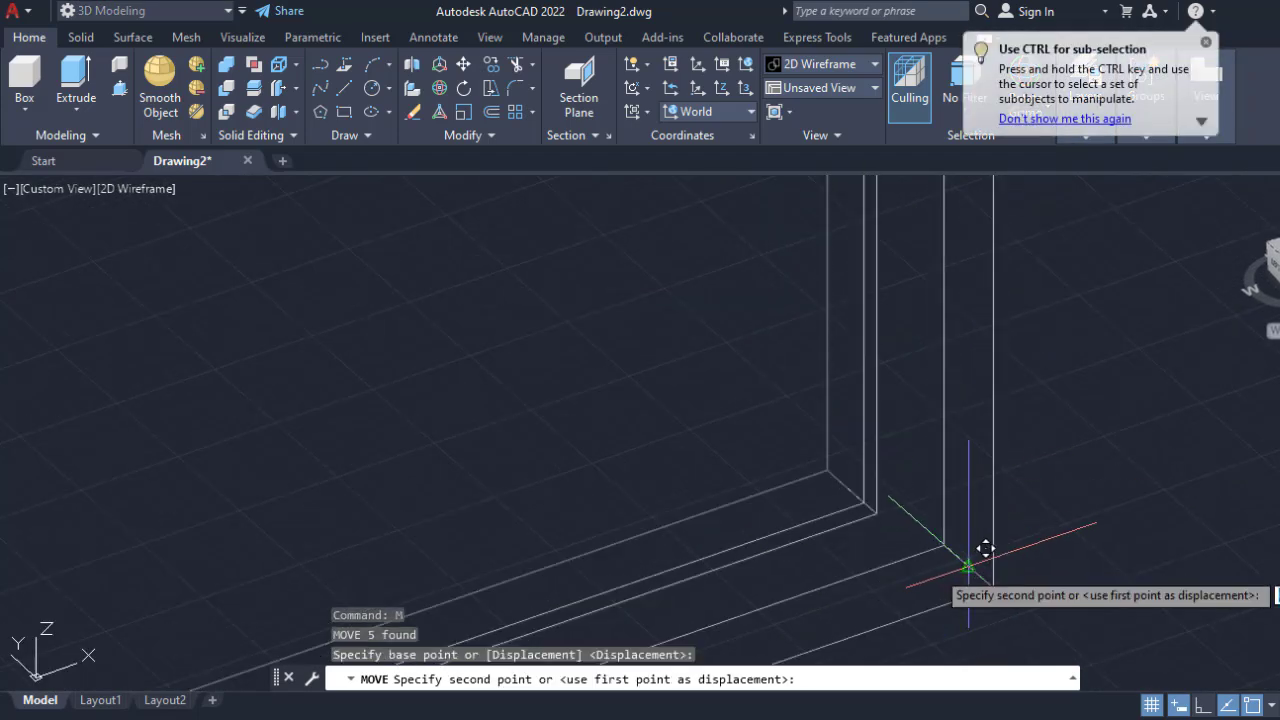
{"action": "scroll", "coordinate": [985, 548], "scroll_direction": "down", "scroll_amount": 5}
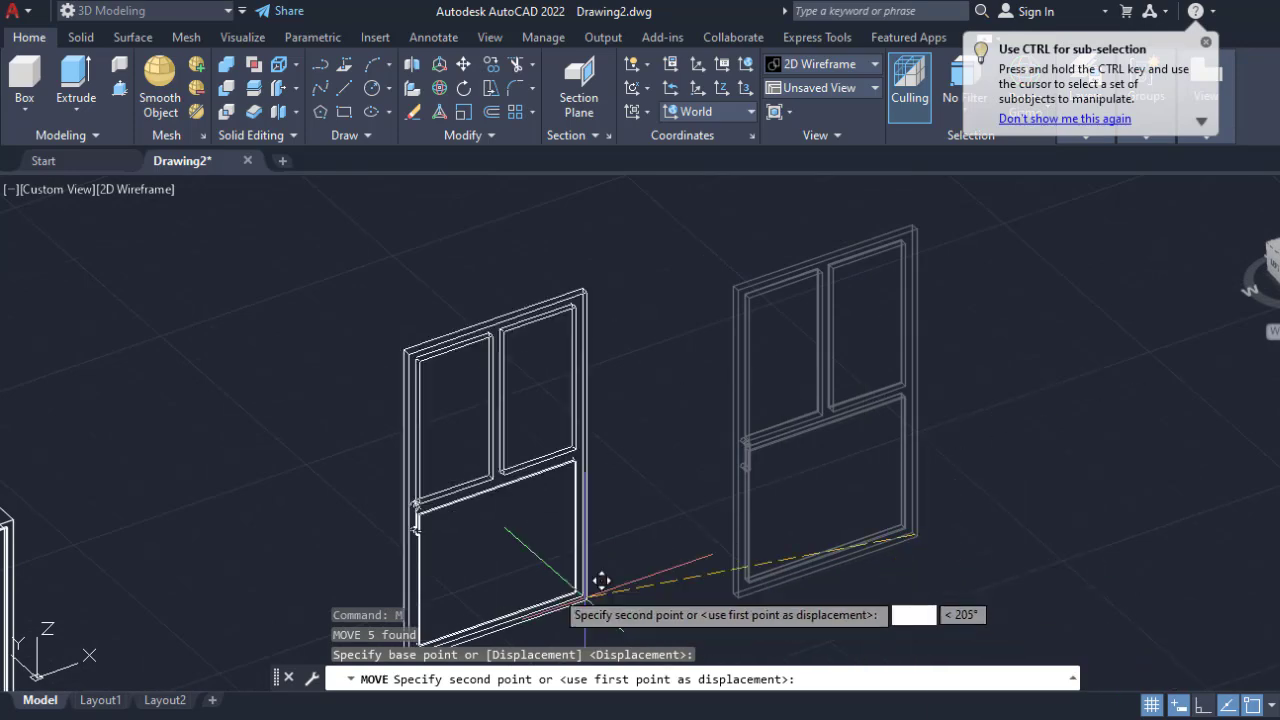
{"action": "middle_click_drag", "start_coordinate": [470, 588], "coordinate": [811, 377]}
{"action": "middle_click_drag", "start_coordinate": [480, 592], "coordinate": [814, 349]}
{"action": "scroll", "coordinate": [676, 370], "scroll_direction": "up", "scroll_amount": 3}
{"action": "scroll", "coordinate": [690, 355], "scroll_direction": "up", "scroll_amount": 5}
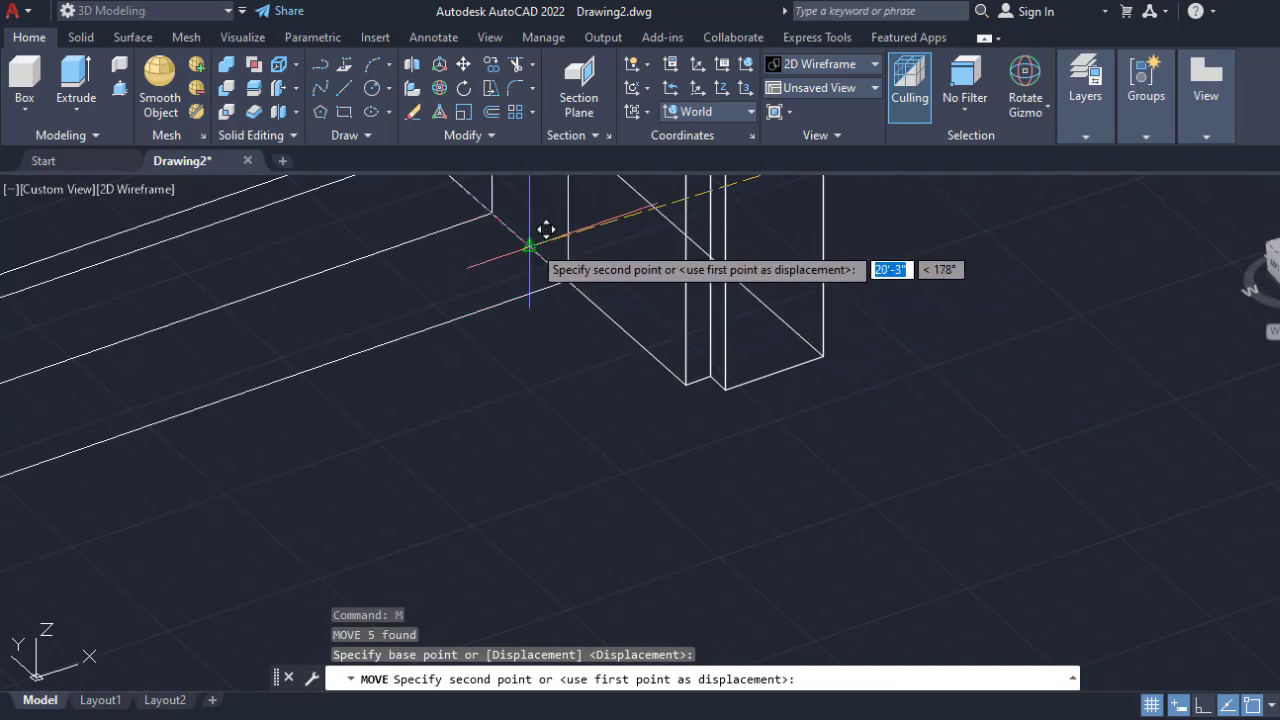
{"action": "left_click", "coordinate": [529, 245]}
{"action": "scroll", "coordinate": [677, 337], "scroll_direction": "down", "scroll_amount": 5}
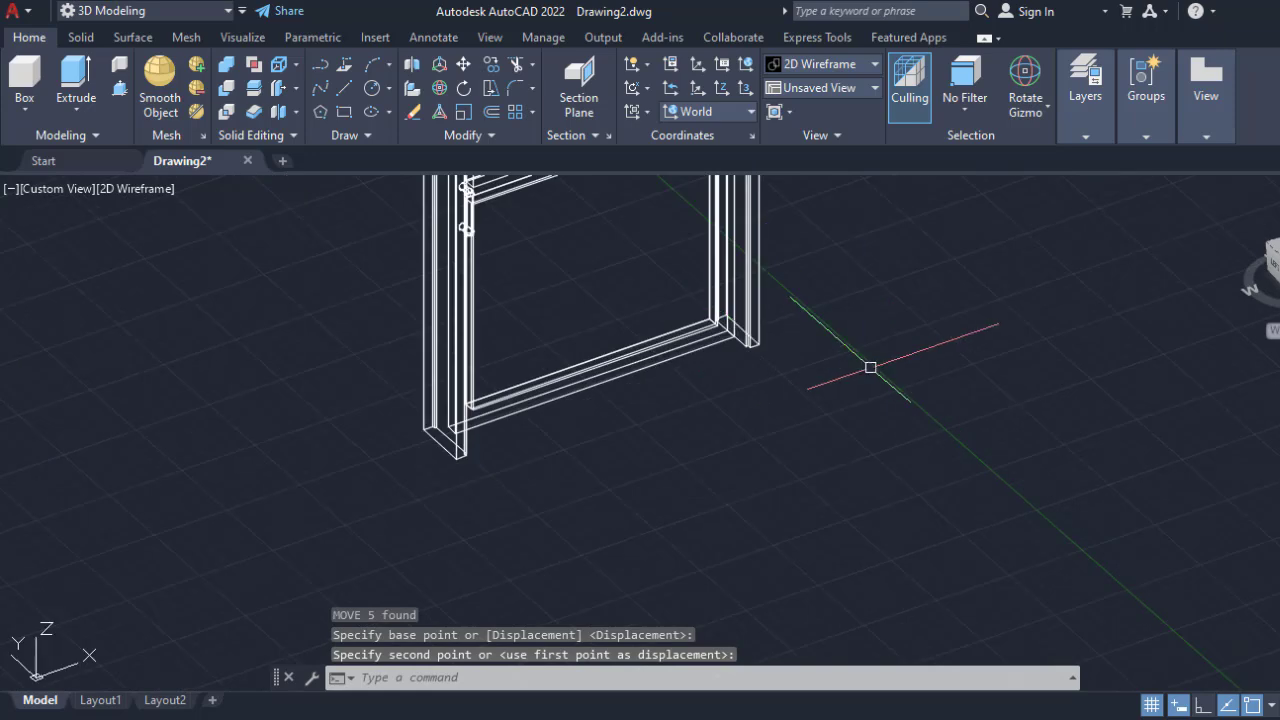
Switch the viewport's visual style to Realistic and inspect the door fitted in its frame.
{"action": "scroll", "coordinate": [862, 367], "scroll_direction": "down", "scroll_amount": 3}
{"action": "middle_click_drag", "start_coordinate": [1062, 420], "coordinate": [851, 464], "text": "shift"}
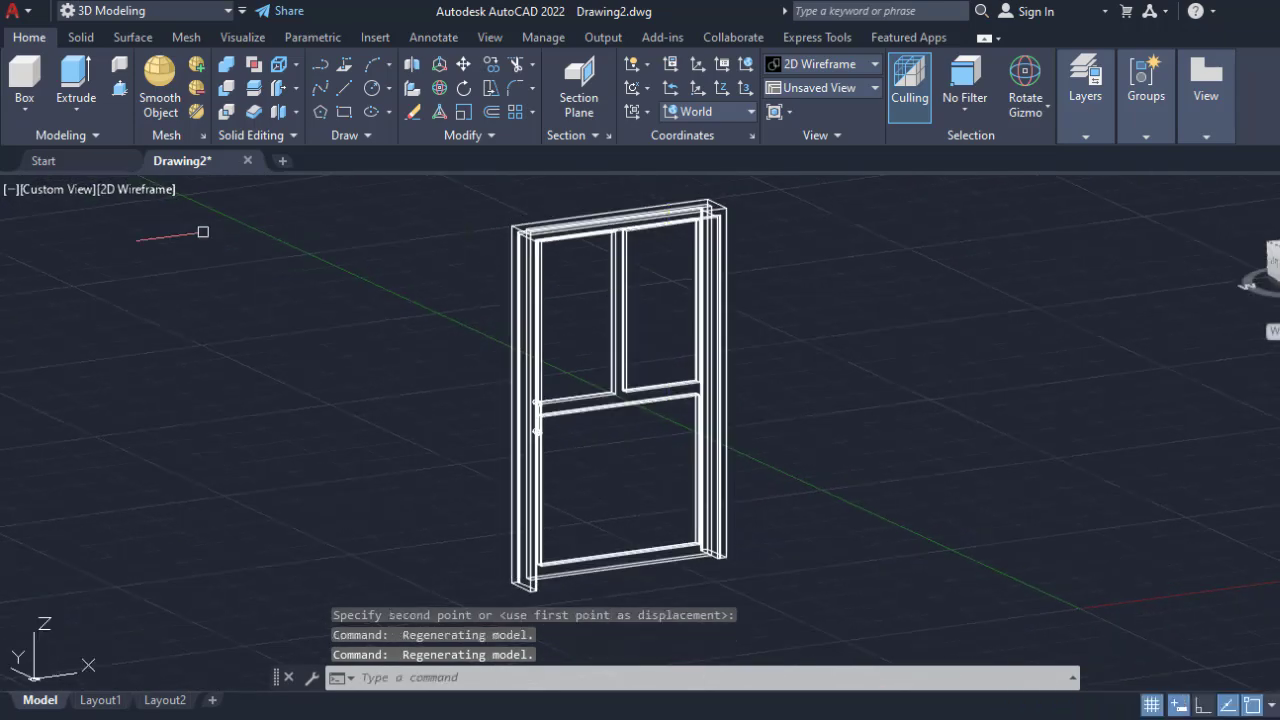
{"action": "left_click", "coordinate": [134, 190]}
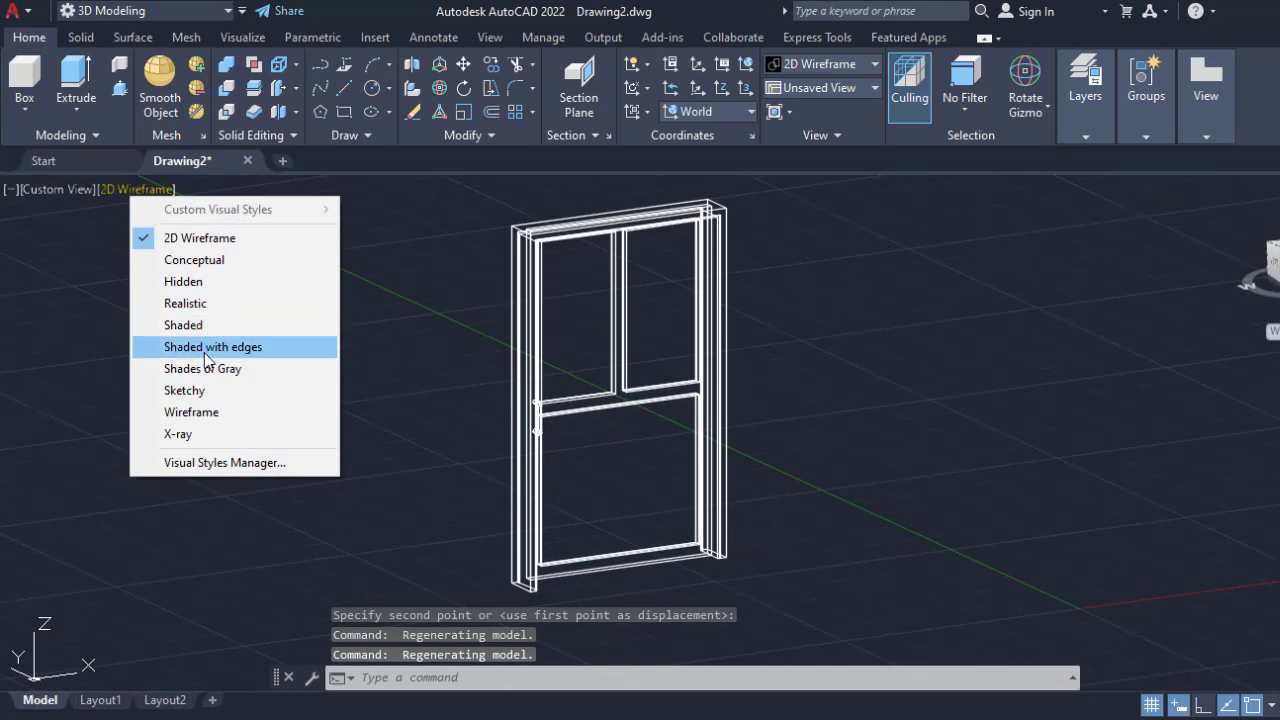
{"action": "left_click", "coordinate": [190, 306]}
{"action": "scroll", "coordinate": [805, 425], "scroll_direction": "down", "scroll_amount": 1}
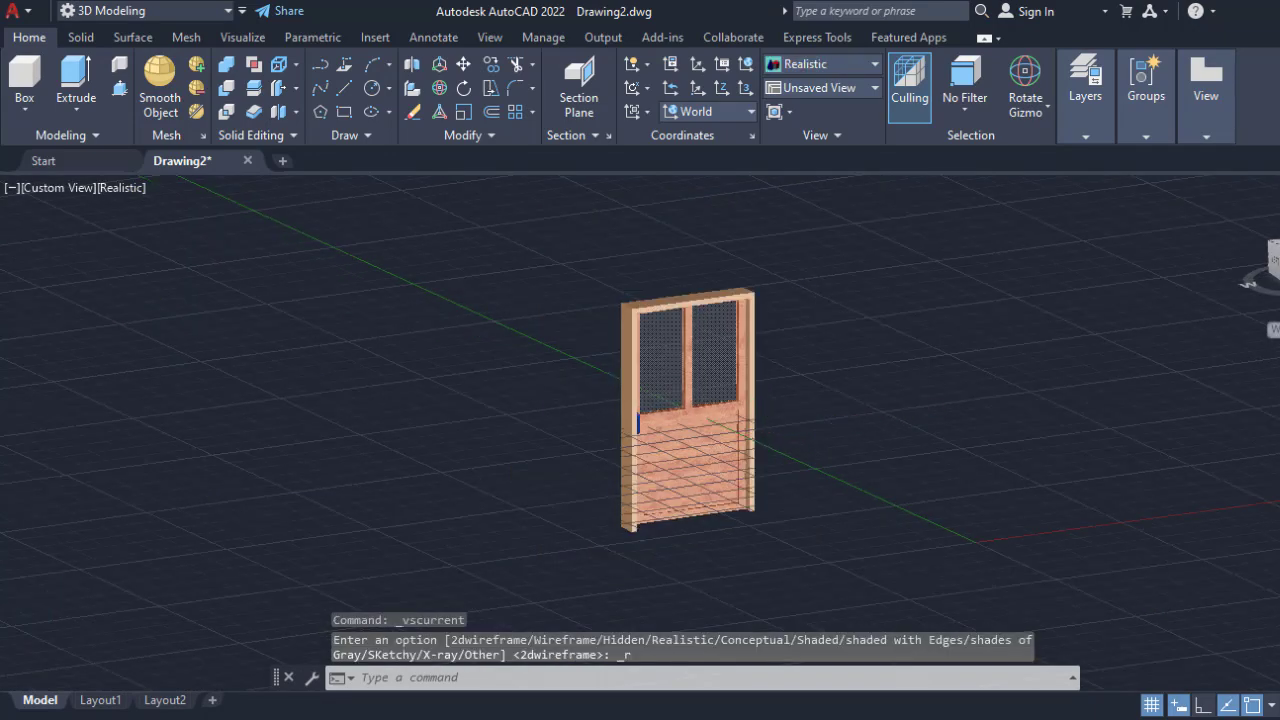
{"action": "scroll", "coordinate": [805, 425], "scroll_direction": "up", "scroll_amount": 2}
{"action": "middle_click_drag", "start_coordinate": [886, 443], "coordinate": [920, 457], "text": "shift"}
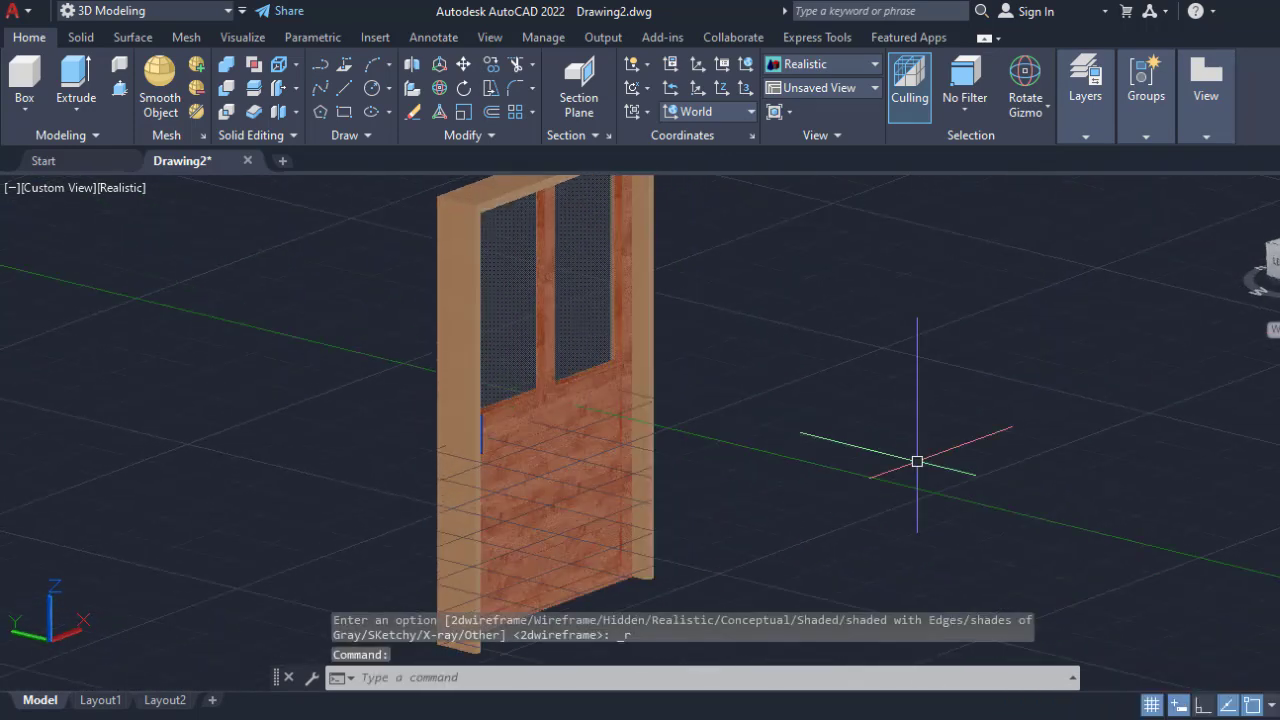